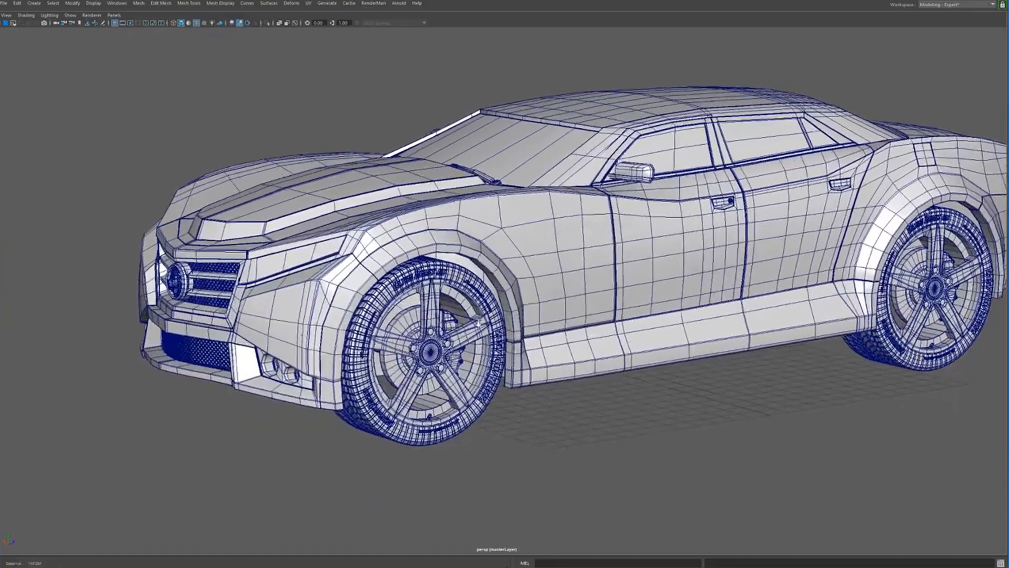
Display the car's main body in smooth mesh preview
key("f")
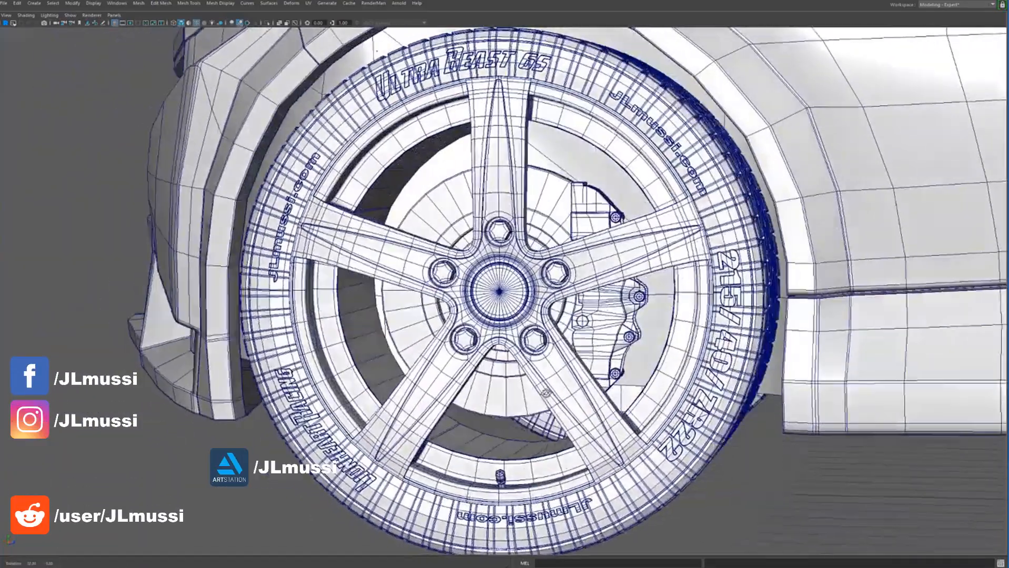
left_click_drag(546, 392, 410, 364, "alt")
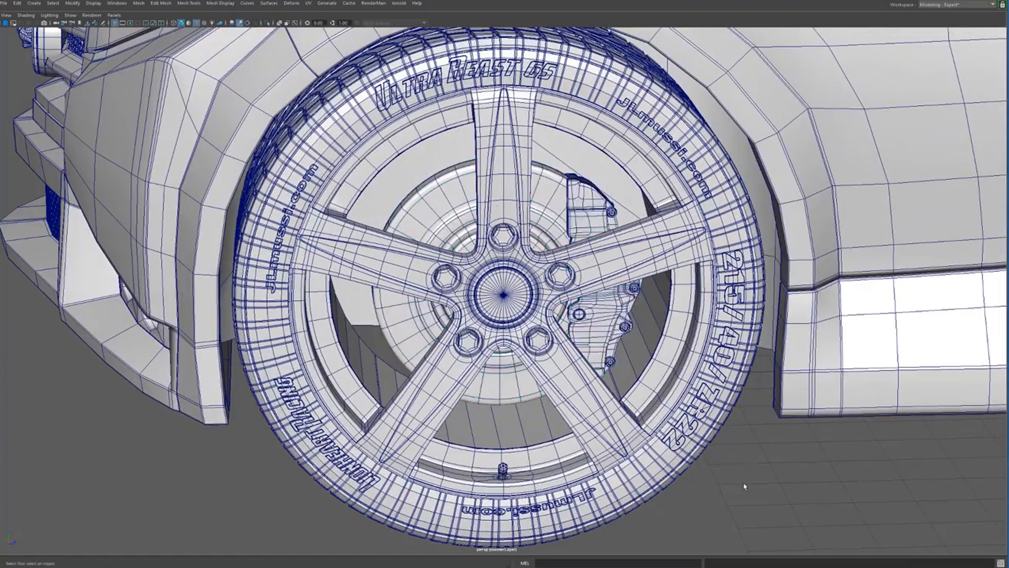
left_click_drag(368, 282, 450, 253, "alt")
right_click_drag(450, 252, 310, 257, "alt")
middle_click_drag(311, 258, 428, 299, "alt")
left_click_drag(428, 300, 453, 295, "alt")
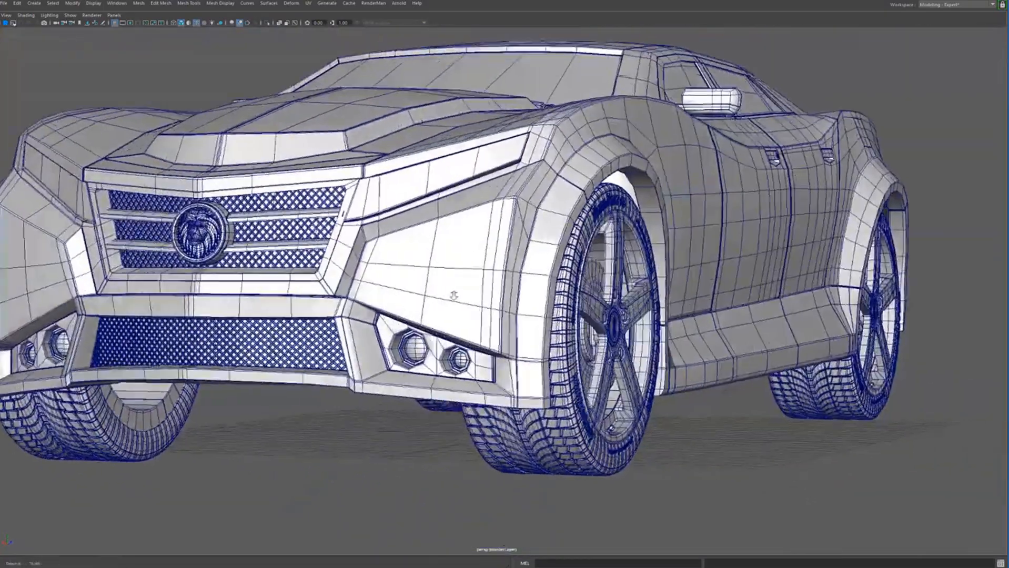
right_click_drag(453, 295, 447, 274, "alt")
key("3")
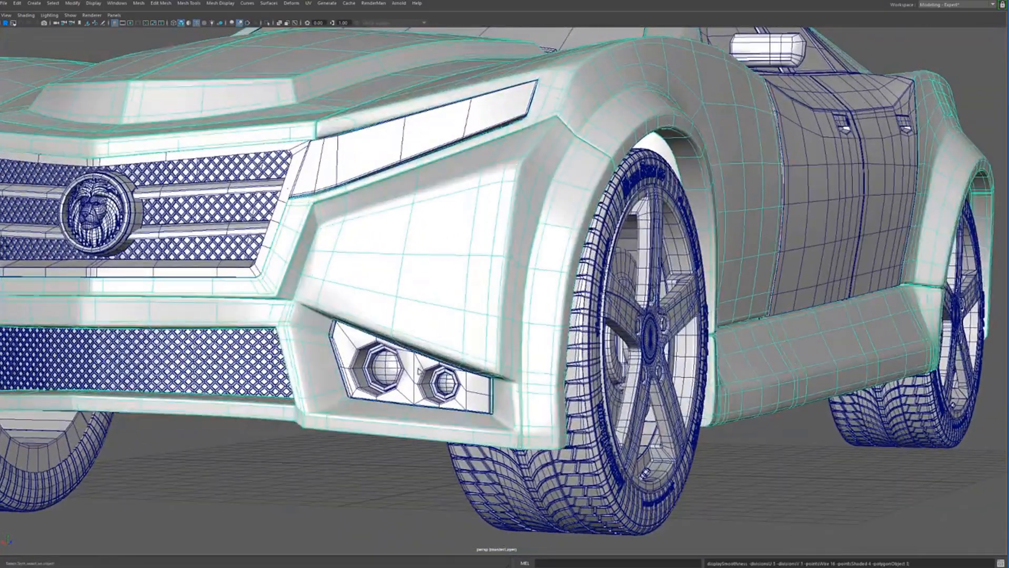
Display the front bumper's fog lamp rings in smooth mesh preview
left_click_drag(419, 360, 375, 389, "alt")
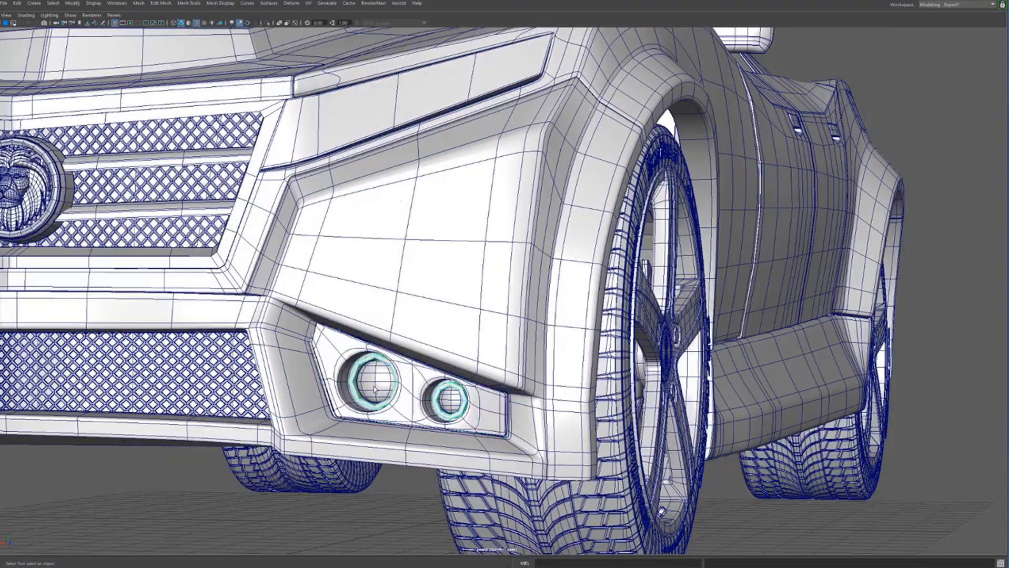
key("3")
left_click(205, 487)
Display the front lion emblem, grille slats and grille mesh in smooth mesh preview
mouse_move(240, 398)
left_mouse_down("alt")
mouse_move(267, 414)
mouse_move(248, 406)
left_mouse_up("alt")
middle_click_drag(248, 406, 613, 377, "alt")
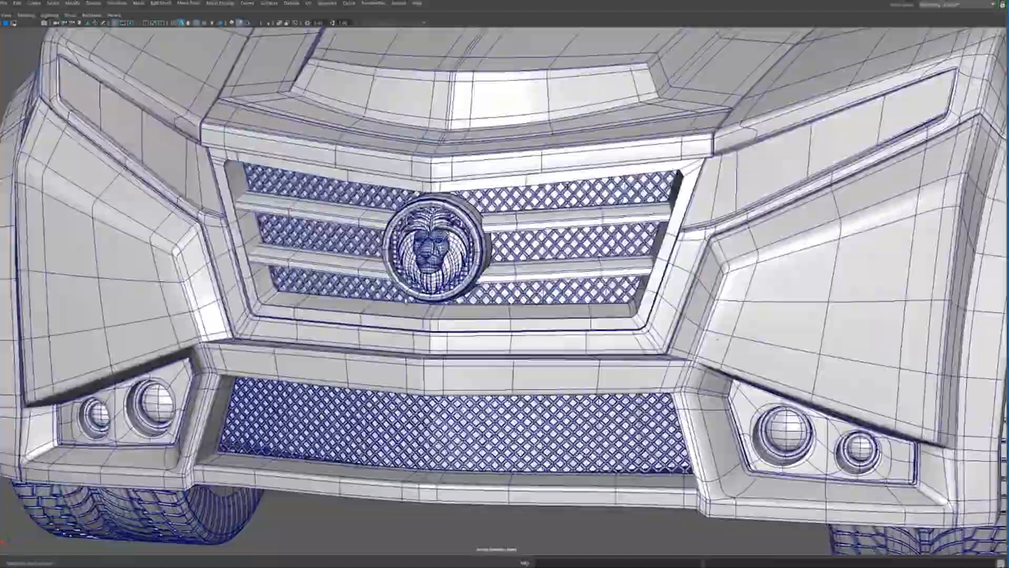
right_click_drag(613, 377, 700, 377, "alt")
middle_click_drag(358, 268, 488, 349, "alt")
left_click_drag(489, 349, 459, 344, "alt")
right_click_drag(459, 345, 493, 342, "alt")
middle_click_drag(494, 342, 610, 379, "alt")
left_click_drag(159, 101, 672, 412)
left_click(721, 276, "shift")
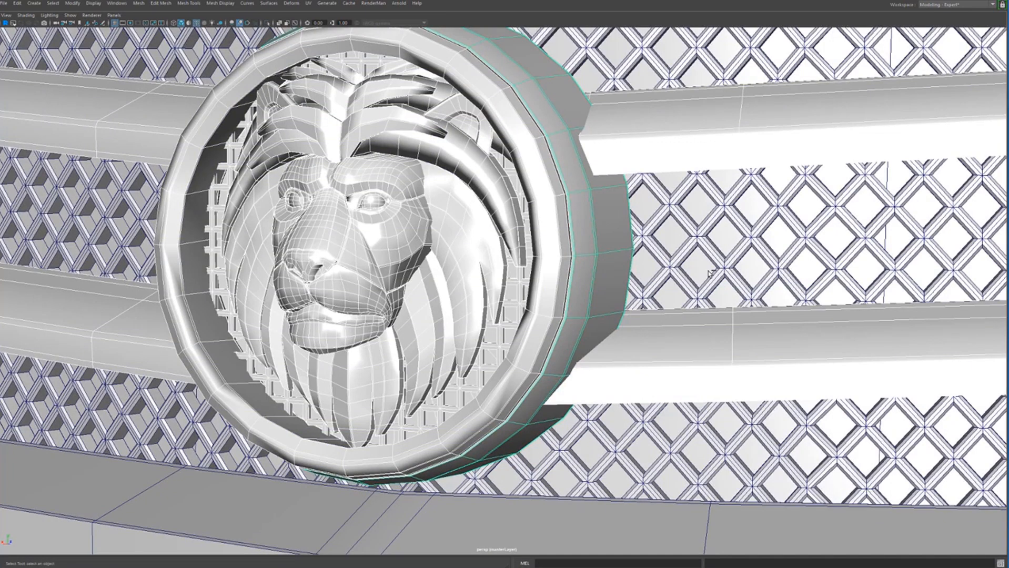
key("3")
left_click(643, 290)
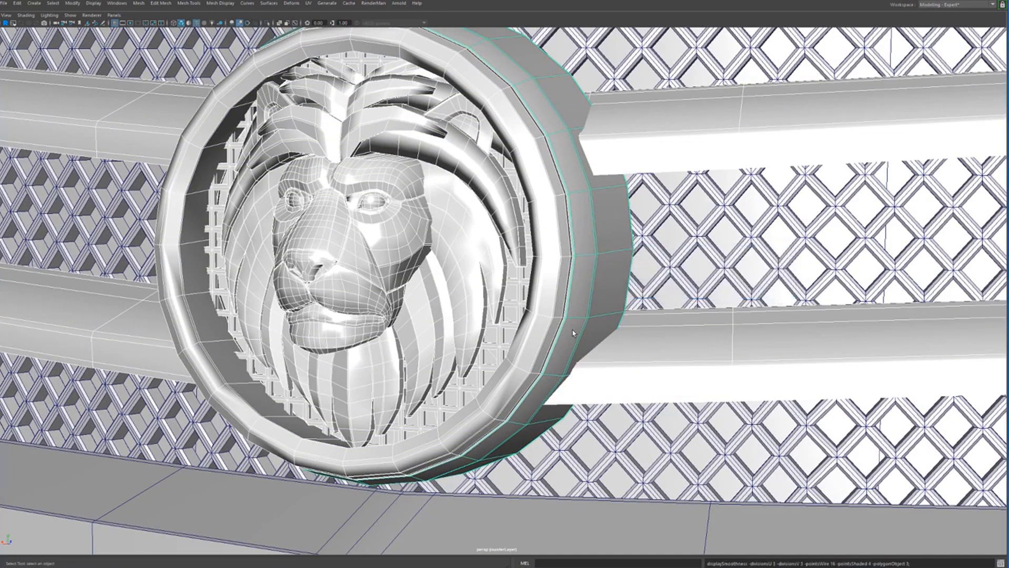
Turn off smooth mesh preview for the front lion emblem and grille parts
right_click_drag(529, 318, 481, 318, "alt")
left_click(228, 412)
right_click_drag(228, 412, 292, 412, "alt")
left_click_drag(292, 412, 406, 378, "alt")
mouse_move(405, 378)
middle_mouse_down("alt")
mouse_move(536, 380)
mouse_move(389, 382)
middle_mouse_up("alt")
right_click_drag(389, 382, 431, 386, "alt")
scroll(459, 387, "down", 4)
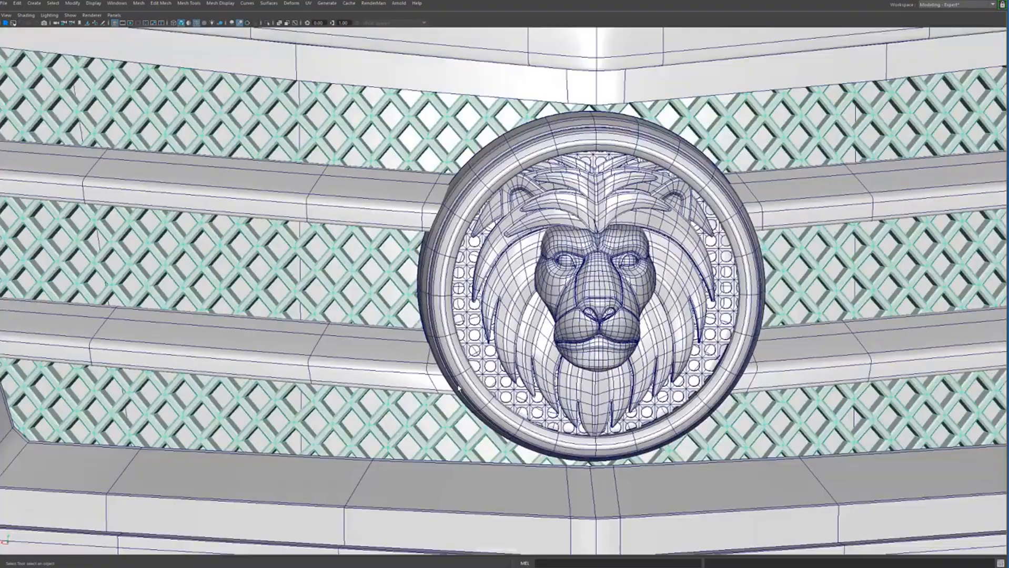
scroll(458, 388, "down", 3)
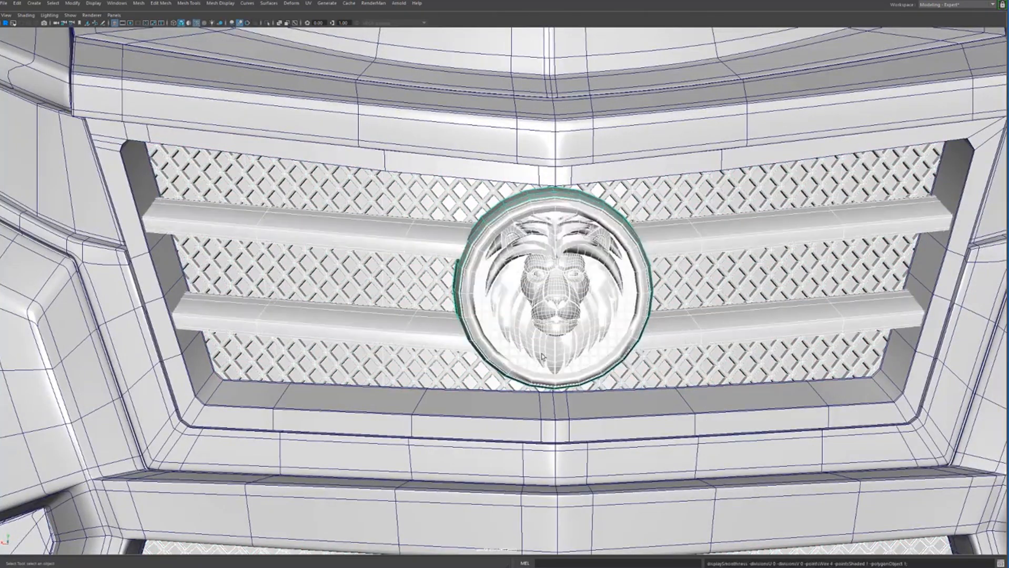
scroll(402, 388, "down", 5)
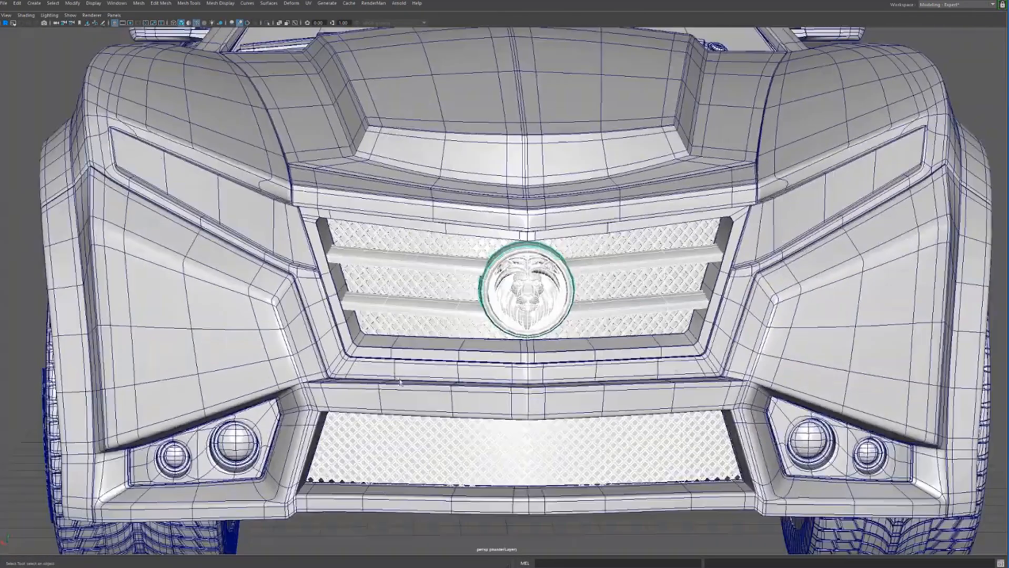
Hide the headlight's outer cover to expose the lamps inside
left_click_drag(401, 388, 423, 376, "alt")
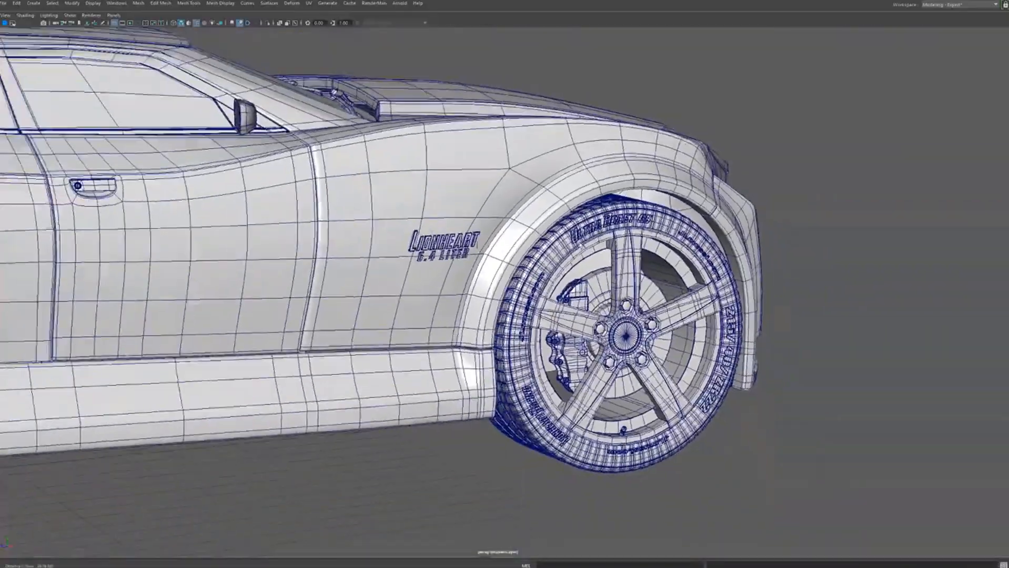
left_click_drag(543, 278, 543, 278, "alt")
scroll(543, 278, "up", 5)
left_click(541, 259)
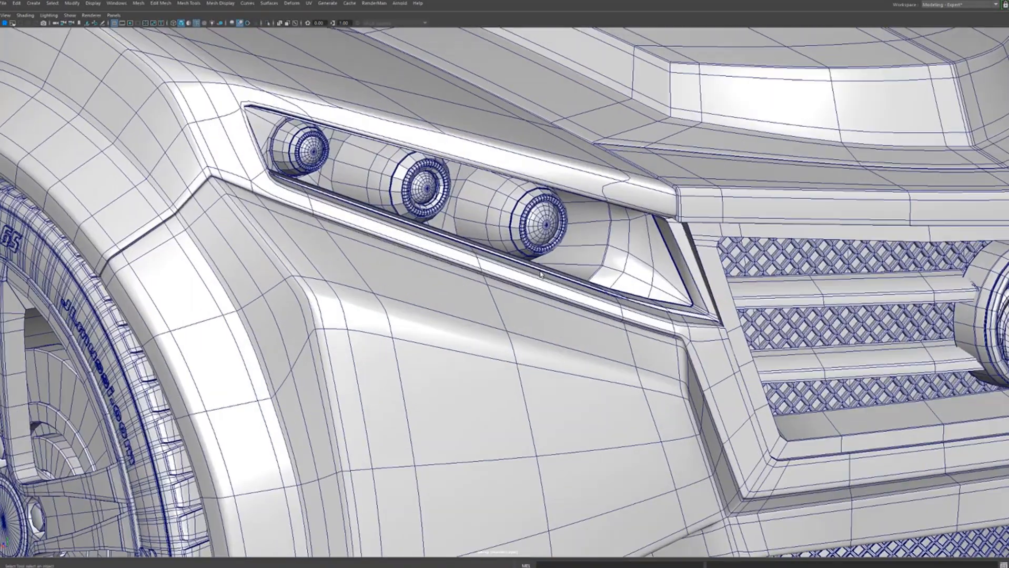
Display the headlight housing, lamp rings and outer lamp lenses in smooth mesh preview
scroll(541, 235, "up", 5)
left_click_drag(541, 235, 499, 264, "alt")
left_click(436, 239)
left_click(467, 243, "shift")
left_click(476, 245)
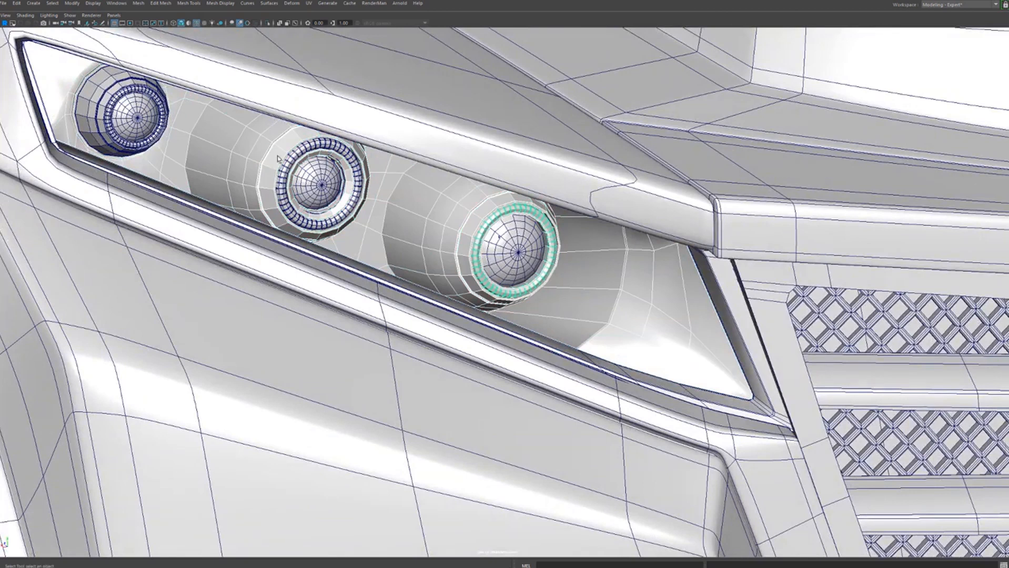
left_click(121, 115, "shift")
left_click(110, 108, "shift")
left_click(92, 99, "shift")
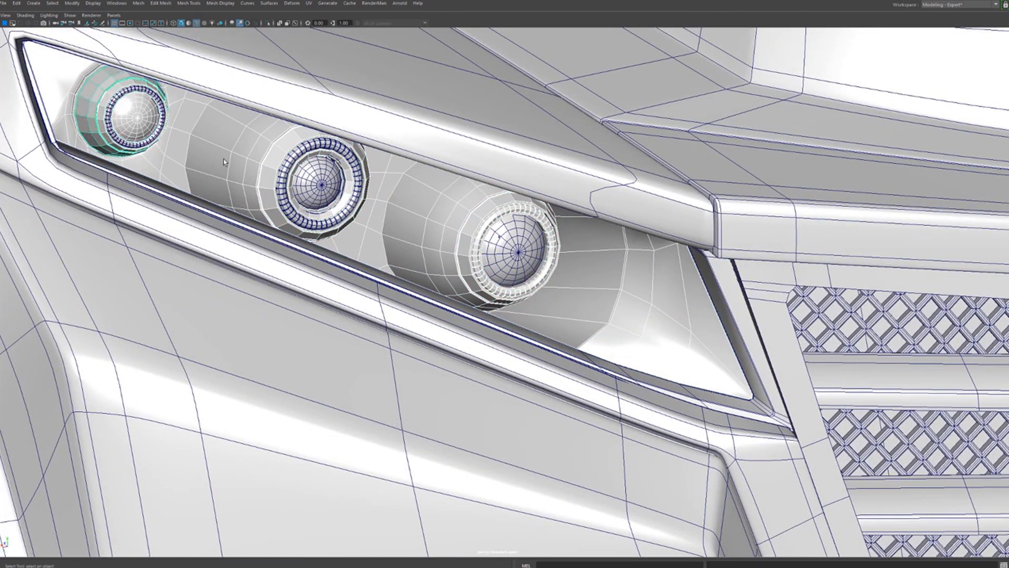
left_click(287, 178, "shift")
left_click(305, 183, "shift")
key("3")
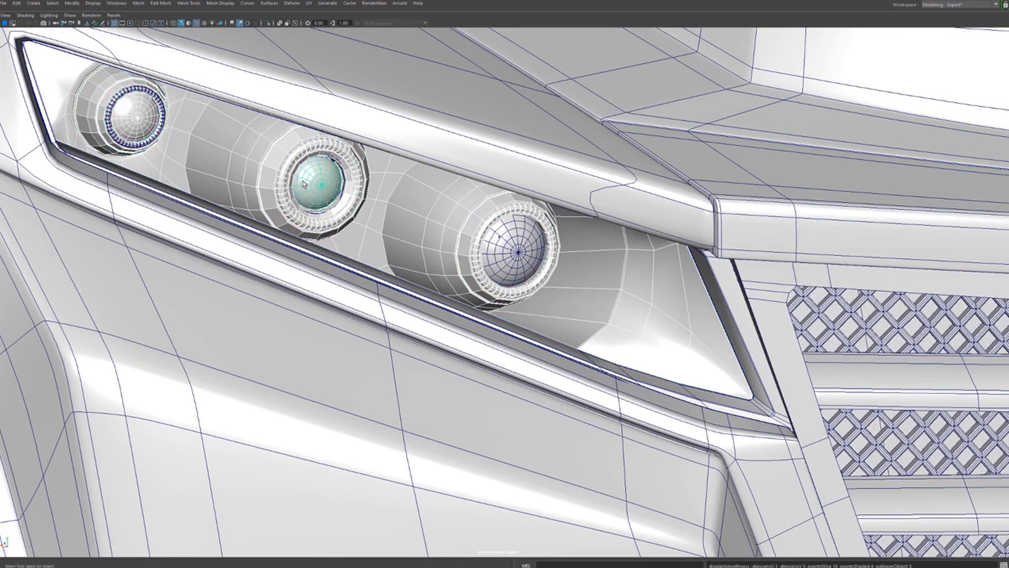
Display the lens of the lamp nearest the grille in smooth mesh preview
left_click(531, 241)
key("3")
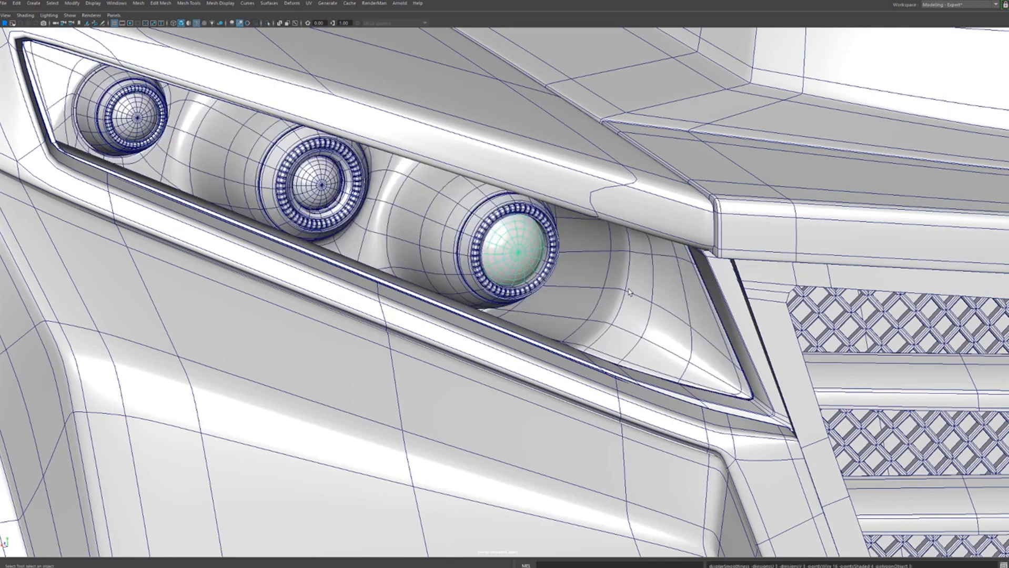
left_click(649, 288)
right_click_drag(649, 287, 679, 289, "alt")
middle_click_drag(448, 266, 580, 284, "alt")
left_click_drag(484, 276, 550, 276, "alt")
middle_click_drag(551, 276, 216, 221, "alt")
right_click_drag(579, 248, 407, 270, "alt")
Undo the last smooth preview and selection changes on the headlight lamp parts
key("ctrl+z")
key("ctrl+z")
key("ctrl+z")
key("ctrl+z")
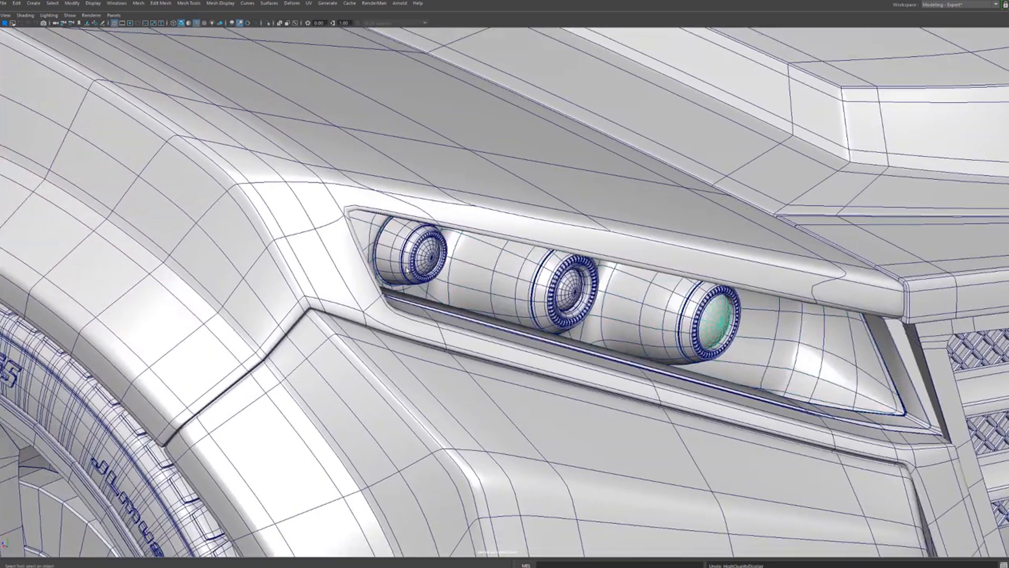
key("ctrl+z")
key("ctrl+z")
key("ctrl+z")
key("ctrl+z")
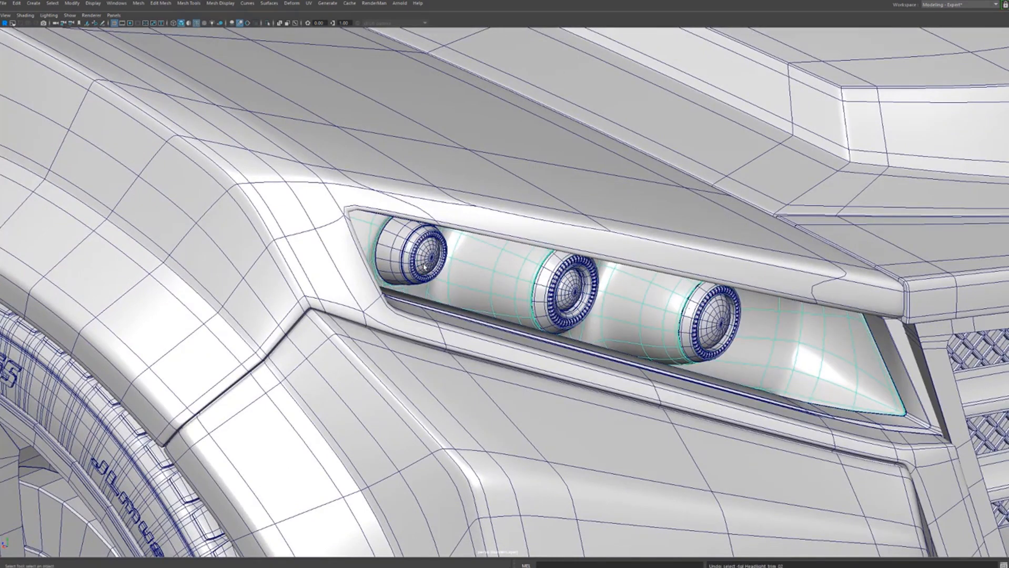
Display the trunk lock below the rear lion emblem in smooth mesh preview
right_click_drag(426, 271, 253, 274, "alt")
left_click_drag(316, 274, 447, 253, "alt")
middle_click_drag(448, 253, 850, 208, "alt")
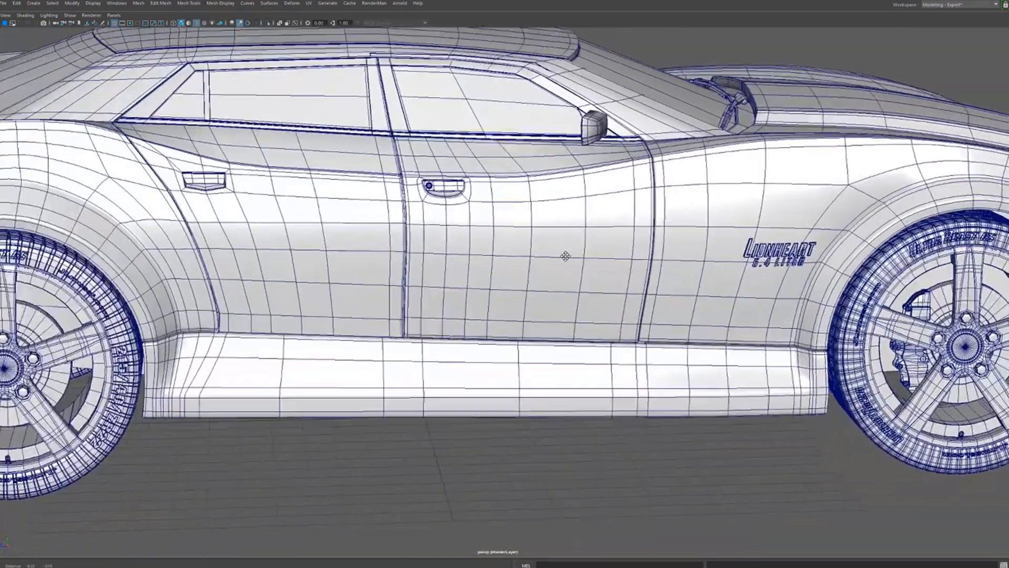
right_click_drag(565, 254, 684, 254, "alt")
middle_click_drag(462, 228, 710, 329, "alt")
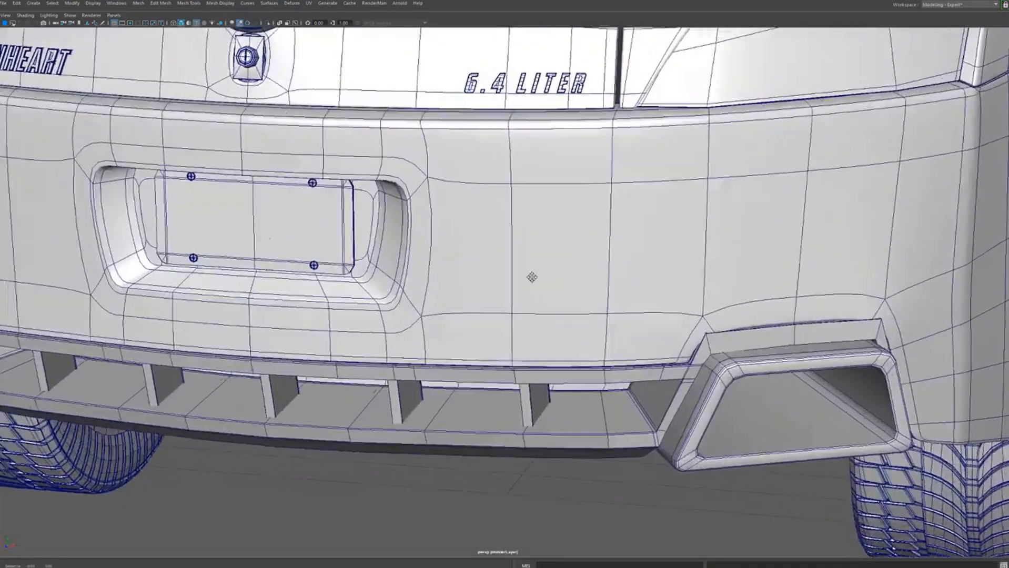
mouse_move(532, 277)
right_mouse_down("alt")
mouse_move(653, 308)
mouse_move(755, 305)
right_mouse_up("alt")
middle_click_drag(652, 279, 662, 387, "alt")
mouse_move(555, 281)
middle_mouse_down("alt")
mouse_move(541, 302)
mouse_move(570, 421)
middle_mouse_up("alt")
left_click(509, 318)
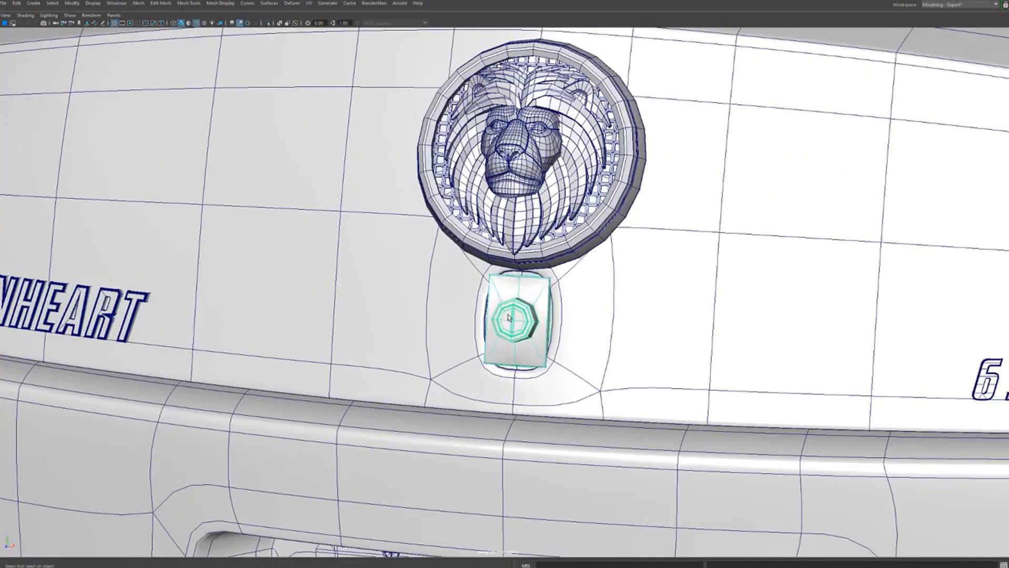
key("3")
left_click(439, 306)
Display the taillight's outer cover in smooth mesh preview and hide it to expose the interior
left_click_drag(387, 289, 419, 297, "alt")
middle_click_drag(484, 247, 518, 354, "alt")
right_click_drag(518, 354, 442, 342, "alt")
left_click_drag(442, 336, 501, 324, "alt")
left_click(525, 298)
key("3")
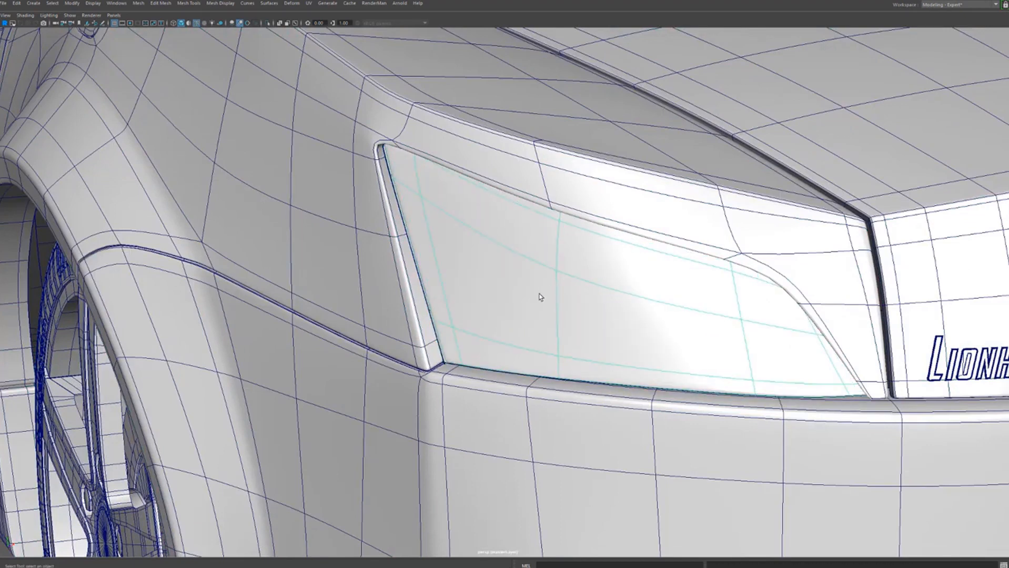
key("ctrl+h")
Display the taillight's inner frame in smooth mesh preview
scroll(490, 302, "up", 5)
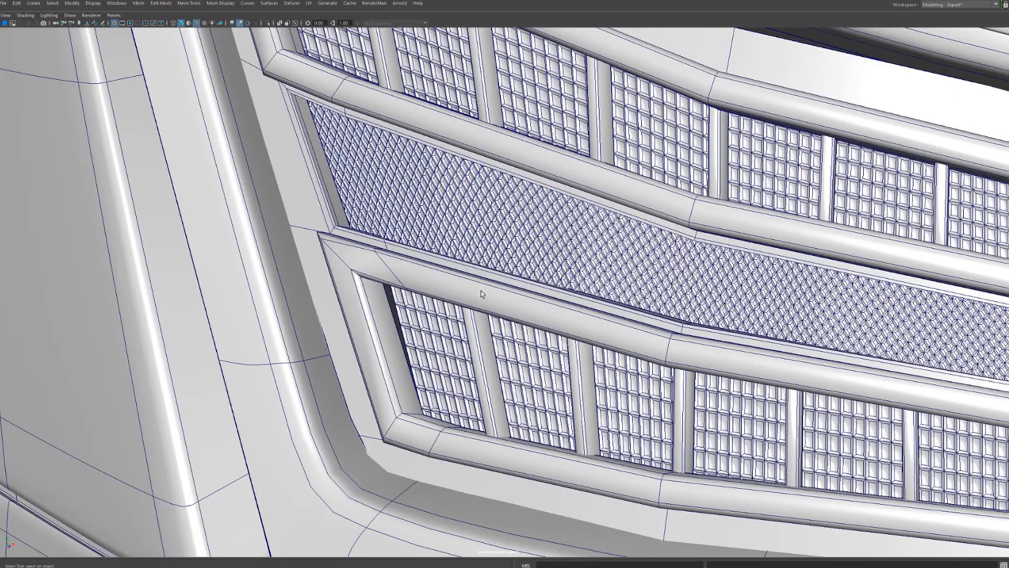
left_click(482, 295)
scroll(484, 115, "down", 5)
middle_click_drag(570, 173, 463, 191, "alt")
key("3")
left_click(161, 245)
Display the windshield wipers in smooth mesh preview
scroll(160, 245, "down", 10)
left_click_drag(329, 226, 400, 273, "alt")
right_click_drag(400, 273, 252, 287, "alt")
middle_click_drag(157, 289, 321, 307, "alt")
left_click_drag(300, 316, 383, 293, "alt")
middle_click_drag(383, 293, 595, 285, "alt")
right_click_drag(595, 284, 531, 287, "alt")
left_click_drag(232, 263, 310, 321, "alt")
middle_click_drag(310, 321, 410, 316, "alt")
right_click_drag(410, 315, 684, 276, "alt")
middle_click_drag(454, 299, 500, 335, "alt")
left_click(502, 330)
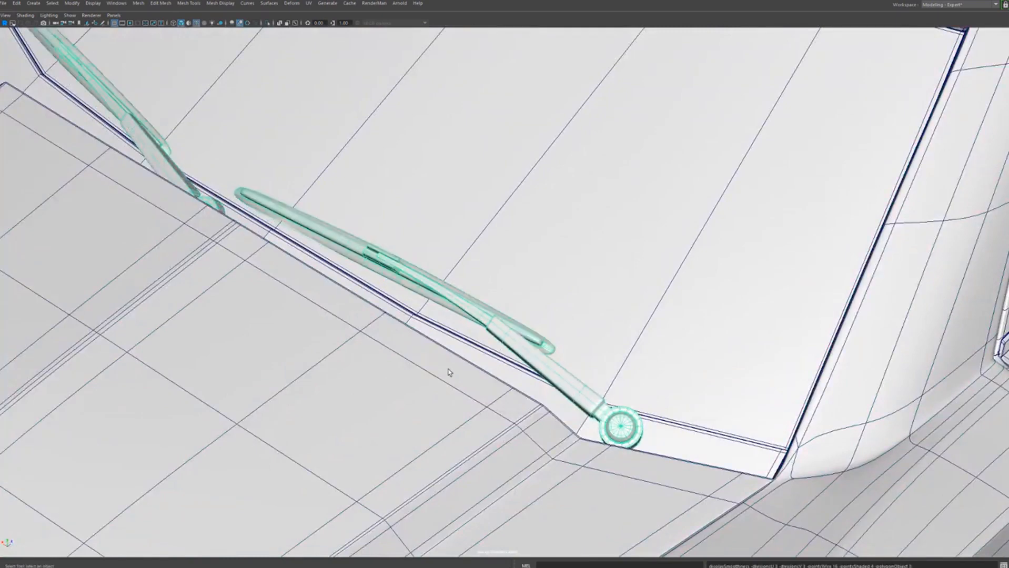
left_click(362, 367)
Examine the whole car's wireframe from the front three-quarter view
right_click_drag(721, 311, 574, 308, "alt")
left_click_drag(573, 309, 598, 290, "alt")
right_click_drag(569, 316, 602, 319, "alt")
left_click(590, 442)
left_click_drag(590, 442, 541, 437, "alt")
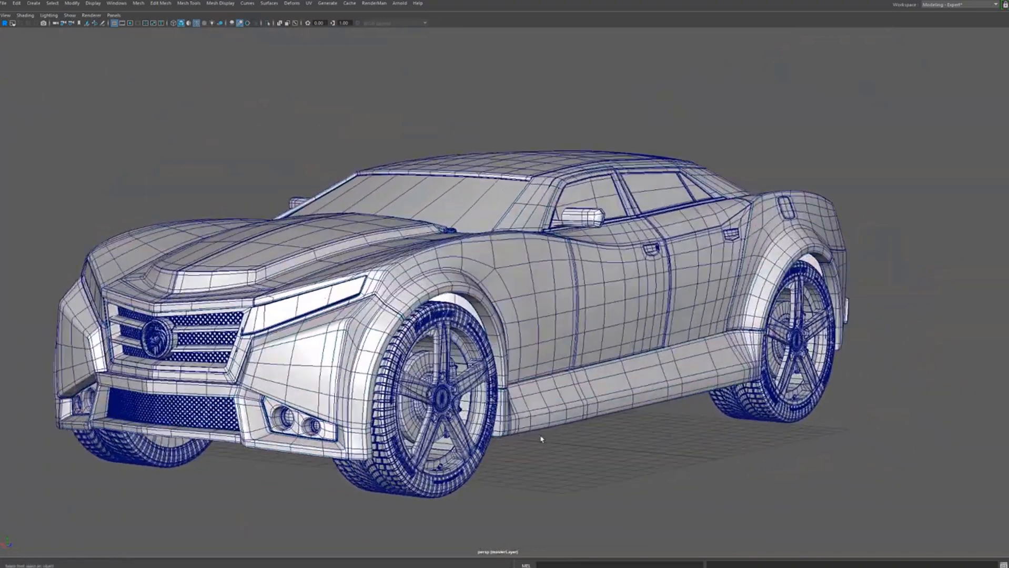
right_click_drag(541, 437, 553, 431, "alt")
middle_click_drag(557, 371, 613, 355, "alt")
left_click_drag(613, 356, 568, 357, "alt")
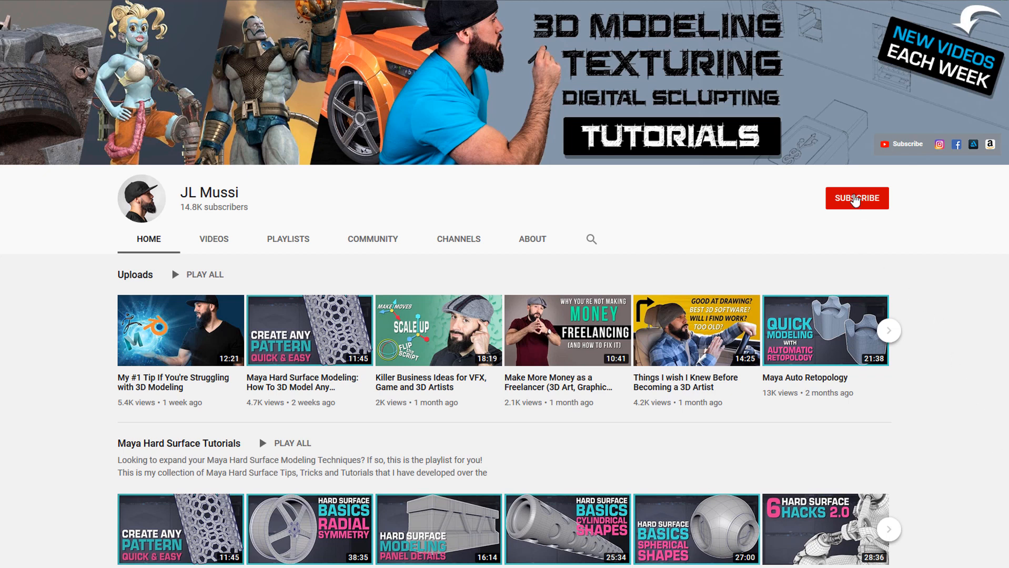
Switch to the YouTube channel page, subscribe to the channel and set its notifications to All
left_click(855, 199)
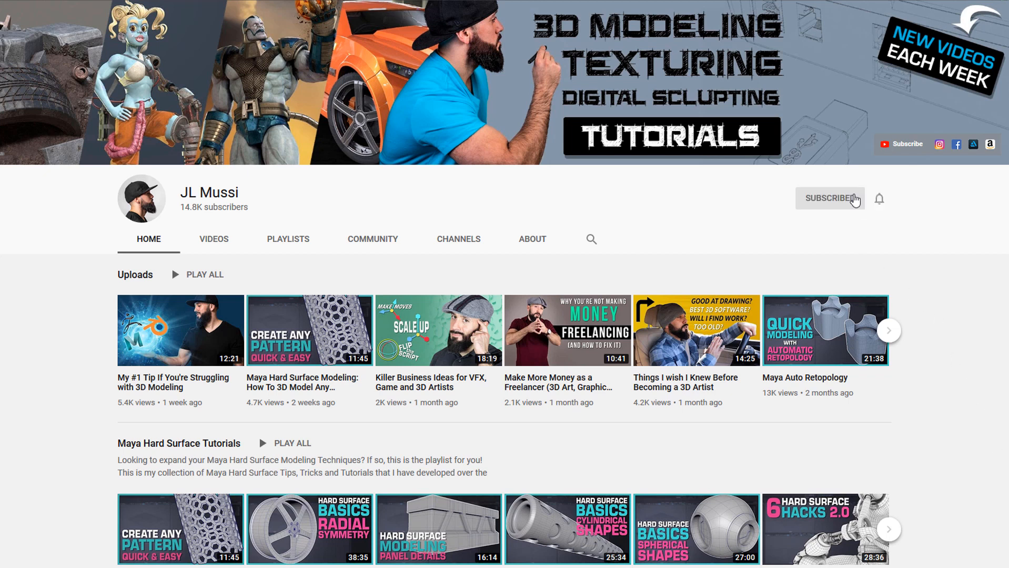
left_click(880, 200)
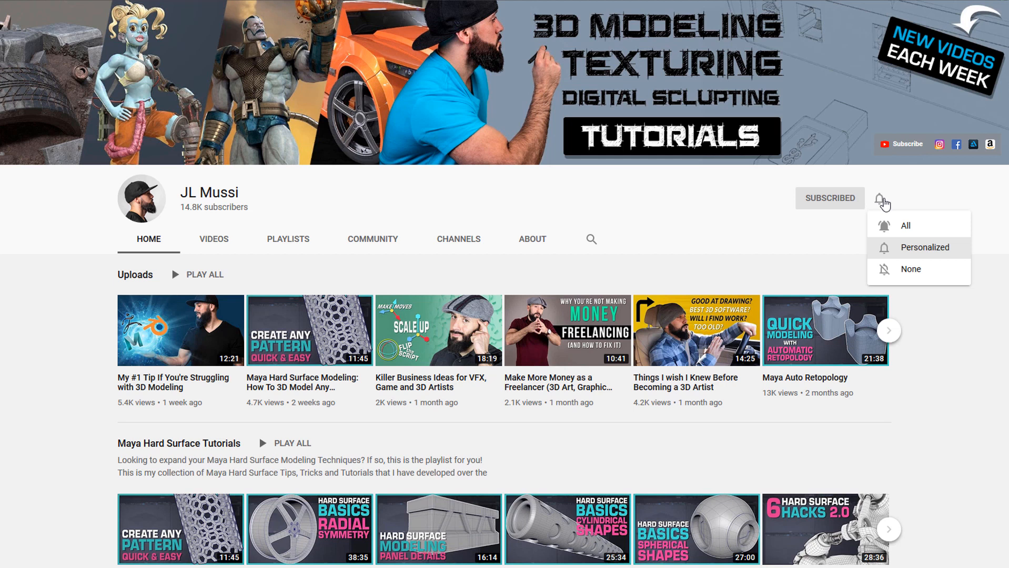
left_click(904, 229)
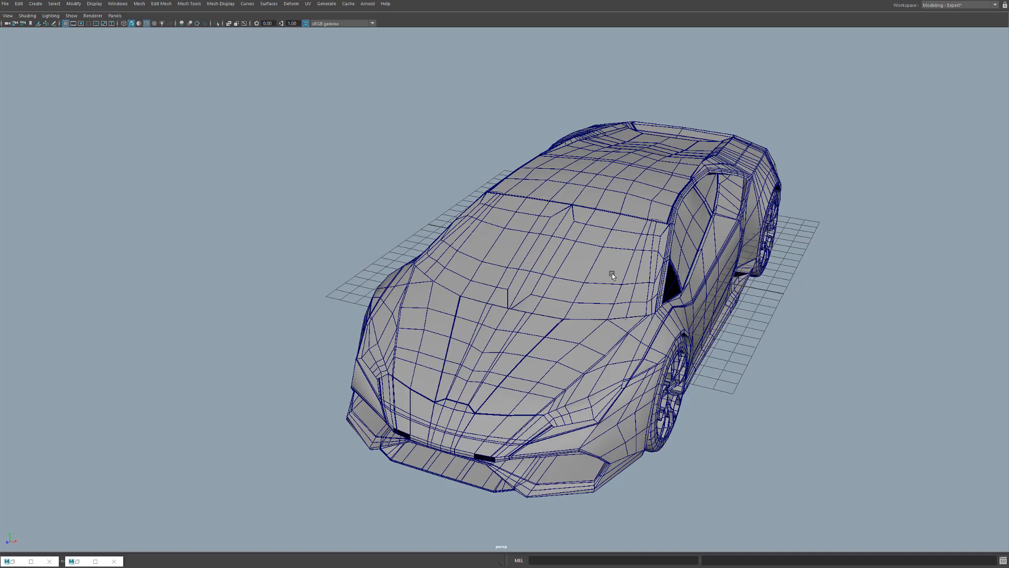
Examine the second sports car's wireframe around the hood, headlights and front bumper in Maya
left_click_drag(609, 267, 994, 282, "alt")
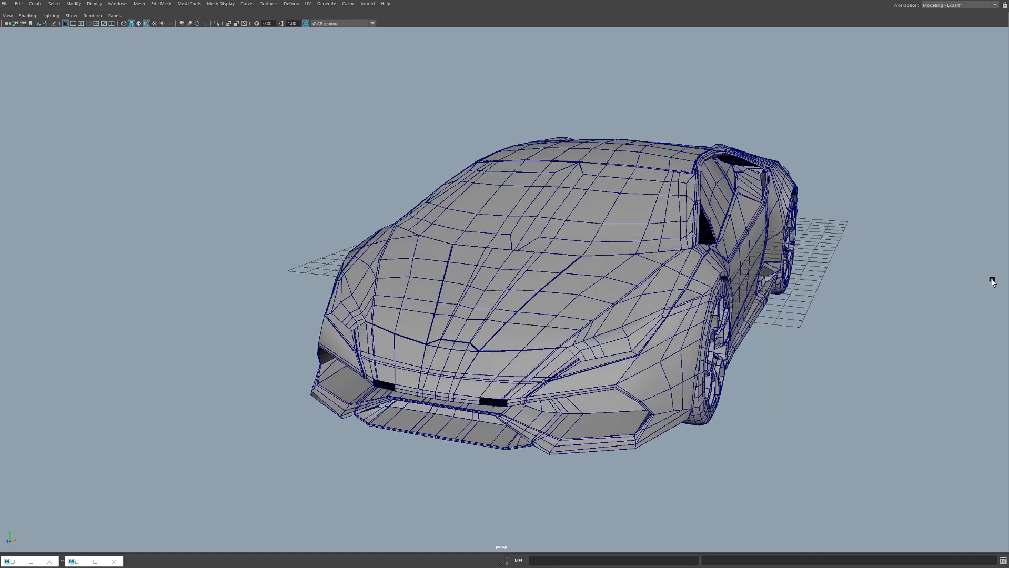
left_click_drag(852, 244, 688, 247, "alt")
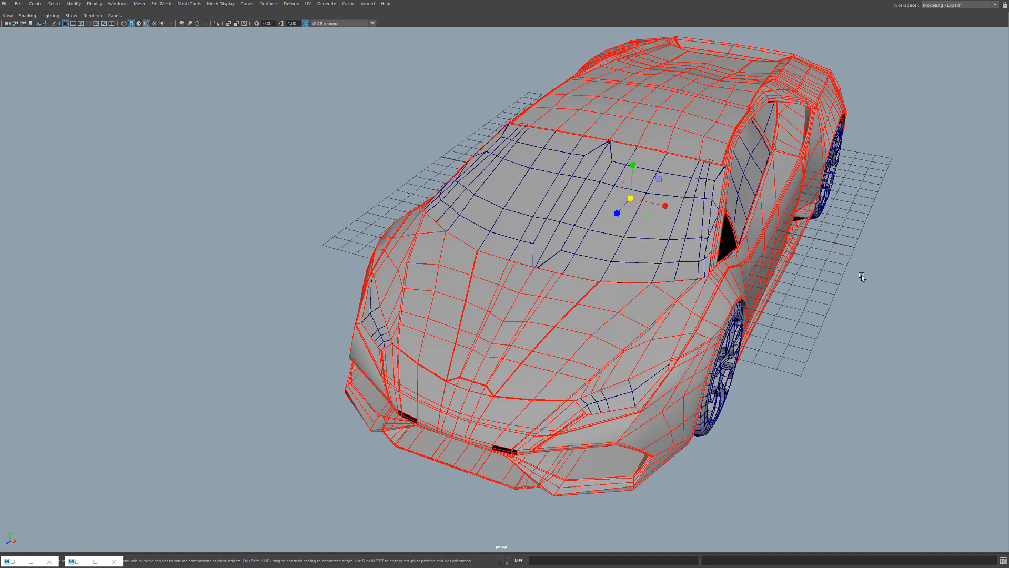
right_click_drag(546, 310, 626, 338, "alt")
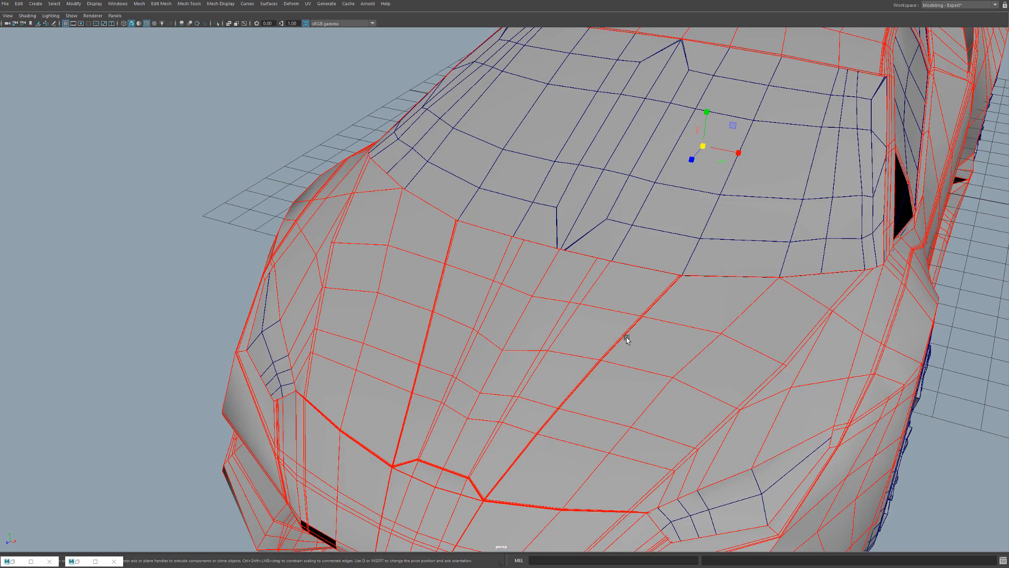
middle_click_drag(627, 338, 553, 189, "alt")
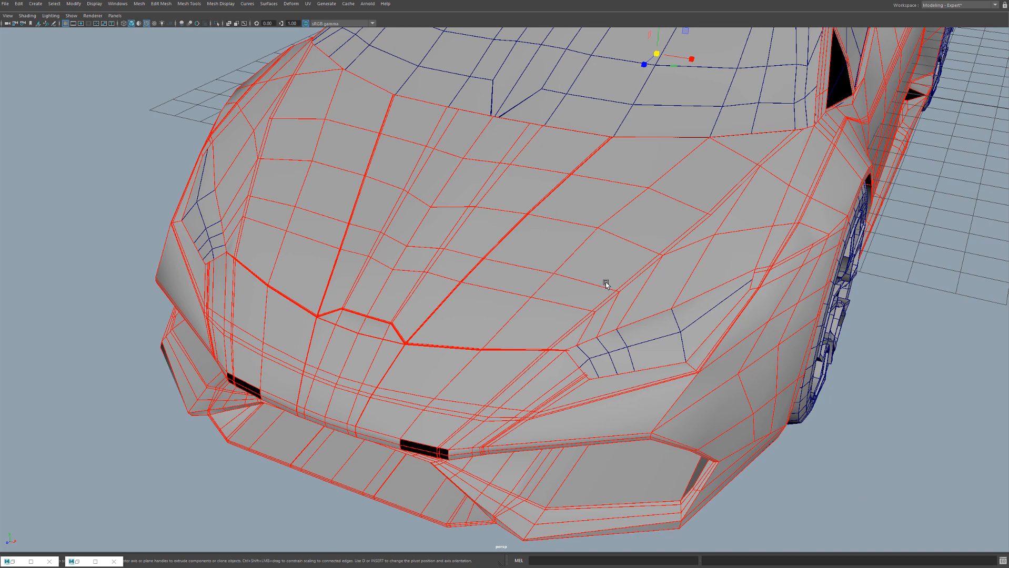
left_click_drag(606, 284, 608, 311, "alt")
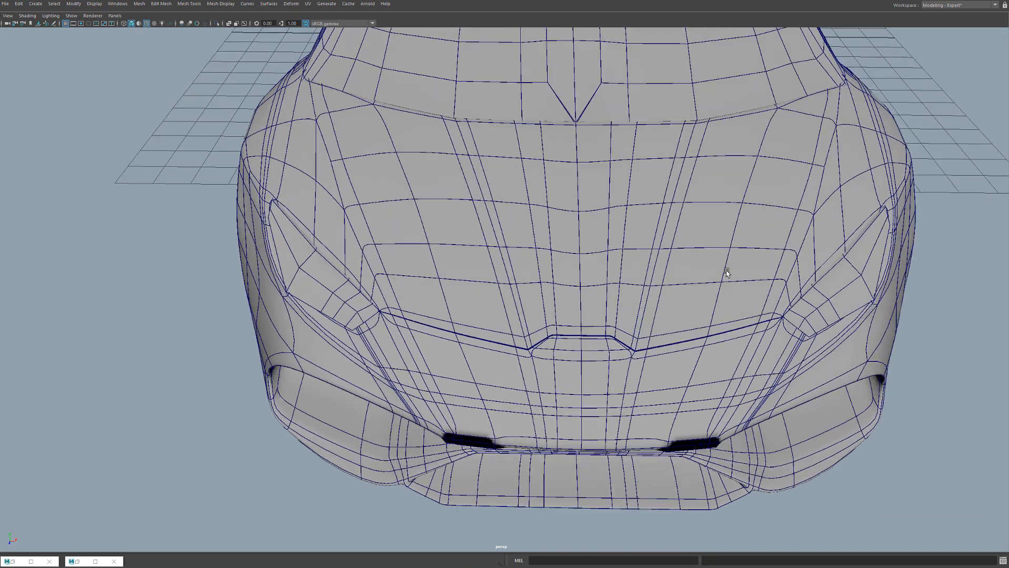
Assign the existing Blinn material to all parts of the car and clear the selection
left_click_drag(728, 272, 534, 255, "alt")
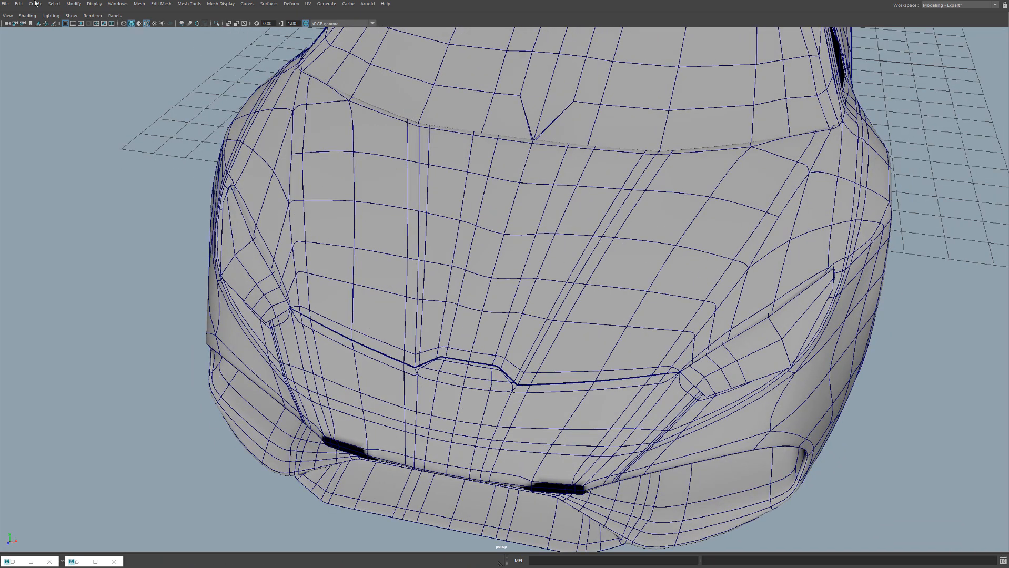
left_click(23, 16)
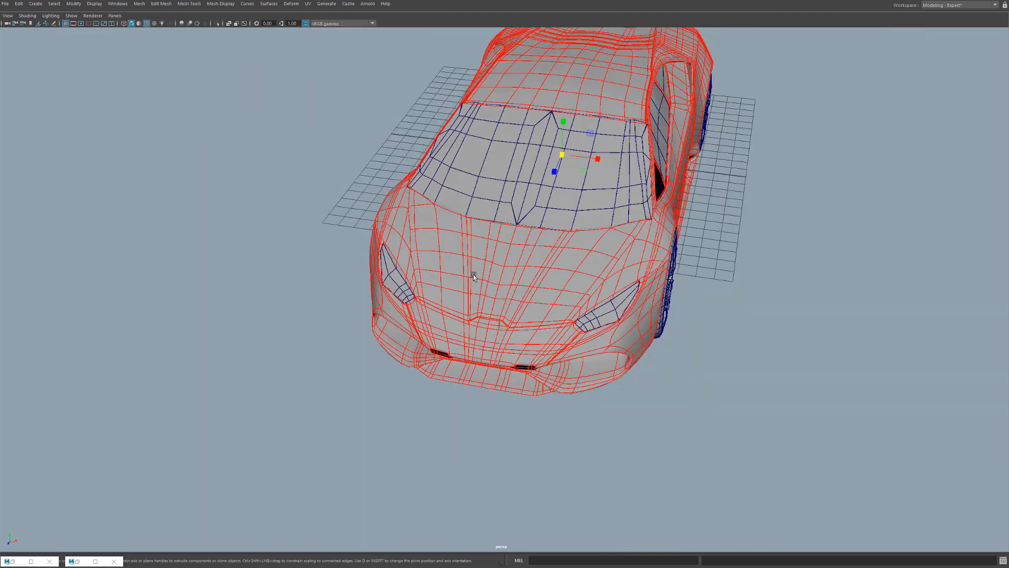
left_click_drag(283, 35, 802, 460, "ctrl+alt")
right_click(562, 297)
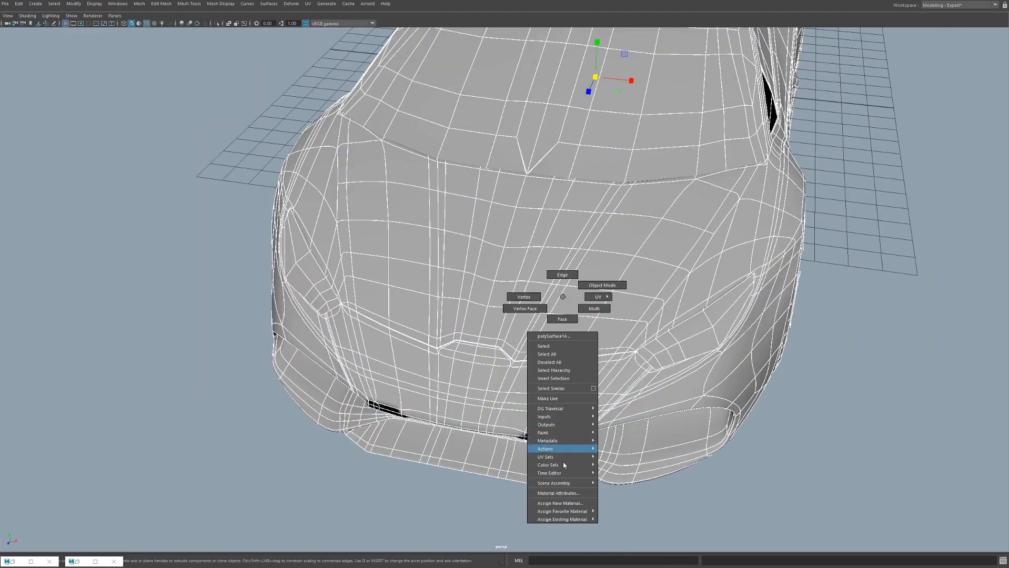
mouse_move(563, 521)
left_click(627, 520)
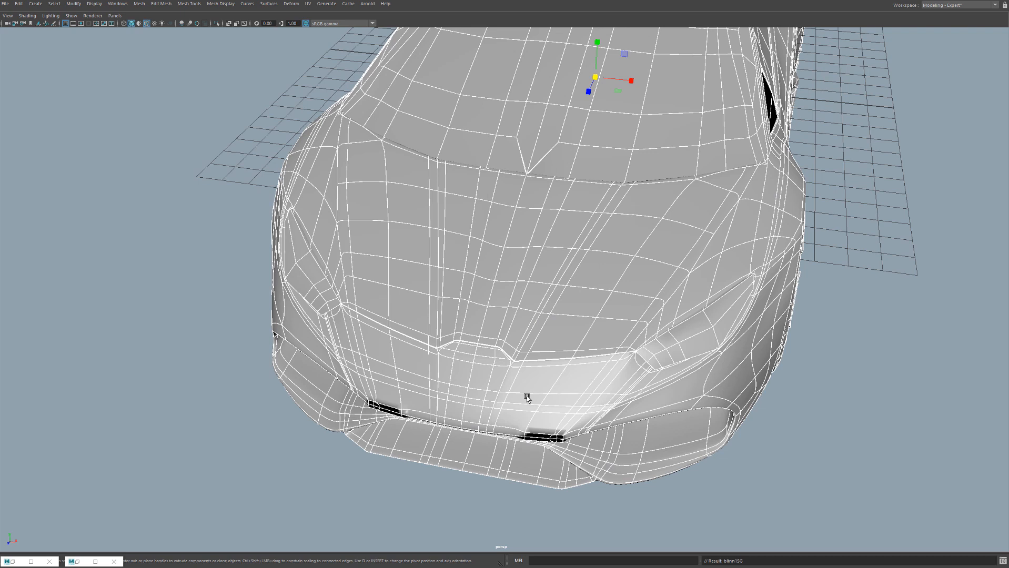
left_click(211, 237)
left_click_drag(250, 225, 215, 206, "alt")
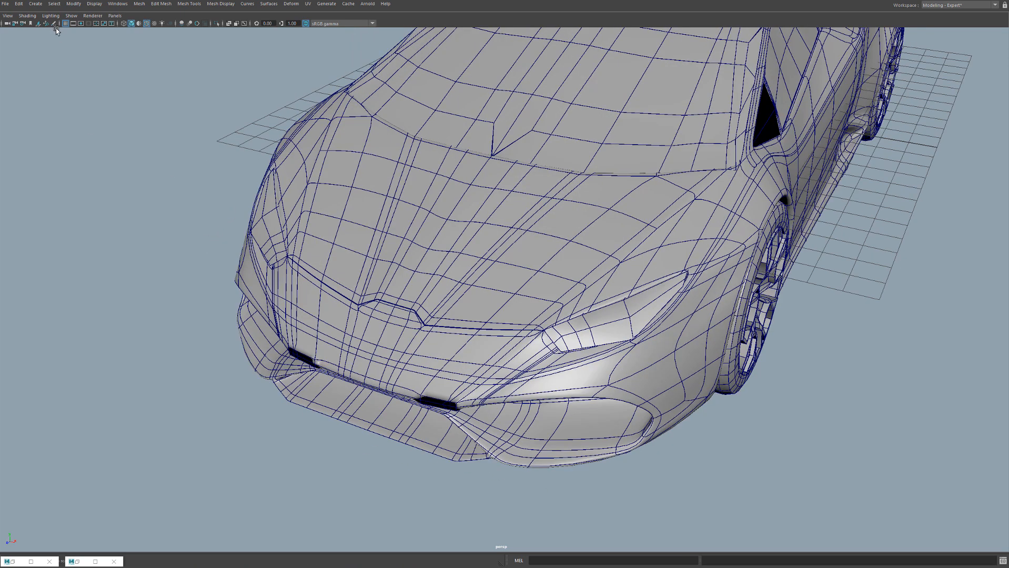
Turn off Wireframe on Shaded for the viewport to show the car with plain smooth shading
left_click(28, 15)
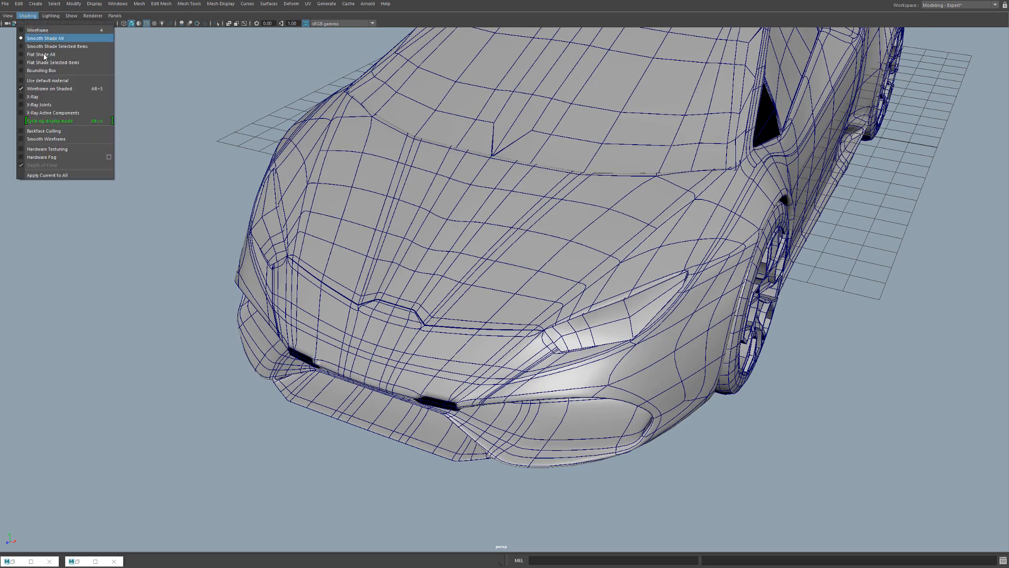
left_click(38, 90)
mouse_move(144, 142)
left_mouse_down("alt")
mouse_move(378, 200)
mouse_move(338, 273)
mouse_move(442, 255)
left_mouse_up("alt")
right_click_drag(442, 255, 522, 254, "alt")
left_click_drag(523, 254, 617, 334, "alt")
Select the car body and examine its edge flow across the hood, fenders and headlights
left_click(488, 150)
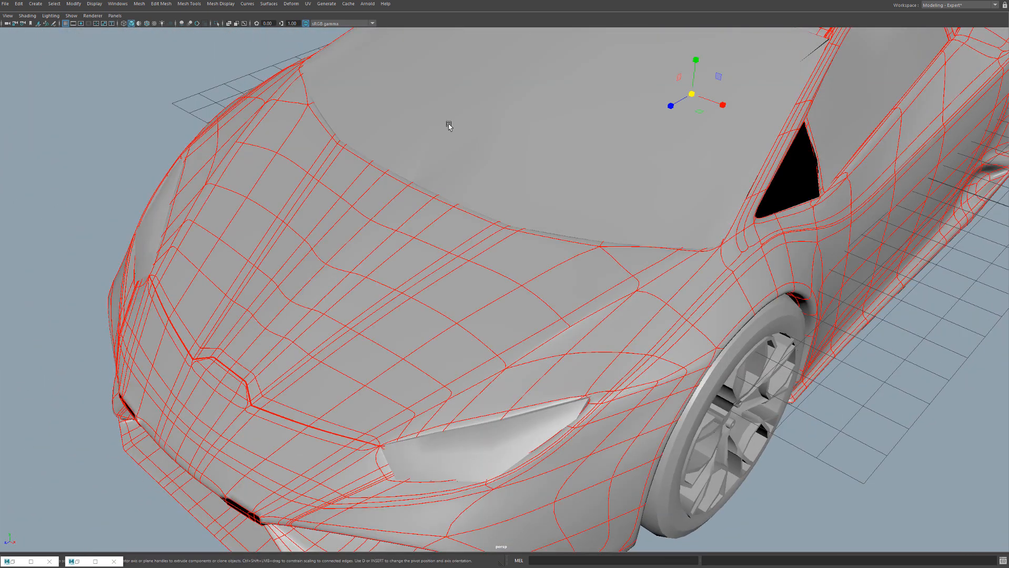
left_click_drag(553, 330, 507, 274, "alt")
right_click_drag(507, 275, 586, 208, "alt")
left_click_drag(586, 208, 646, 250, "alt")
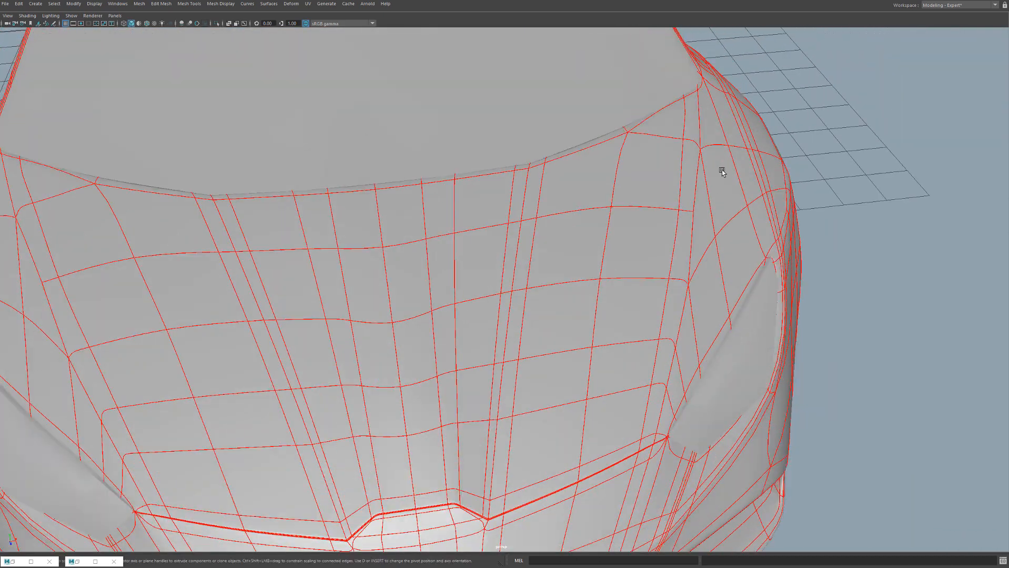
left_click_drag(262, 364, 481, 335, "alt")
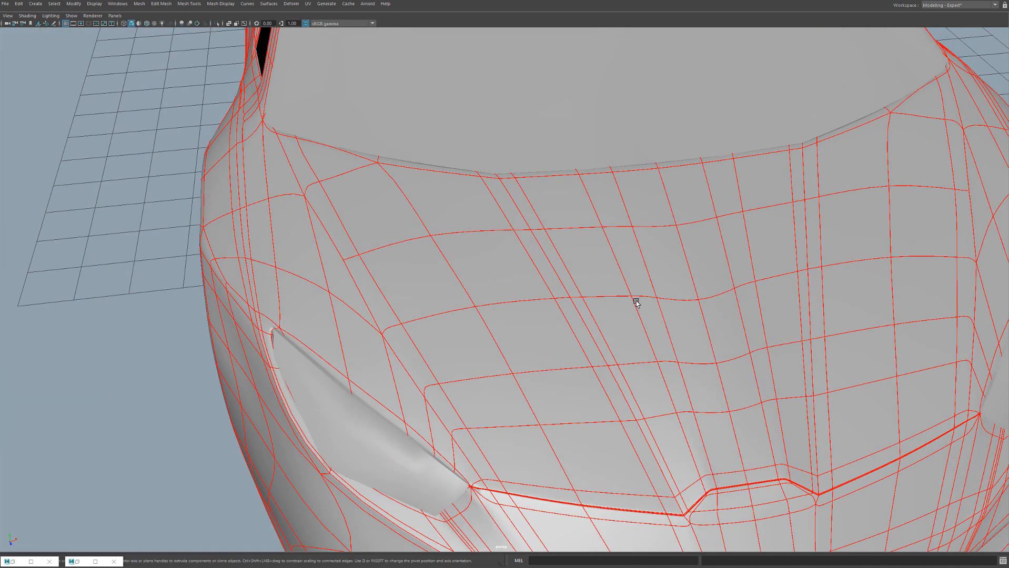
left_click_drag(468, 270, 464, 306, "alt")
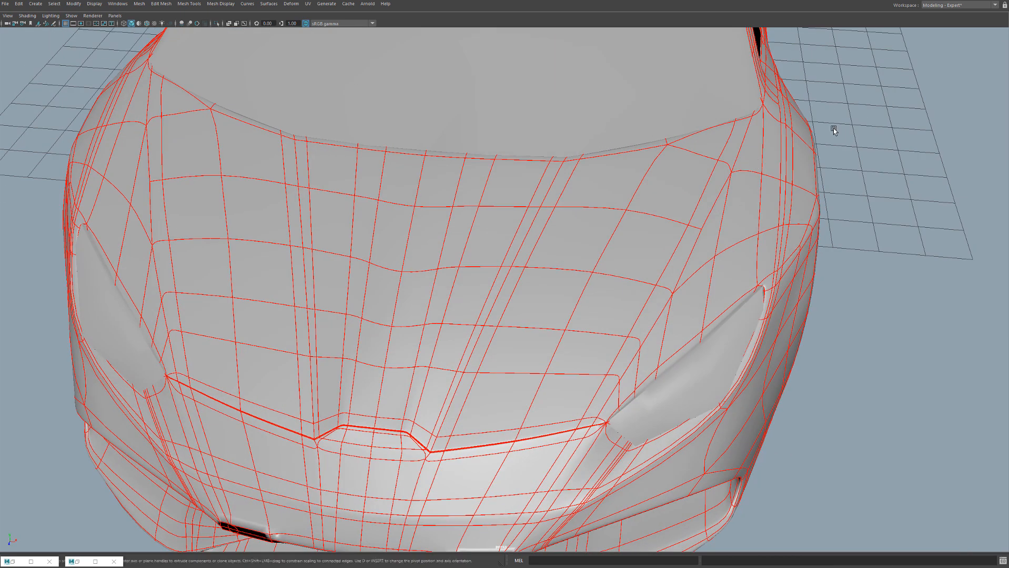
left_click(899, 97)
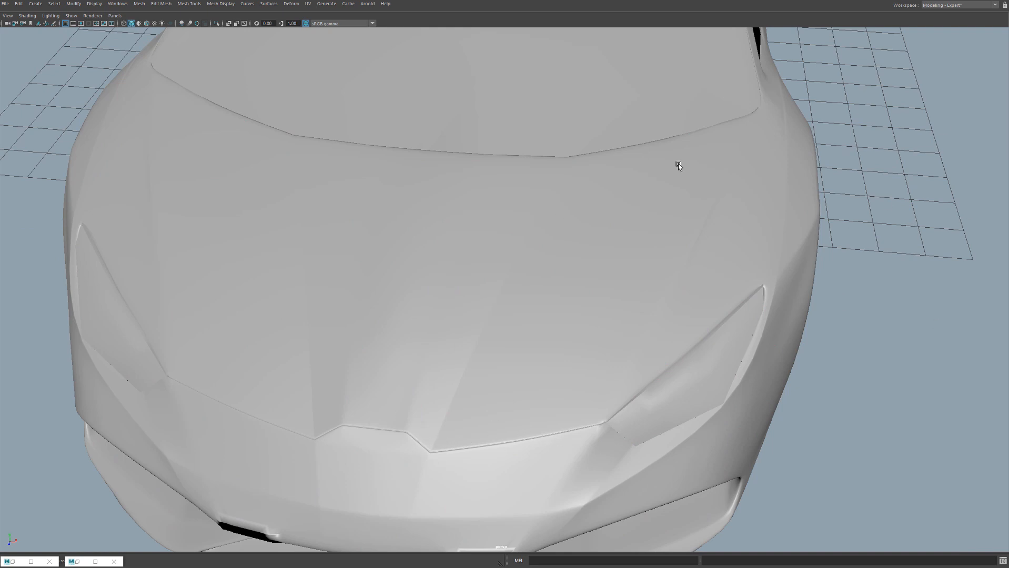
Duplicate the car and place one copy beside the other along the X axis
scroll(593, 247, "down", 10)
left_click(412, 235)
key("w")
left_click_drag(542, 199, 318, 200, "shift")
scroll(555, 254, "up", 5)
scroll(555, 255, "down", 5)
Delete the faces on the negative X side of the low-poly body, up to its centre line, in the top view
right_click_drag(534, 218, 499, 106)
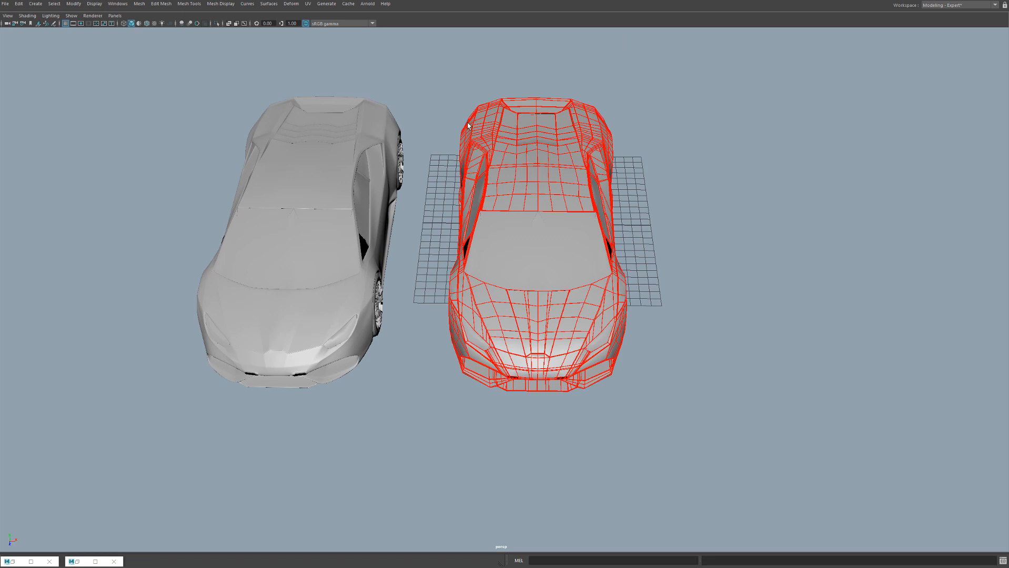
key("space")
key("space")
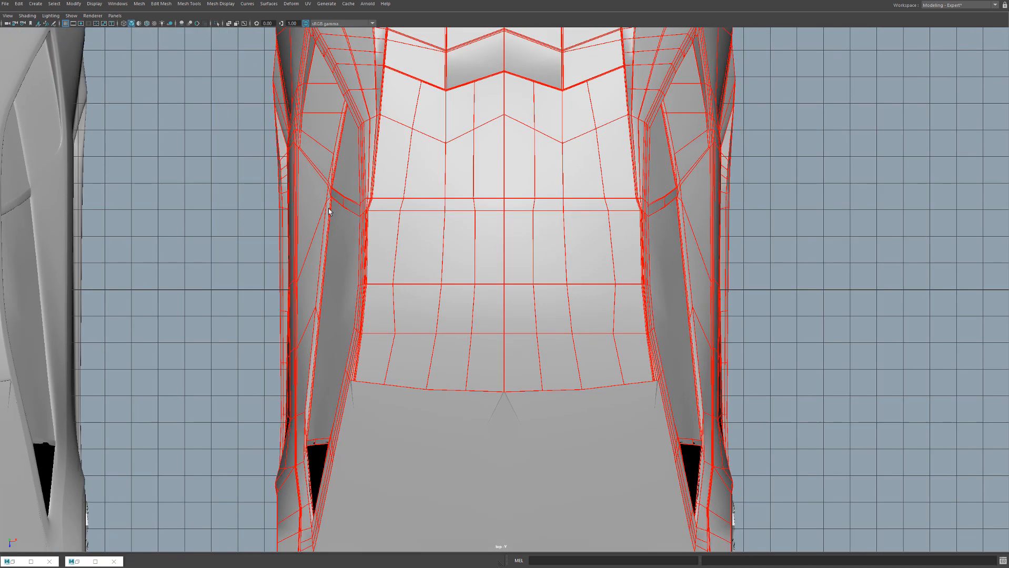
scroll(336, 225, "down", 3)
scroll(371, 156, "down", 2)
left_click_drag(383, 66, 503, 521)
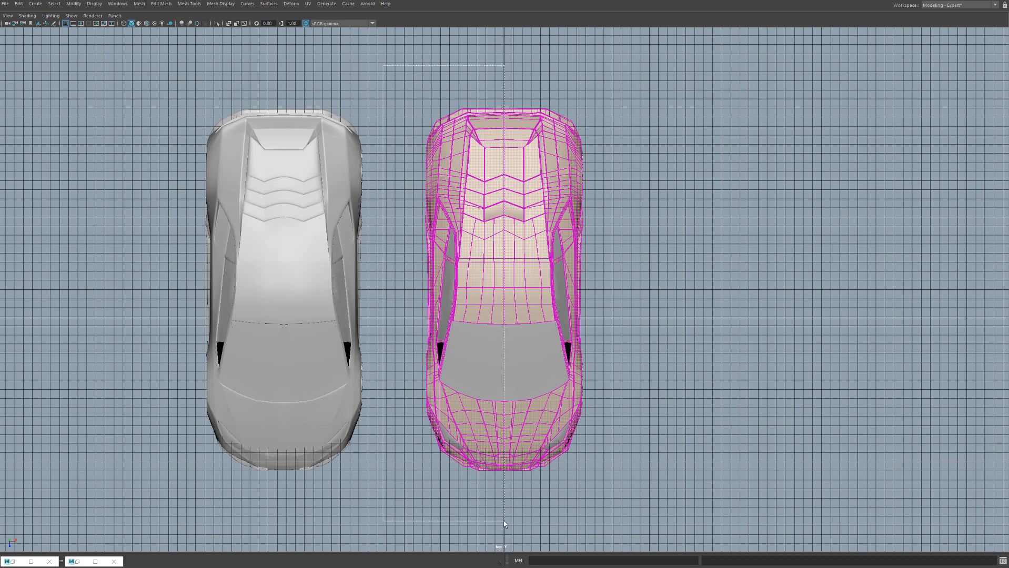
key("Delete")
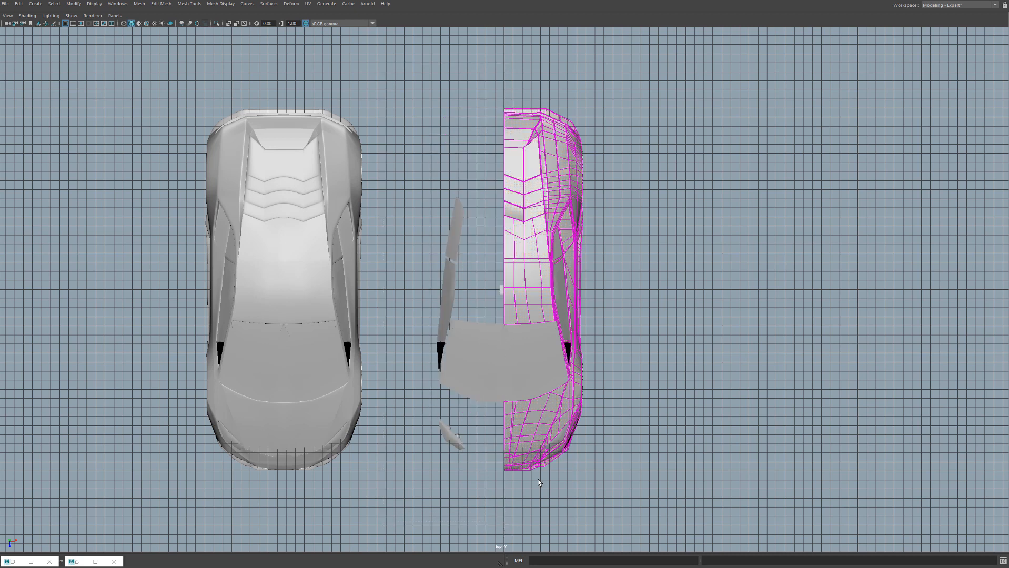
Delete the windshield, side window and headlight faces remaining on the removed half of the car
left_click(496, 363)
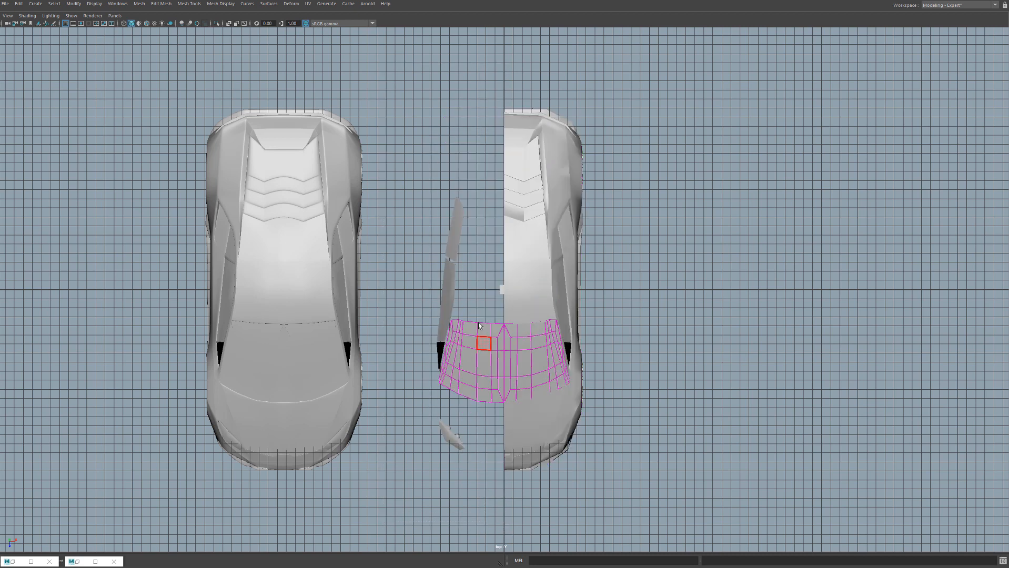
left_click_drag(447, 229, 501, 461)
key("Delete")
right_click_drag(447, 293, 449, 368)
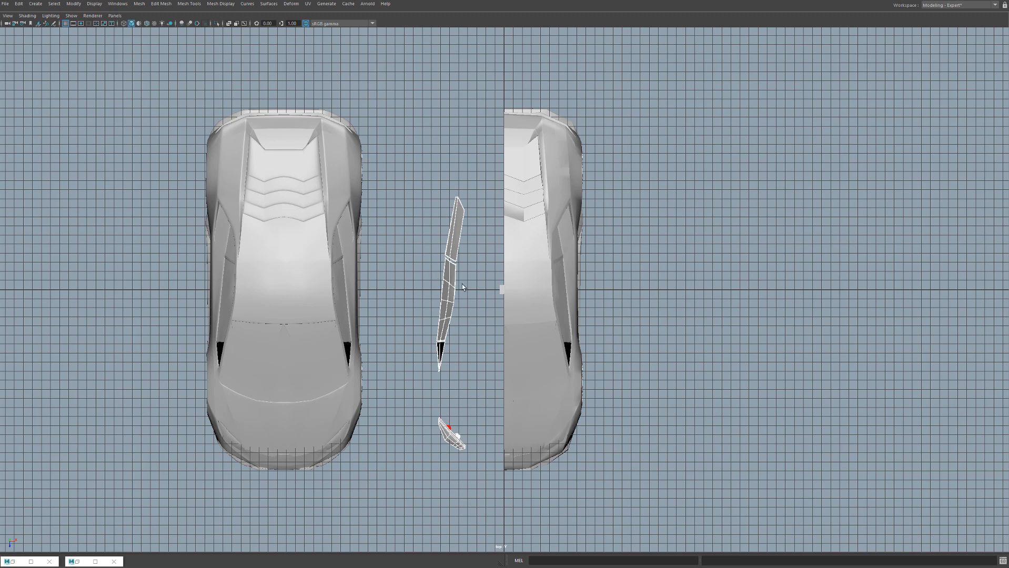
key("Delete")
Mirror the half body as an Instance across the world X axis with Cut Geometry turned off
scroll(569, 301, "up", 5)
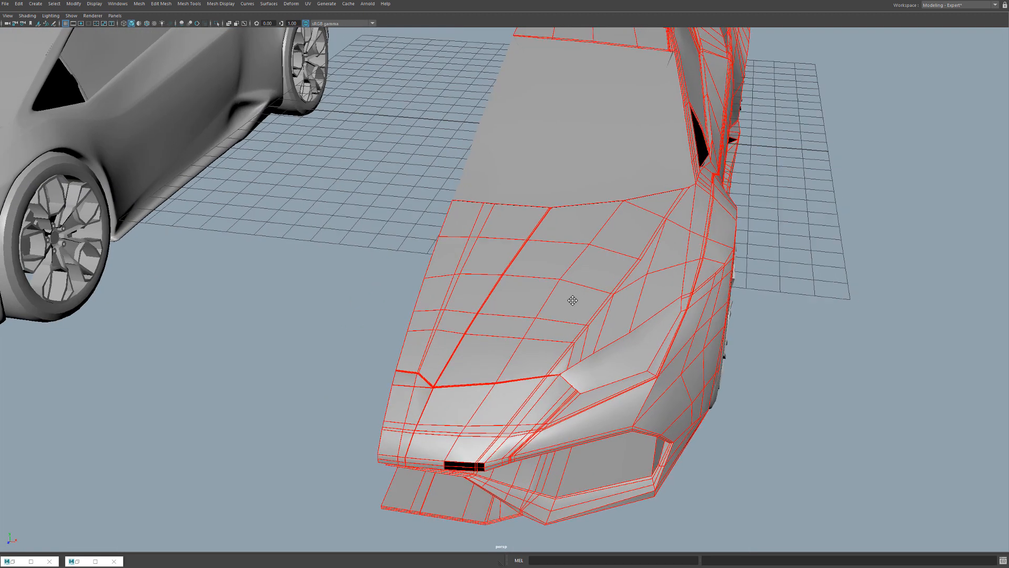
scroll(570, 301, "down", 5)
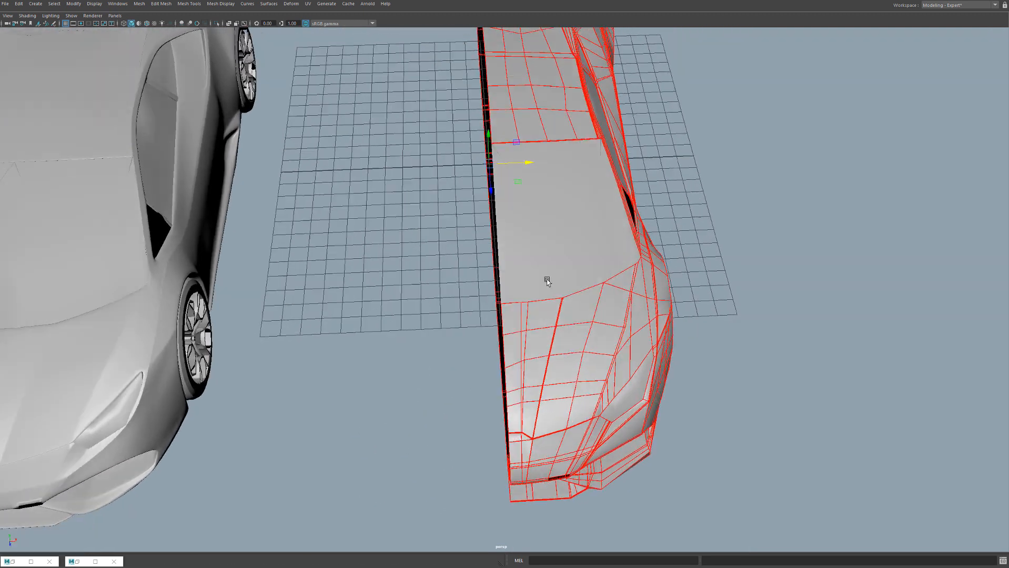
right_click_drag(509, 167, 549, 258, "shift")
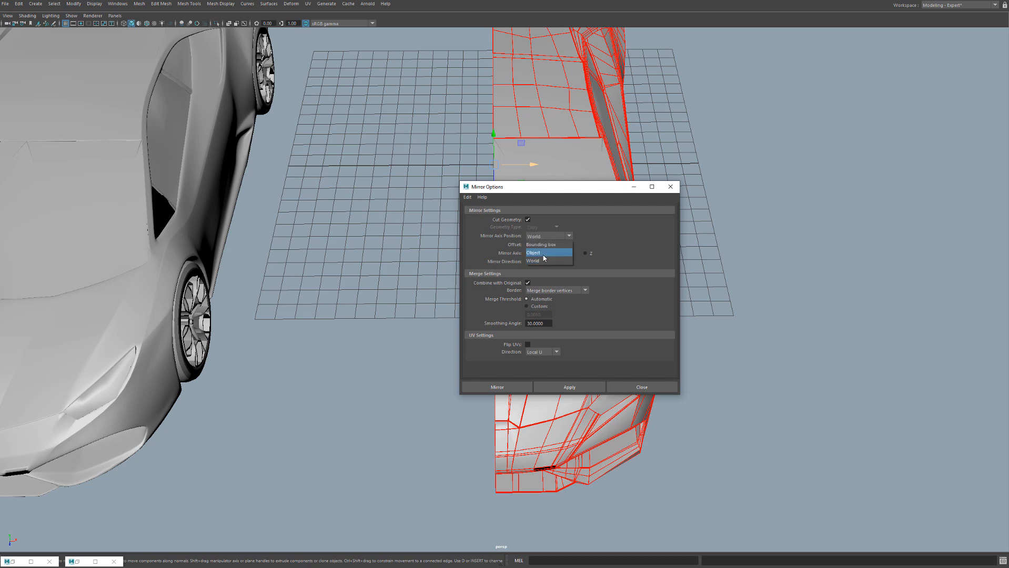
left_click(528, 220)
left_click(535, 230)
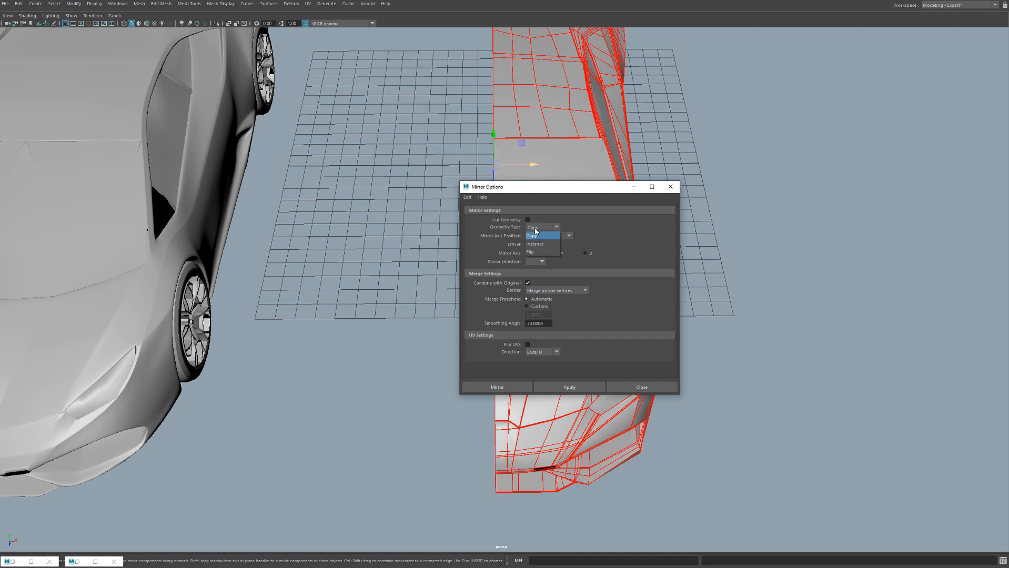
left_click(537, 238)
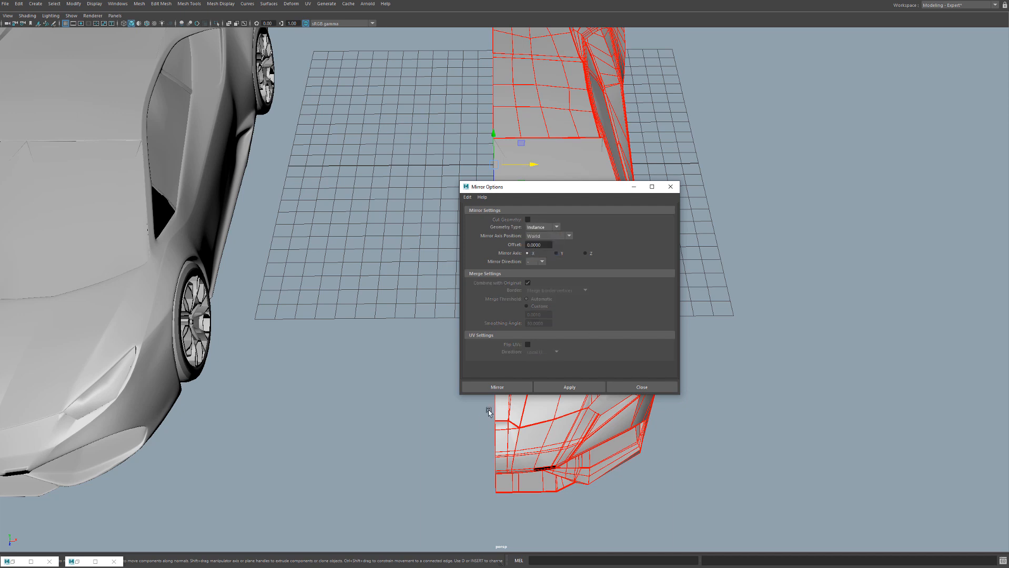
left_click(498, 387)
left_click_drag(605, 340, 596, 348, "alt")
Mirror the half windshield as an Instance across the world X axis
left_click(527, 279)
left_click_drag(526, 279, 544, 327, "alt")
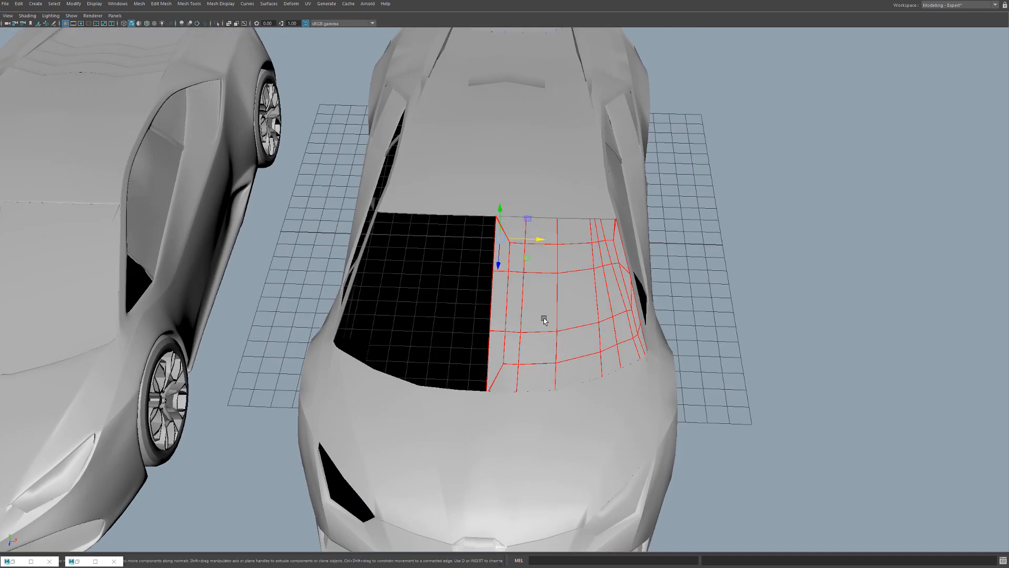
right_click_drag(528, 283, 566, 374, "shift")
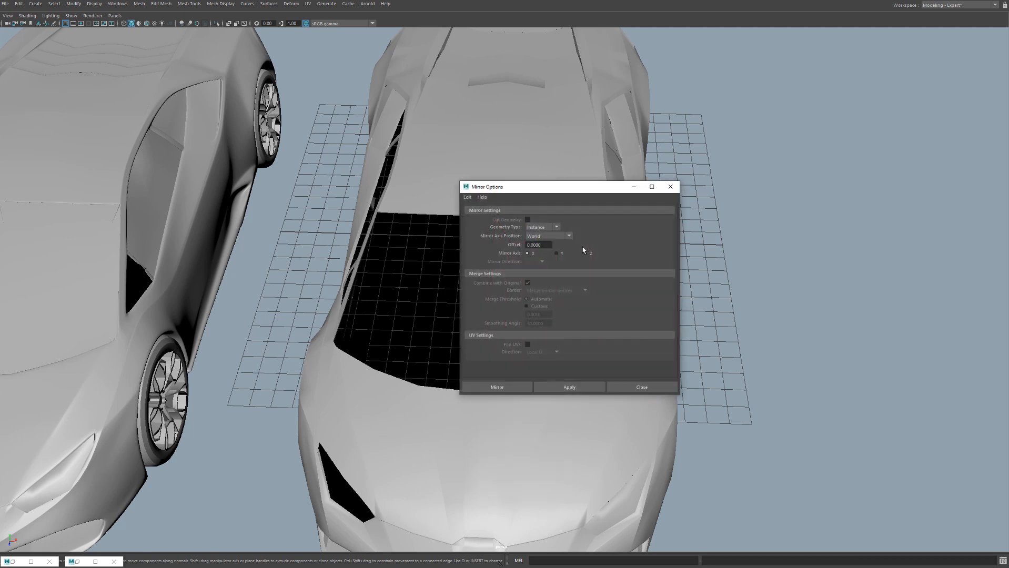
left_click(497, 388)
left_click_drag(576, 333, 369, 289, "alt")
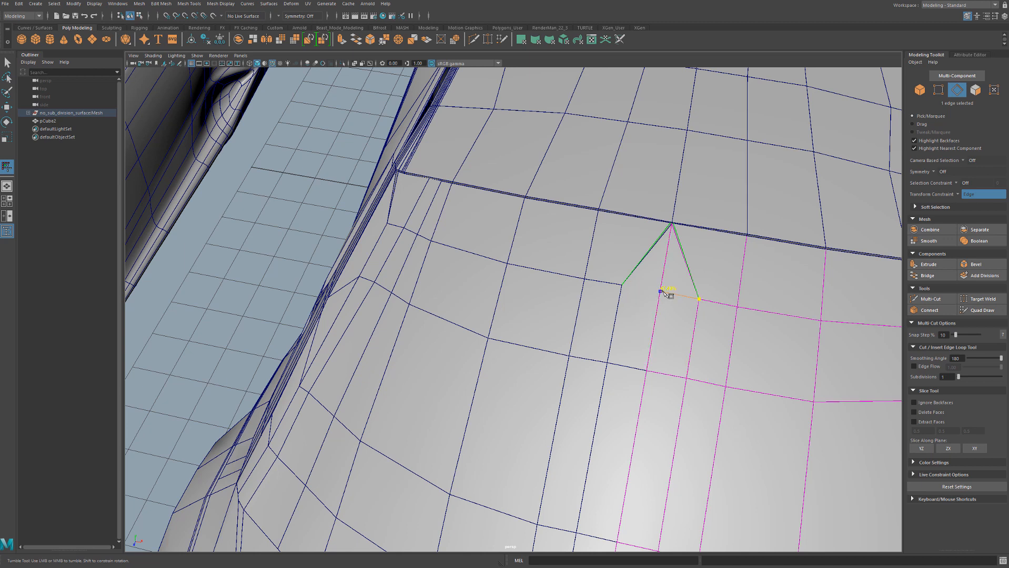
Connect the edges across the triangular areas at the windshield's upper and lower centre with the Multi-Cut tool
right_click(663, 292)
middle_click_drag(677, 424, 684, 168, "alt")
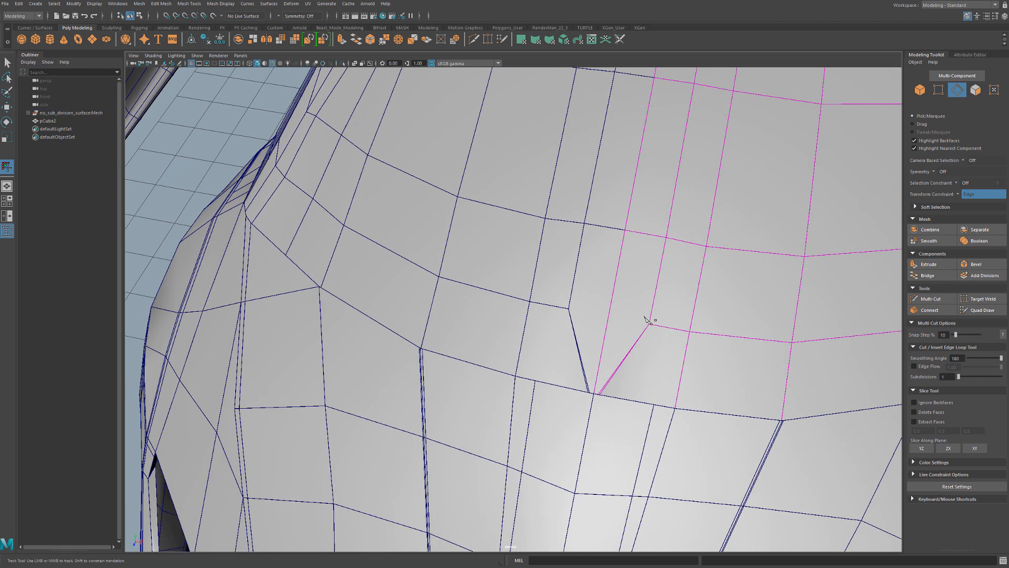
right_click(612, 321)
key("q")
Select the edge loop beside the windshield's centre line and examine where it converges at the upper centre point
left_click(631, 361)
left_click(628, 357, "shift")
double_click(658, 283, "shift")
middle_click_drag(698, 91, 640, 402, "alt")
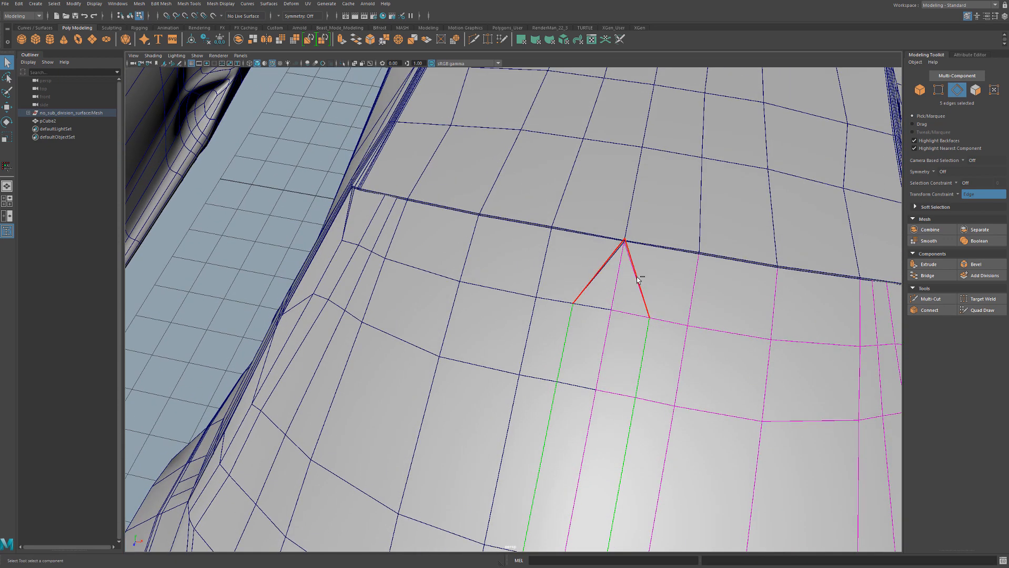
Examine the windshield's edge flow along the roof border, the side pillar and the hood border
left_click_drag(637, 277, 474, 304, "alt")
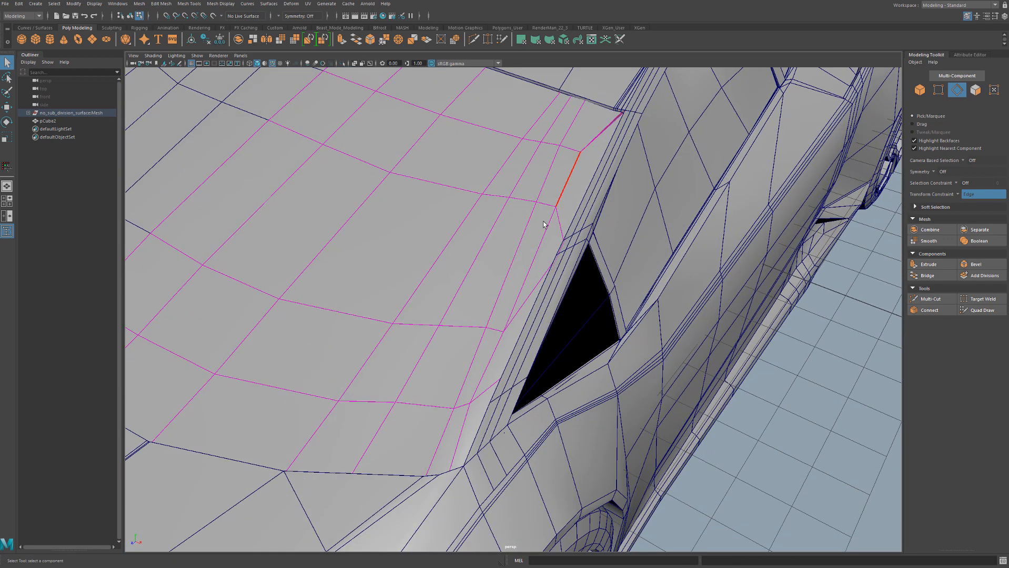
left_click_drag(463, 371, 461, 247, "alt")
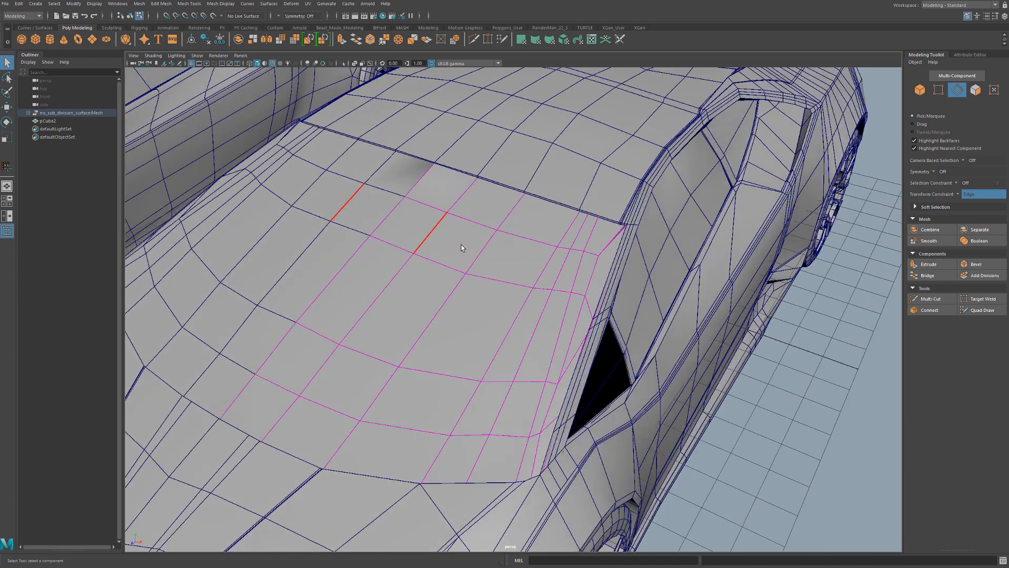
left_click_drag(374, 302, 604, 162, "alt")
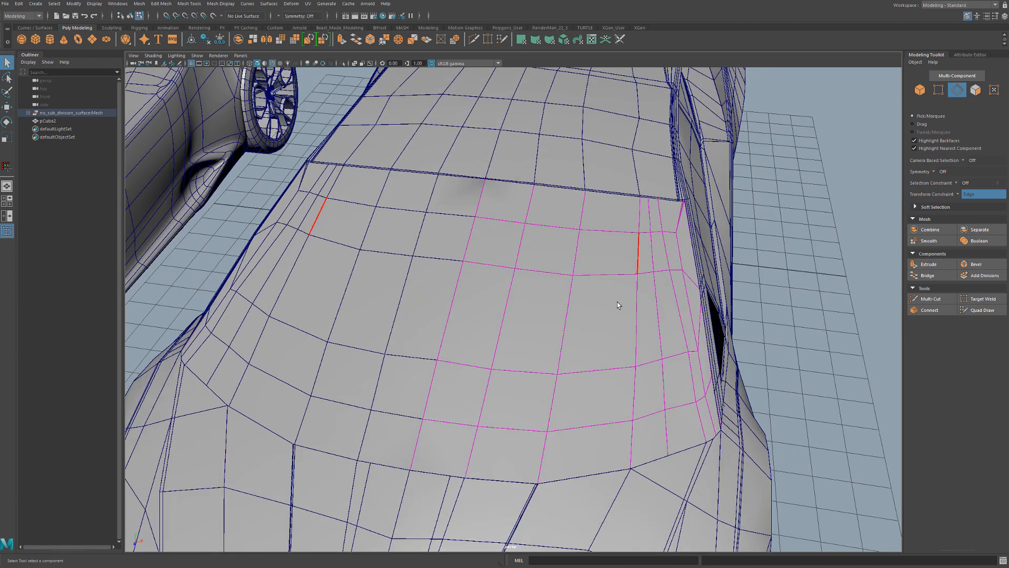
left_click_drag(570, 408, 420, 448, "alt")
right_click_drag(508, 420, 623, 421, "alt")
middle_click_drag(623, 421, 468, 290, "alt")
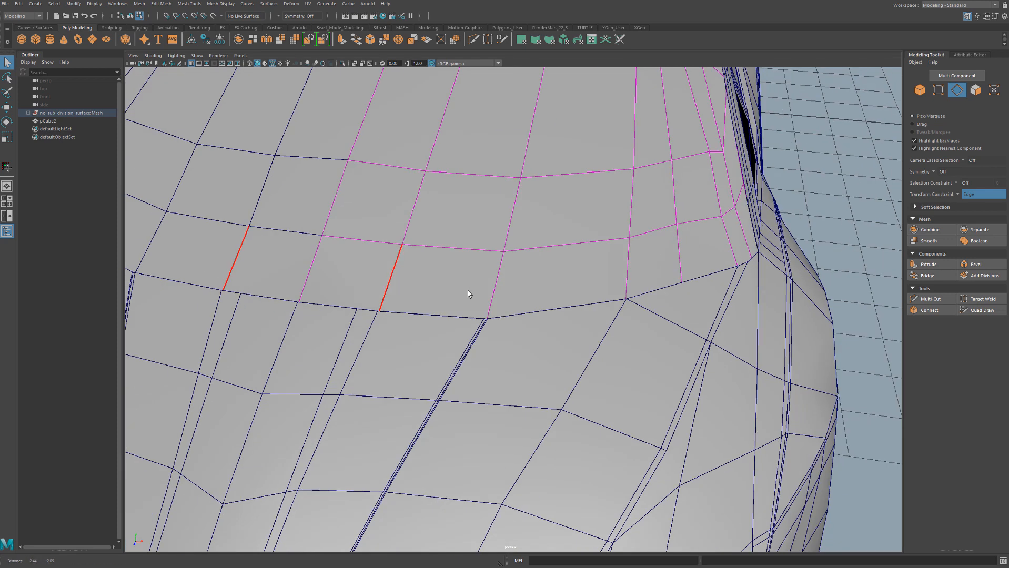
scroll(484, 341, "up", 2)
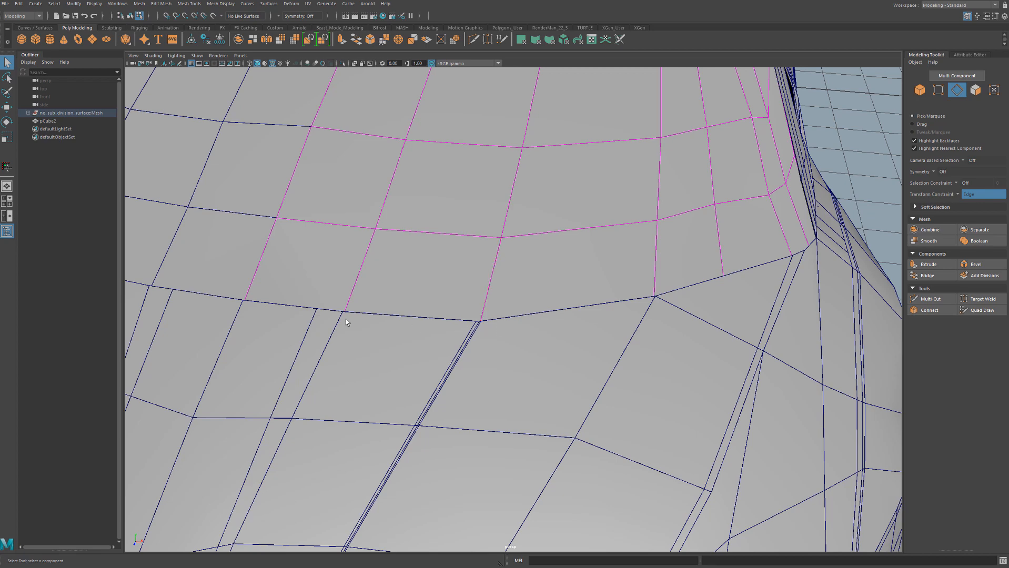
scroll(388, 305, "down", 3)
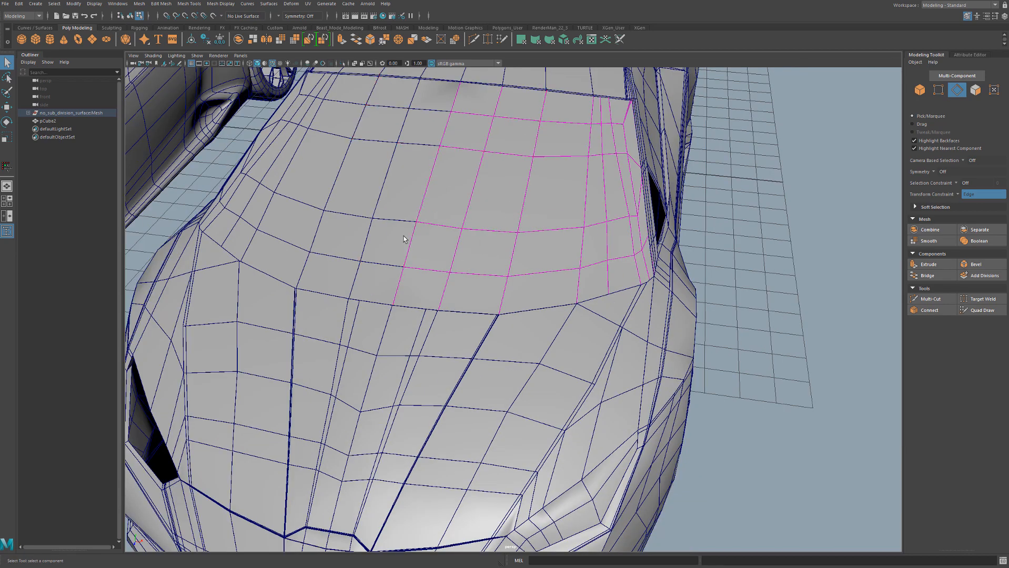
left_click_drag(449, 346, 576, 274, "alt")
Delete the windshield half's outermost lengthwise edge loop beside the side pillar
scroll(576, 275, "up", 3)
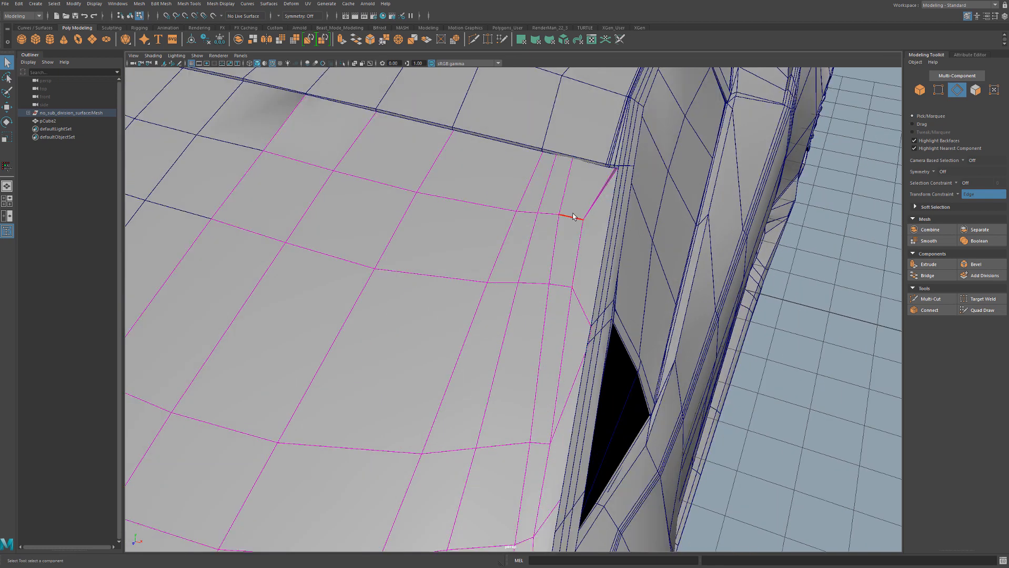
scroll(574, 203, "up", 2)
double_click(570, 366)
left_click_drag(569, 365, 561, 399, "alt")
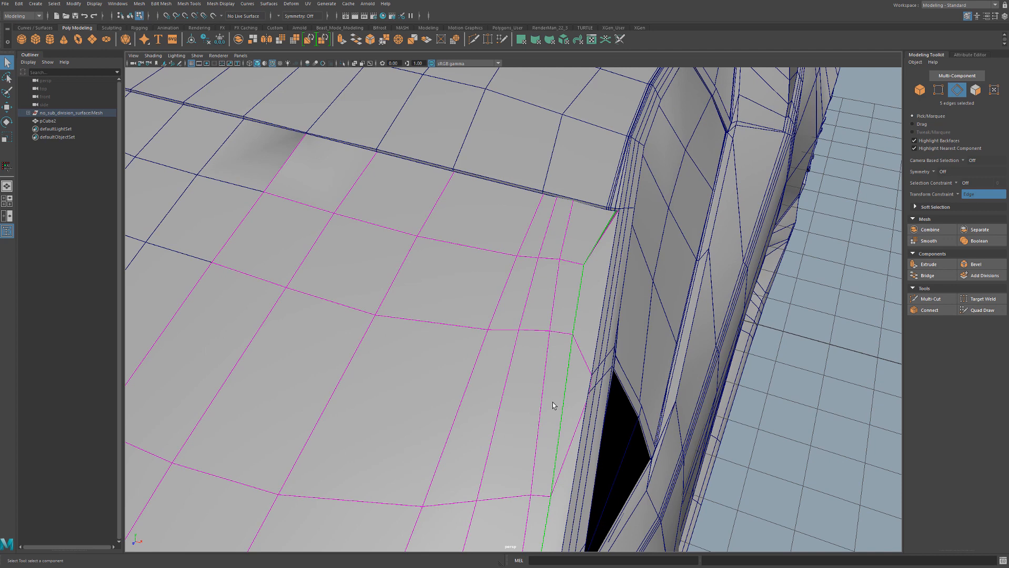
key("ctrl+BackSpace")
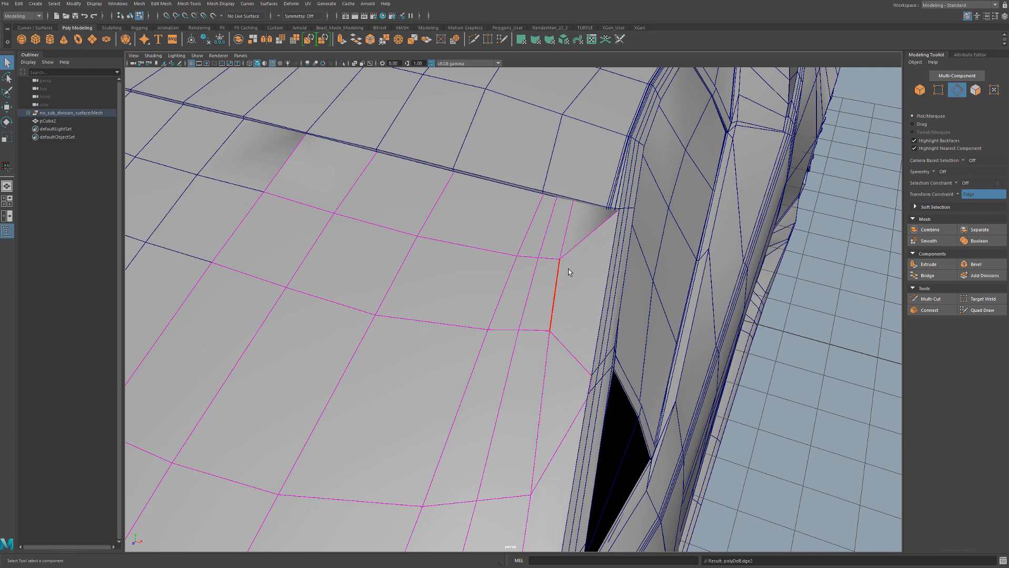
Extend the windshield's uppermost cross row straight to the side border with the Multi-Cut tool
left_click(592, 236)
right_click_drag(594, 264, 572, 290, "alt")
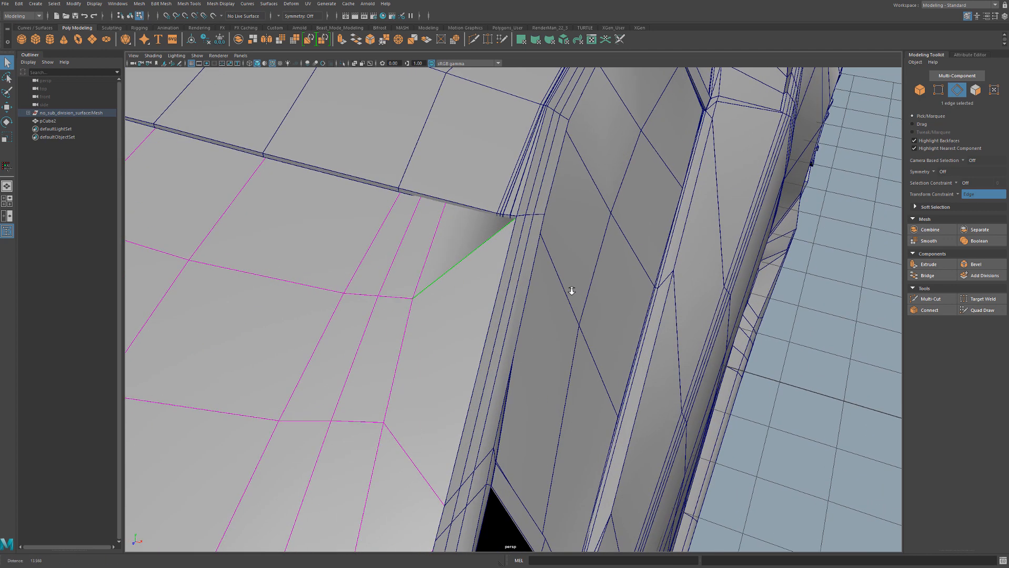
key("ctrl+shift+x")
left_click(412, 299)
left_click(495, 309)
right_click(497, 314)
Extend the second and third cross rows to the windshield's side border with Multi-Cut
left_click(384, 423)
middle_click_drag(387, 454, 504, 362, "alt")
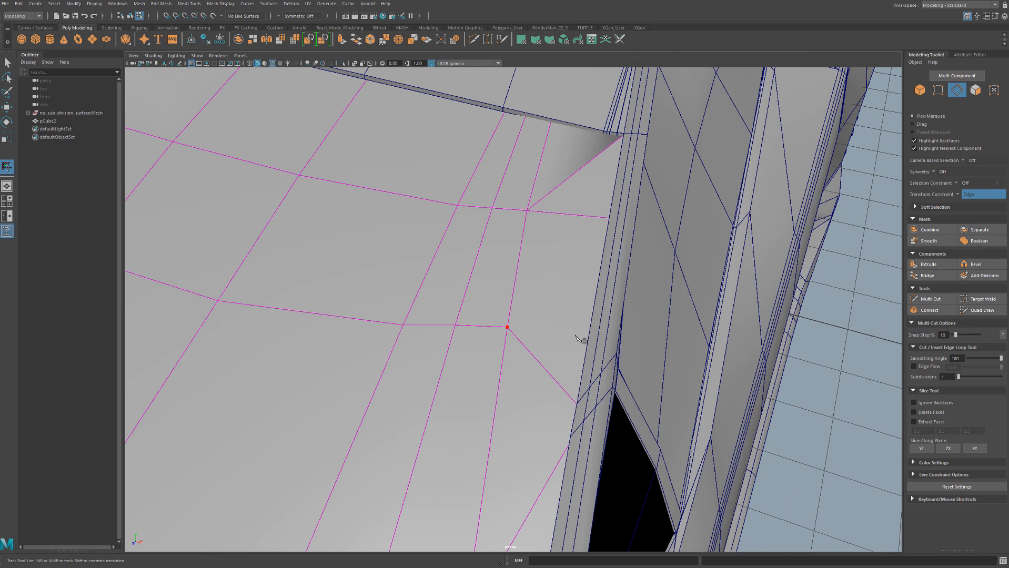
left_click(599, 335)
key("alt")
key("Return")
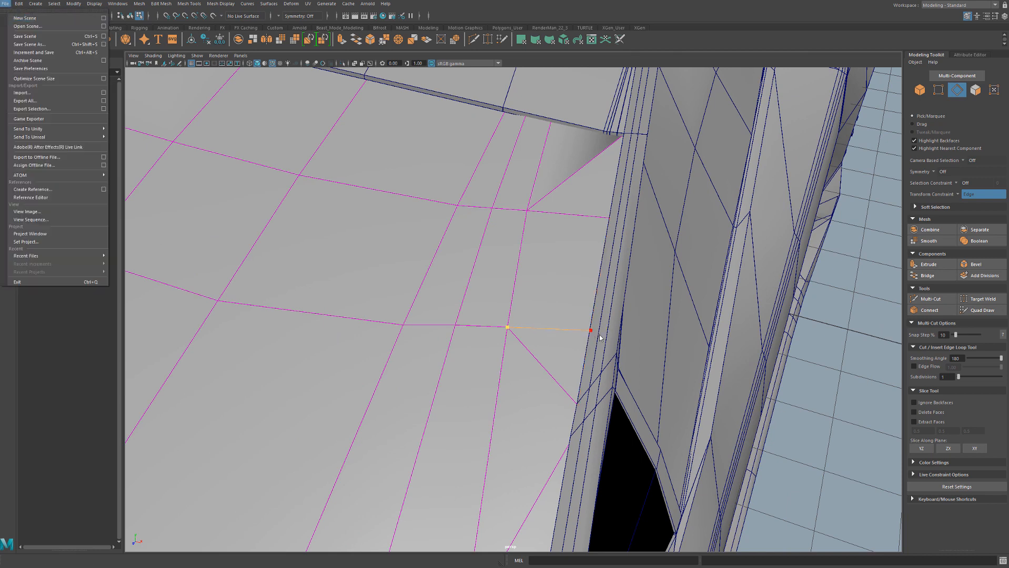
left_click(600, 336)
key("Return")
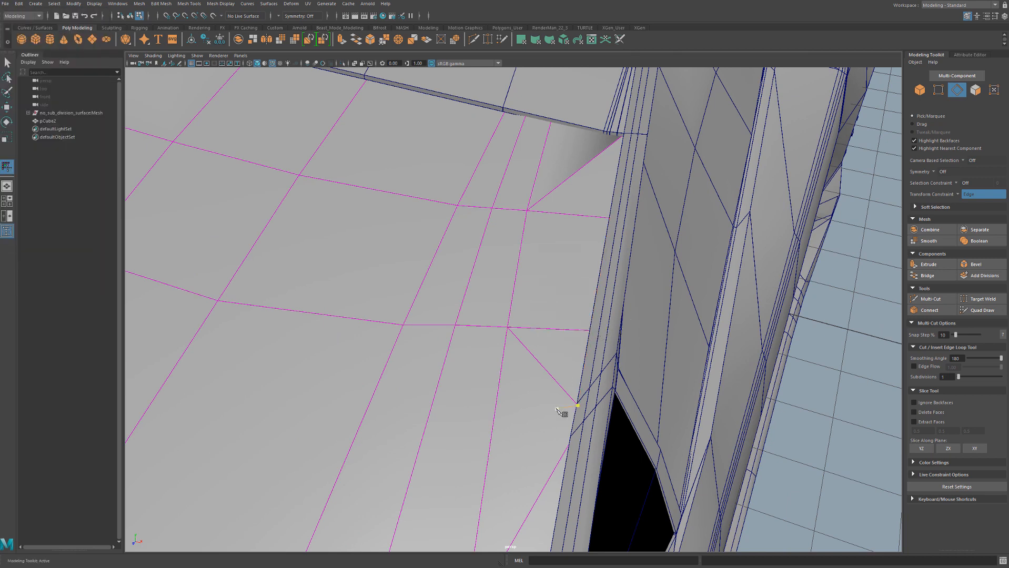
middle_click_drag(560, 412, 604, 267, "alt")
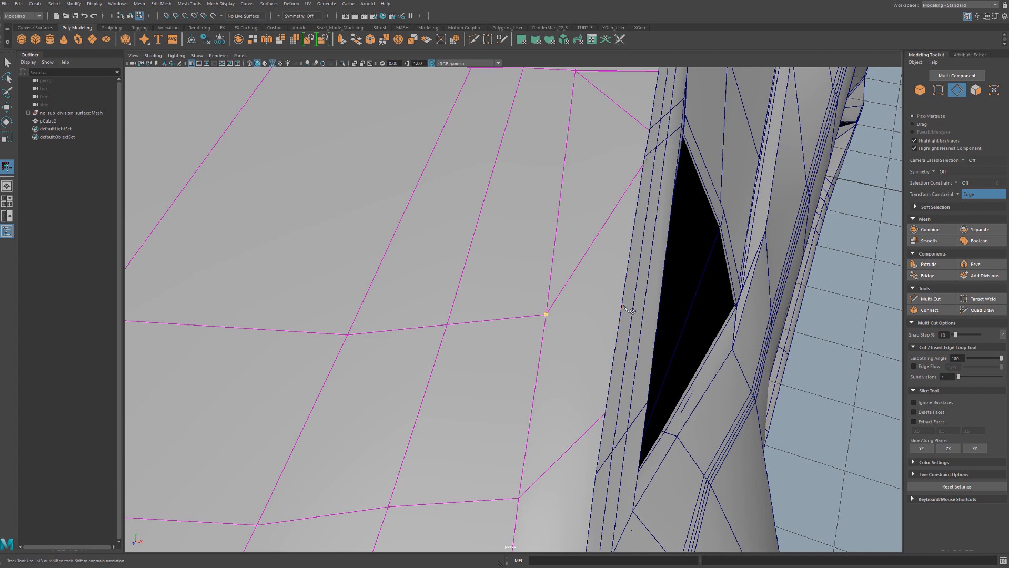
right_click_drag(603, 387, 548, 377, "alt")
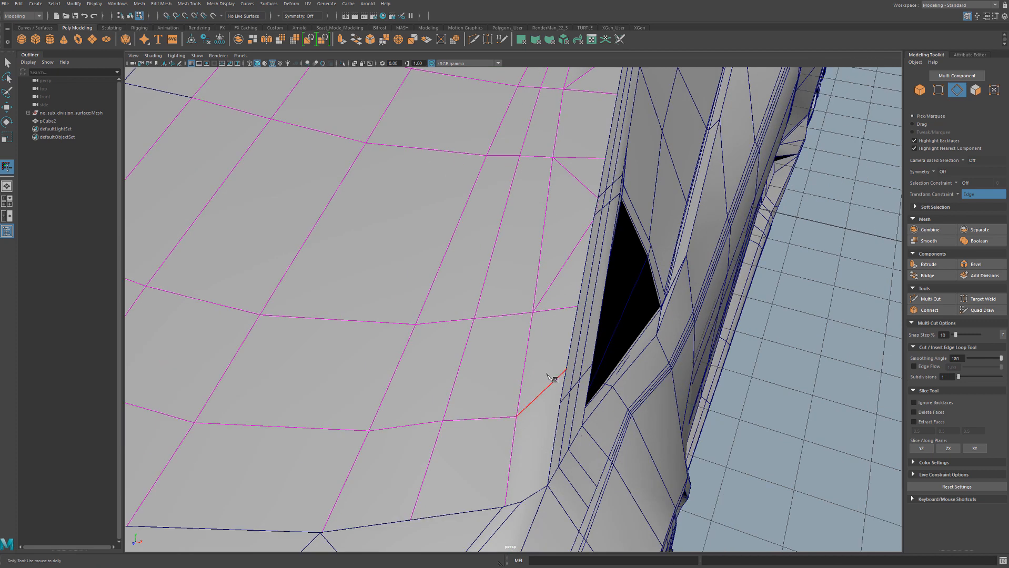
Slide the border vertex of the lowest cross row down the windshield's side edge until it lines up with the row
key("q")
key("F9")
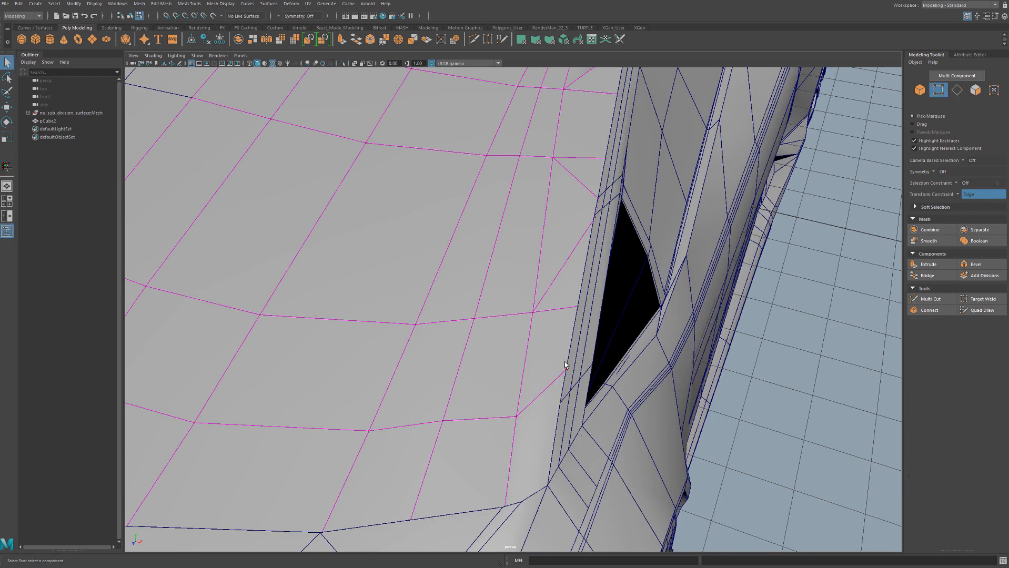
left_click(566, 368)
key("w")
right_click_drag(572, 364, 627, 394, "alt")
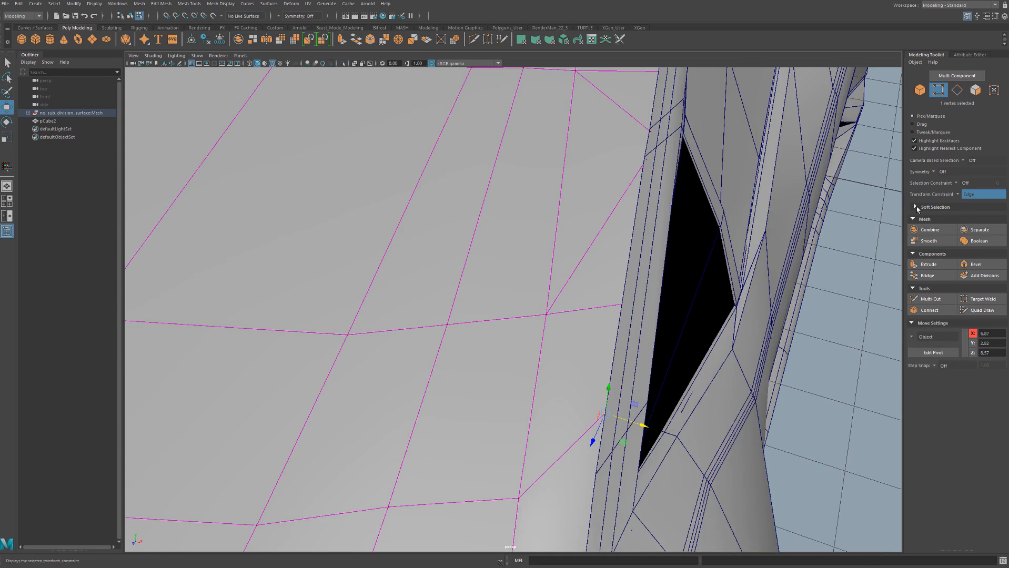
mouse_move(551, 387)
left_mouse_down("alt")
mouse_move(516, 394)
mouse_move(549, 398)
mouse_move(539, 380)
left_mouse_up("alt")
left_click_drag(524, 326, 491, 449)
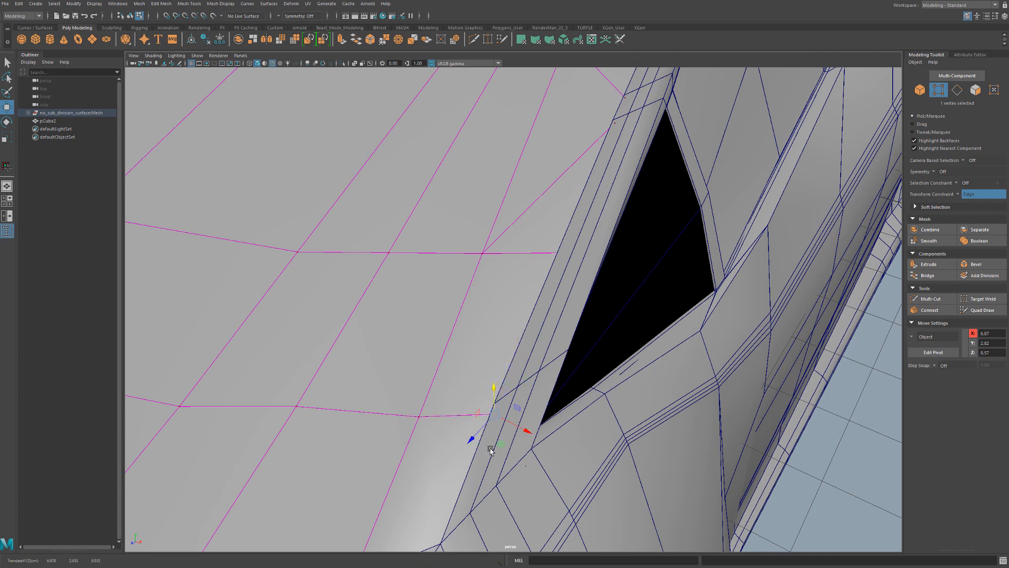
middle_click_drag(517, 280, 525, 366, "alt")
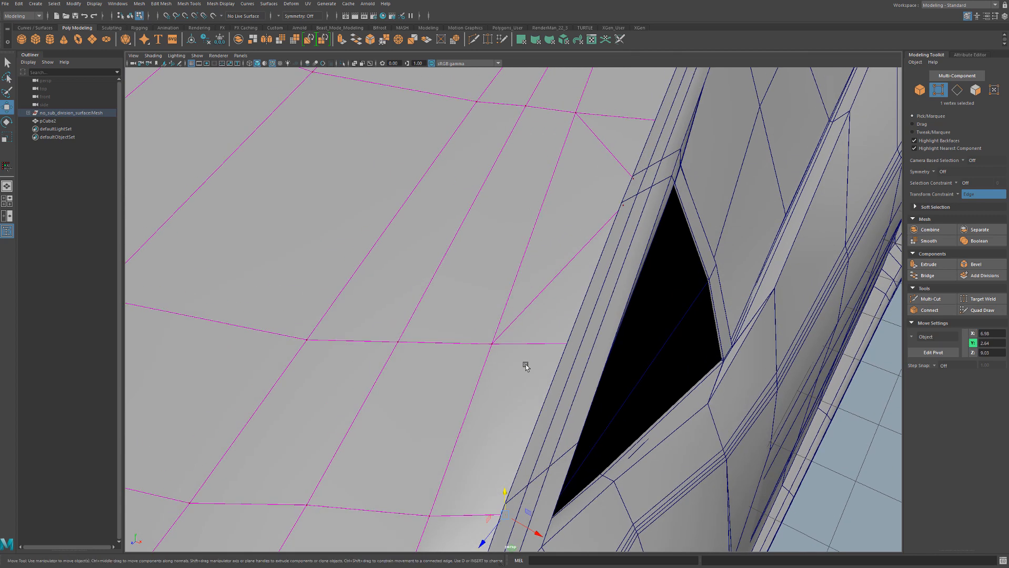
Delete the two diagonal edges at the windshield's side border and the diagonal edge in its upper outer corner
left_click(576, 242)
left_click(619, 157, "shift")
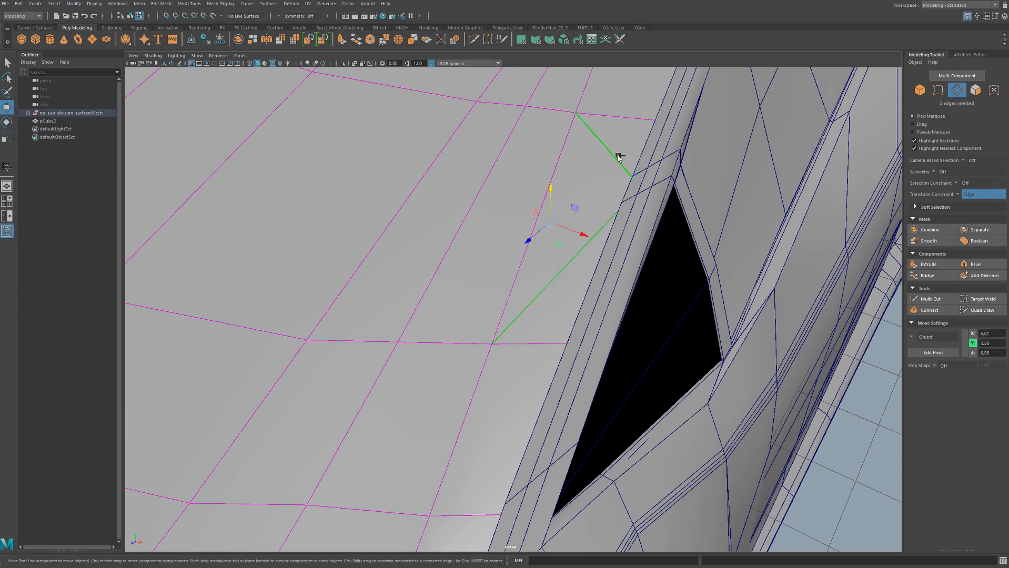
key("Delete")
right_click_drag(610, 167, 526, 204, "alt")
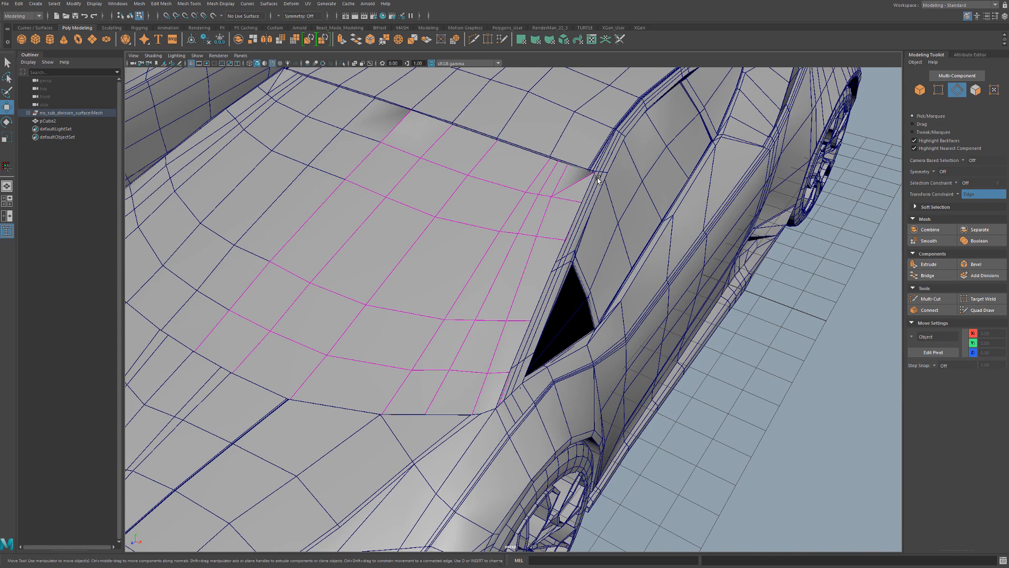
left_click_drag(527, 205, 549, 208, "alt")
left_click(587, 171)
middle_click_drag(567, 221, 522, 315, "alt")
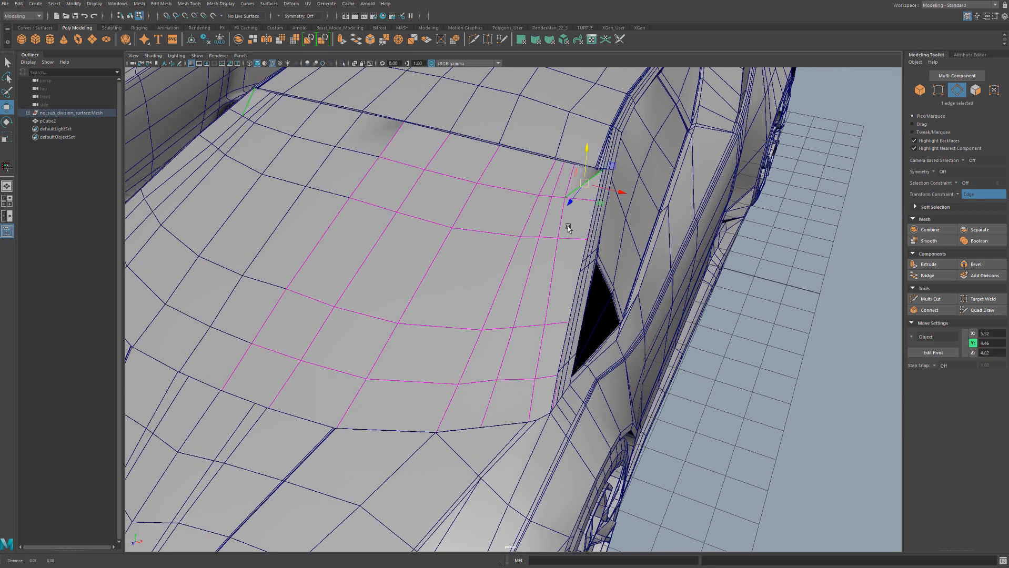
Delete the two closely spaced lengthwise edge loops near the windshield's outer side
right_click_drag(523, 315, 564, 325, "alt")
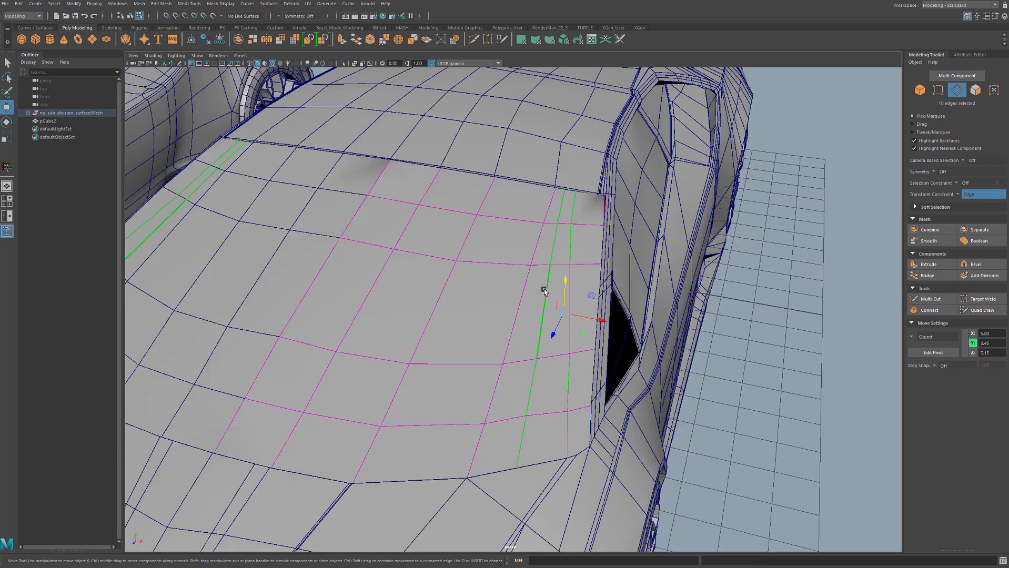
double_click(544, 290)
key("ctrl+Delete")
right_click_drag(575, 302, 590, 308, "alt")
middle_click_drag(590, 308, 560, 257, "alt")
mouse_move(561, 257)
left_mouse_down("alt")
mouse_move(559, 245)
mouse_move(559, 255)
left_mouse_up("alt")
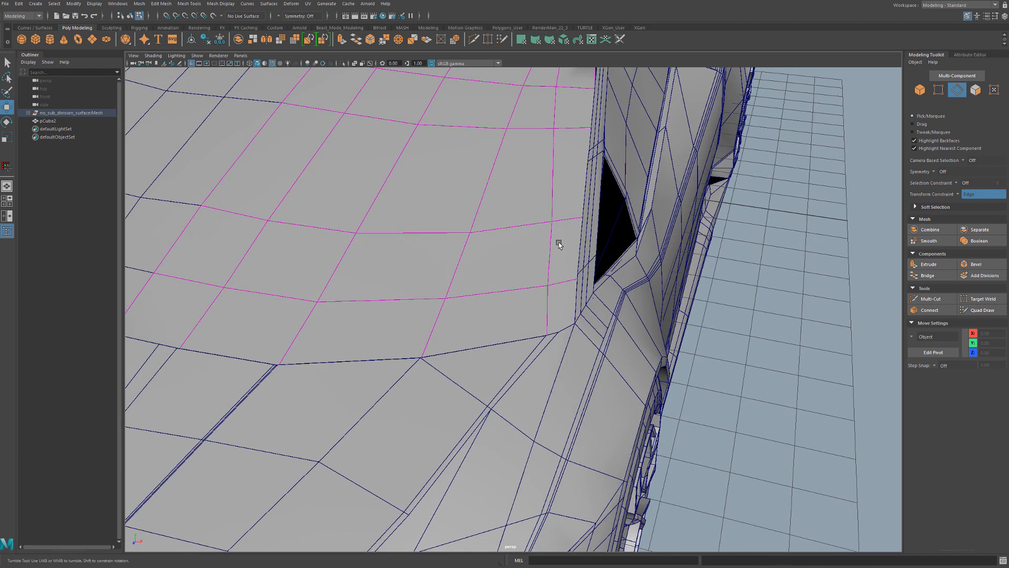
Delete the remaining outer lengthwise edges above the lowest row, keeping the short segment at the hood border
middle_click_drag(559, 254, 564, 317, "alt")
left_click(571, 126)
double_click(569, 335, "shift")
key("ctrl+Delete")
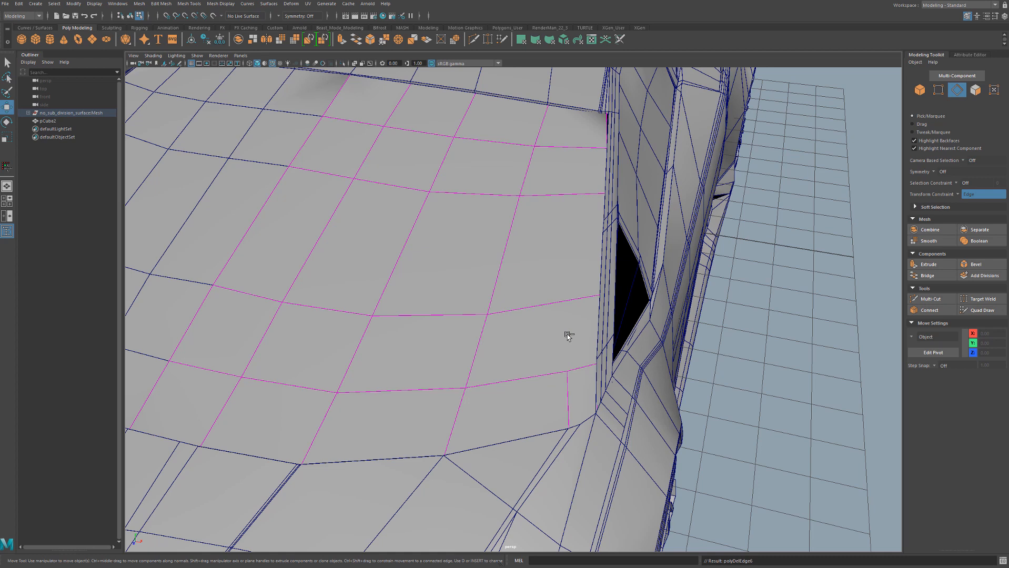
Cut a new straight lengthwise edge line from the short lower segment up to the roof border with Multi-Cut
key("ctrl+shift+x")
left_click(605, 194)
middle_click_drag(600, 280, 609, 333, "alt")
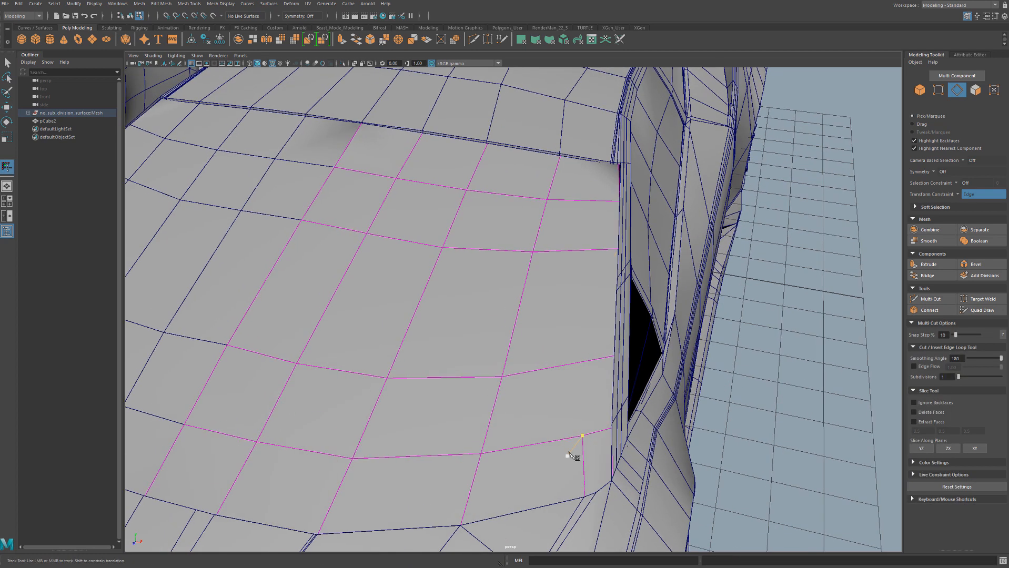
left_click(612, 161)
Shift the new line's two lower vertices along their cross rows to straighten its run beside the side border
key("w")
left_click(583, 436)
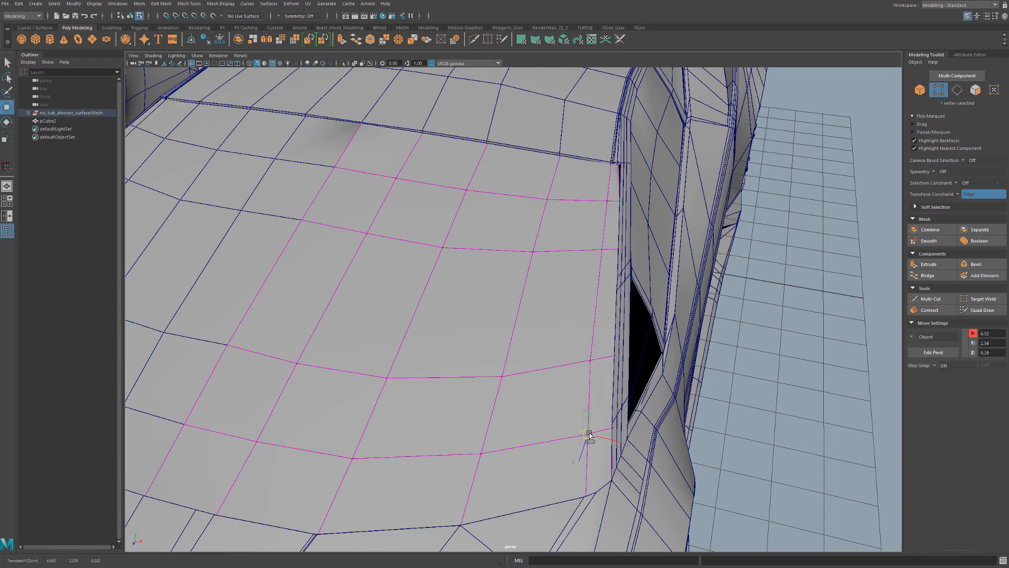
left_click_drag(583, 436, 595, 360)
Snap the windshield's upper outer corner vertex to the body's corner vertex where the roof meets the side pillar
middle_click_drag(694, 159, 620, 274, "alt")
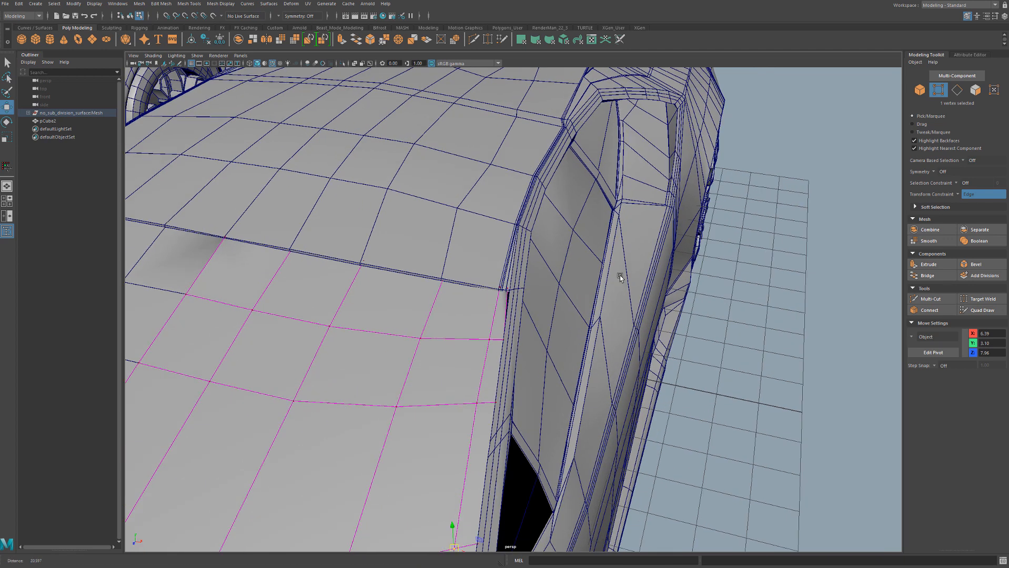
scroll(628, 269, "up", 5)
left_click(495, 245)
left_click_drag(495, 244, 568, 271, "alt")
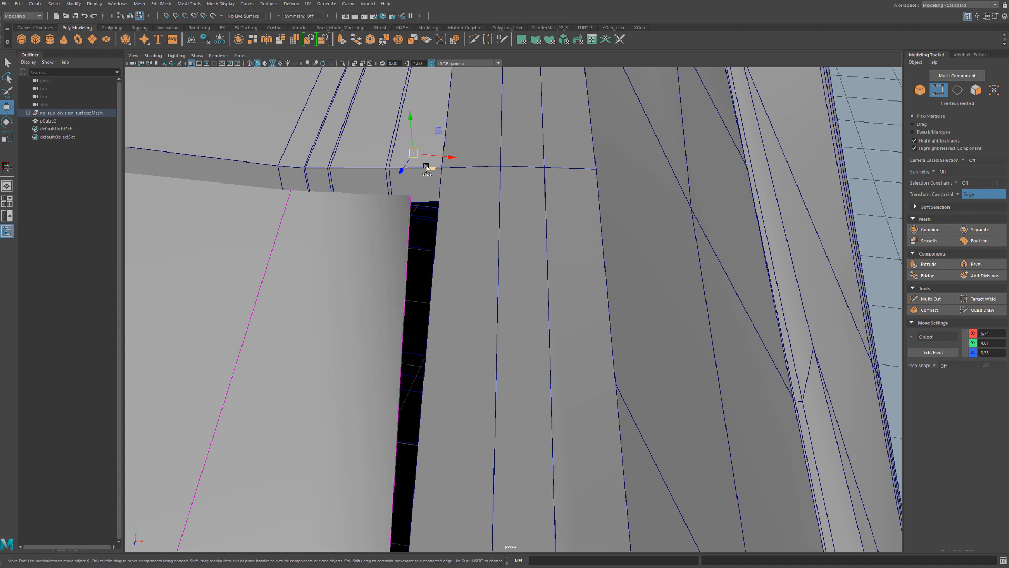
key("v")
left_click_drag(411, 158, 439, 199)
left_click_drag(387, 234, 509, 187, "alt")
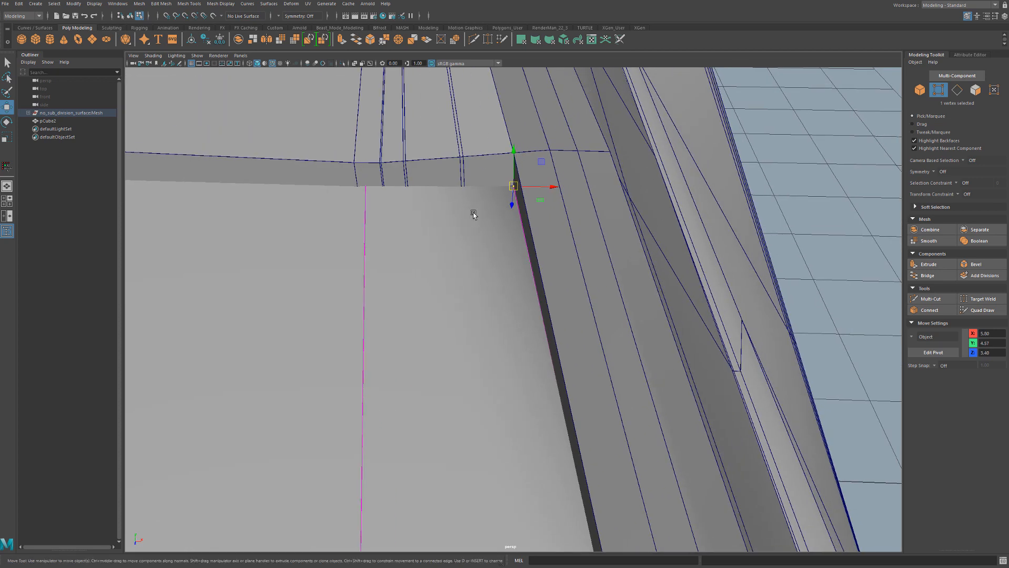
Vertex-snap the top ends of the windshield's two outer inner edge lines to the roof border
key("4")
left_click(367, 142)
key("5")
key("v")
mouse_move(366, 141)
left_mouse_down()
mouse_move(375, 161)
mouse_move(360, 188)
left_mouse_up()
right_click_drag(360, 189, 263, 241, "alt")
middle_click_drag(263, 241, 463, 213, "alt")
scroll(453, 210, "up", 1)
key("4")
left_click(376, 195)
key("5")
key("v")
left_click_drag(376, 194, 372, 212)
scroll(379, 231, "down", 5)
Vertex-snap the top ends of the next two windshield edge lines toward the centre to the roof border
middle_click_drag(379, 231, 485, 235, "alt")
key("4")
left_click(520, 213)
key("5")
key("v")
left_click_drag(519, 212, 517, 226)
key("4")
left_click(273, 211)
key("5")
key("v")
left_click_drag(273, 211, 272, 221)
scroll(279, 223, "down", 4)
middle_click_drag(316, 237, 458, 243, "alt")
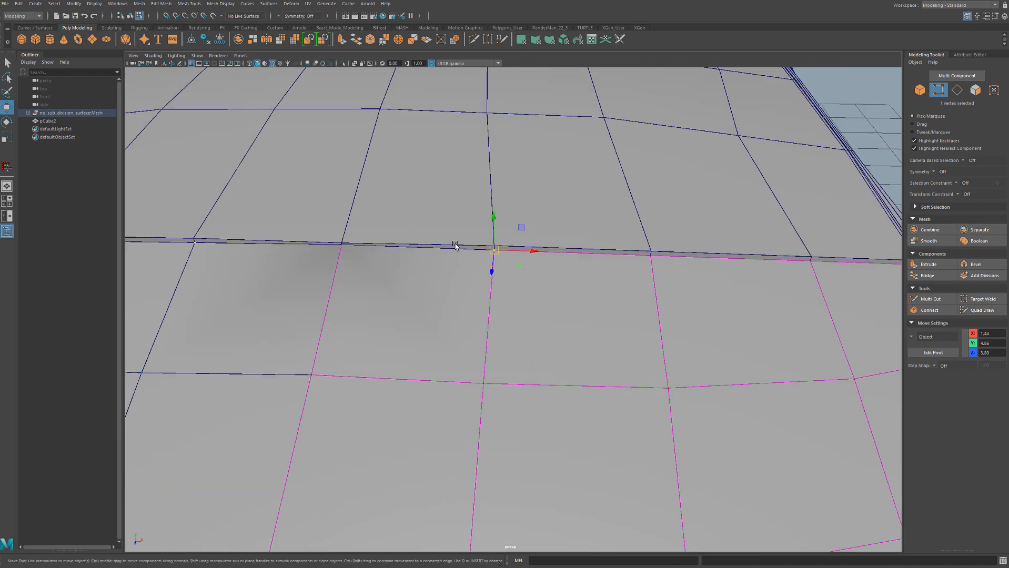
key("4")
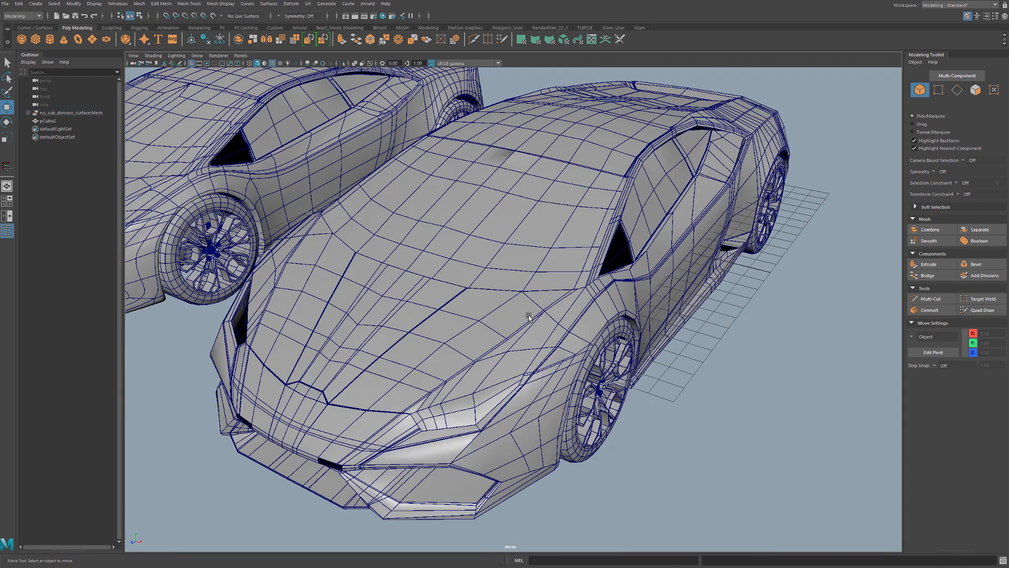
Switch to object selection and display the car body parts in smooth mesh preview
scroll(528, 316, "up", 3)
left_click_drag(528, 316, 531, 292, "alt")
right_click_drag(532, 295, 563, 285)
left_click(520, 288)
middle_click_drag(512, 342, 556, 311, "alt")
right_click_drag(538, 318, 587, 525)
left_click(855, 363)
left_click_drag(518, 344, 592, 343, "alt")
left_click(581, 347)
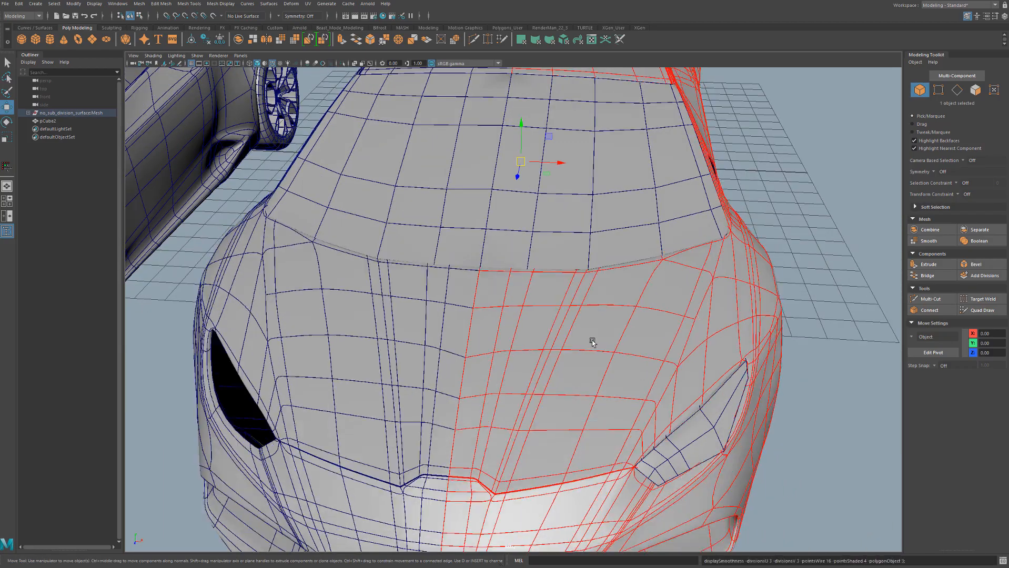
left_click(812, 232)
left_click_drag(811, 232, 615, 288, "alt")
middle_click_drag(615, 289, 606, 364, "alt")
left_click_drag(633, 323, 651, 309, "alt")
right_click_drag(671, 308, 630, 318, "alt")
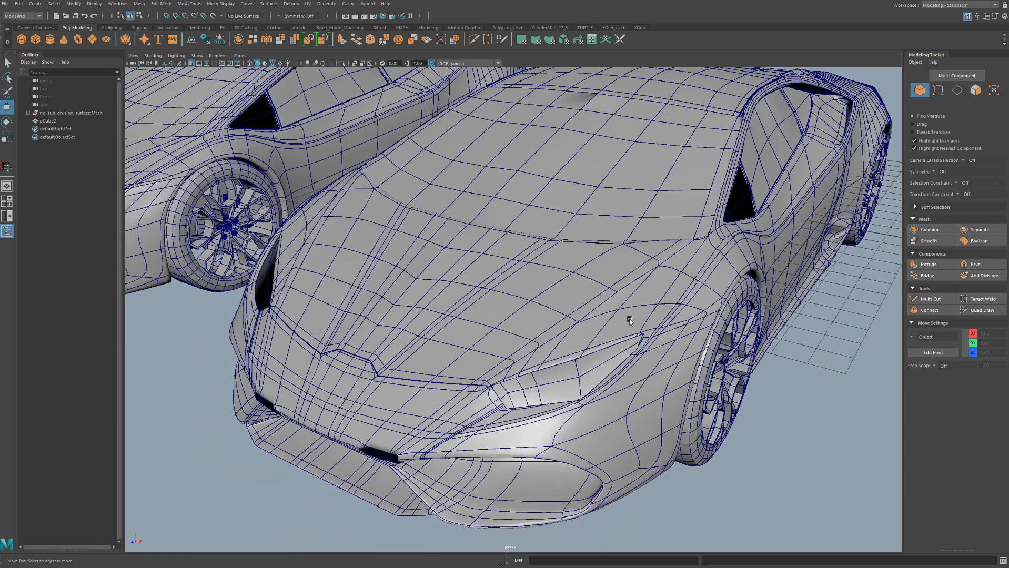
Turn off Wireframe on Shaded and show the windshield half in smooth mesh preview
left_click(153, 55)
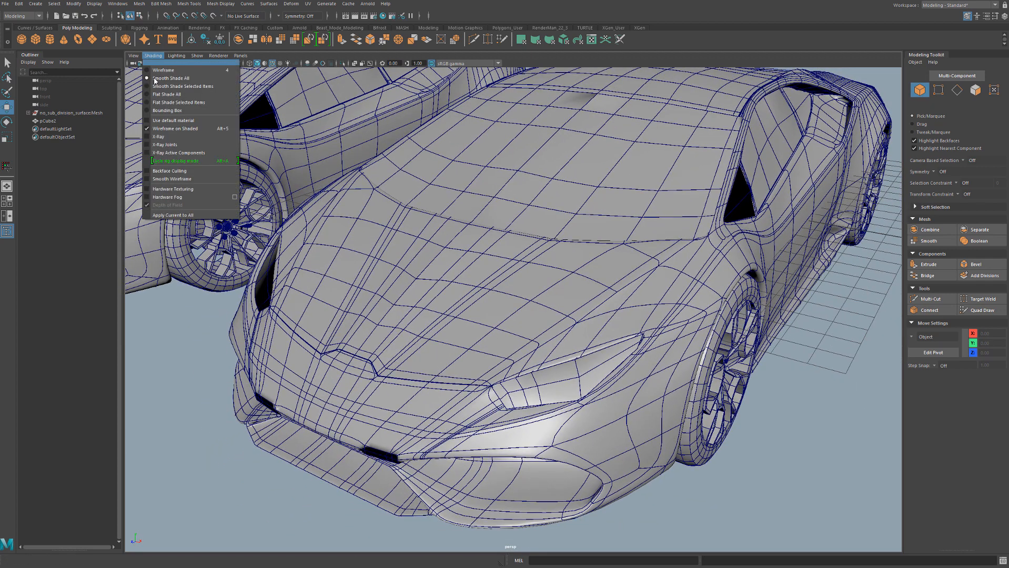
left_click(170, 129)
left_click_drag(634, 298, 678, 329, "alt")
left_click(656, 271)
right_click_drag(587, 267, 611, 264, "alt")
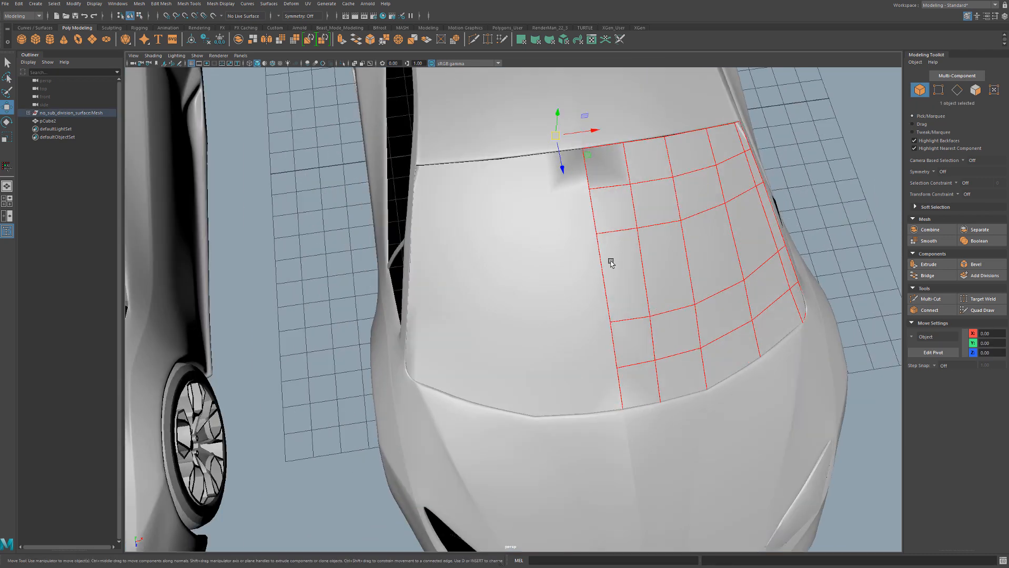
middle_click_drag(611, 264, 566, 283, "alt")
left_click_drag(565, 284, 562, 291, "alt")
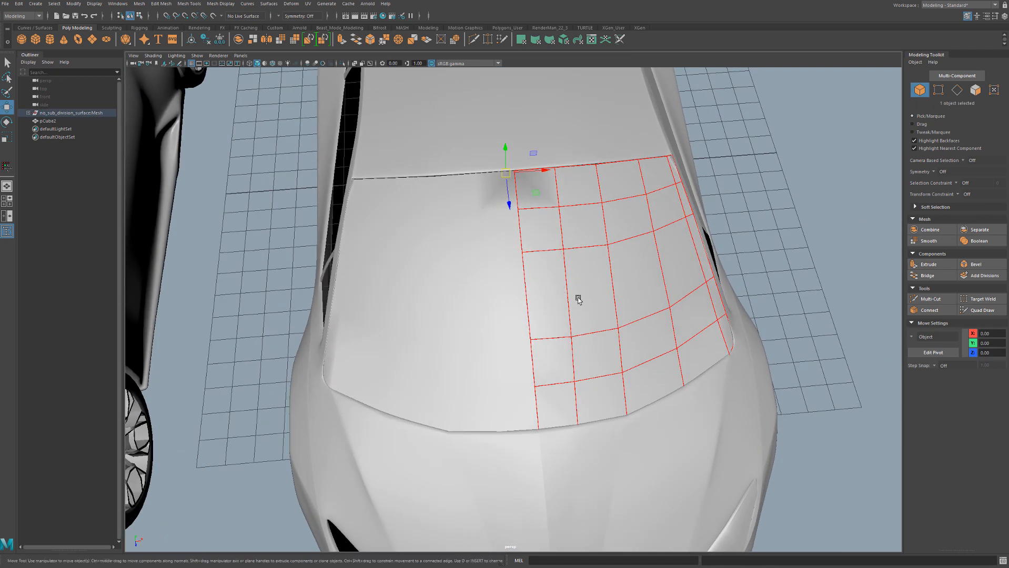
key("3")
left_click(766, 212)
Insert supporting edge loops close to the windshield half's lower, upper and outer side borders with the Insert Edge Loop tool
right_click_drag(699, 252, 622, 293, "alt")
mouse_move(596, 285)
left_mouse_down("alt")
mouse_move(623, 301)
mouse_move(565, 288)
mouse_move(603, 284)
left_mouse_up("alt")
left_click(568, 322)
mouse_move(568, 322)
left_mouse_down("alt")
mouse_move(574, 311)
mouse_move(575, 331)
left_mouse_up("alt")
right_click_drag(589, 320, 707, 479, "alt")
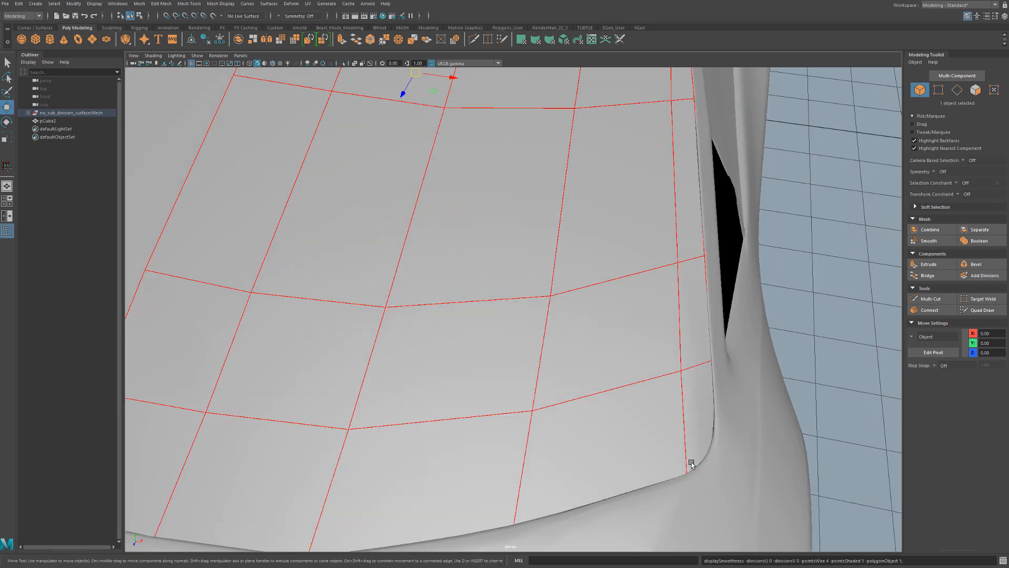
key("4")
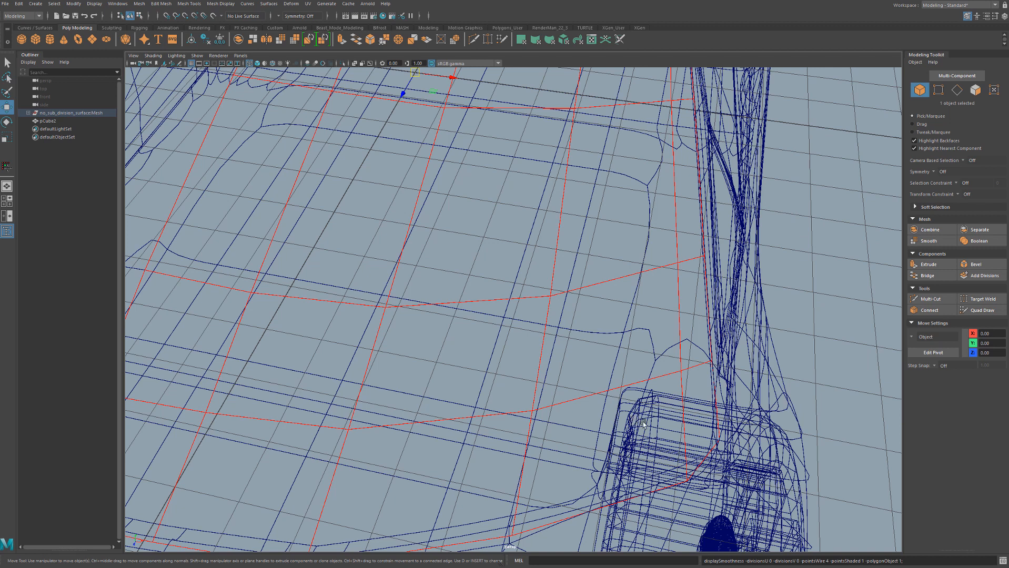
right_click_drag(643, 424, 679, 432, "shift")
left_click_drag(682, 434, 687, 475)
middle_click_drag(676, 263, 671, 412, "alt")
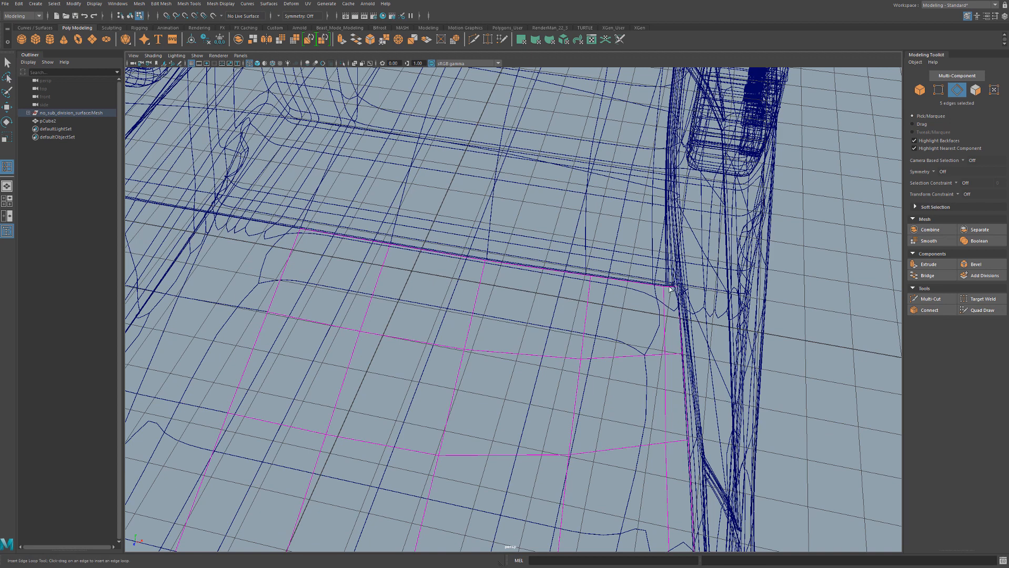
middle_click_drag(663, 296, 650, 273, "alt")
left_click_drag(649, 273, 650, 274)
middle_click_drag(650, 274, 621, 213, "alt")
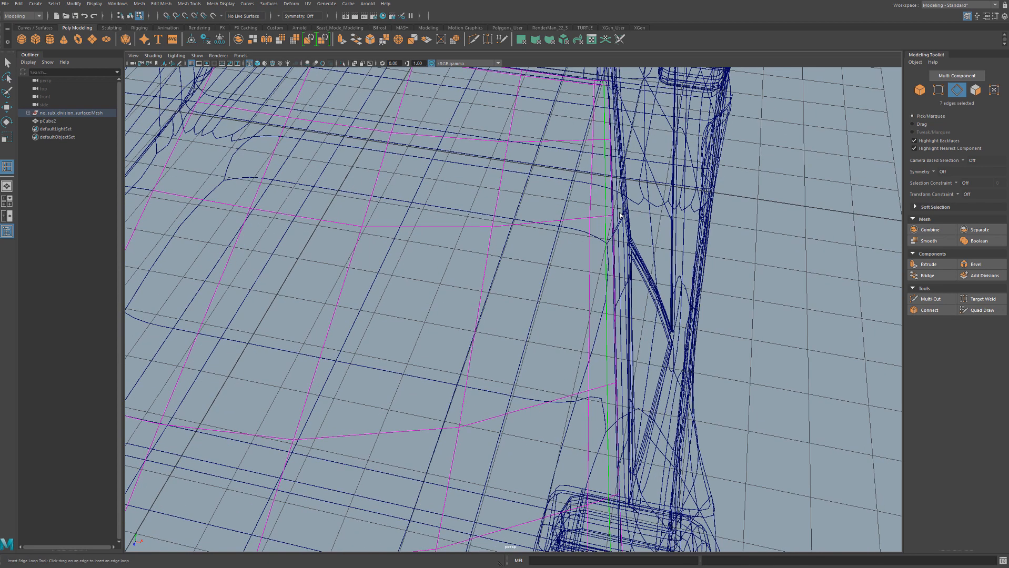
Return to the shaded smooth view, leave the Insert Edge Loop tool for object selection, and inspect the windshield on the car
key("3")
key("5")
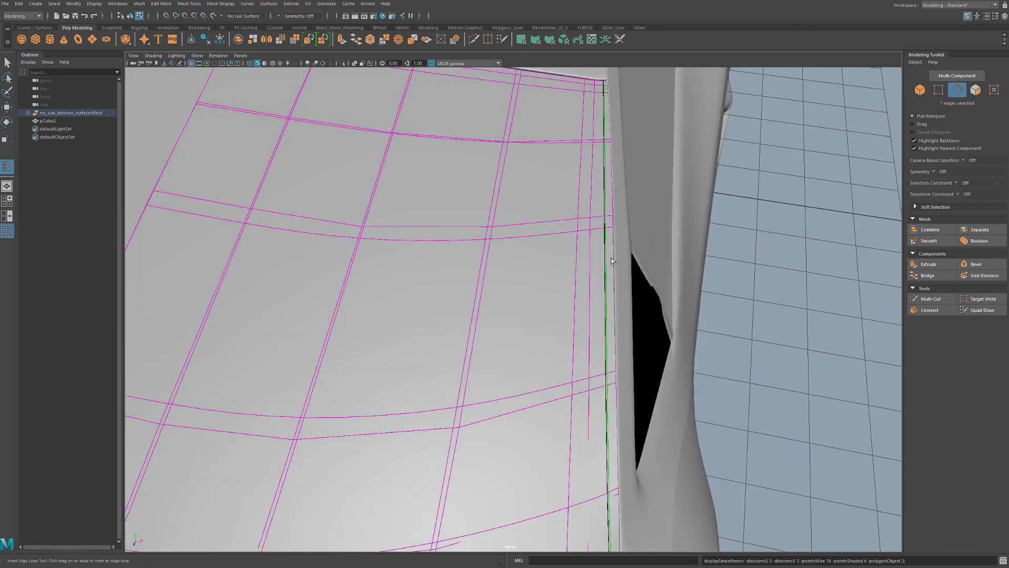
scroll(620, 223, "down", 5)
left_click(6, 64)
right_click_drag(471, 253, 511, 229)
left_click(718, 251)
left_click_drag(718, 251, 702, 266, "alt")
mouse_move(701, 266)
middle_mouse_down("alt")
mouse_move(706, 278)
mouse_move(702, 260)
middle_mouse_up("alt")
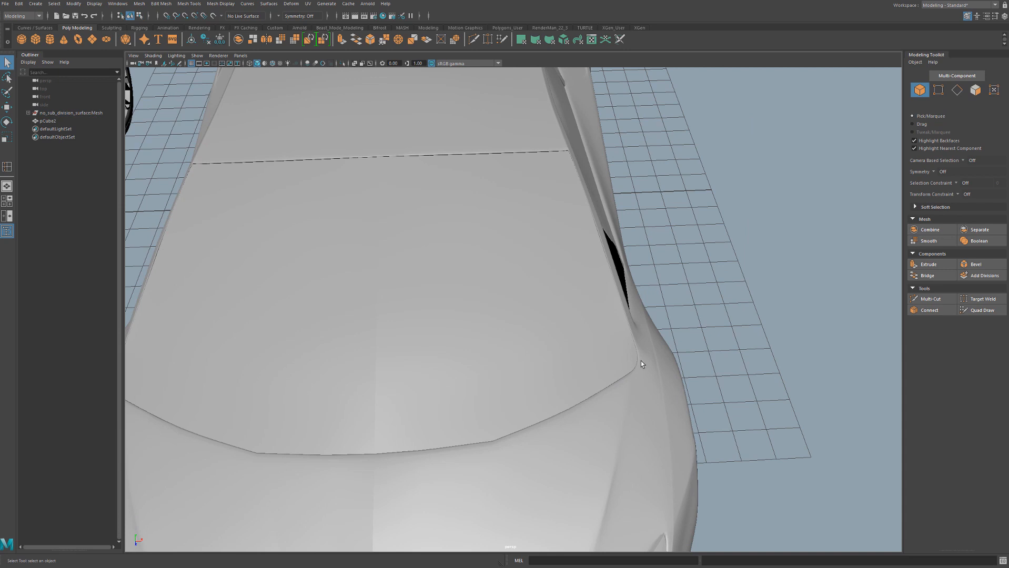
scroll(589, 379, "down", 5)
left_click_drag(567, 358, 548, 376, "alt")
left_click_drag(486, 356, 470, 332, "alt")
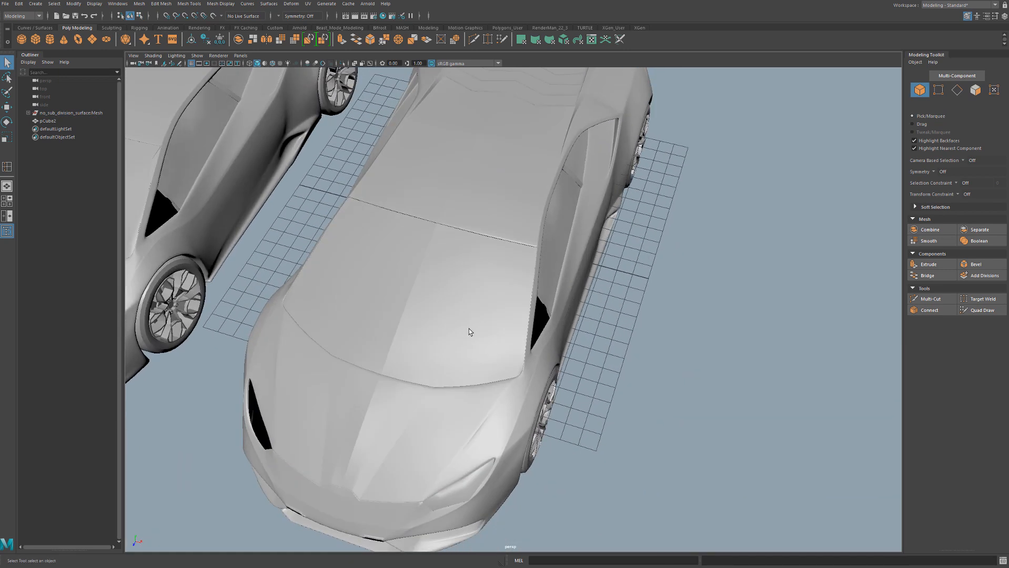
scroll(453, 376, "up", 3)
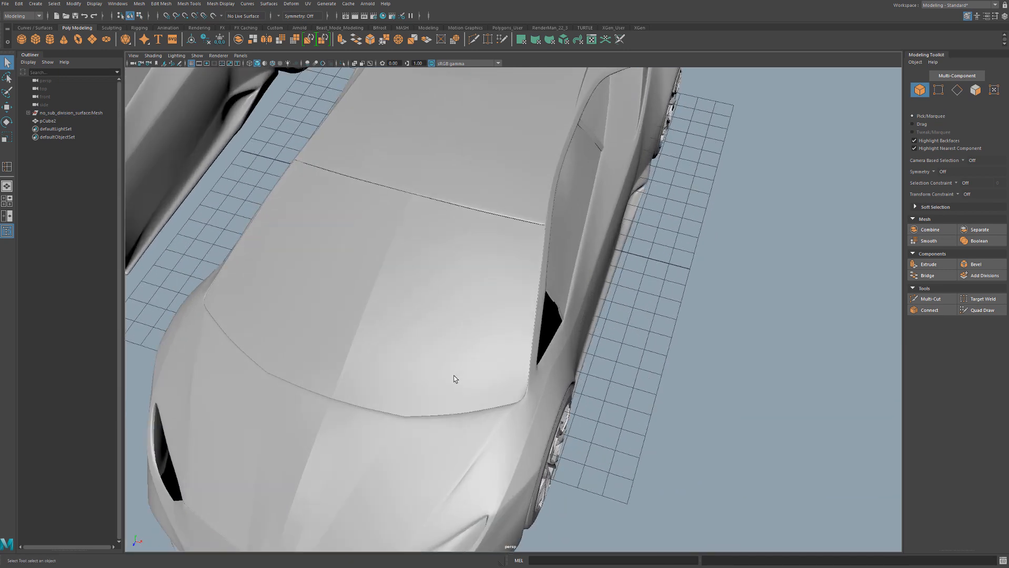
middle_click_drag(421, 471, 541, 363, "alt")
Select the car body and turn on Wireframe on Shaded
left_click(543, 366)
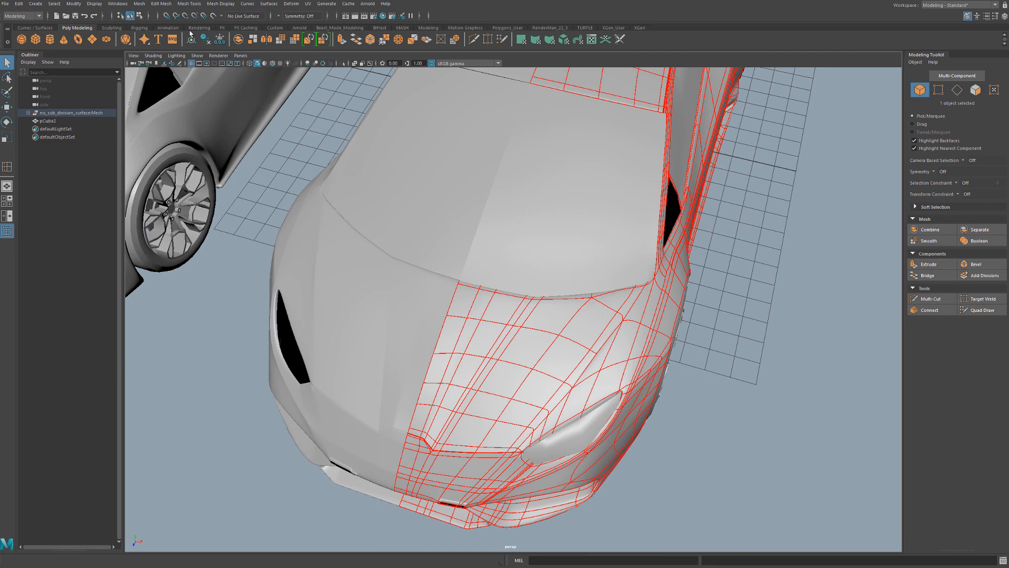
left_click(153, 56)
left_click(166, 130)
Examine the hood's edge flow from the windshield border down to the headlight and the front lip
left_click_drag(484, 401, 518, 391, "alt")
mouse_move(518, 391)
right_mouse_down("alt")
mouse_move(548, 377)
mouse_move(529, 386)
right_mouse_up("alt")
middle_click_drag(528, 386, 650, 336, "alt")
left_click_drag(650, 337, 594, 367, "alt")
middle_click_drag(482, 324, 448, 232, "alt")
left_click_drag(534, 321, 497, 297, "alt")
middle_click_drag(442, 274, 459, 344, "alt")
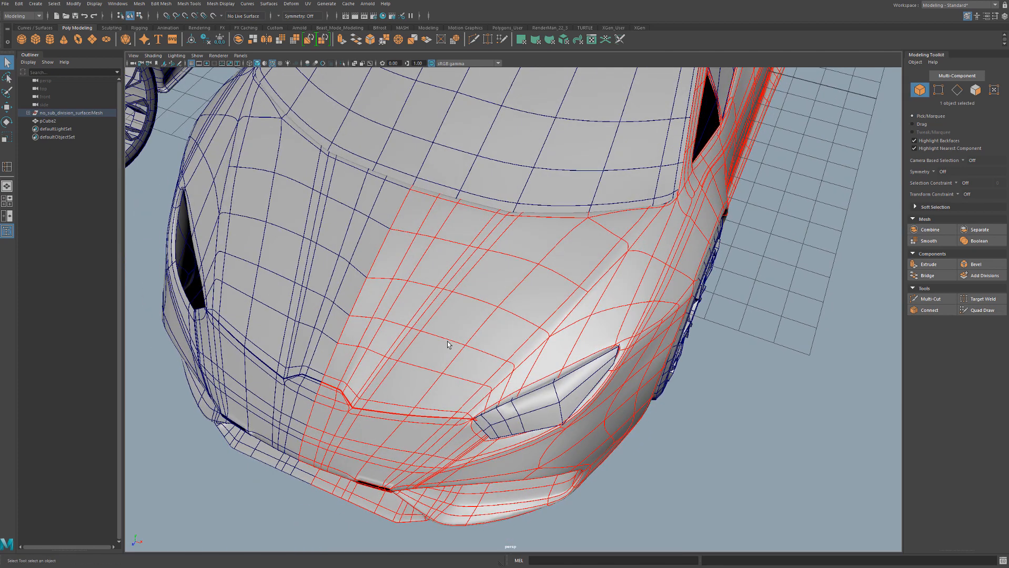
left_click_drag(458, 328, 480, 322, "alt")
right_click_drag(480, 322, 613, 304, "alt")
middle_click_drag(613, 304, 594, 326, "alt")
left_click_drag(594, 325, 611, 302, "alt")
middle_click_drag(612, 302, 651, 384, "alt")
left_click_drag(651, 384, 640, 376, "alt")
middle_click_drag(640, 376, 665, 307, "alt")
left_click_drag(665, 306, 655, 342, "alt")
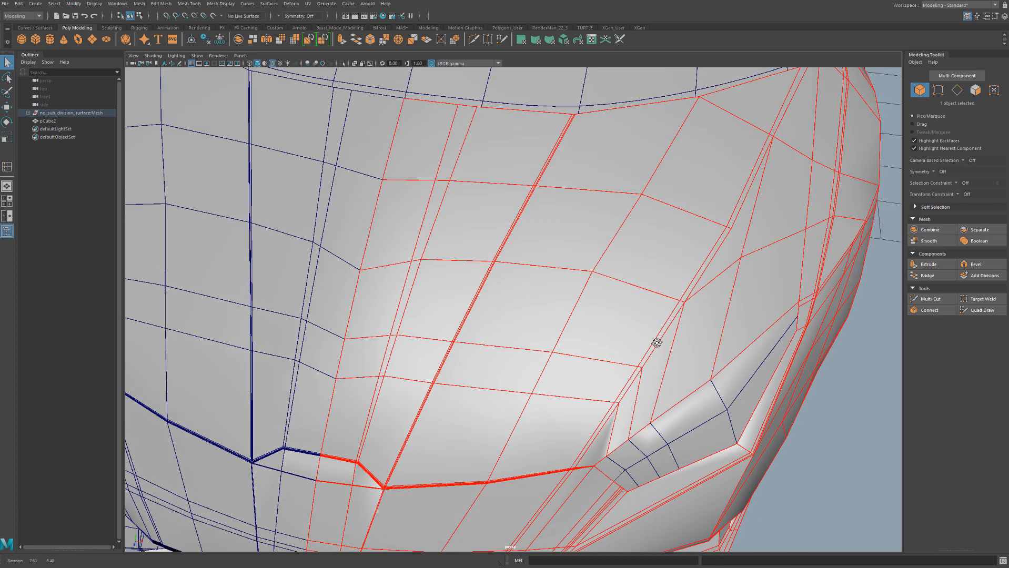
middle_click_drag(667, 258, 655, 332, "alt")
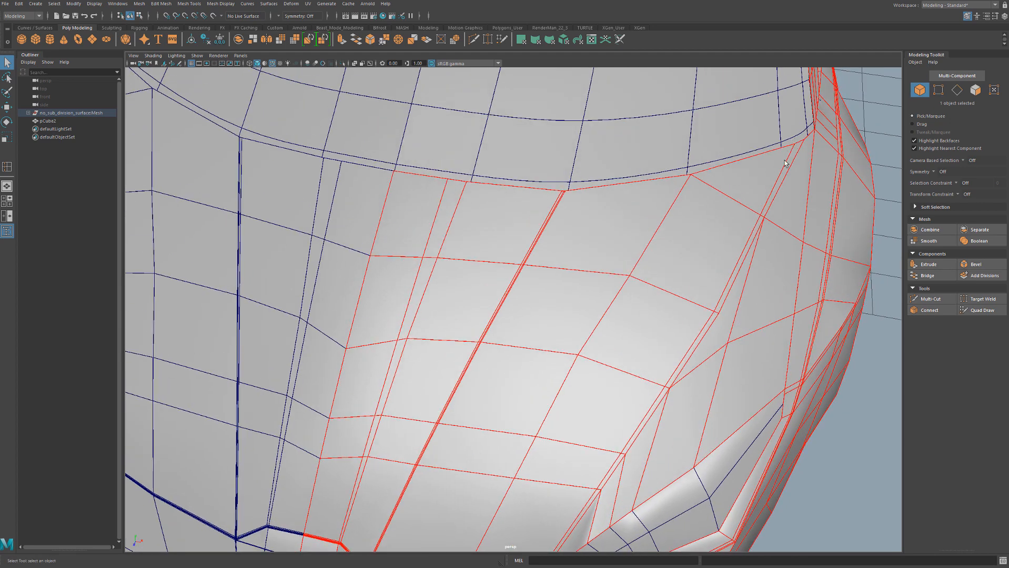
middle_click_drag(697, 329, 706, 173, "alt")
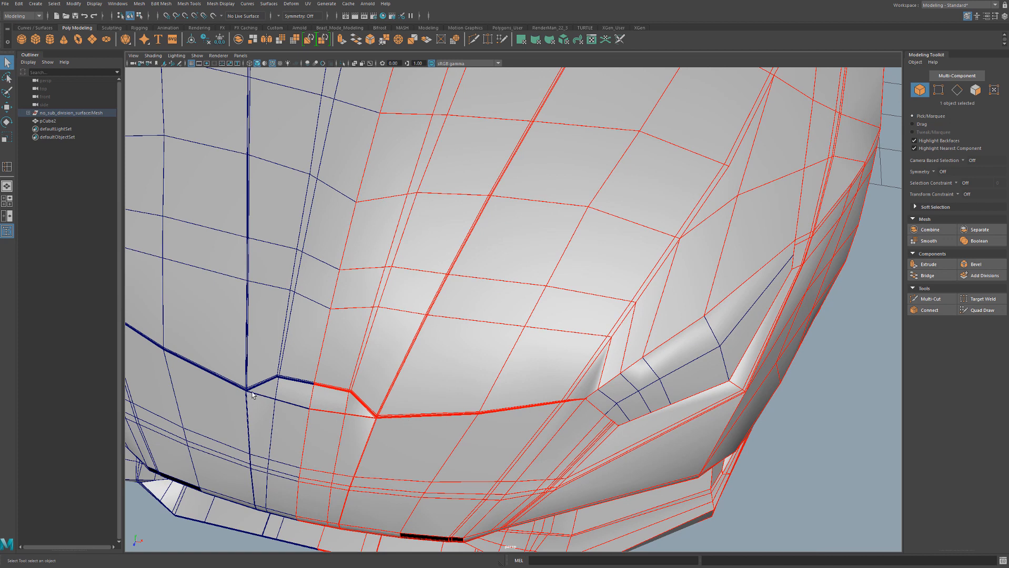
Delete the closely spaced support edge loops along the hood's front lip
left_click_drag(467, 395, 487, 343, "alt")
middle_click_drag(486, 342, 497, 387, "alt")
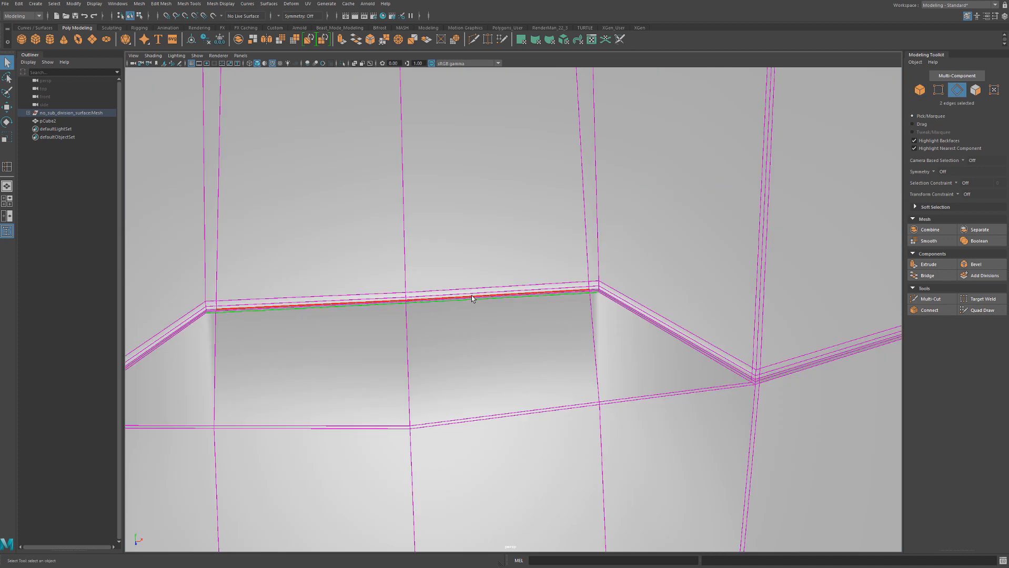
double_click(472, 296)
double_click(472, 296, "shift")
middle_click_drag(666, 354, 649, 334, "alt")
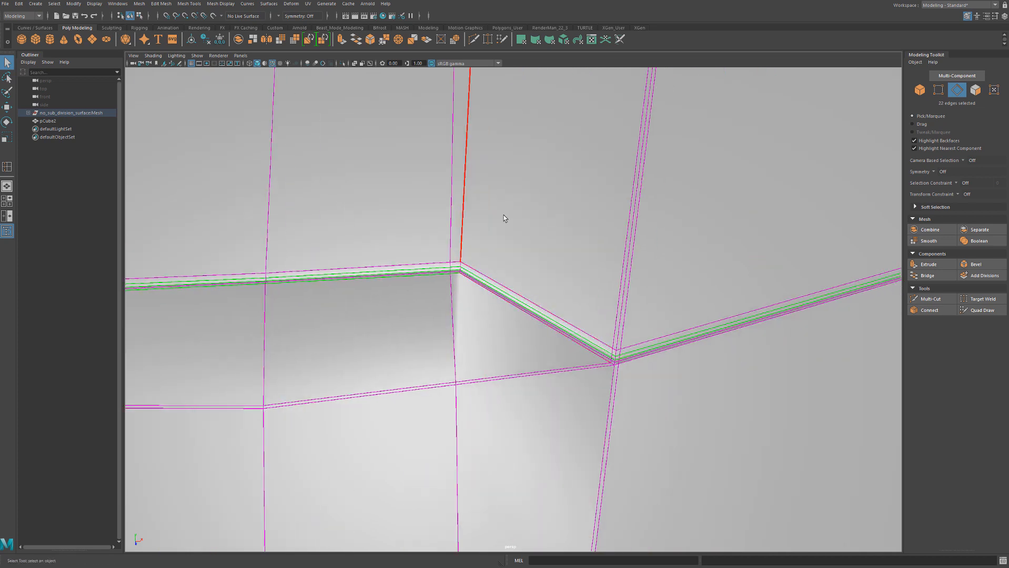
key("Delete")
middle_click_drag(637, 348, 554, 365, "alt")
right_click_drag(590, 356, 417, 374, "alt")
middle_click_drag(526, 343, 527, 387, "alt")
right_click_drag(510, 369, 619, 399, "alt")
key("Delete")
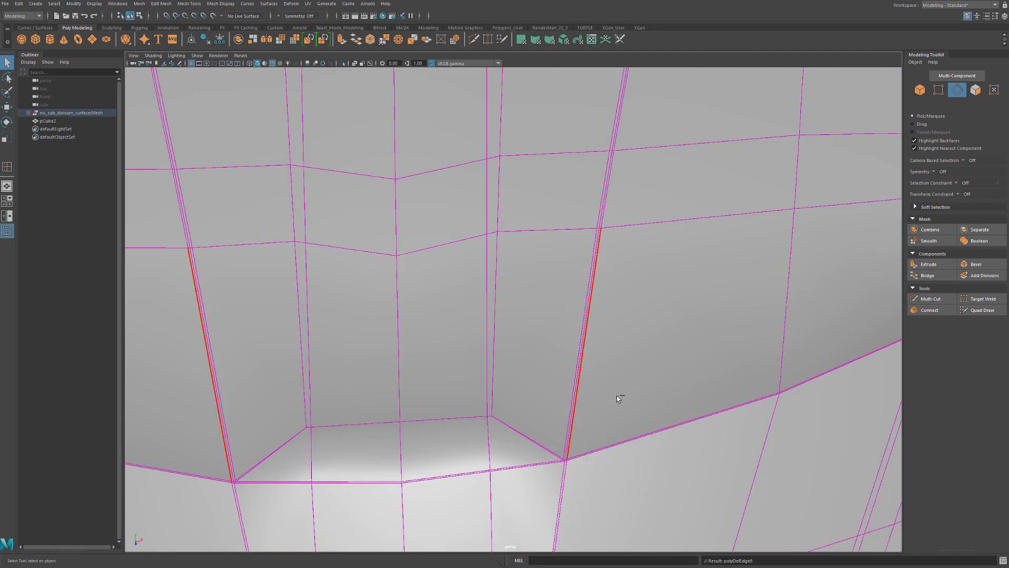
Delete the doubled lengthwise edge loops that run up the hood from the outer corners of the front notch
right_click_drag(758, 380, 629, 380, "alt")
left_click_drag(632, 380, 572, 374, "alt")
right_click_drag(419, 383, 491, 390, "alt")
left_click_drag(491, 390, 555, 395, "alt")
right_click_drag(469, 402, 519, 401, "alt")
left_click_drag(518, 401, 544, 384, "alt")
double_click(573, 260)
key("ctrl+Delete")
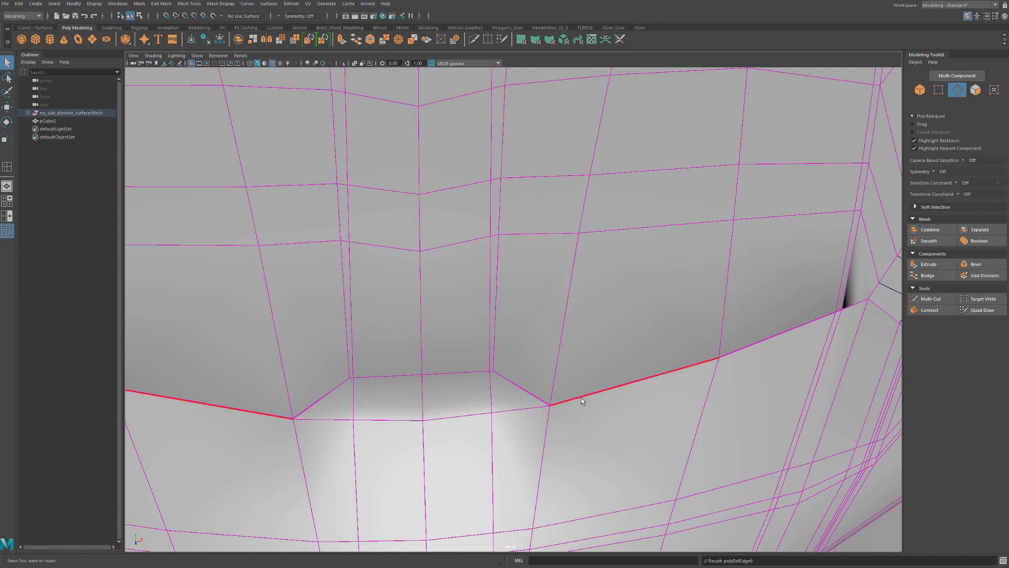
Merge the vertices along the hood's front lip with a distance threshold of 0.01
key("F9")
right_click_drag(547, 404, 448, 379, "alt")
left_click_drag(565, 379, 550, 343, "alt")
right_click_drag(550, 343, 653, 328, "alt")
left_click_drag(388, 269, 657, 327)
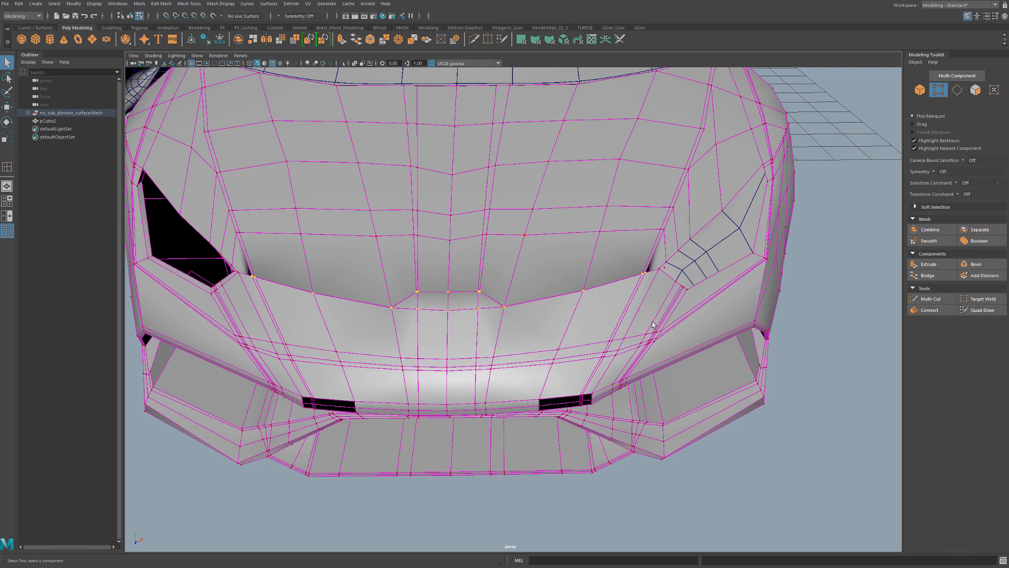
key("f")
key("g")
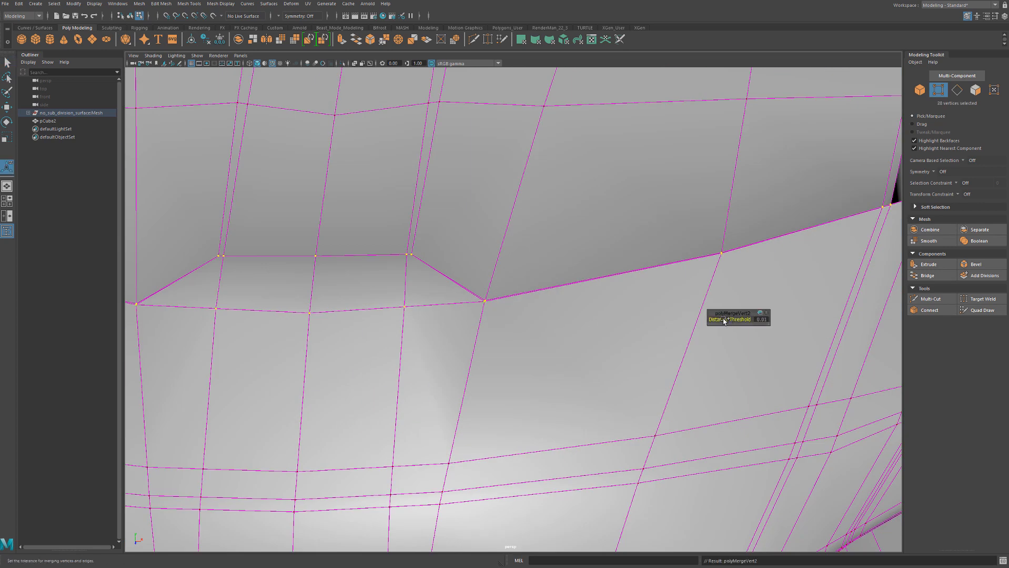
left_click_drag(670, 241, 643, 244, "alt")
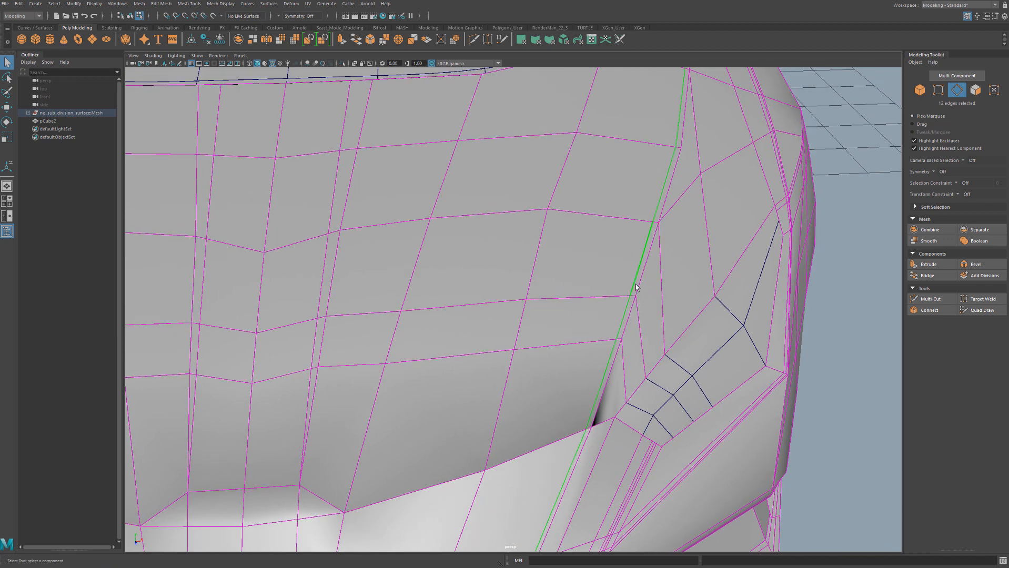
Delete the redundant lengthwise edge loops at the hood's outer sides and beside its centre line
scroll(635, 286, "down", 5)
scroll(577, 338, "up", 2)
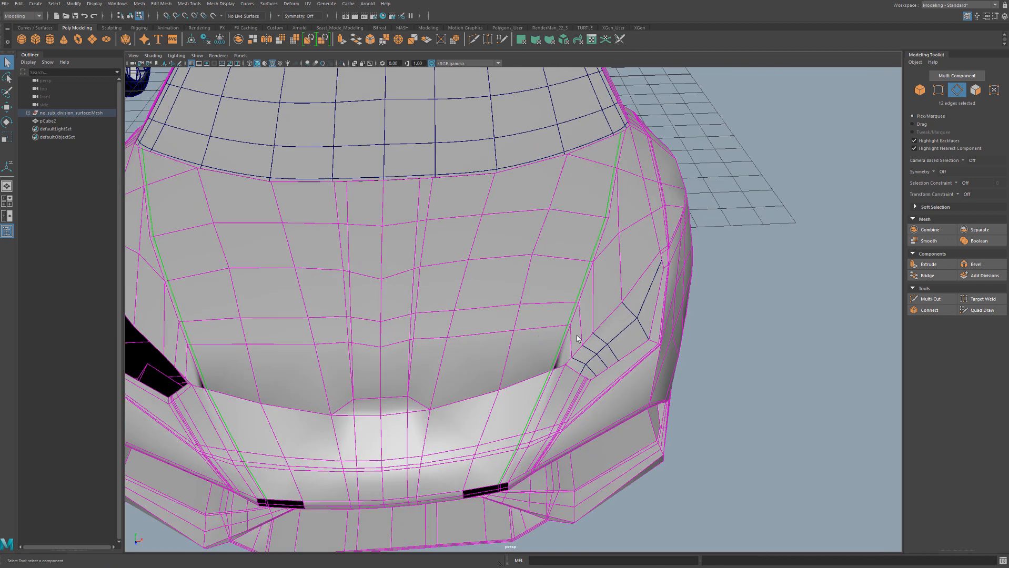
key("Delete")
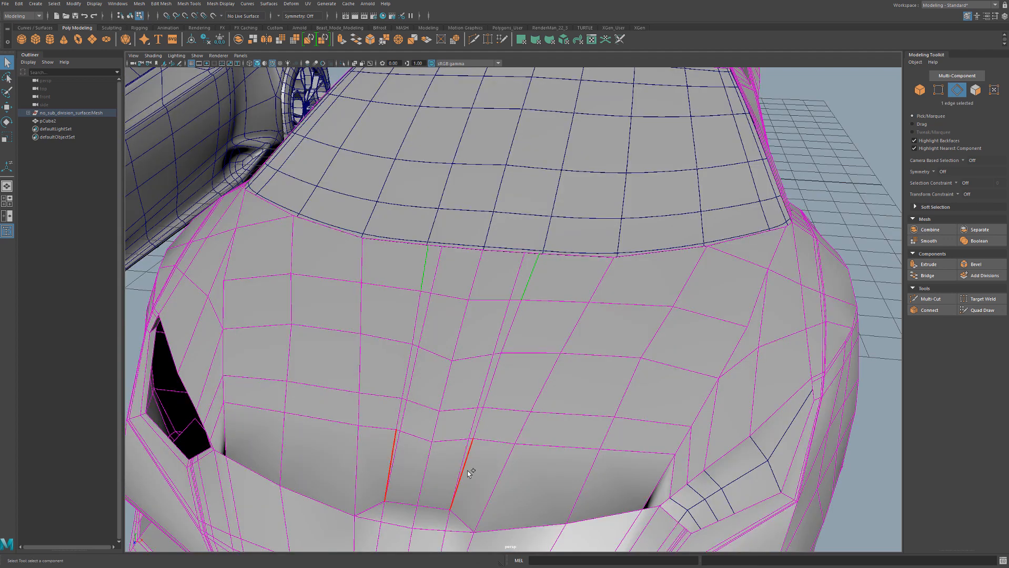
double_click(468, 472, "shift")
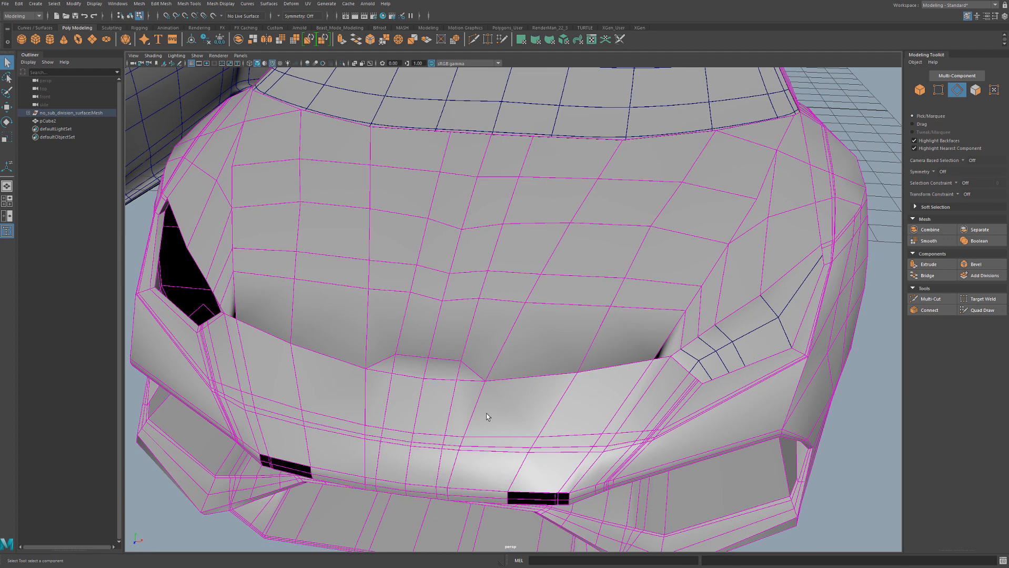
Examine how the simplified hood's edges meet the front notch, the headlight and the windshield's lower border
mouse_move(549, 393)
left_mouse_down("alt")
mouse_move(504, 421)
mouse_move(538, 378)
left_mouse_up("alt")
right_click_drag(538, 378, 491, 365, "alt")
left_click_drag(491, 365, 493, 374, "alt")
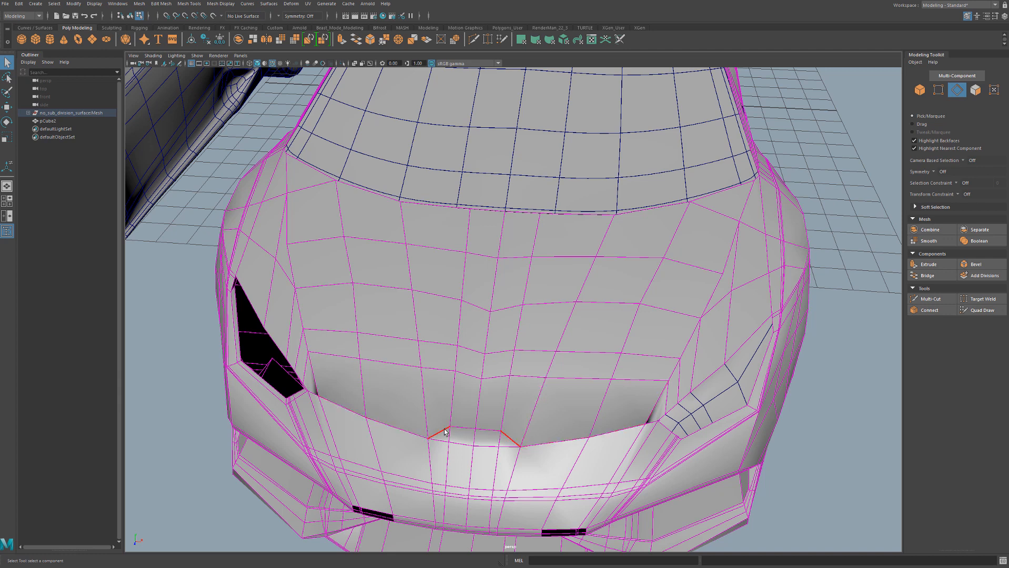
left_click_drag(355, 270, 666, 283, "alt")
left_click_drag(457, 368, 460, 293, "alt")
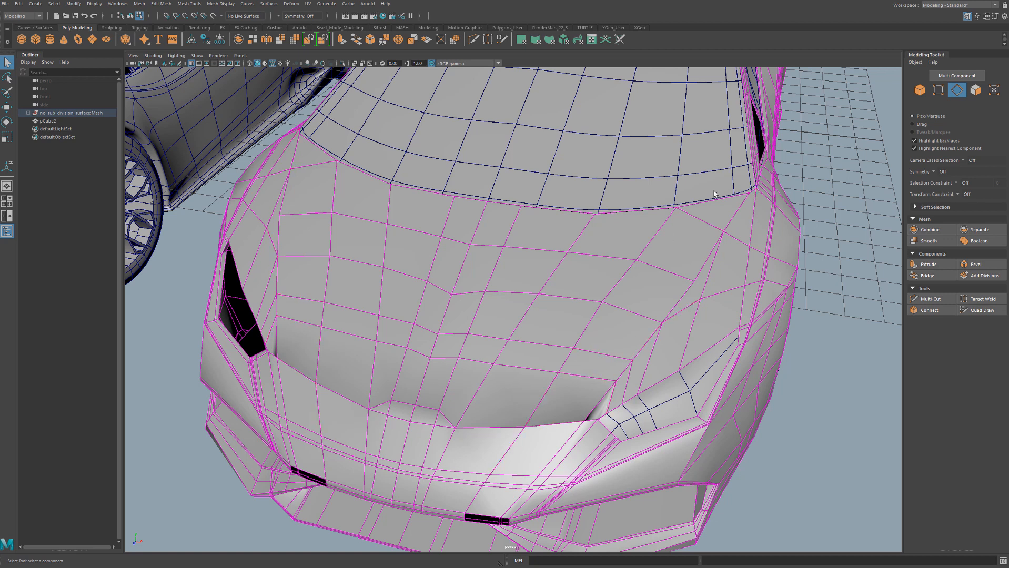
left_click_drag(658, 221, 576, 203, "alt")
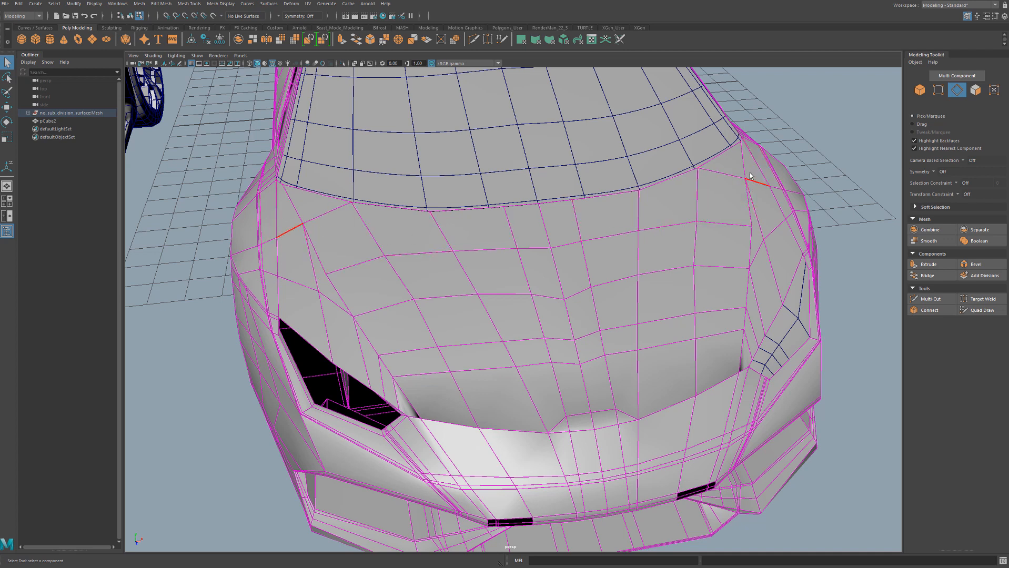
left_click_drag(631, 235, 583, 230, "alt")
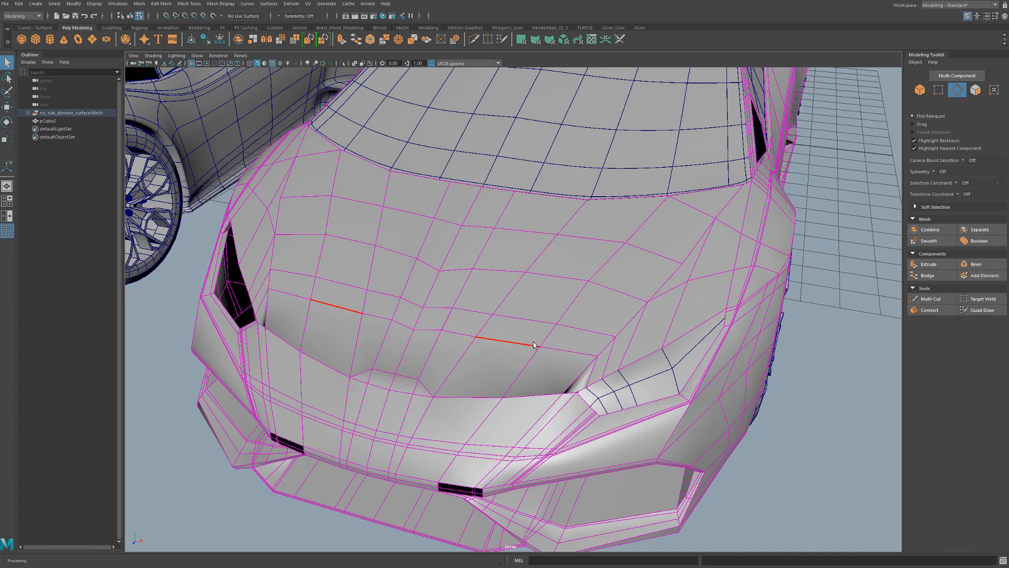
middle_click_drag(621, 266, 519, 316, "alt")
right_click_drag(518, 316, 590, 321, "alt")
left_click_drag(590, 321, 561, 348, "alt")
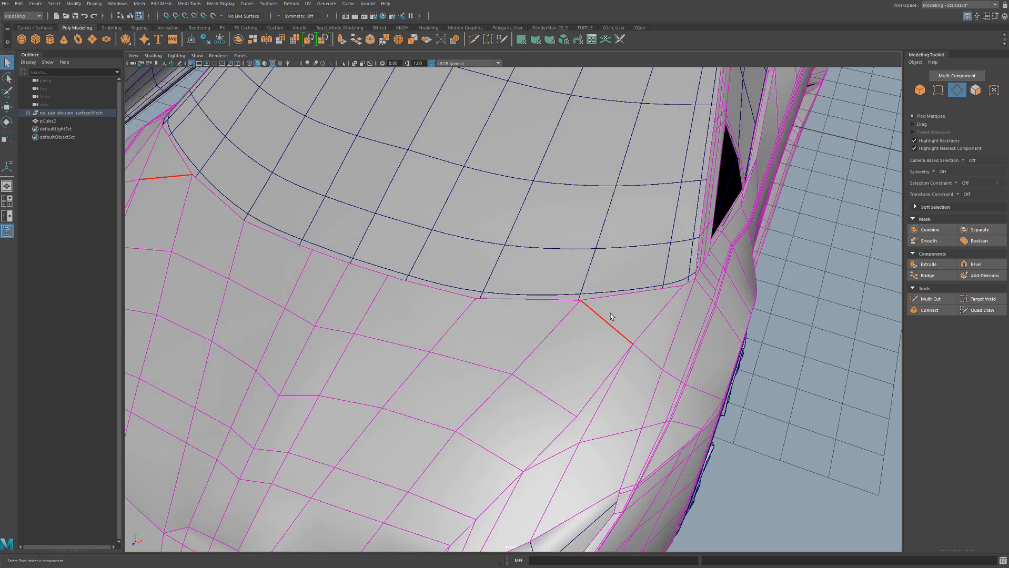
middle_click_drag(583, 320, 610, 310, "alt")
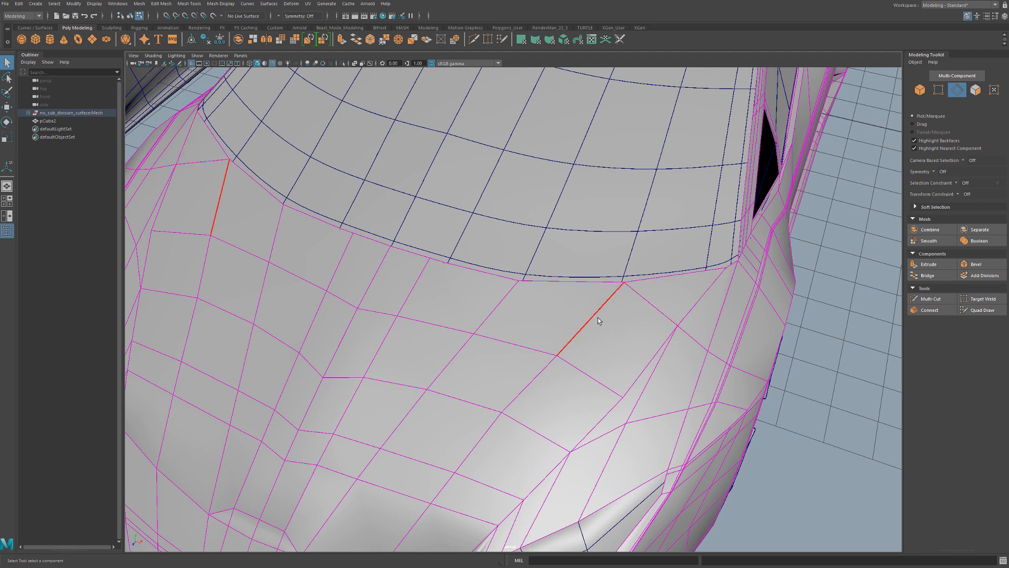
mouse_move(538, 331)
left_mouse_down("alt")
mouse_move(573, 322)
mouse_move(547, 337)
left_mouse_up("alt")
right_click_drag(547, 337, 513, 345, "alt")
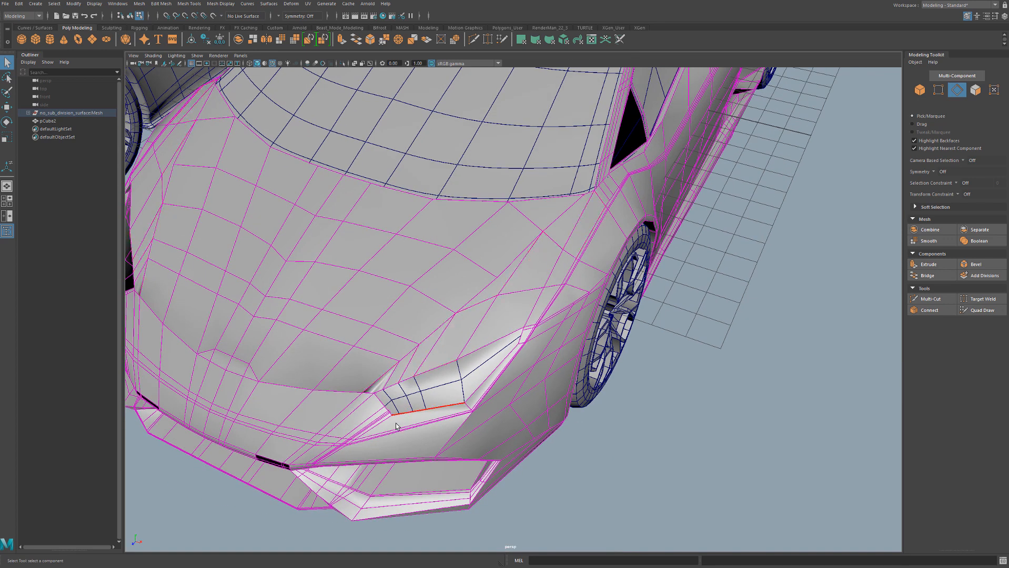
scroll(430, 376, "up", 3)
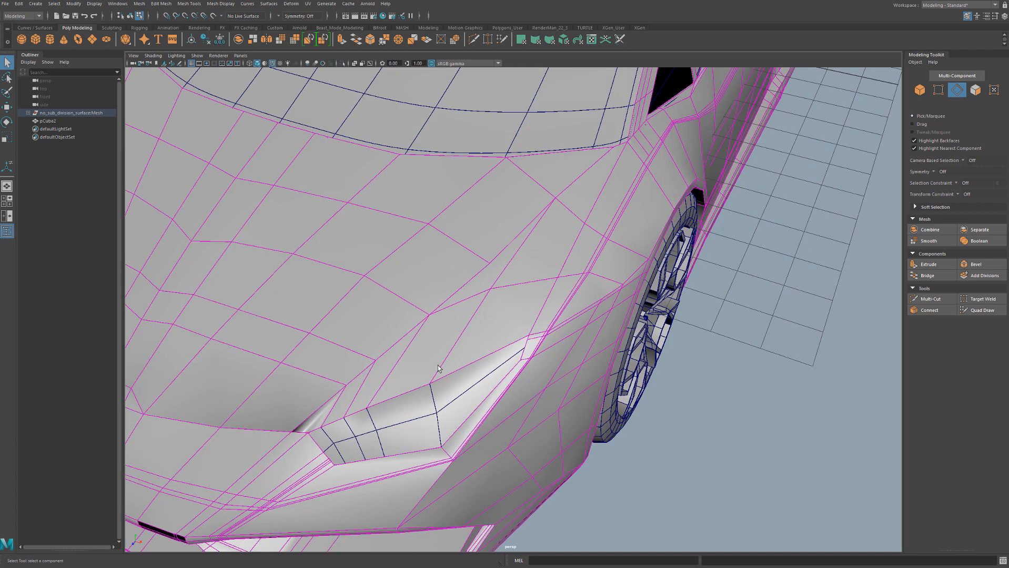
left_click_drag(490, 287, 540, 296, "alt")
right_click_drag(540, 296, 507, 298, "alt")
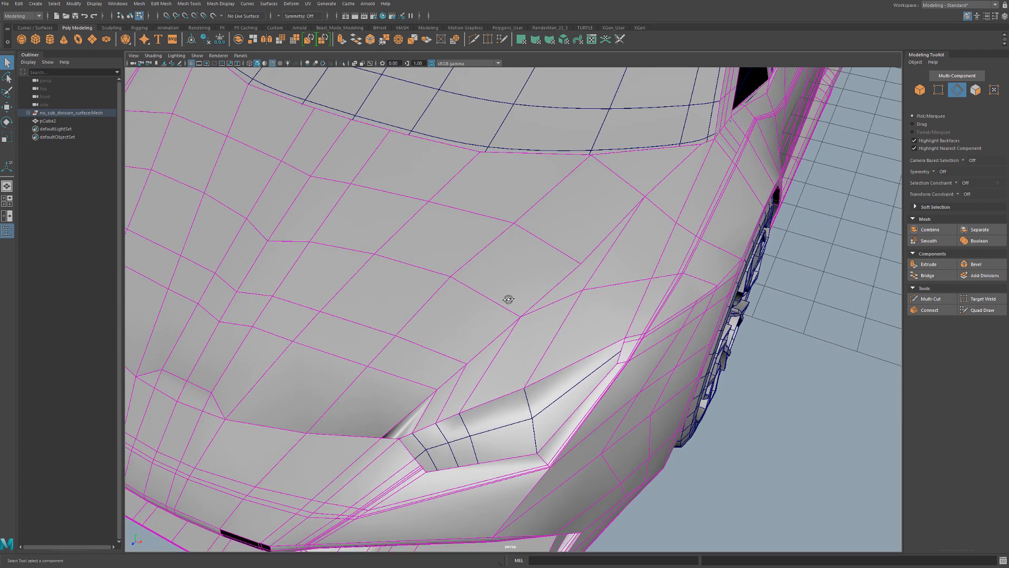
Multi-cut a new edge line across the hood just below the windshield, from the centre line to near the windshield's outer corner
left_click_drag(508, 298, 507, 338, "alt")
key("ctrl+shift+x")
left_click_drag(617, 275, 589, 269, "alt")
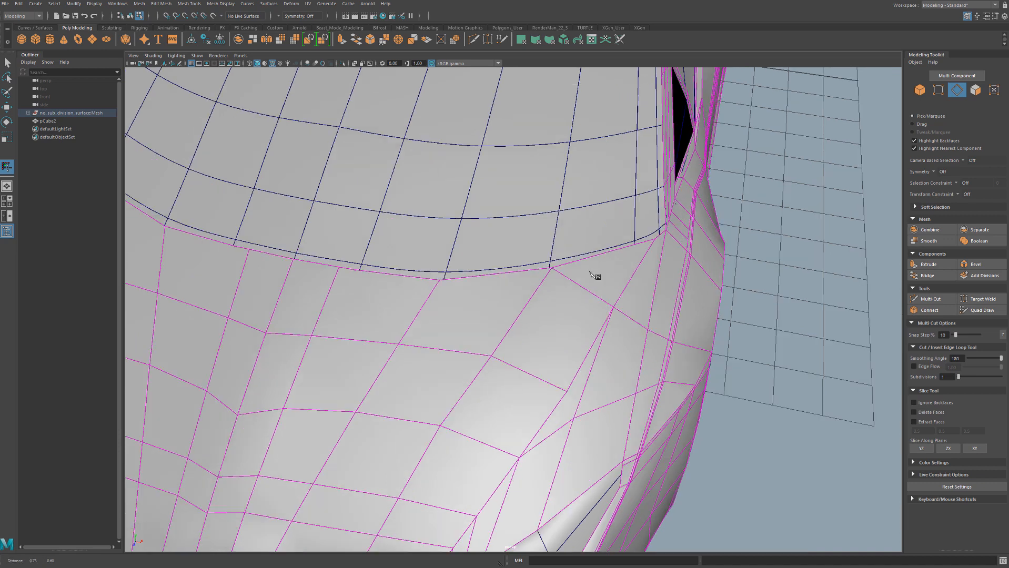
right_click_drag(588, 269, 449, 323, "alt")
middle_click_drag(448, 323, 663, 321, "alt")
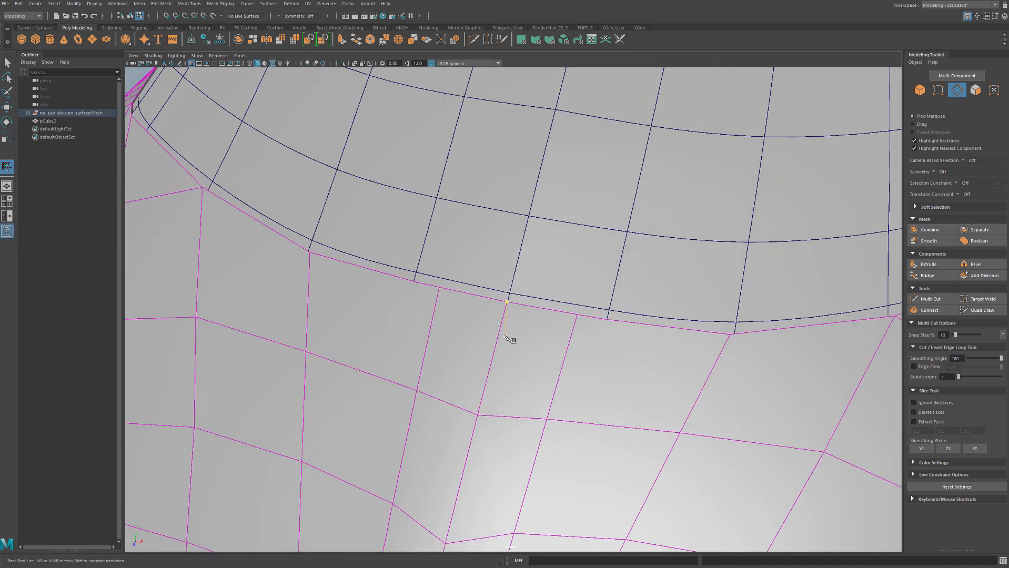
left_click(567, 350)
left_click(709, 369)
middle_click_drag(866, 360, 715, 360, "alt")
left_click(720, 355)
middle_click_drag(776, 354, 663, 354, "alt")
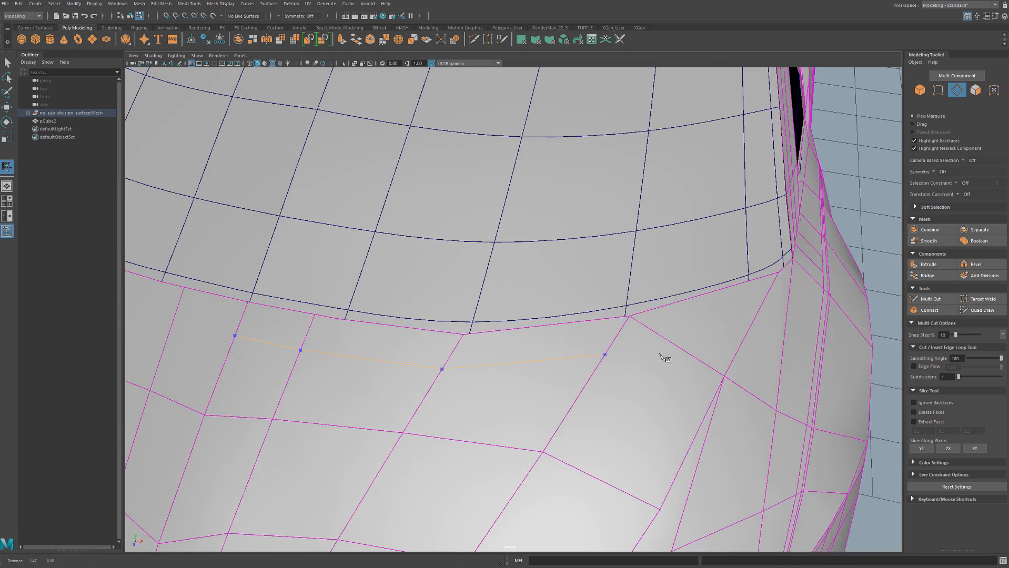
left_click(683, 343)
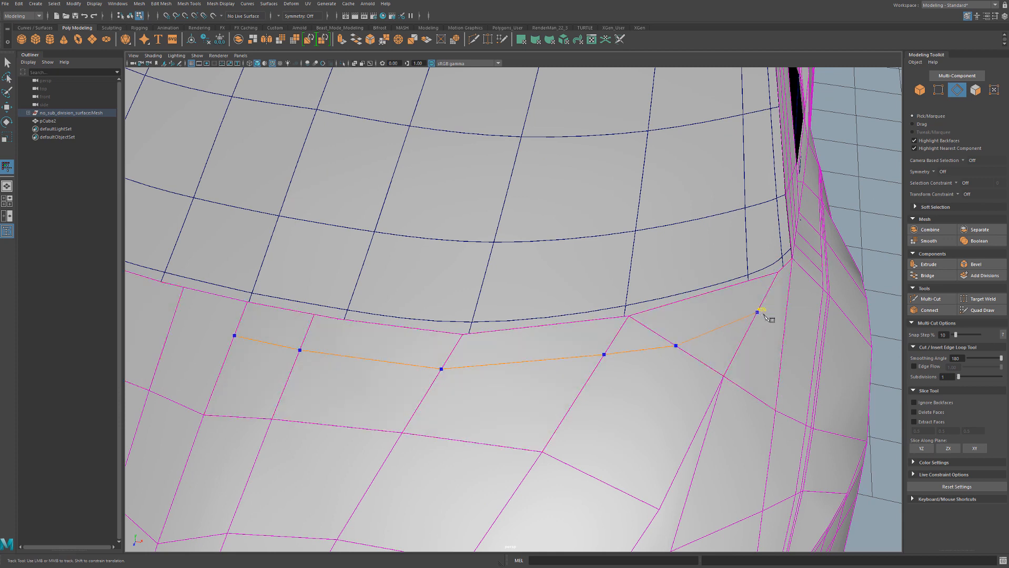
key("Return")
Slide the vertices around the hood's centre line along their edges, using the Edge transform constraint, to even out the cross lines
right_click_drag(765, 324, 556, 326, "alt")
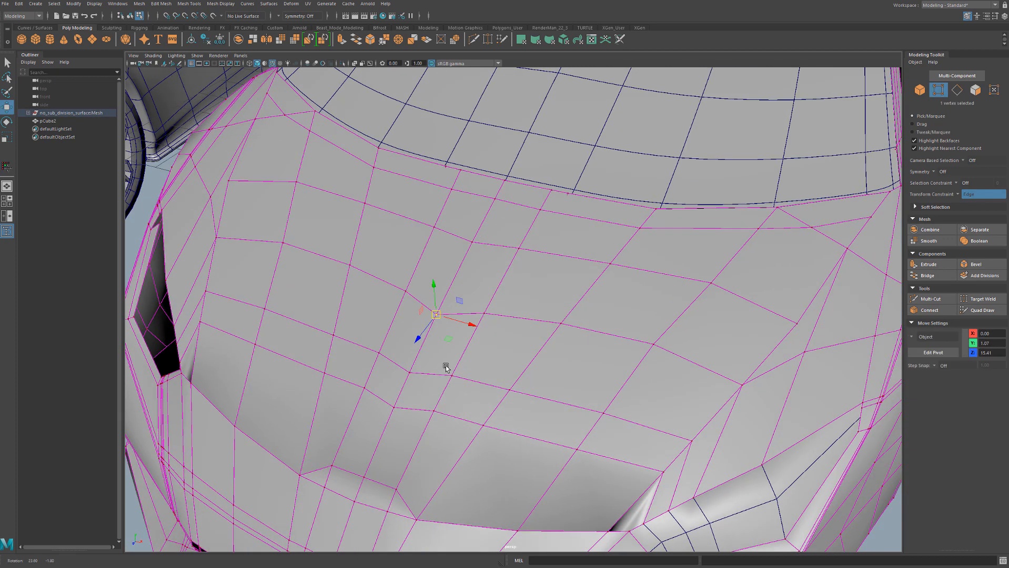
right_click_drag(446, 367, 445, 299, "alt")
left_click_drag(411, 317, 417, 299)
left_click(372, 389)
left_click_drag(374, 392, 380, 381)
middle_click_drag(391, 384, 428, 337, "alt")
left_click(391, 389)
left_click_drag(392, 390, 398, 376)
left_click(455, 258)
left_click_drag(456, 260, 499, 346)
left_click(520, 268)
left_click_drag(520, 268, 522, 262)
Multi-cut a short edge from the outer end of the hood's new cross line up to the windshield border
right_click_drag(521, 263, 463, 236, "alt")
middle_click_drag(566, 285, 444, 292, "alt")
right_click_drag(445, 292, 564, 288, "alt")
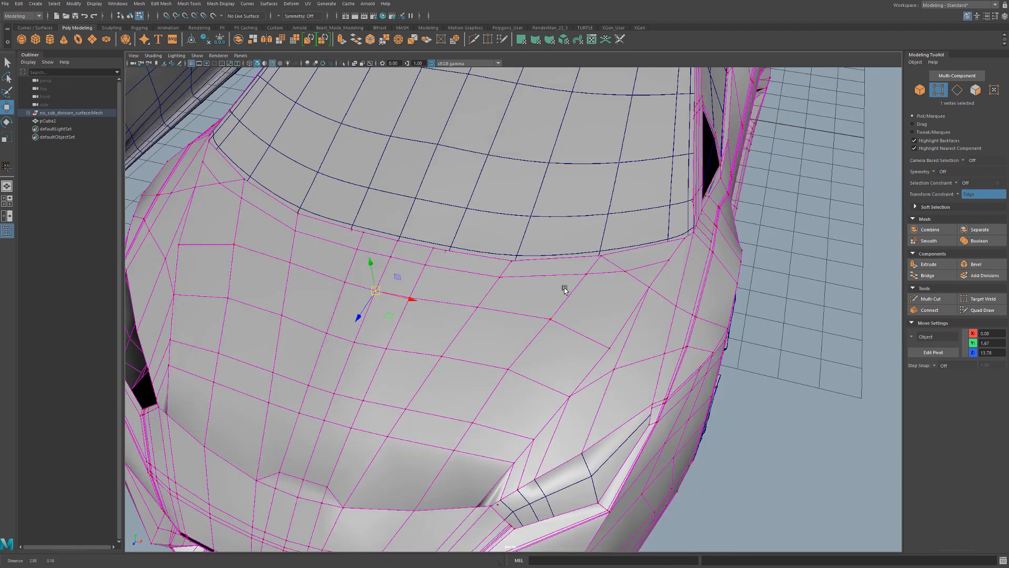
middle_click_drag(564, 288, 516, 311, "alt")
right_click_drag(512, 314, 645, 290, "alt")
middle_click_drag(645, 291, 526, 332, "alt")
left_click_drag(527, 332, 529, 345, "alt")
key("ctrl+shift+x")
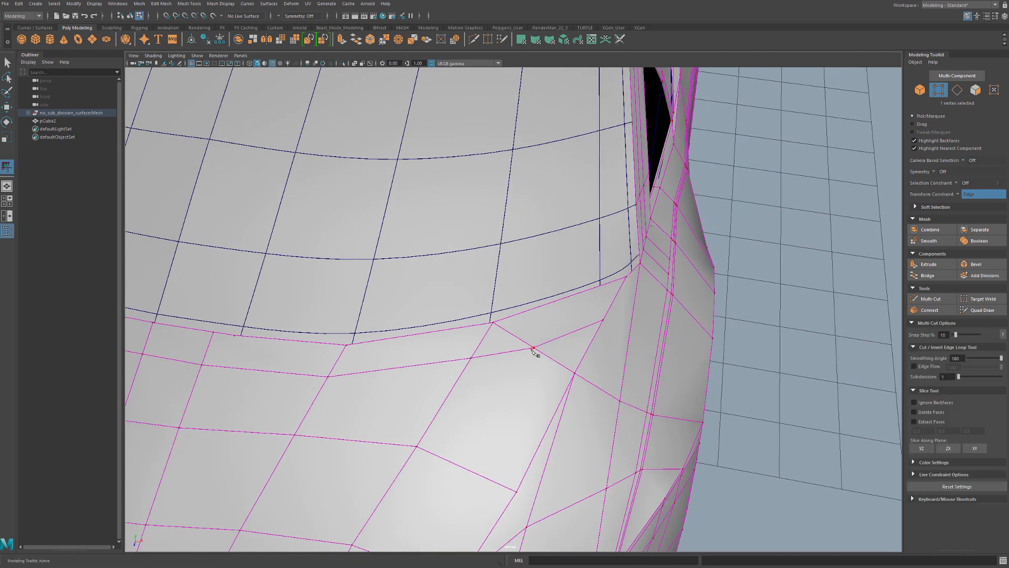
left_click(531, 310)
scroll(541, 326, "up", 3)
key("q")
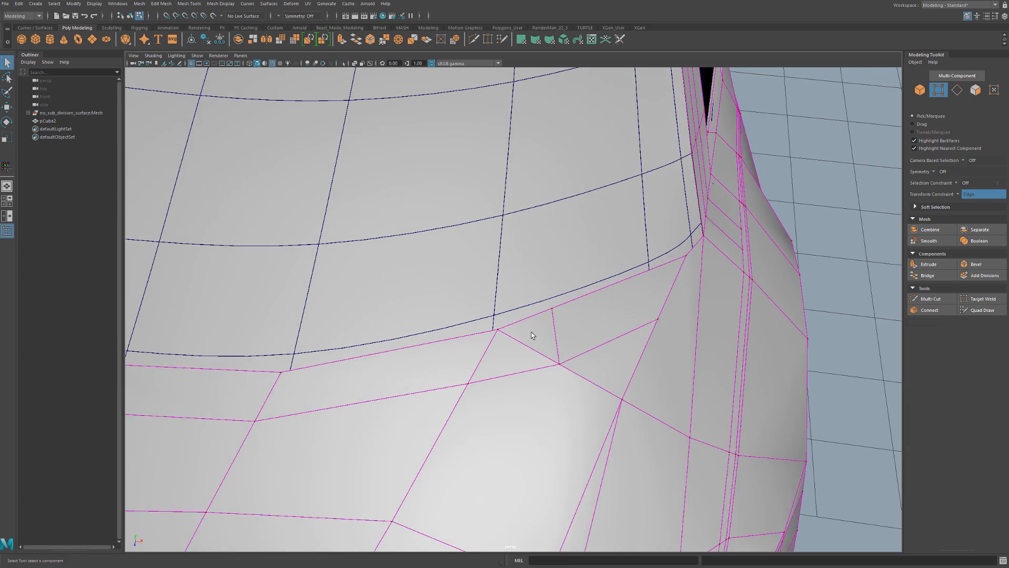
Turn off the windshield's smooth preview and delete the diagonal edge beside the short cut at the hood's rear outer corner
right_click_drag(500, 232, 525, 219)
left_click(525, 218)
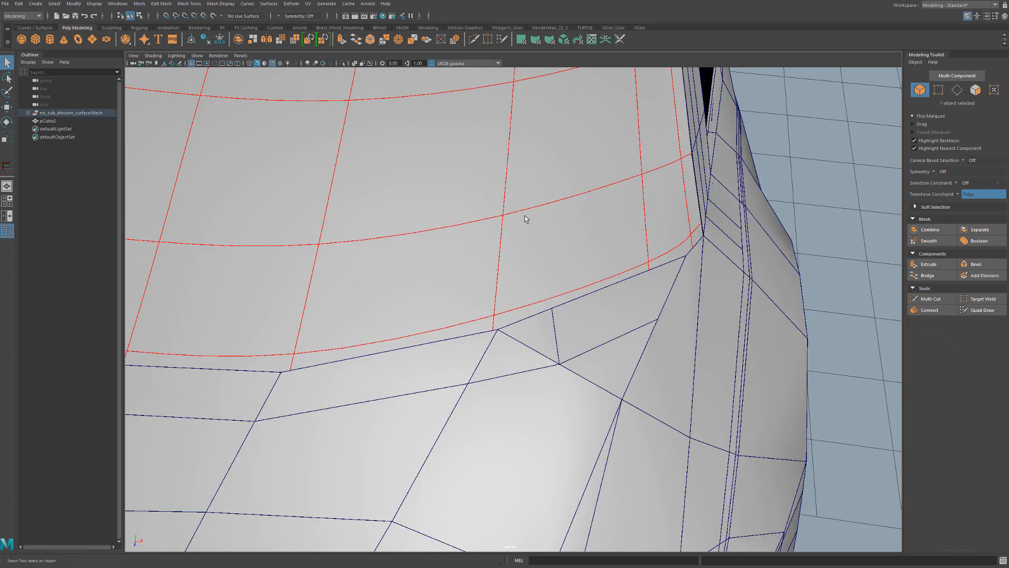
left_click(519, 340)
right_click_drag(519, 343, 518, 322)
left_click(520, 347)
key("Delete")
Slide both end vertices of the short cut outward along their edges, toward the windshield's outer corner
key("F9")
left_click(561, 365)
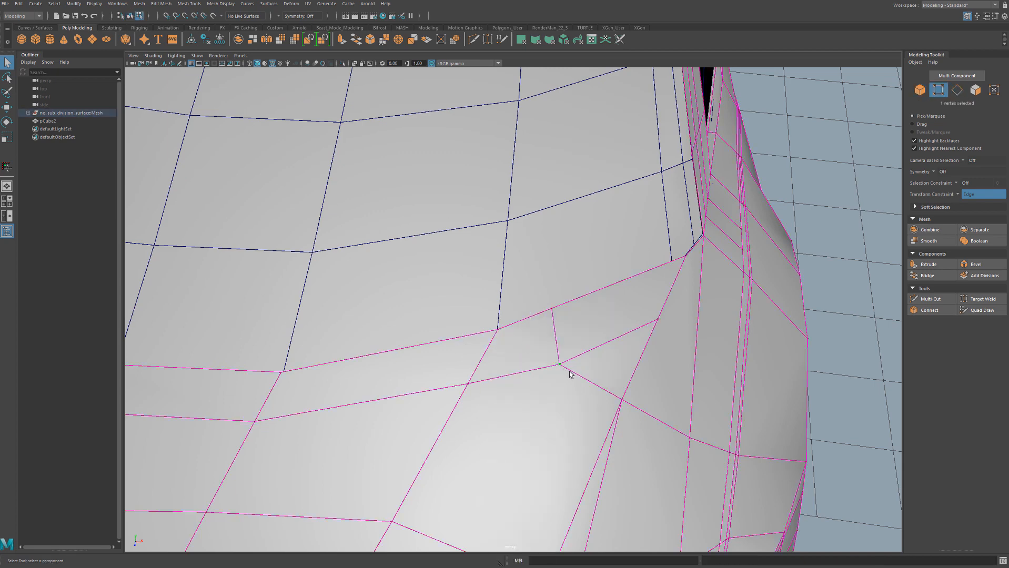
key("w")
left_click_drag(561, 365, 579, 361)
left_click(554, 309)
left_click_drag(553, 309, 572, 301)
left_click(579, 362)
left_click_drag(581, 364, 586, 356)
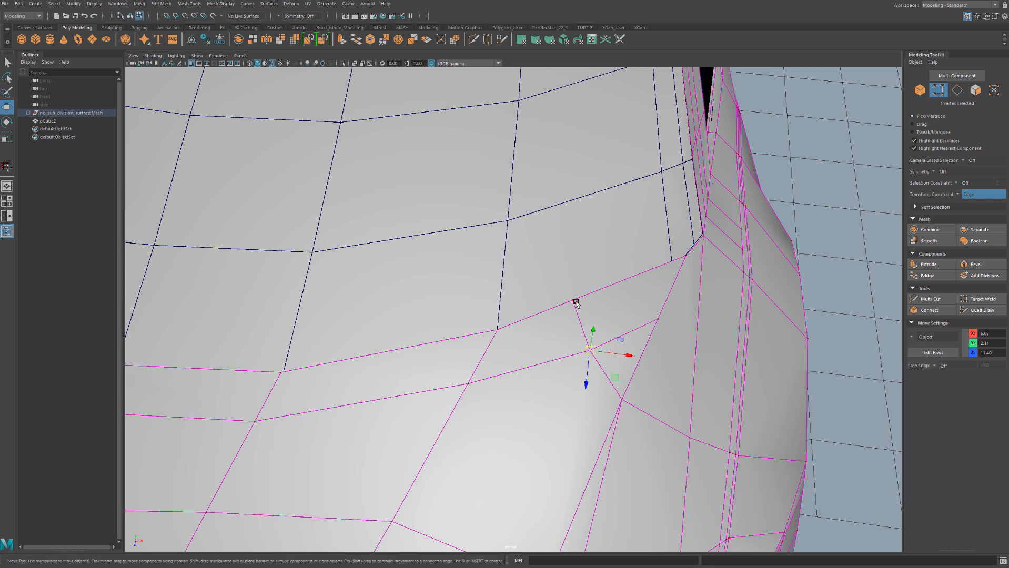
left_click(573, 302)
left_click_drag(573, 302, 584, 297)
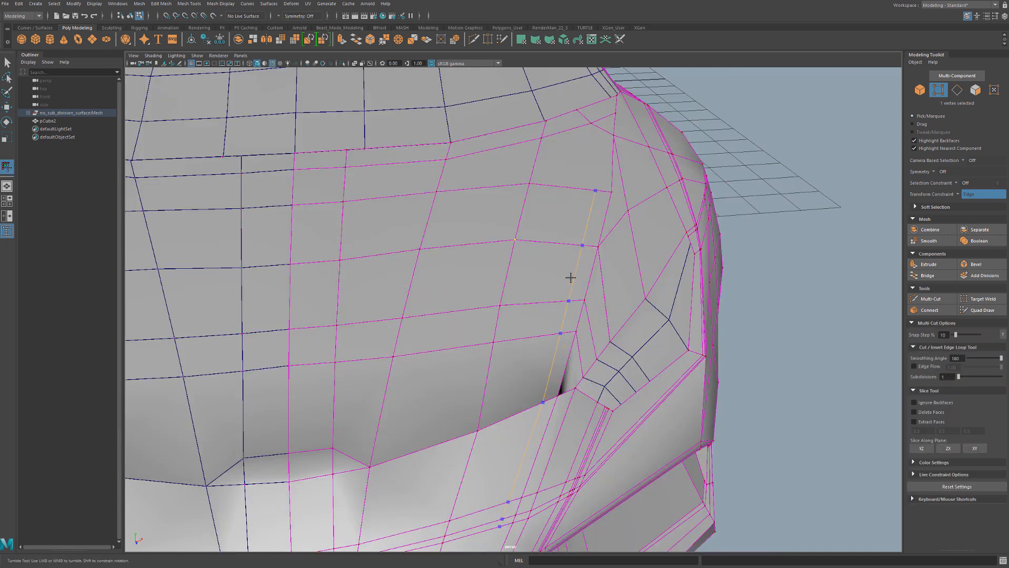
Insert a lengthwise edge loop near the hood's outer side, joined to the corner vertex below the windshield, and slide its vertex into place
left_click(551, 290, "ctrl")
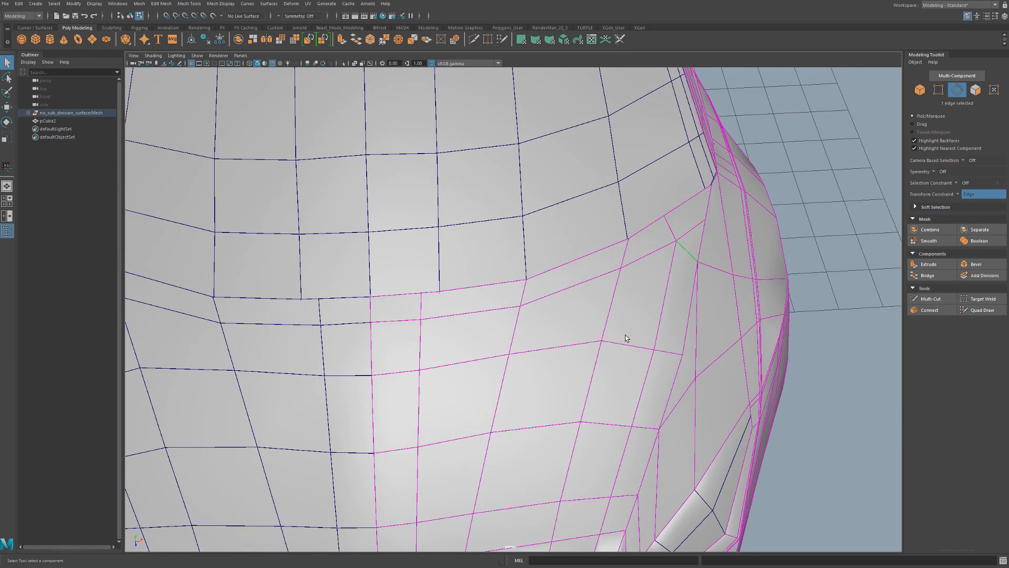
scroll(626, 338, "down", 3)
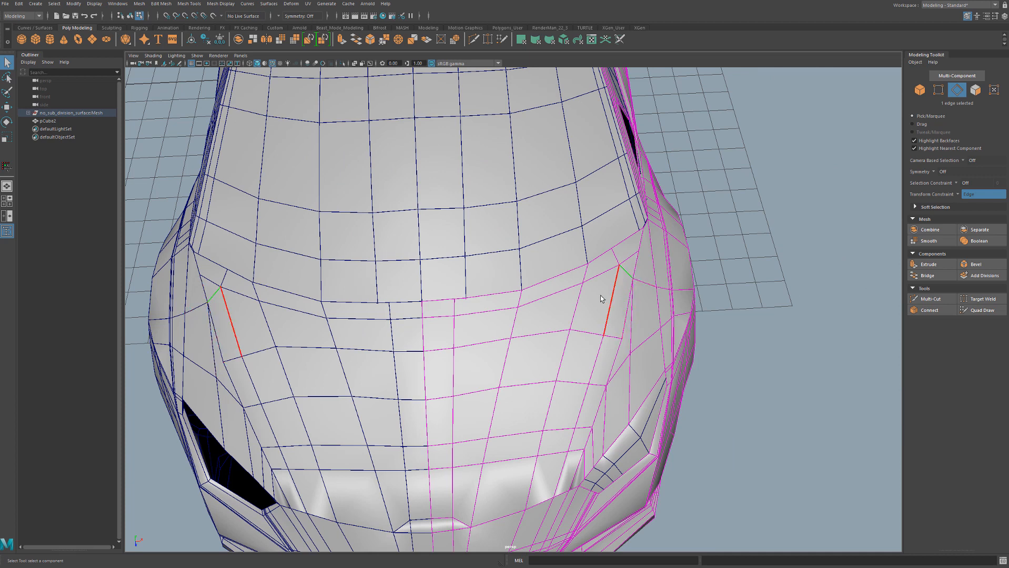
scroll(596, 310, "up", 3)
left_click_drag(597, 310, 588, 296, "alt")
double_click(560, 313)
key("w")
left_click_drag(504, 330, 454, 322, "alt")
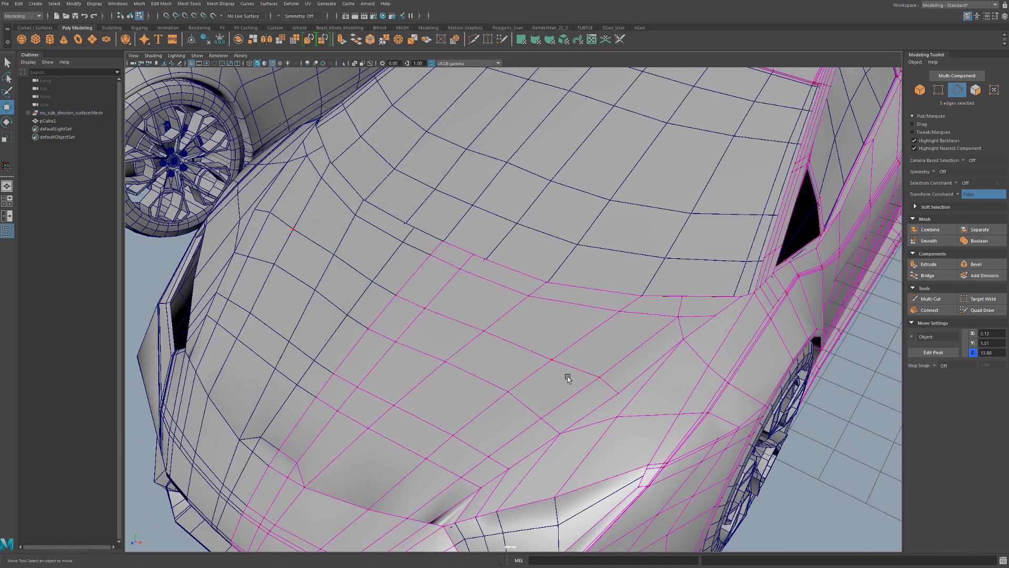
left_click(600, 378)
left_click_drag(600, 377, 596, 382)
Multi-cut an additional cross line over the upper hood from the centre line to the outer edge line and adjust its vertex
left_click_drag(581, 346, 694, 294, "alt")
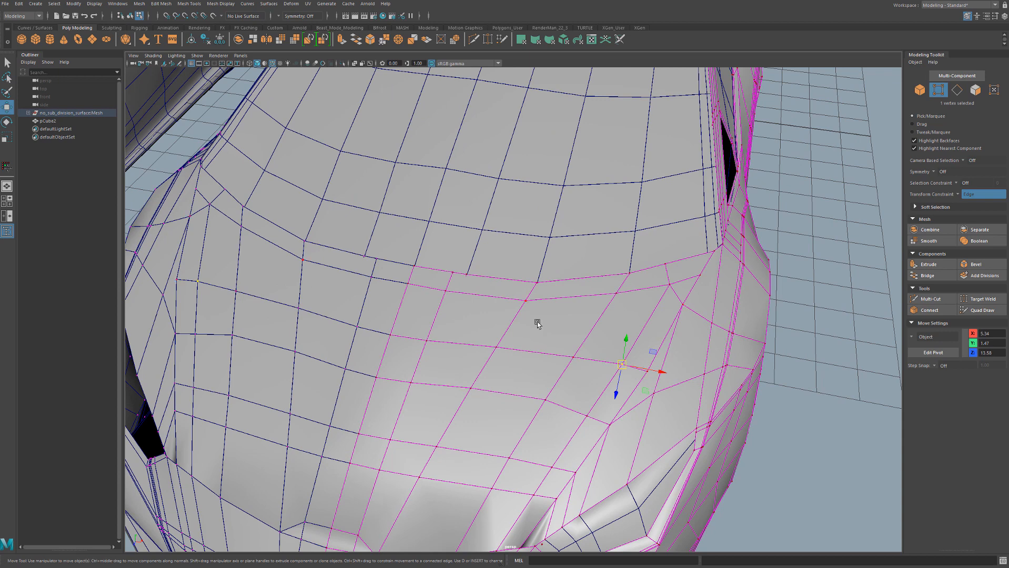
left_click_drag(533, 304, 427, 311, "alt")
mouse_move(528, 343)
left_mouse_down("alt")
mouse_move(468, 311)
mouse_move(534, 336)
mouse_move(515, 354)
left_mouse_up("alt")
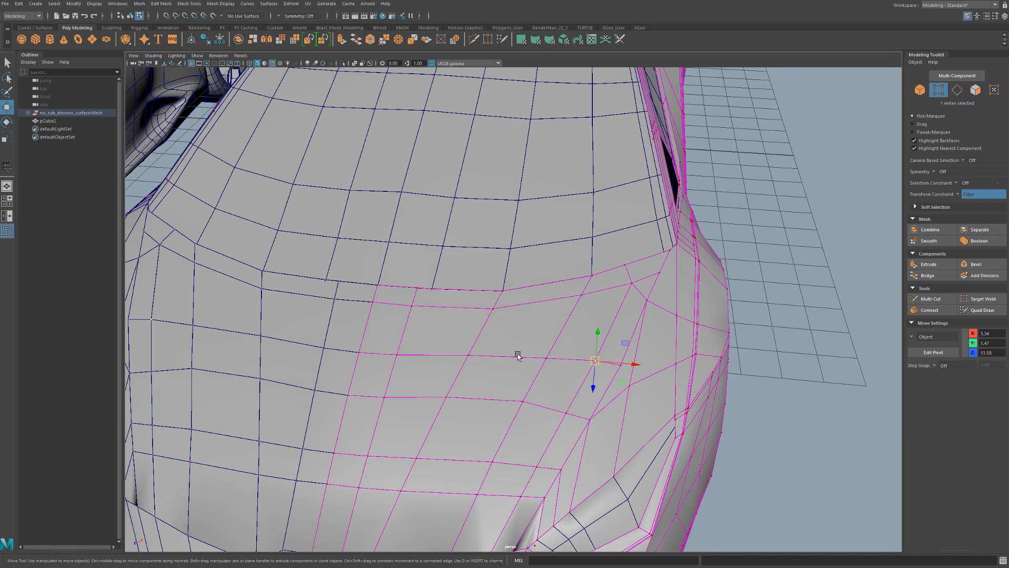
key("ctrl+shift+x")
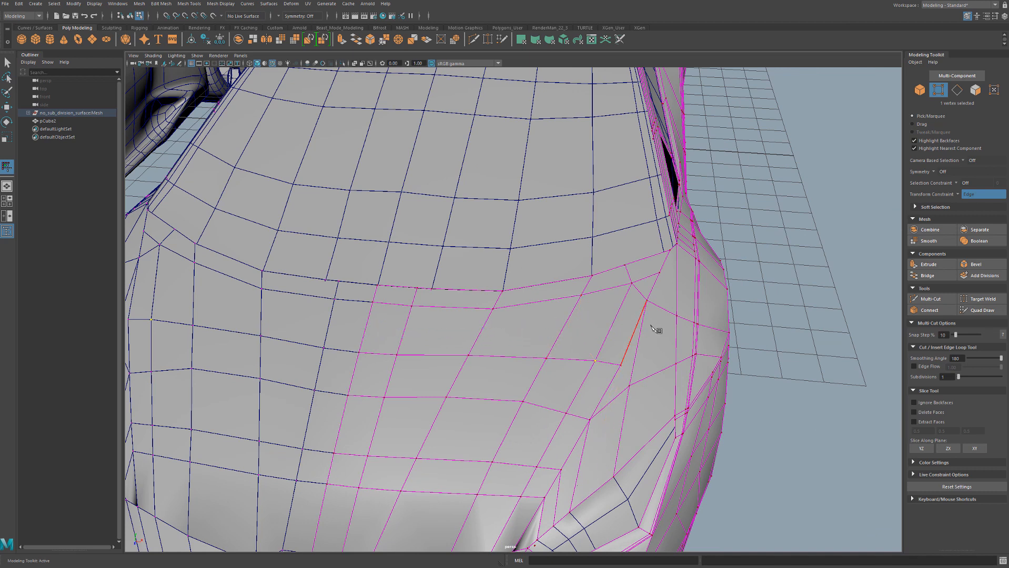
scroll(646, 331, "up", 2)
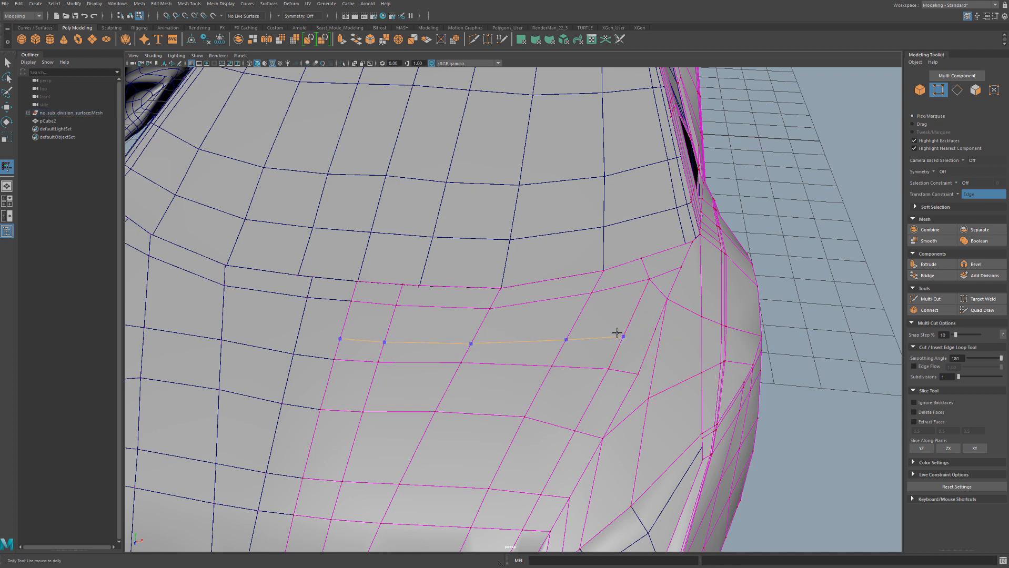
left_click_drag(624, 340, 584, 345, "alt")
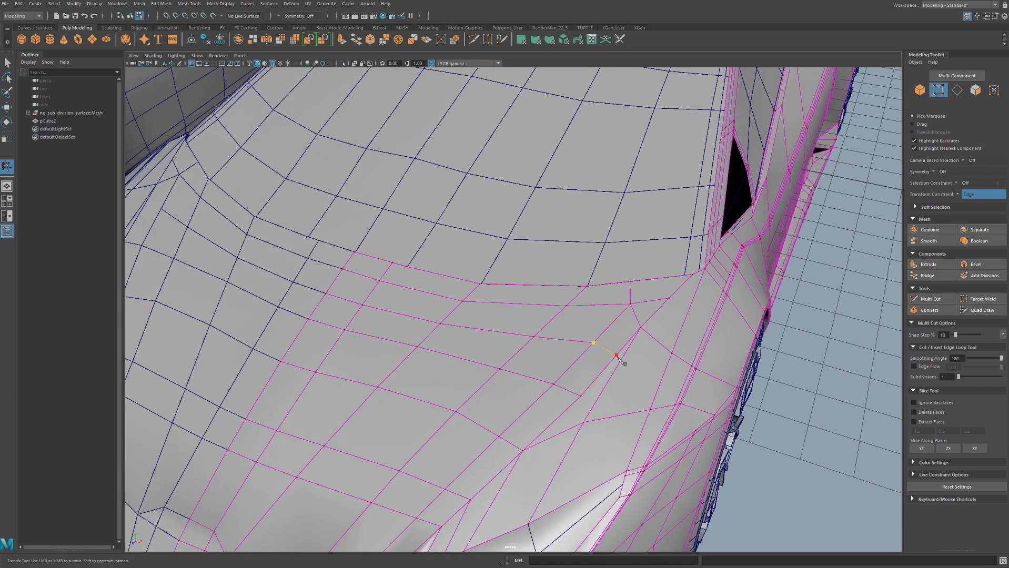
key("q")
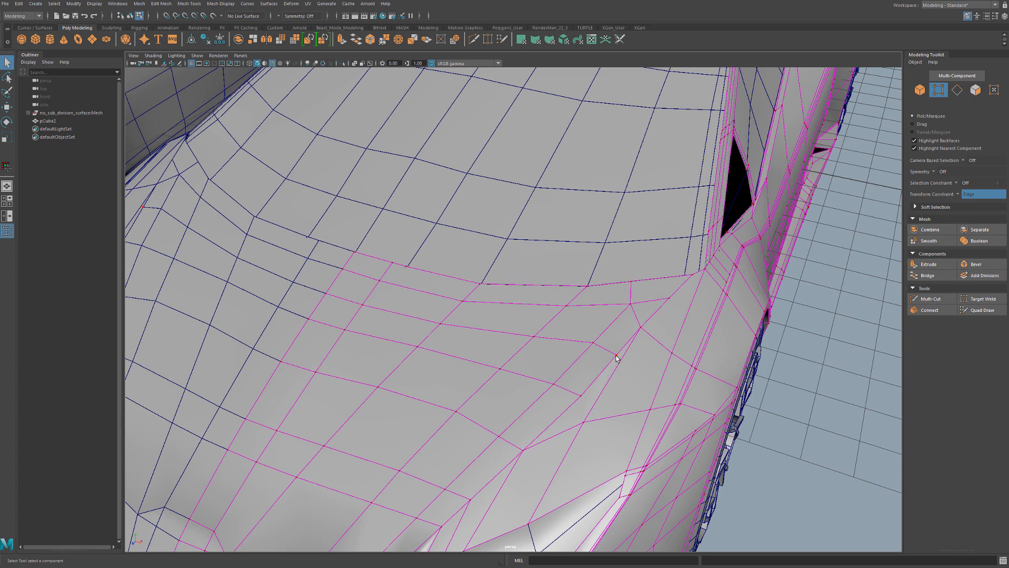
left_click(618, 355)
key("w")
left_click_drag(620, 353, 621, 352)
Examine the hood's edge flow between the windshield corner, the fender and the headlight from several angles
right_click_drag(622, 352, 588, 353, "alt")
left_click_drag(587, 353, 580, 347, "alt")
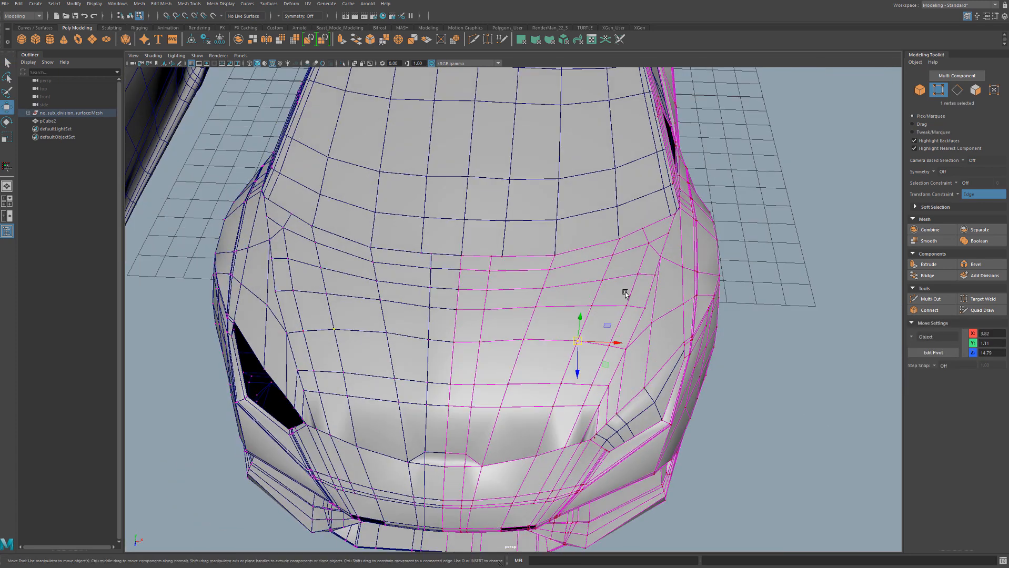
left_click_drag(625, 294, 476, 305, "alt")
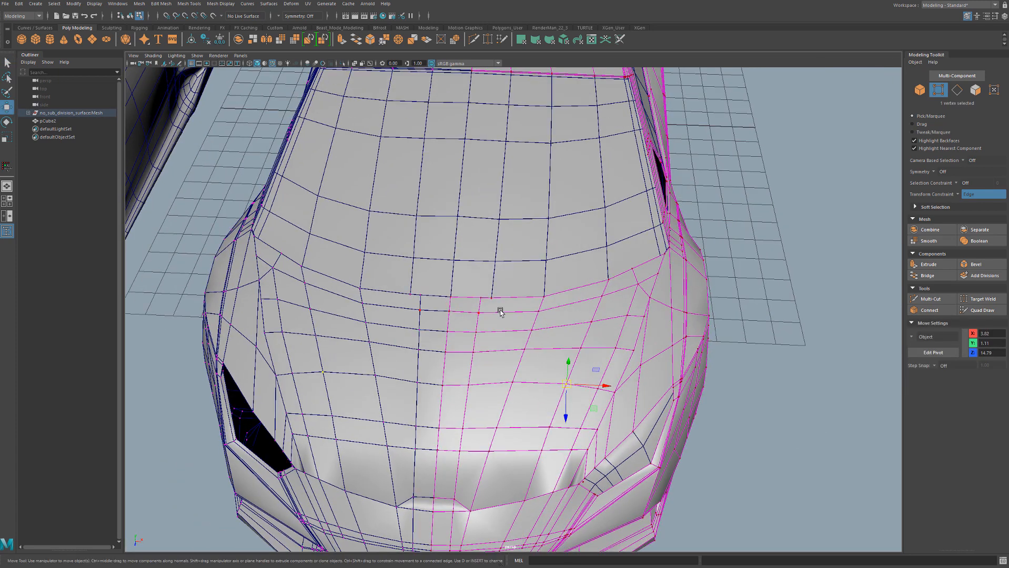
right_click_drag(656, 281, 718, 279, "alt")
left_click_drag(718, 279, 662, 270, "alt")
middle_click_drag(692, 355, 623, 256, "alt")
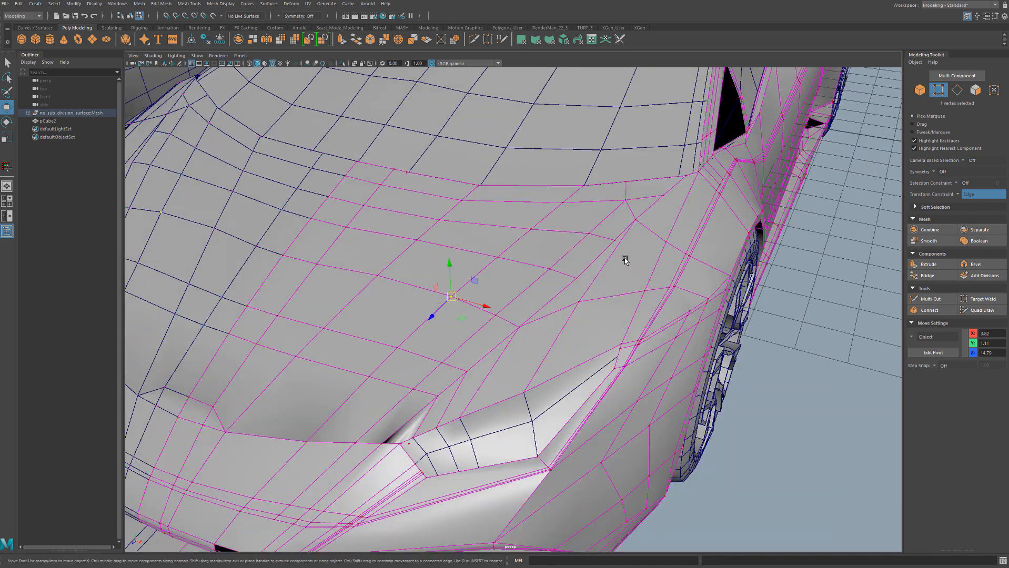
left_click_drag(623, 256, 605, 293, "alt")
left_click_drag(558, 384, 633, 330, "alt")
left_click_drag(691, 276, 485, 388, "alt")
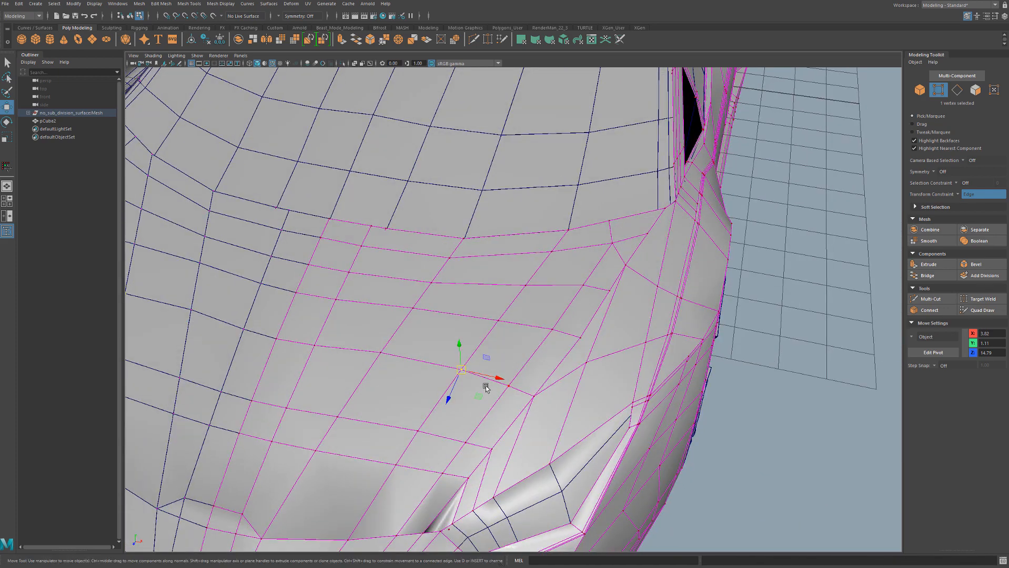
left_click_drag(392, 467, 497, 337, "alt")
left_click_drag(604, 346, 493, 429, "alt")
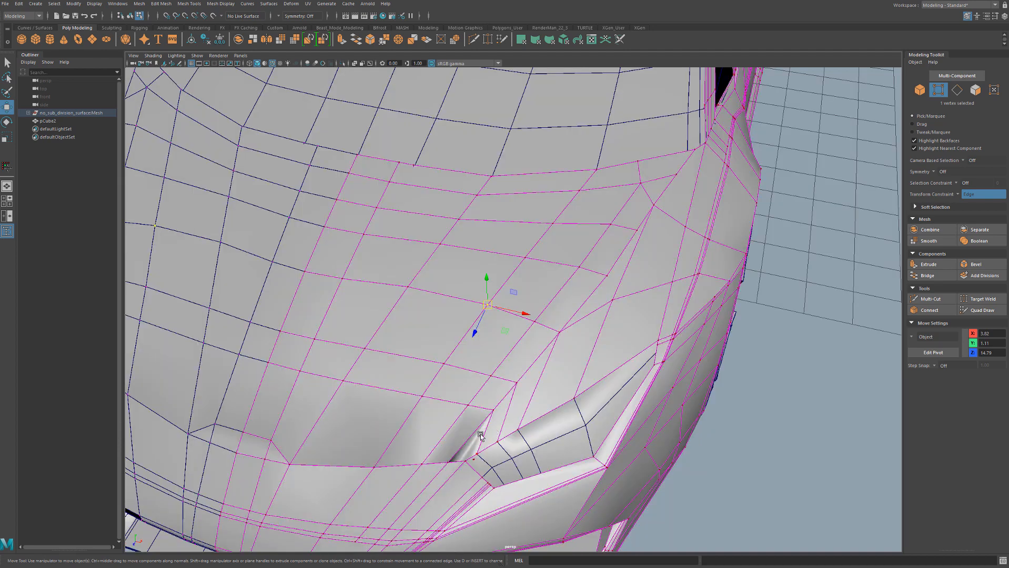
left_click_drag(623, 315, 578, 364, "alt")
Delete the redundant edge between the hood's front outer corner and the headlight's inner end
right_click_drag(576, 331, 580, 309)
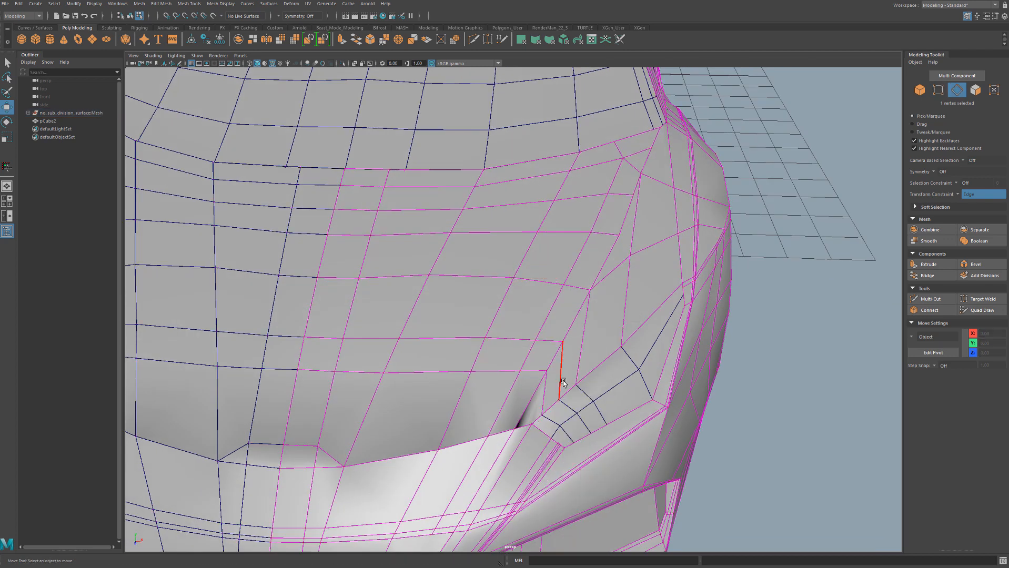
left_click(545, 393)
left_click_drag(604, 359, 633, 344, "alt")
key("Delete")
Slide the vertices along the hood's outer edge line to even out their spacing beside the fender
key("F9")
left_click(626, 346)
left_click(638, 277)
left_click_drag(639, 278, 657, 310)
left_click(605, 353)
left_click_drag(605, 354, 600, 363)
left_click_drag(601, 363, 619, 340, "alt")
Multi-cut a line from the hood's outer side vertex to the windshield's outer corner and delete the old edge beside it
key("ctrl+shift+x")
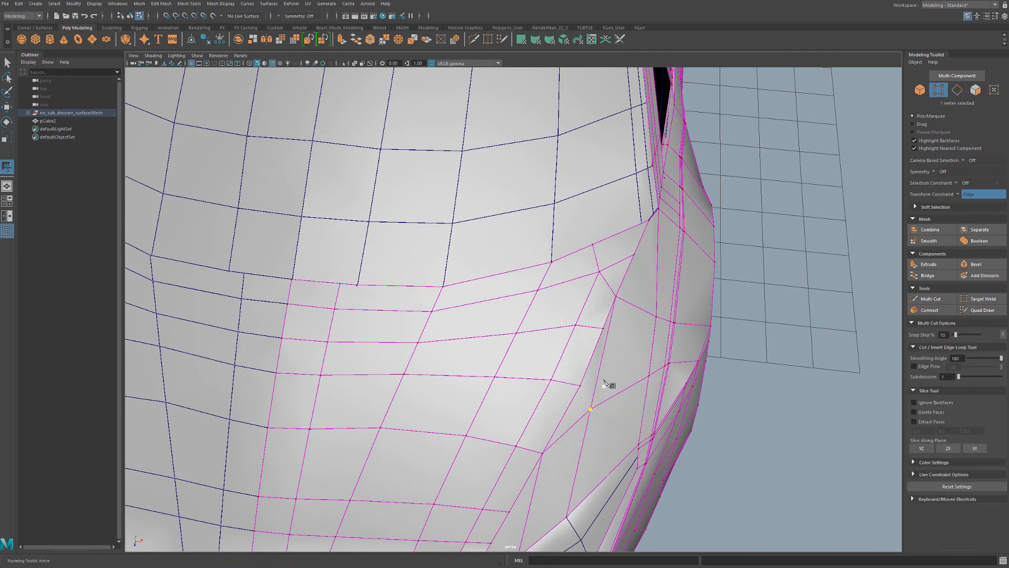
left_click(626, 301)
left_click_drag(626, 300, 558, 372, "alt")
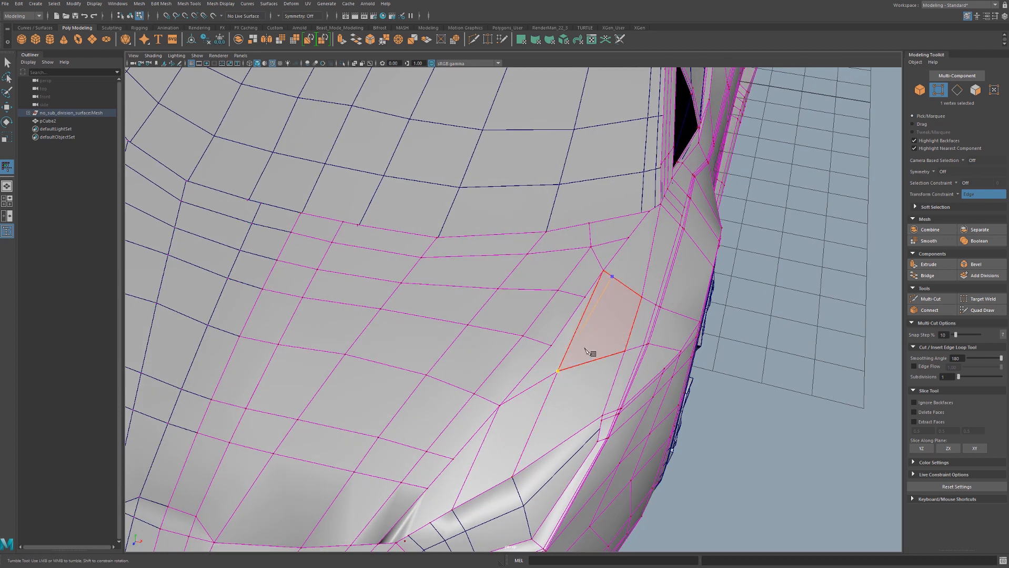
left_click_drag(663, 266, 626, 293, "alt")
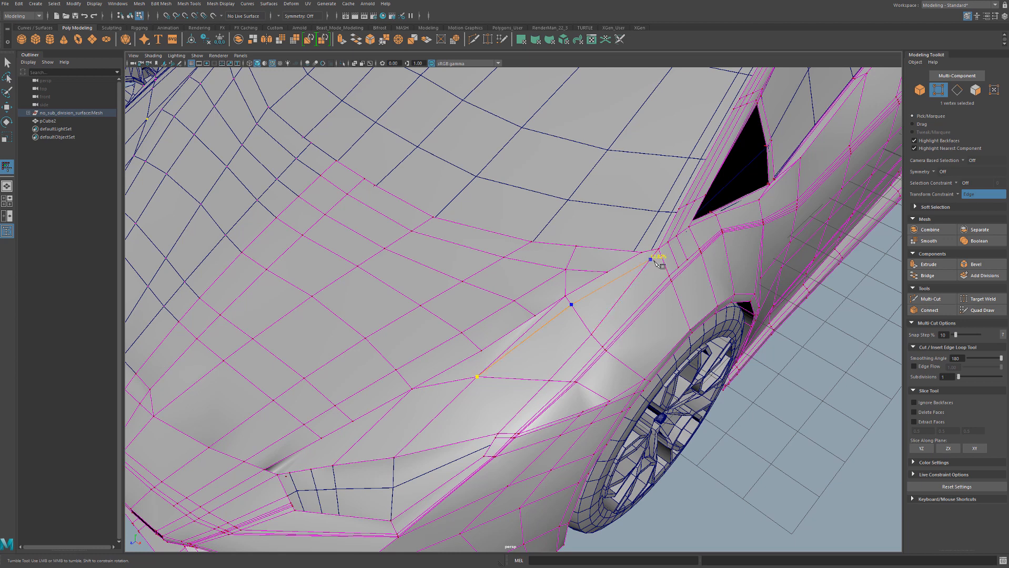
left_click_drag(676, 253, 694, 275, "alt")
key("q")
left_click(605, 321)
key("Delete")
Try to reroute the edge between the headlight and the hood's outer side vertex by cutting a new line and deleting the old edge
left_click_drag(604, 335, 581, 424, "alt")
key("ctrl+shift+x")
left_click(580, 424)
left_click(564, 441)
left_click(605, 305)
right_click(605, 306)
key("q")
left_click(564, 403)
key("Delete")
Undo the rerouted edge between the headlight and the hood's outer side vertex
left_click_drag(563, 403, 576, 374, "alt")
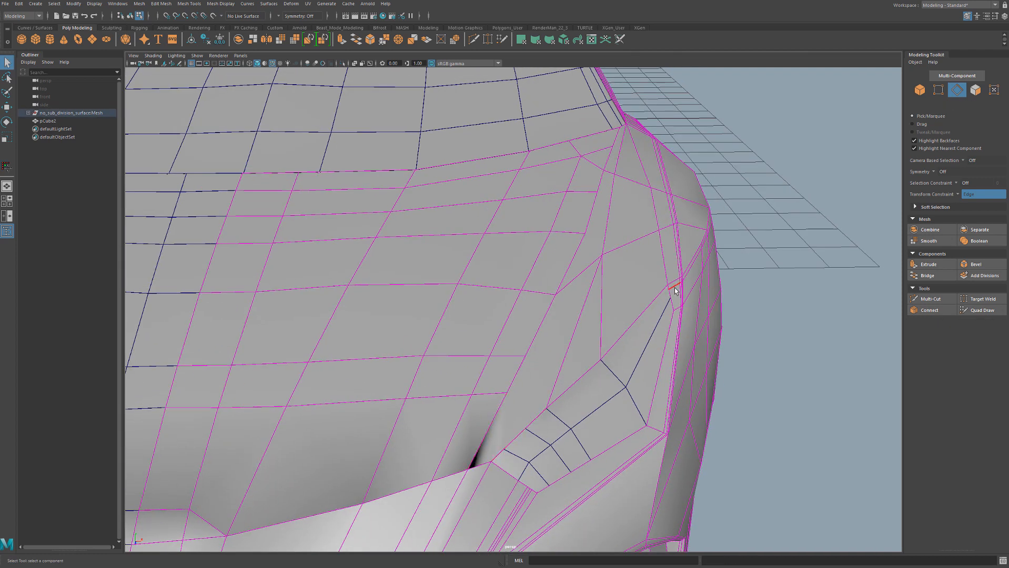
left_click_drag(643, 292, 630, 310, "alt")
left_click_drag(521, 475, 506, 431, "alt")
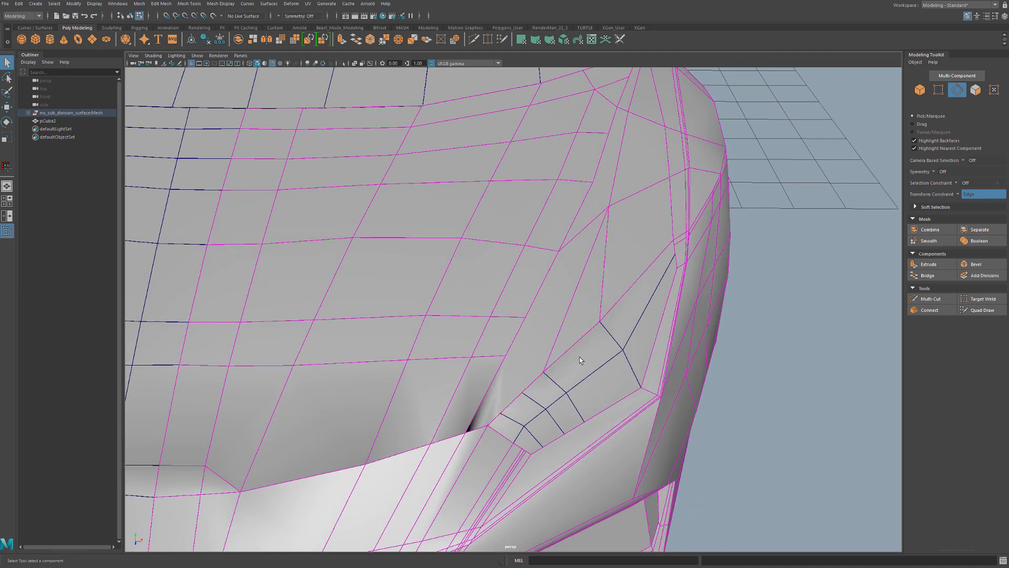
left_click_drag(576, 345, 514, 387, "alt")
scroll(582, 323, "down", 10)
scroll(513, 386, "up", 2)
left_click_drag(558, 351, 596, 364, "alt")
key("ctrl+z")
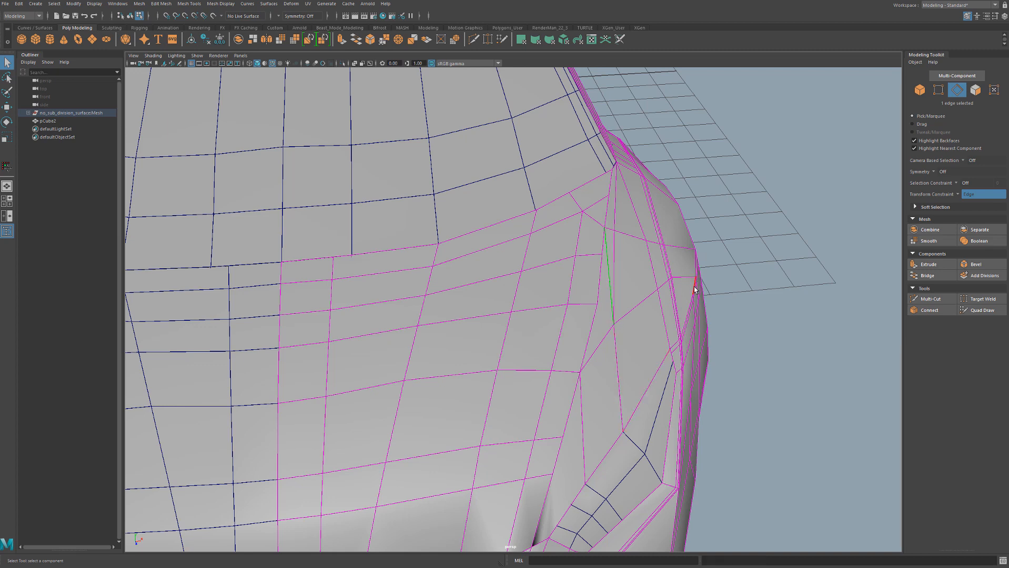
key("ctrl+y")
Multi-cut a line from the headlight's inner corner to the hood's outer side vertex and delete the old edge it crosses
middle_click_drag(601, 361, 604, 321, "alt")
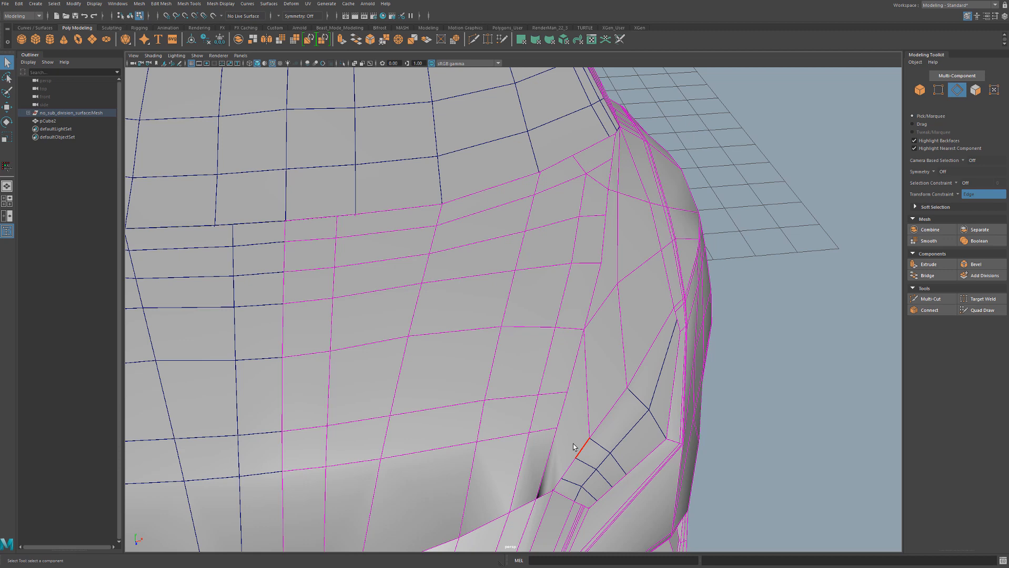
key("ctrl+shift+x")
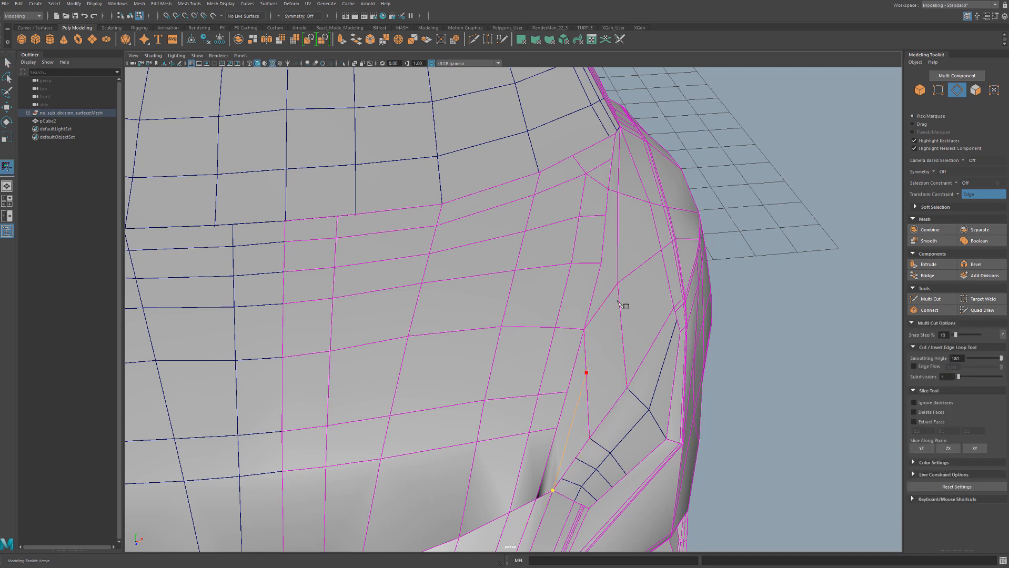
right_click(619, 284)
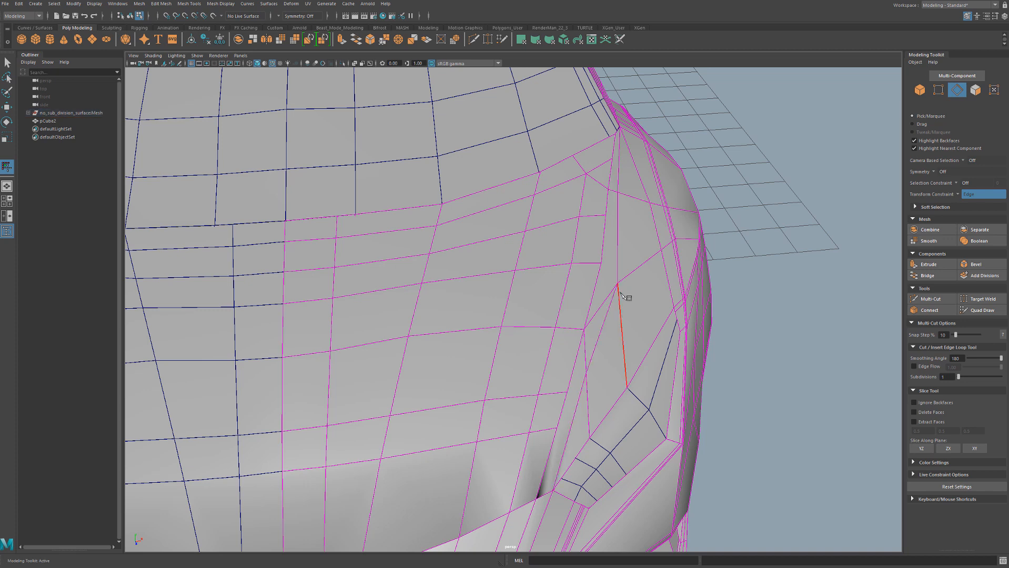
key("q")
left_click(585, 353)
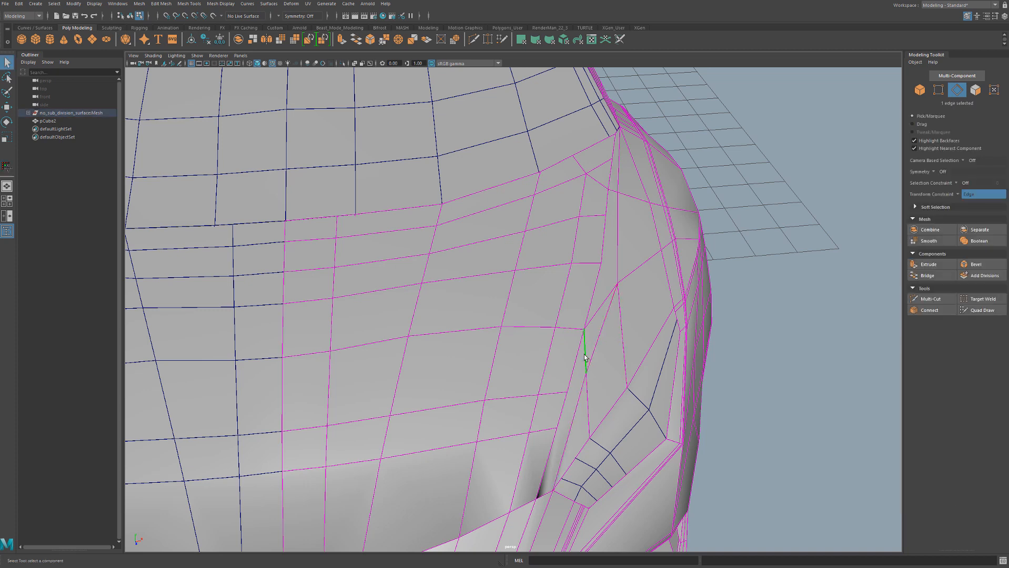
left_click(587, 405)
left_click_drag(578, 417, 549, 414, "alt")
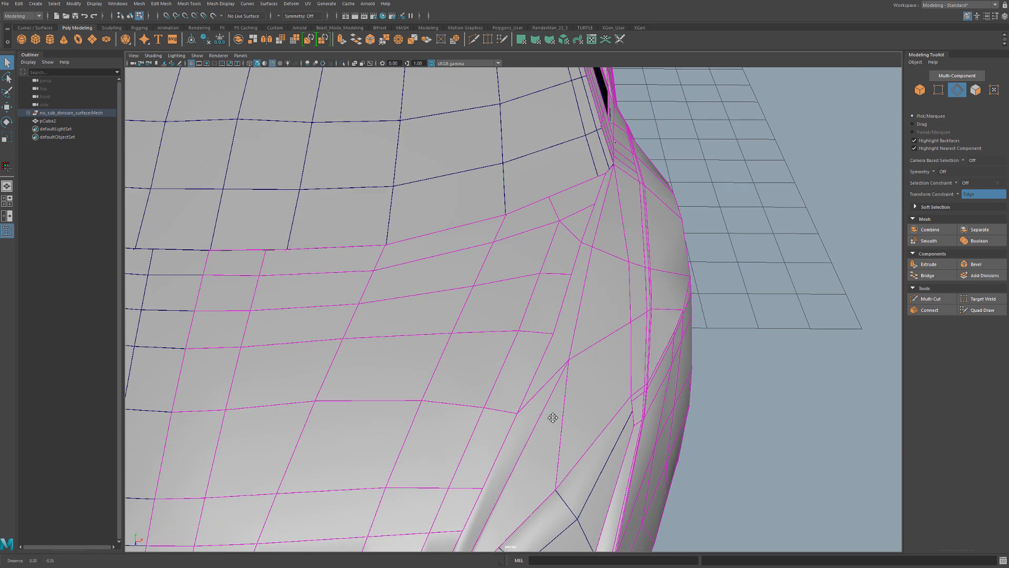
Multi-cut a line from the headlight's rear upper vertex to the vertex on the fender side, and shift that fender vertex inward
key("ctrl+shift+x")
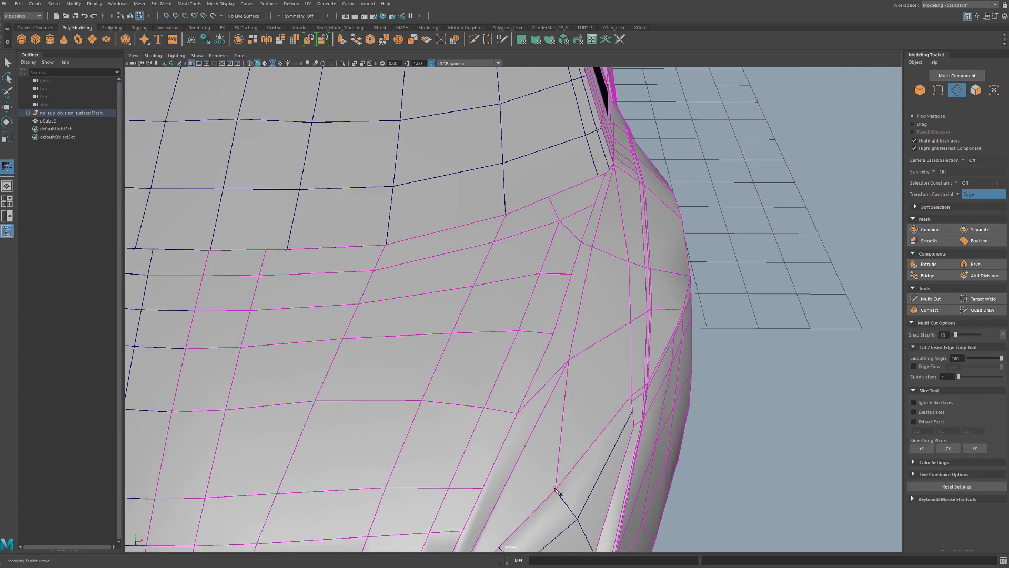
mouse_move(596, 338)
left_mouse_down("alt")
mouse_move(604, 352)
mouse_move(590, 349)
mouse_move(604, 350)
mouse_move(594, 339)
left_mouse_up("alt")
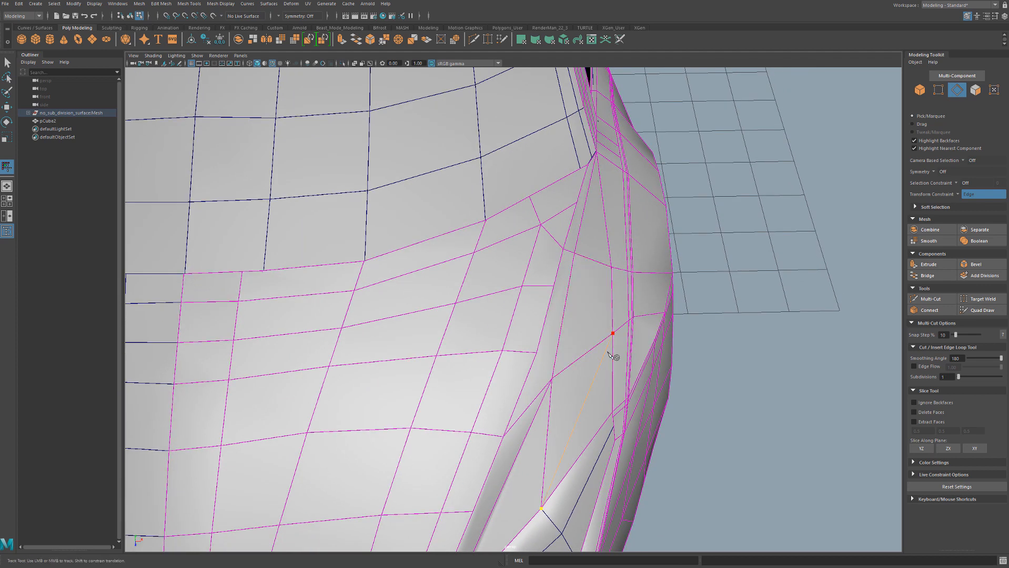
left_click(610, 348)
key("q")
key("F9")
left_click(613, 338)
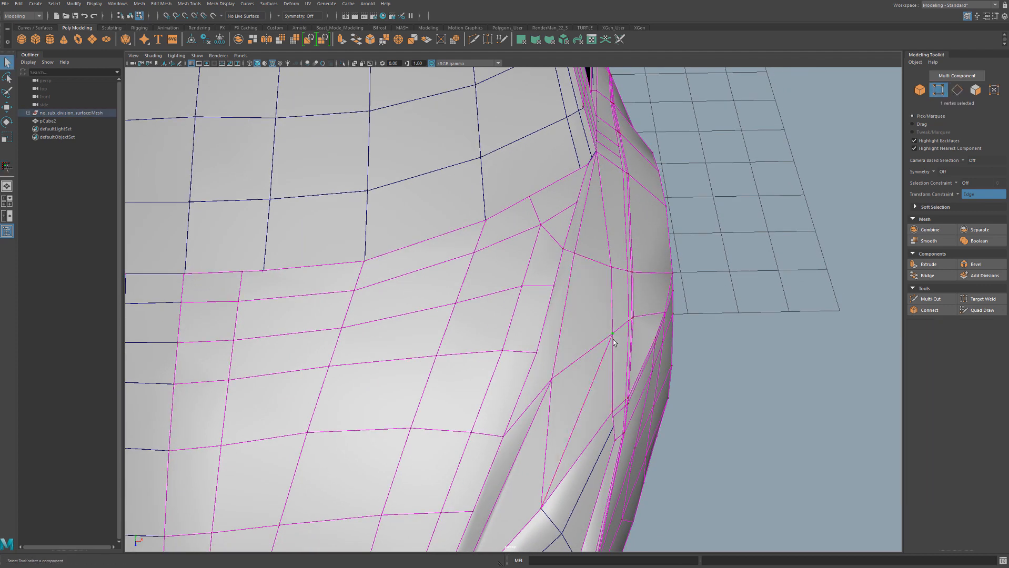
key("w")
middle_click_drag(605, 349, 584, 337)
Delete the old edge running beside the new cut above the headlight
key("q")
key("F10")
left_click(545, 428)
key("ctrl+Delete")
Reposition the vertices between the headlight and the windshield's outer corner to space the edge lines evenly
mouse_move(545, 426)
left_mouse_down("alt")
mouse_move(534, 412)
mouse_move(547, 409)
left_mouse_up("alt")
key("F9")
left_click(598, 324)
key("w")
middle_click_drag(600, 329, 617, 322)
left_click_drag(615, 321, 597, 412, "alt")
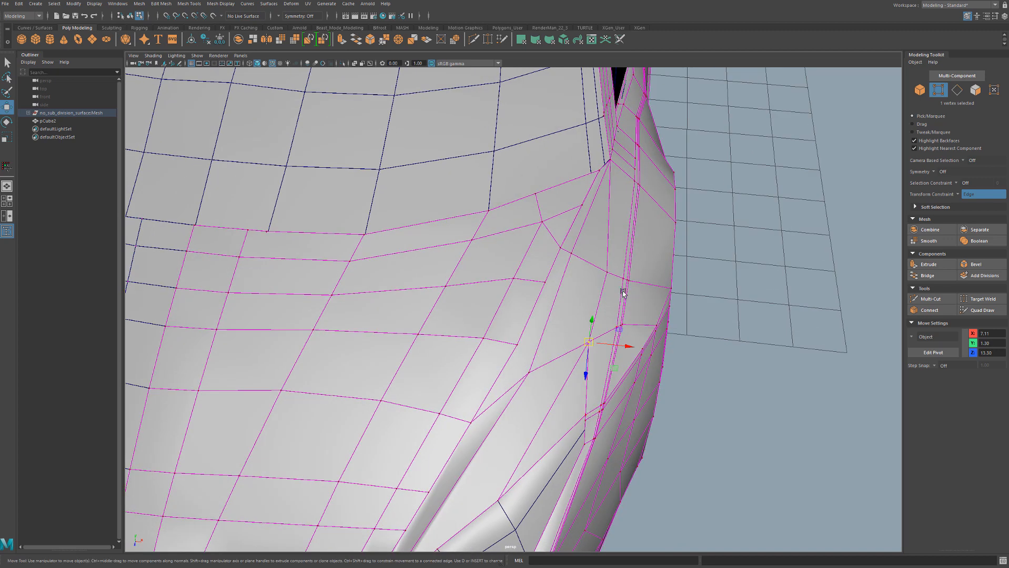
left_click_drag(600, 333, 608, 329, "alt")
middle_click_drag(603, 320, 572, 327)
mouse_move(603, 244)
middle_mouse_down()
mouse_move(611, 261)
mouse_move(603, 247)
mouse_move(588, 252)
middle_mouse_up()
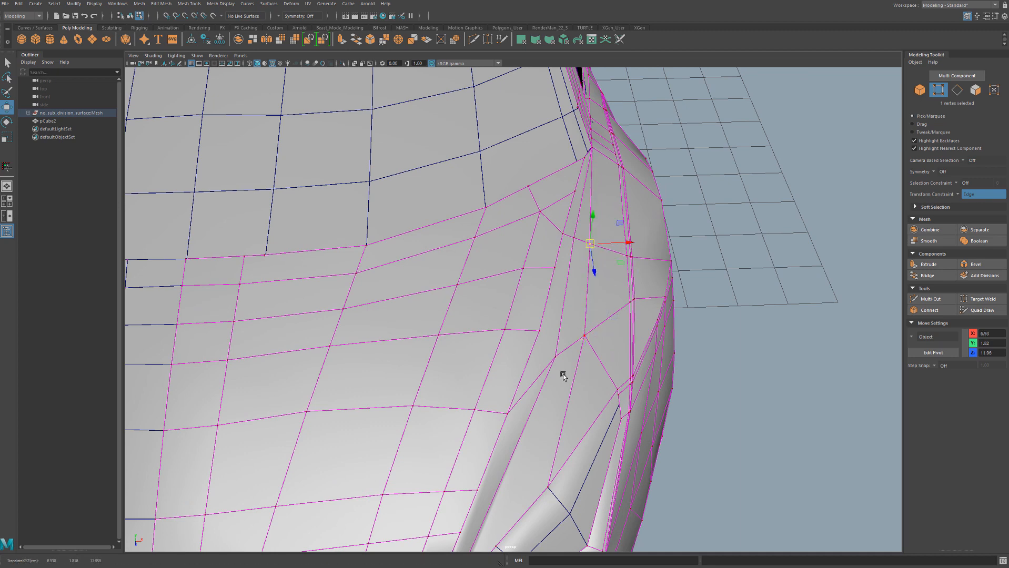
middle_click_drag(554, 353, 533, 353)
left_click_drag(605, 356, 566, 358, "alt")
middle_click_drag(566, 359, 542, 389, "alt")
left_click_drag(541, 389, 588, 421, "alt")
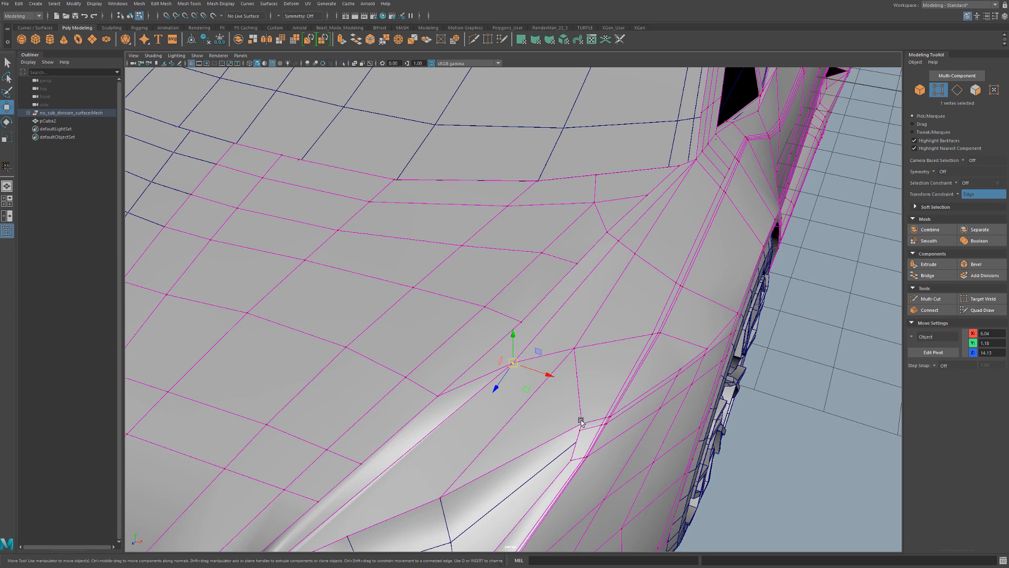
Multi-cut a line from the headlight's rear corner along the fender up to the windshield's outer corner
key("ctrl+shift+x")
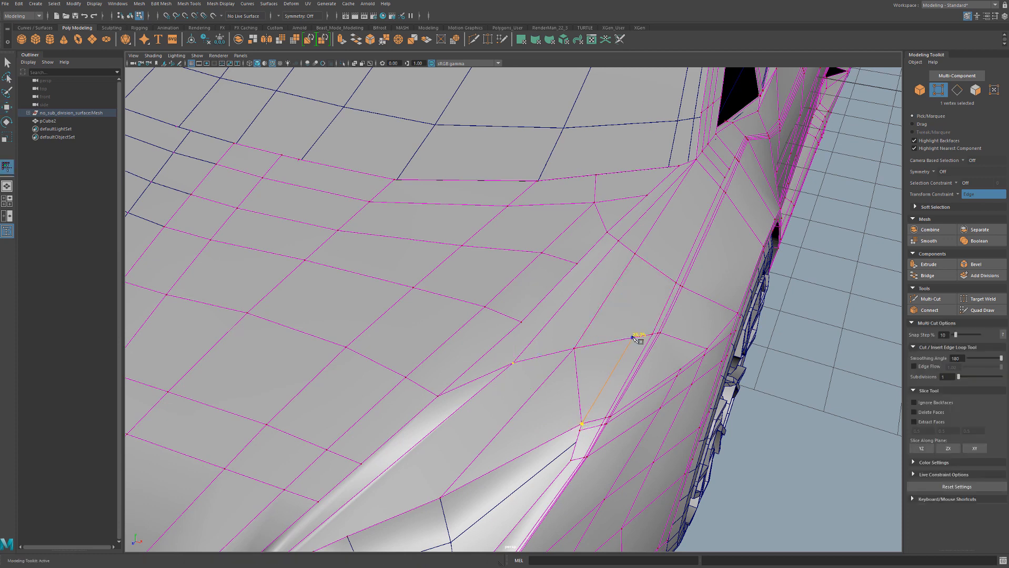
middle_click_drag(667, 275, 638, 358, "alt")
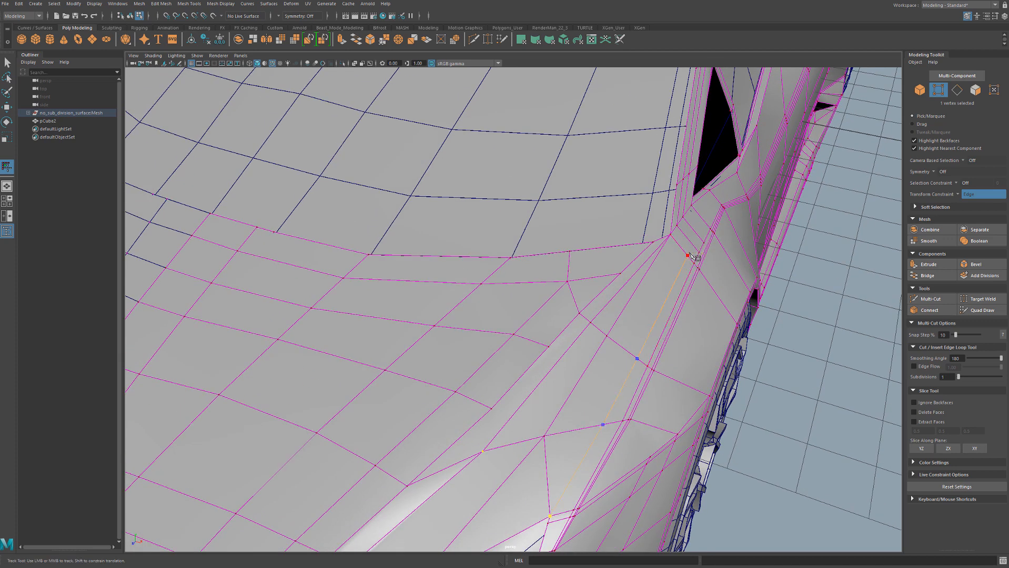
right_click(690, 257)
Examine the edge flow around the hood, headlight, side window and front fender from several angles
left_click_drag(685, 302, 527, 302, "alt")
left_click_drag(693, 263, 524, 354, "alt")
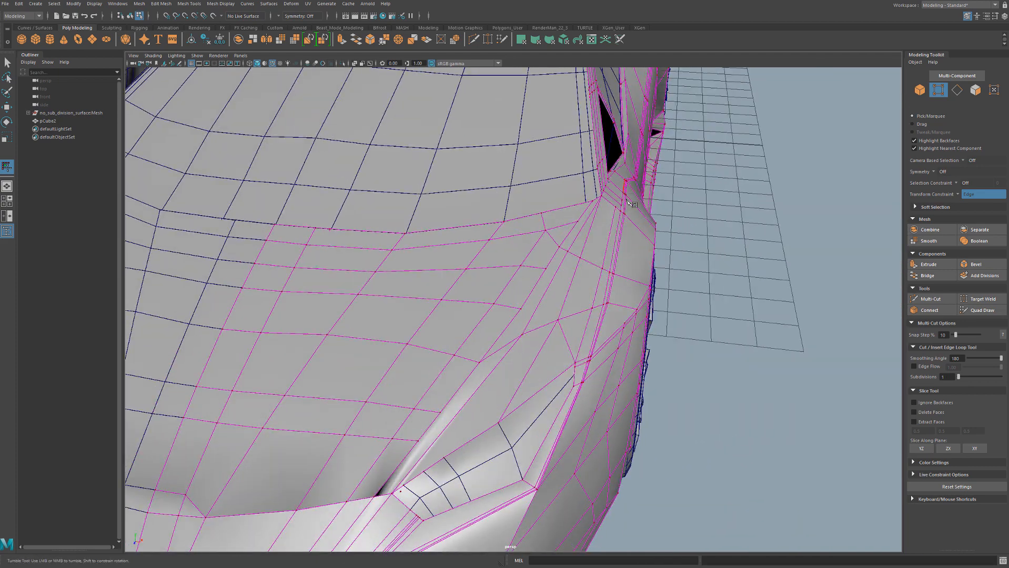
left_click_drag(624, 328, 463, 321, "alt")
middle_click_drag(606, 285, 568, 339, "alt")
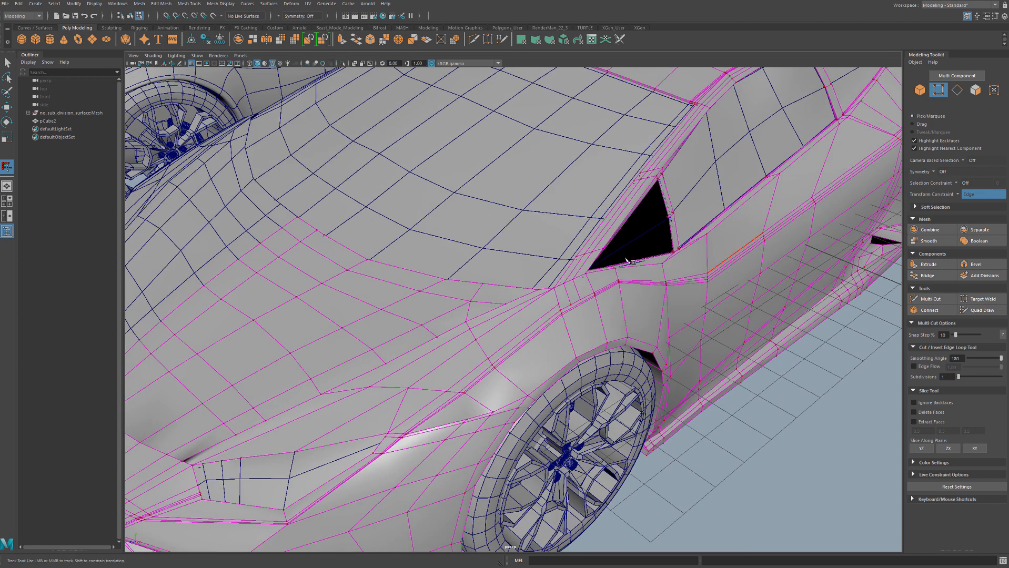
right_click_drag(666, 260, 566, 270, "alt")
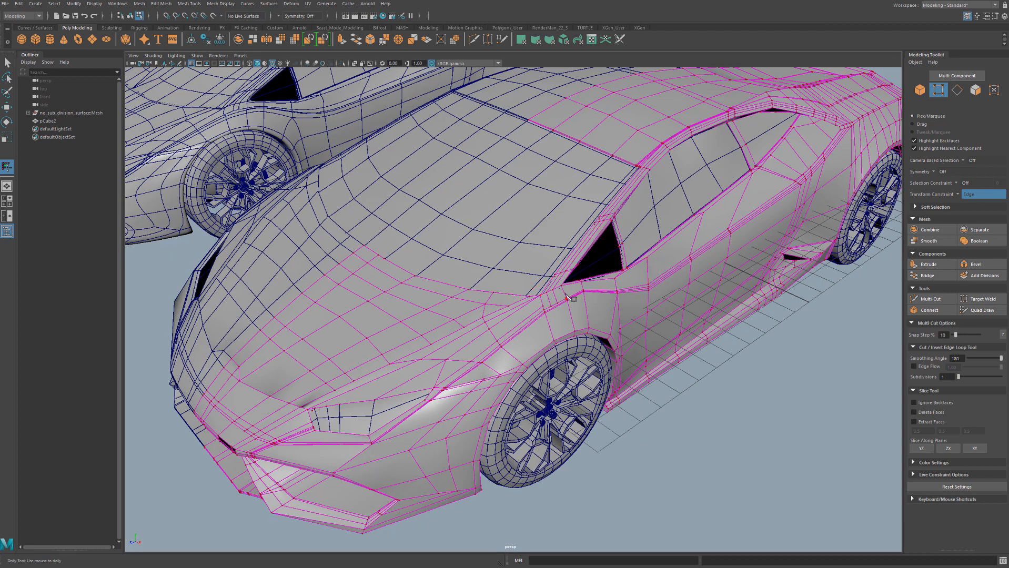
left_click(696, 241, "ctrl")
scroll(516, 315, "up", 5)
left_click_drag(513, 316, 487, 395, "alt")
scroll(433, 487, "down", 2)
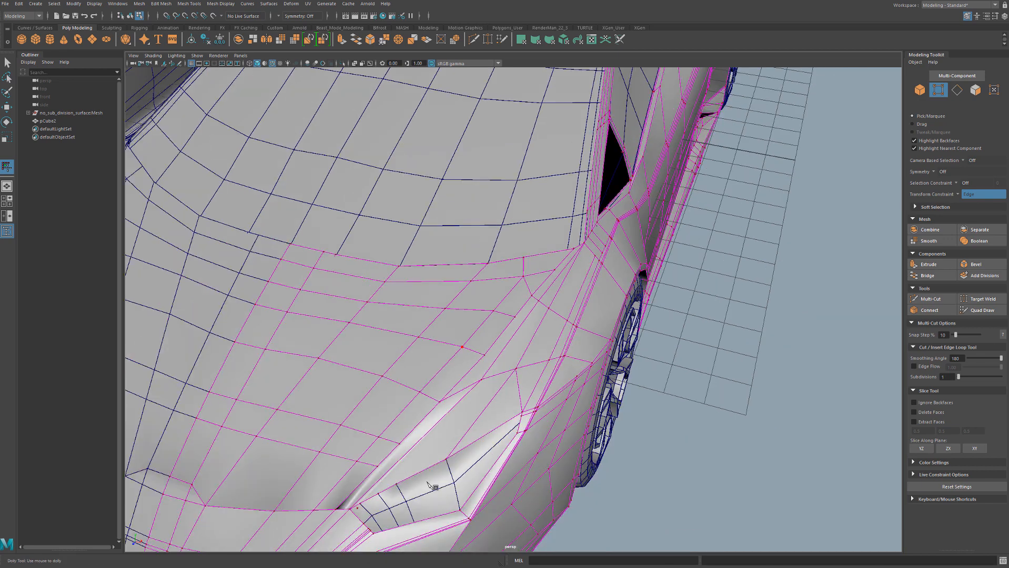
left_click_drag(632, 337, 561, 309, "alt")
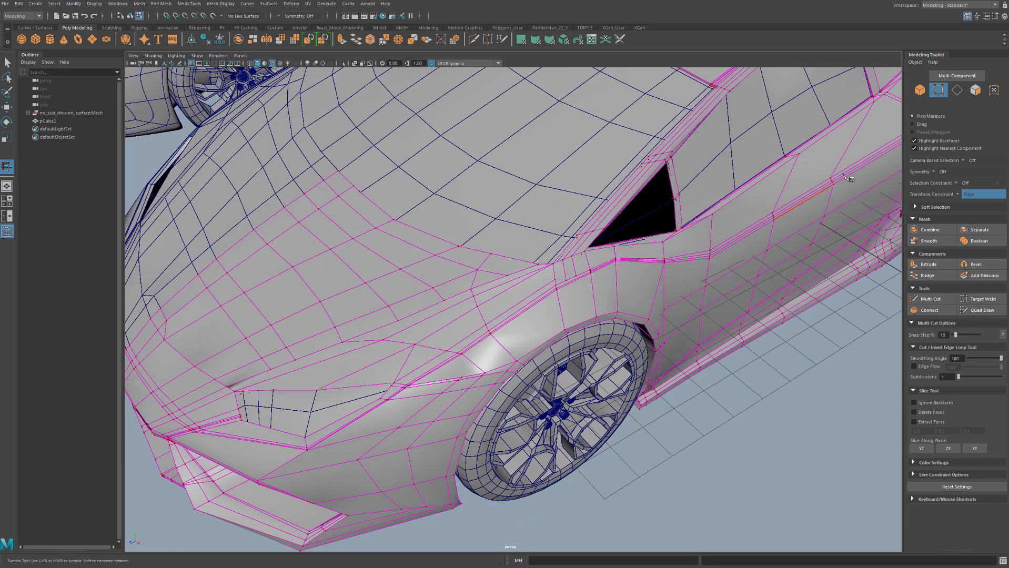
left_click_drag(489, 295, 584, 334, "alt")
Delete the old edge linking the fender vertex to the headlight's rear corner
scroll(605, 341, "up", 3)
key("q")
left_click(634, 360)
key("ctrl+Delete")
Move the vertices along the hood's outer edge lines to even out their spacing
left_click_drag(633, 356, 664, 298, "alt")
key("F9")
key("w")
left_click(659, 291)
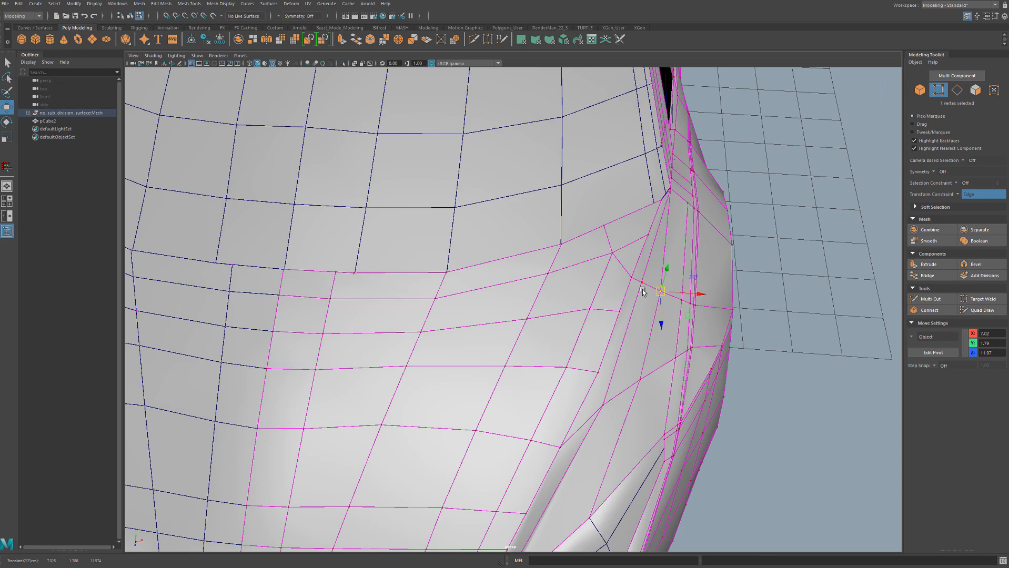
left_click(646, 285)
left_click(603, 403)
Delete the short edge near the hood's outer rear corner, below the windshield
scroll(603, 404, "down", 5)
left_click_drag(603, 403, 580, 306, "alt")
scroll(591, 334, "up", 5)
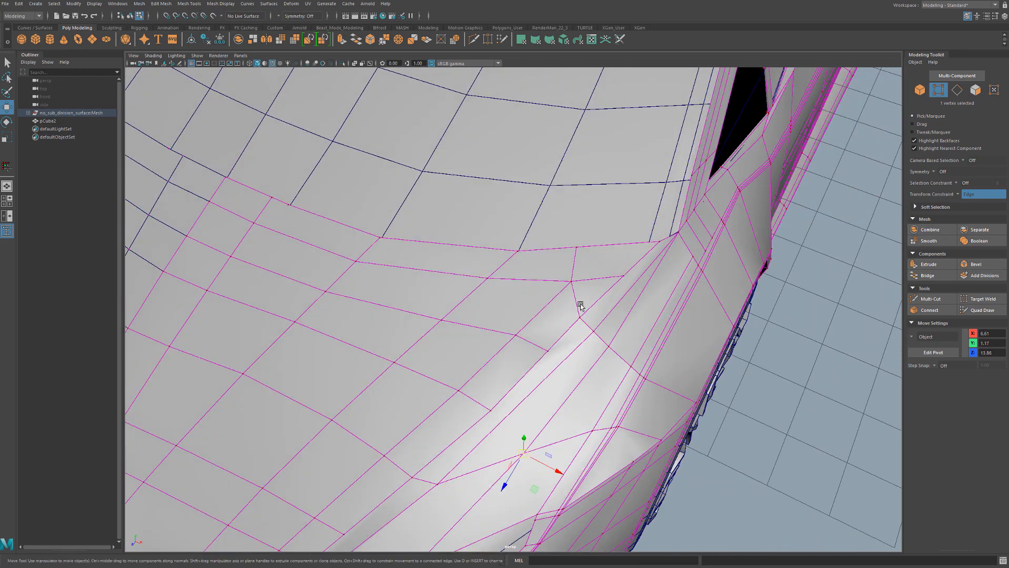
right_click_drag(576, 293, 575, 271)
left_click(575, 298)
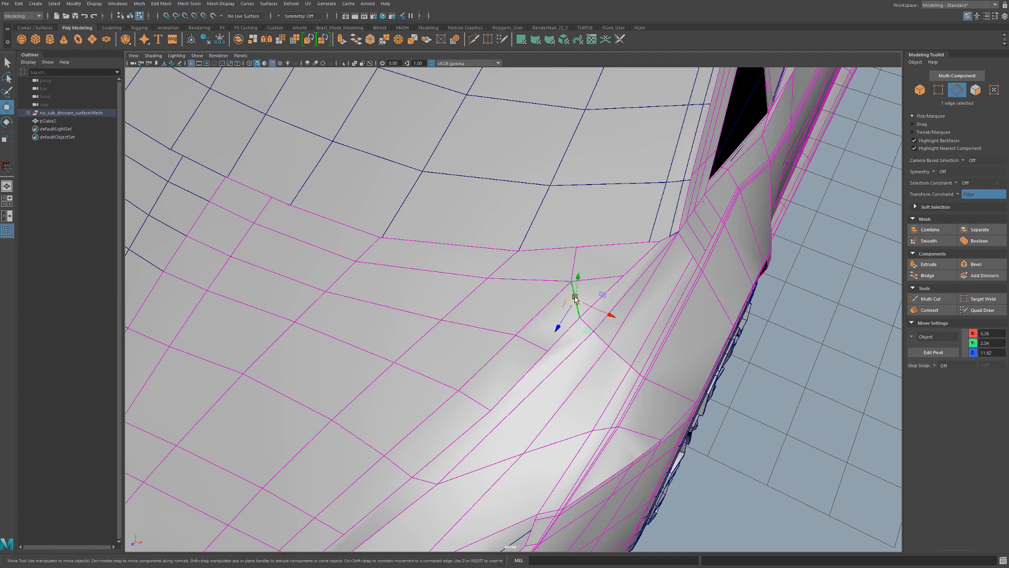
key("Delete")
key("q")
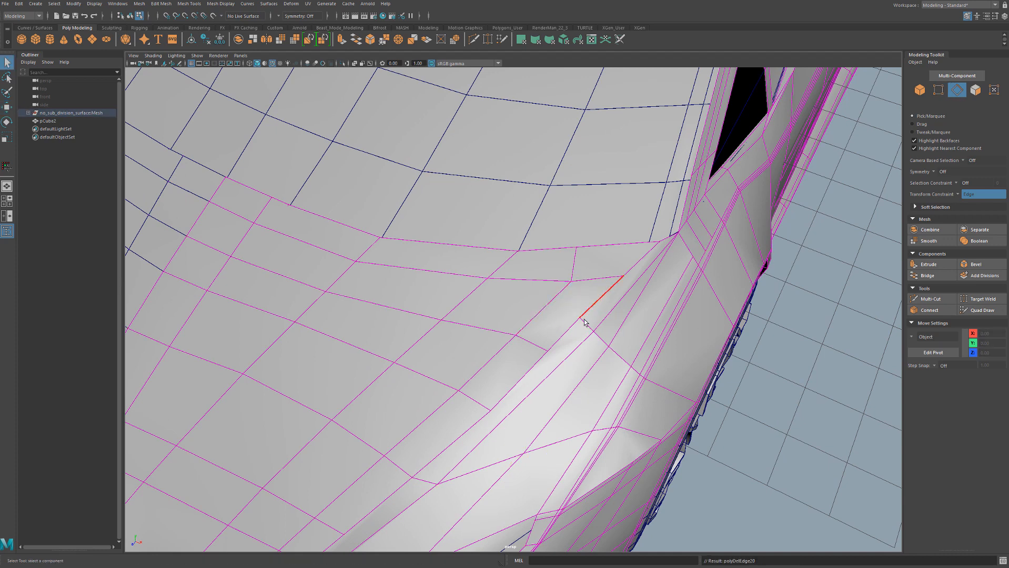
Target Weld the loose vertex ending the hood's edge row onto the neighbouring vertex, and reposition the welded row's vertices
key("F9")
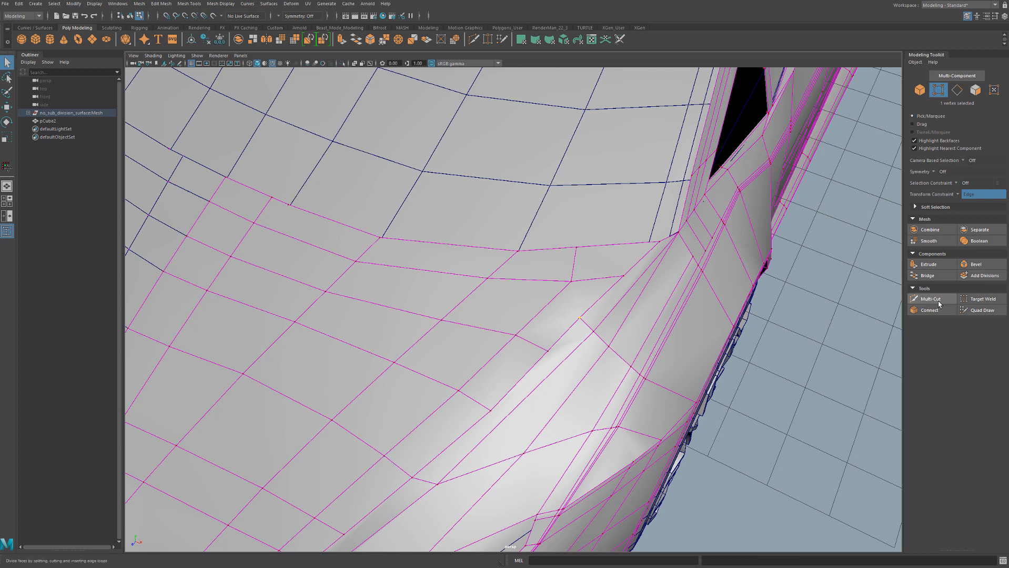
left_click(981, 300)
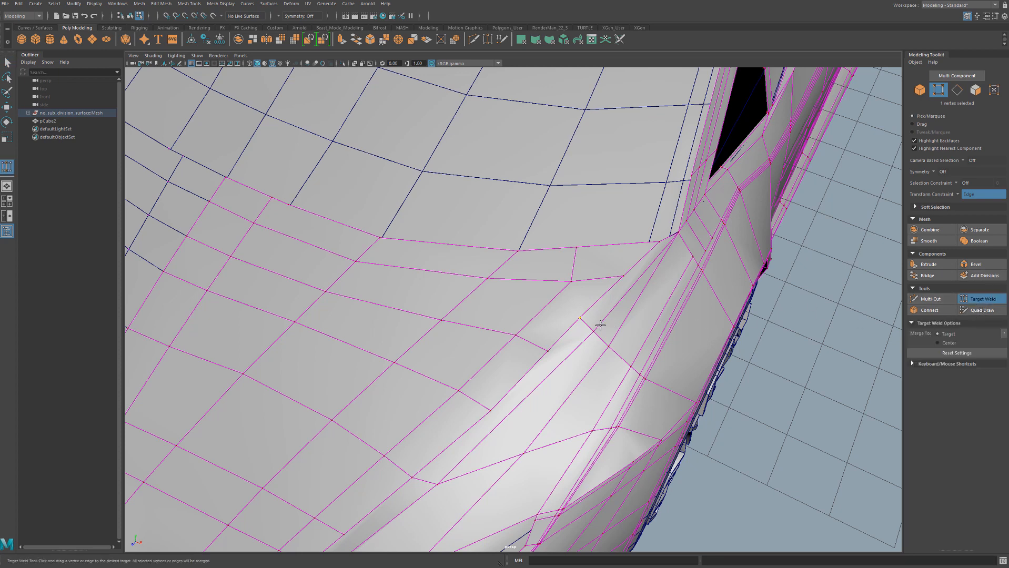
left_click_drag(550, 350, 627, 303)
key("q")
left_click(550, 331)
key("w")
left_click_drag(551, 332, 521, 356)
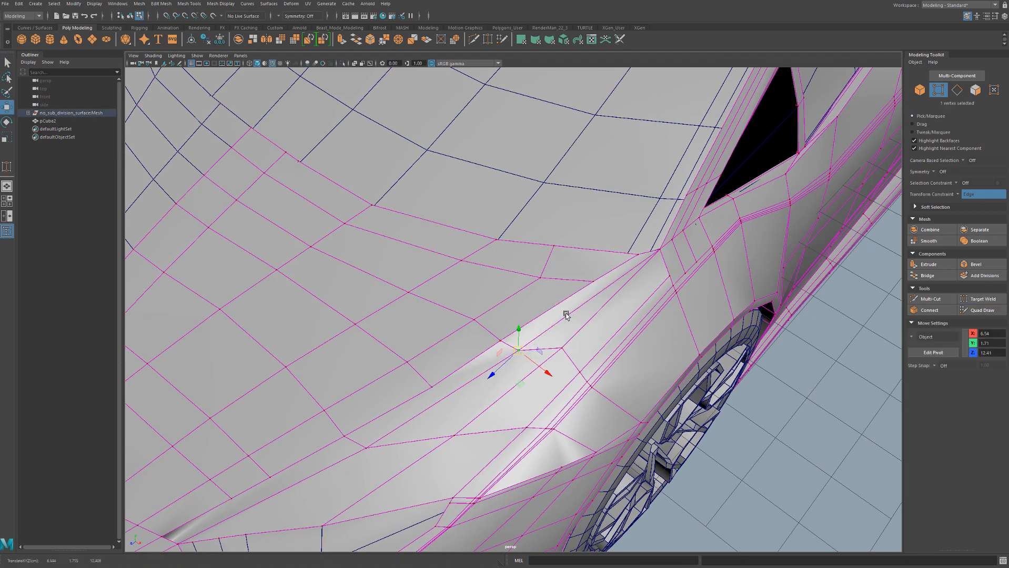
left_click_drag(476, 320, 518, 313)
Adjust the remaining vertices of the welded row across the hood and fender crease to smooth its curve
scroll(563, 385, "down", 3)
middle_click_drag(518, 313, 536, 343, "alt")
scroll(536, 343, "up", 3)
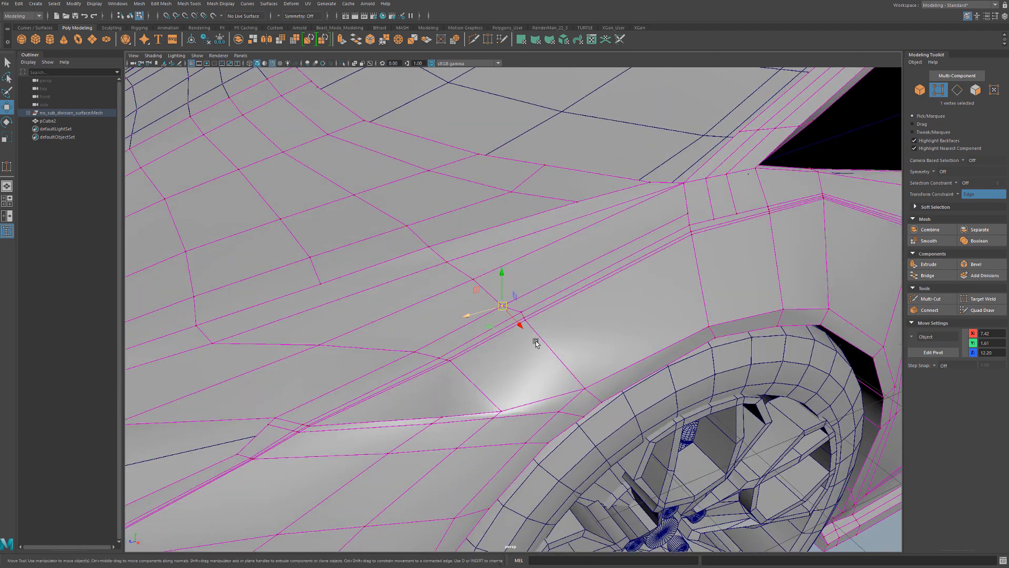
left_click_drag(521, 313, 624, 357)
scroll(518, 317, "up", 3)
scroll(542, 340, "down", 4)
middle_click_drag(684, 380, 639, 351, "alt")
double_click(693, 354)
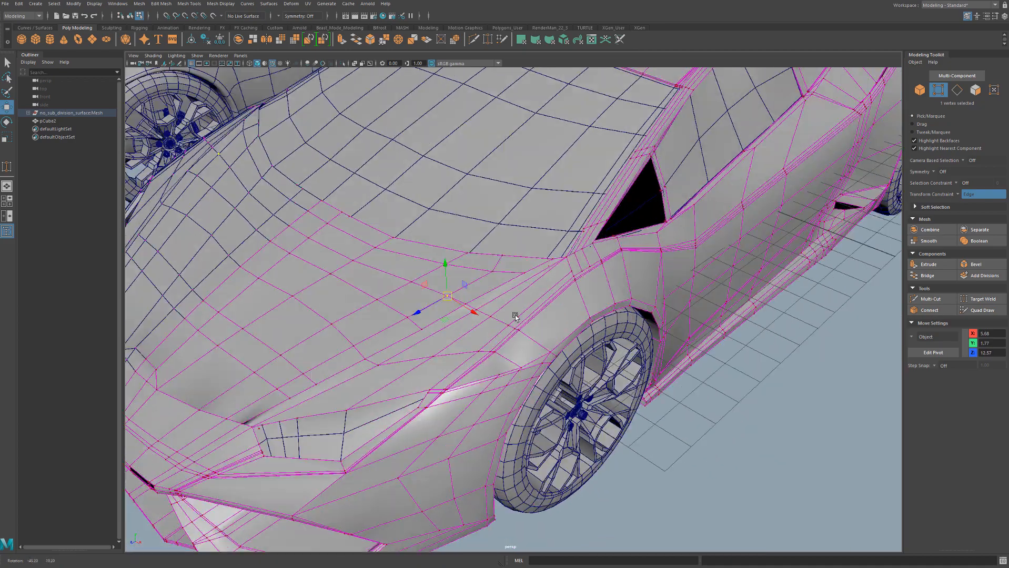
Preview the front fender and wheel arch with smoothing from the side, and return to the unsmoothed display
scroll(516, 315, "up", 4)
left_click_drag(515, 315, 480, 304, "alt")
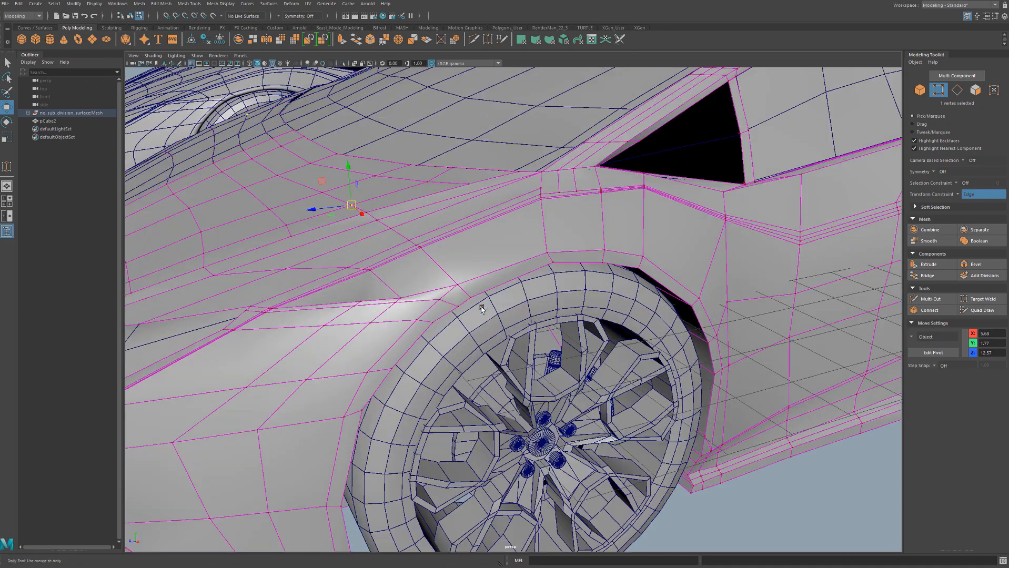
middle_click_drag(480, 304, 620, 304, "alt")
left_click_drag(621, 304, 428, 304, "alt")
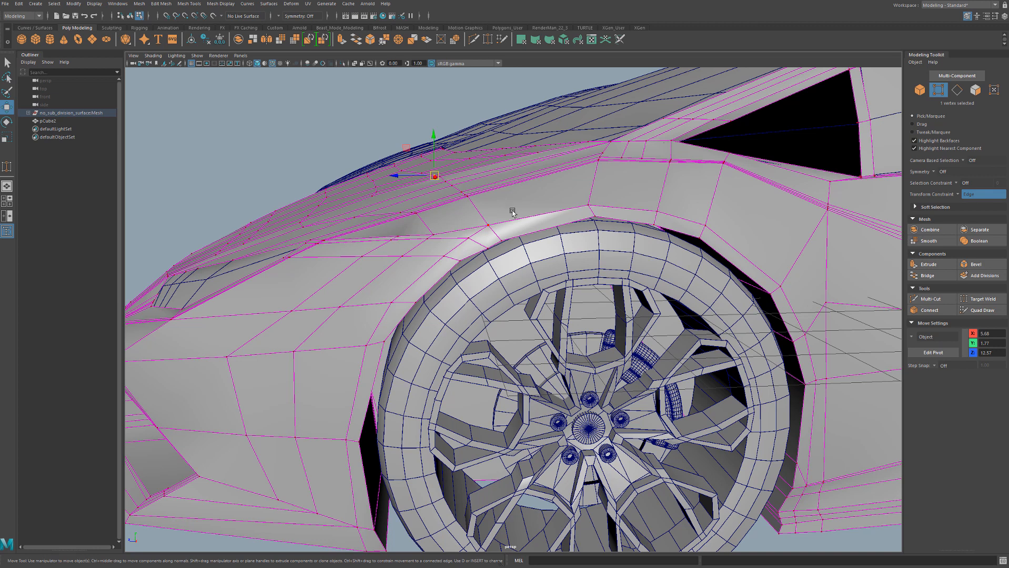
key("3")
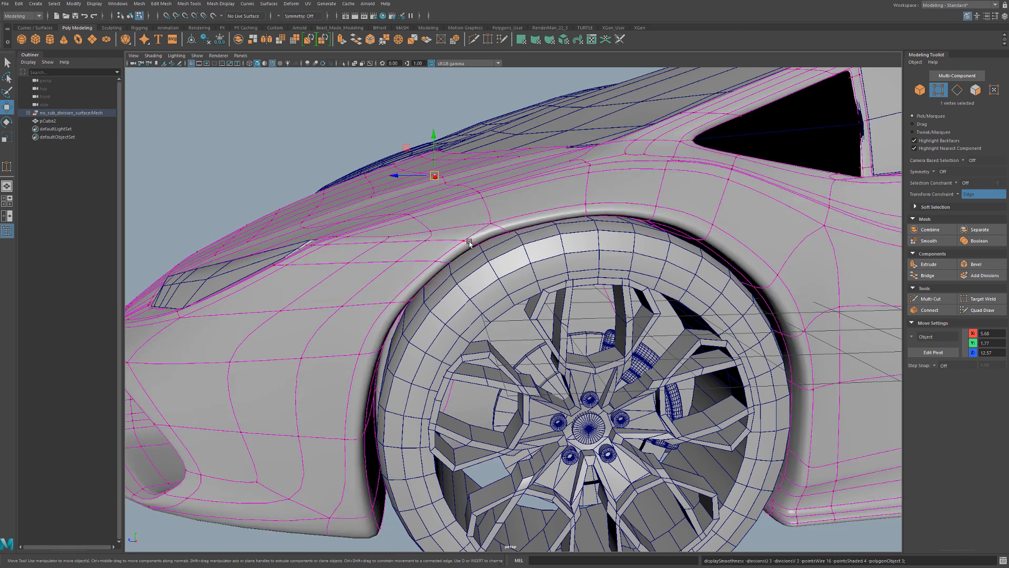
key("1")
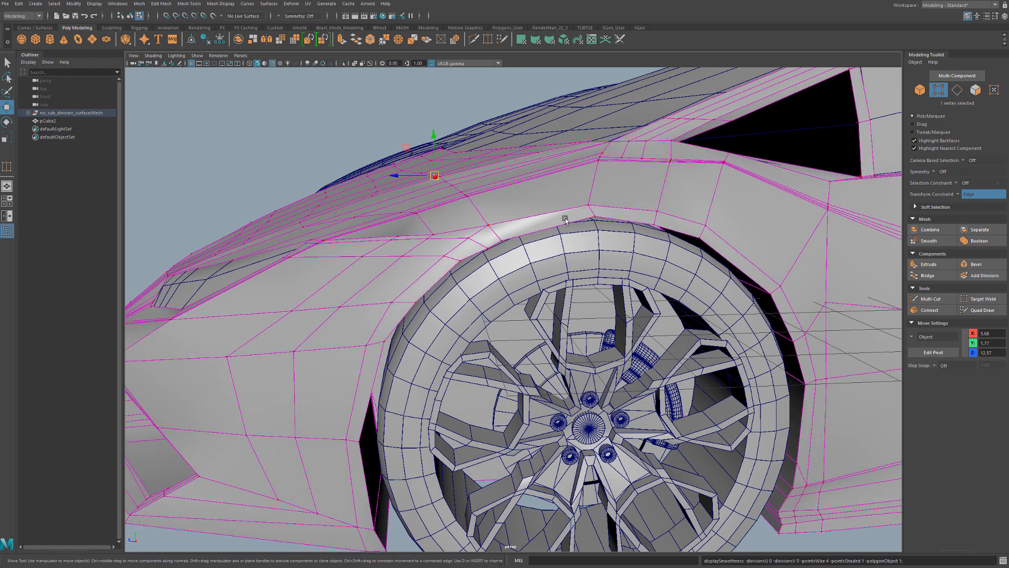
Delete the edge row running from behind the headlight's rear corner across the fender to the wheel arch
scroll(648, 236, "down", 5)
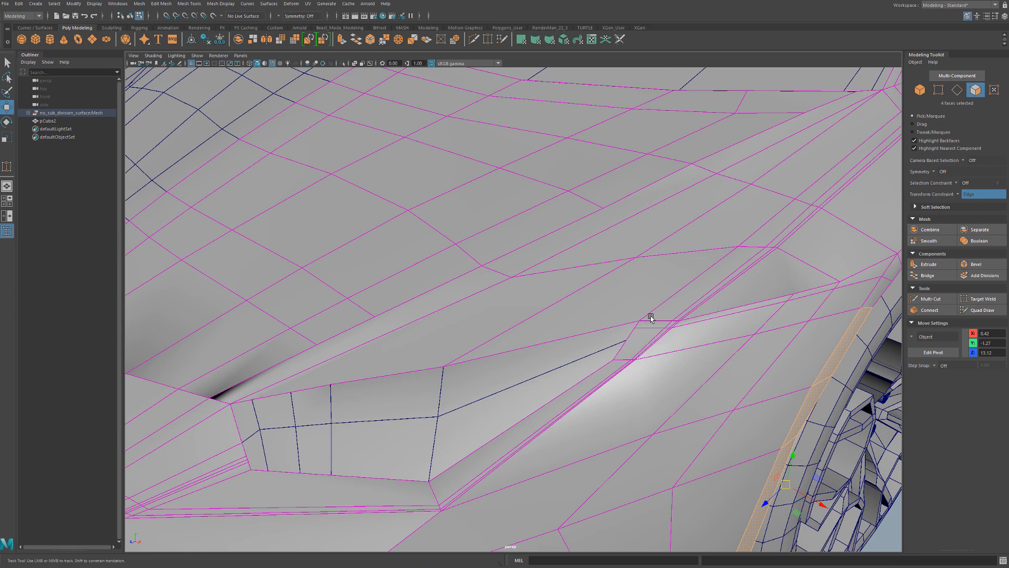
left_click_drag(651, 317, 633, 315, "alt")
right_click_drag(634, 315, 641, 280)
double_click(626, 332)
left_click_drag(632, 331, 655, 343, "alt")
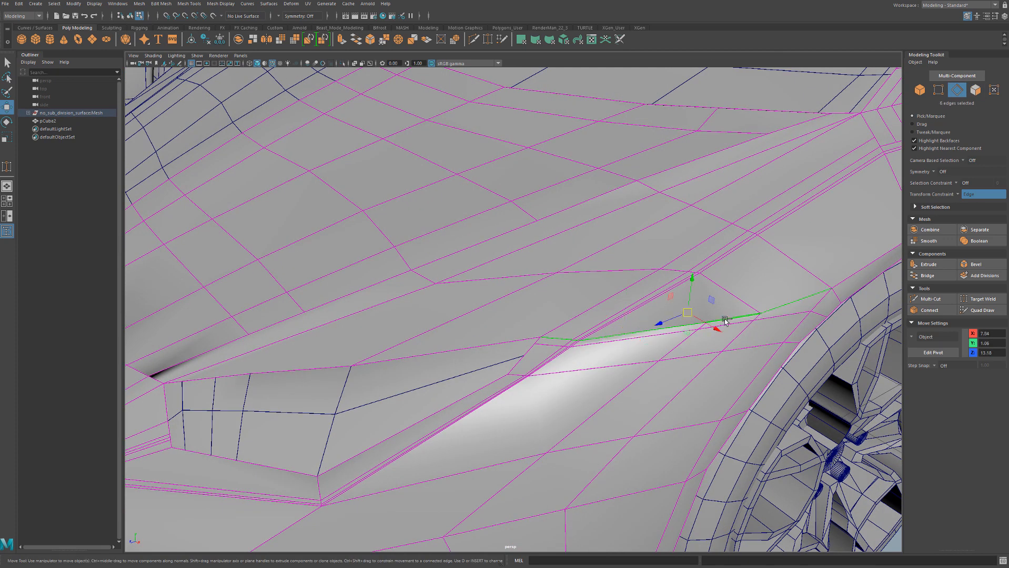
key("ctrl+Delete")
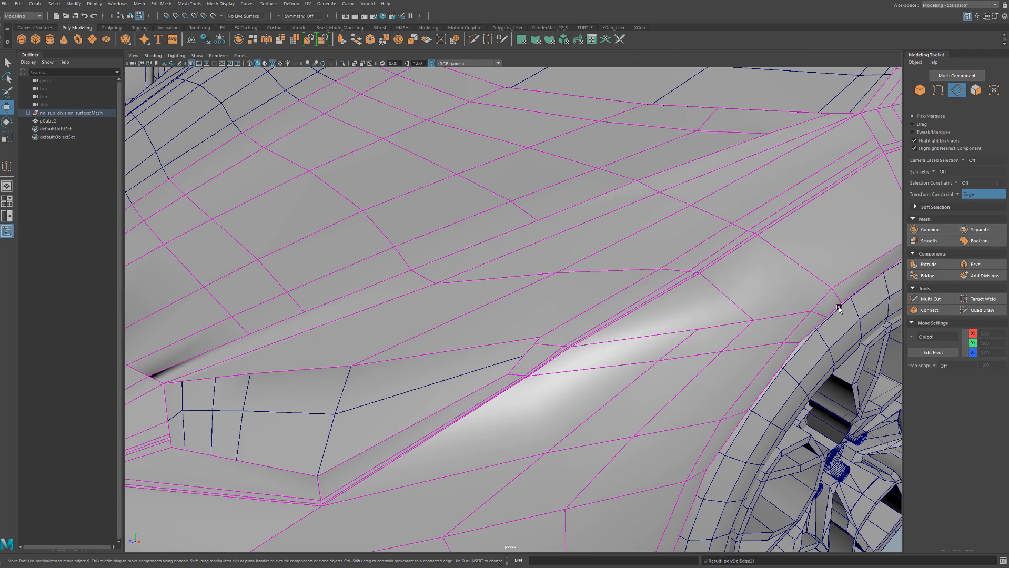
Target Weld the vertex at the headlight's rear corner onto the neighbouring vertex on the fender crease
mouse_move(568, 343)
left_mouse_down("alt")
mouse_move(602, 320)
mouse_move(559, 324)
left_mouse_up("alt")
key("q")
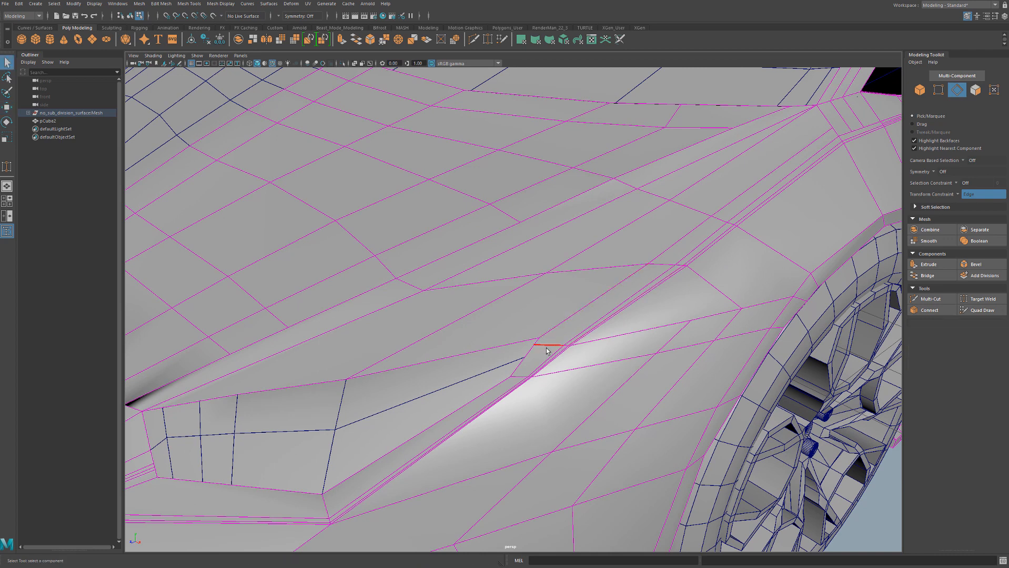
key("F9")
left_click(982, 298)
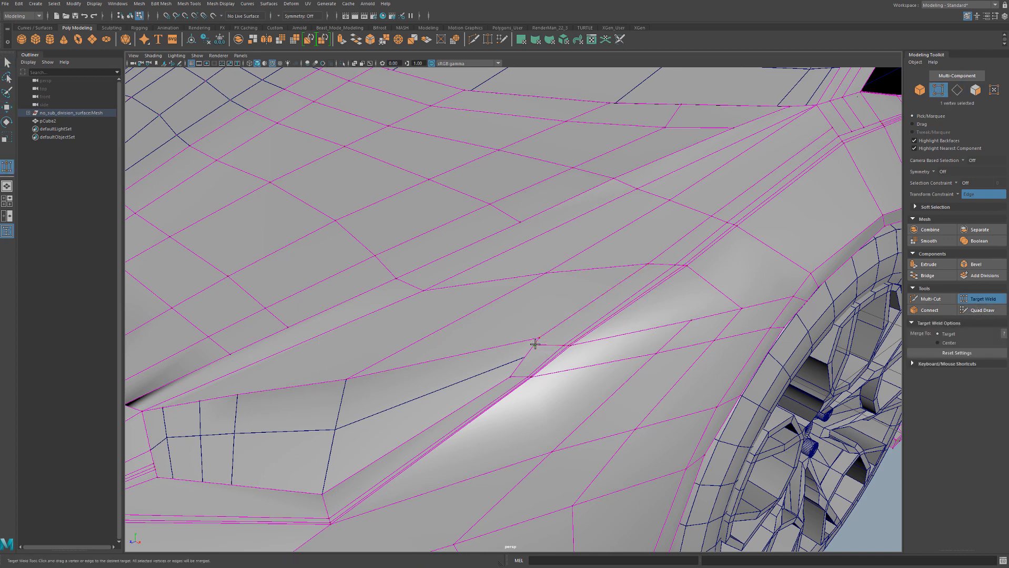
left_click_drag(538, 338, 595, 318)
key("q")
left_click(559, 349)
key("w")
Delete the extra edge loop running along the fender crease above the front wheel
right_click_drag(637, 237, 640, 208)
double_click(795, 234)
mouse_move(795, 234)
left_mouse_down("alt")
mouse_move(673, 318)
mouse_move(731, 284)
left_mouse_up("alt")
key("ctrl+Delete")
Nudge the fender crease vertices behind the headlight to straighten the edge lines
scroll(691, 312, "up", 6)
middle_click_drag(749, 282, 665, 316, "alt")
left_click_drag(665, 316, 669, 315, "alt")
key("q")
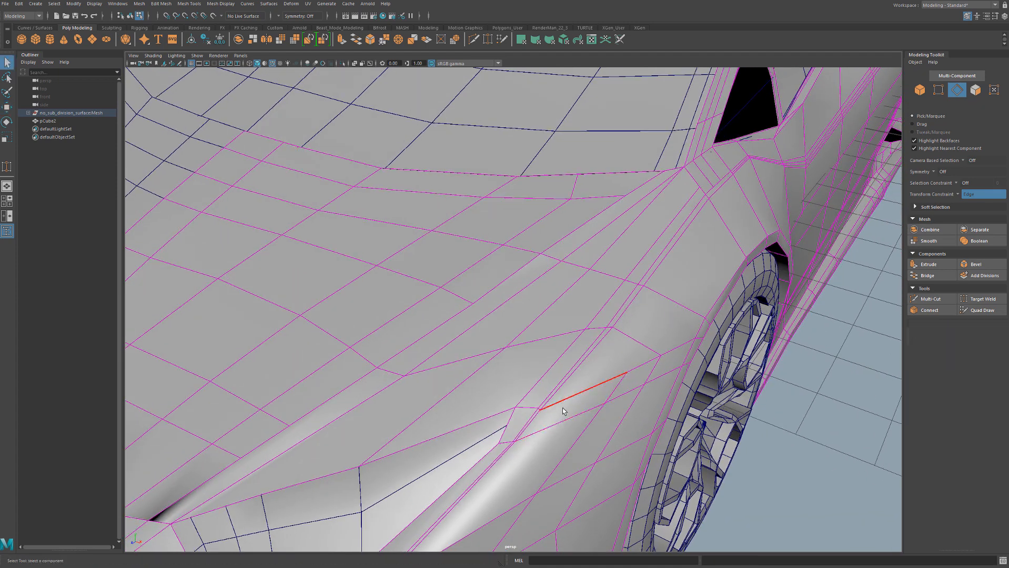
key("F9")
key("w")
left_click_drag(543, 409, 544, 408)
left_click(611, 330)
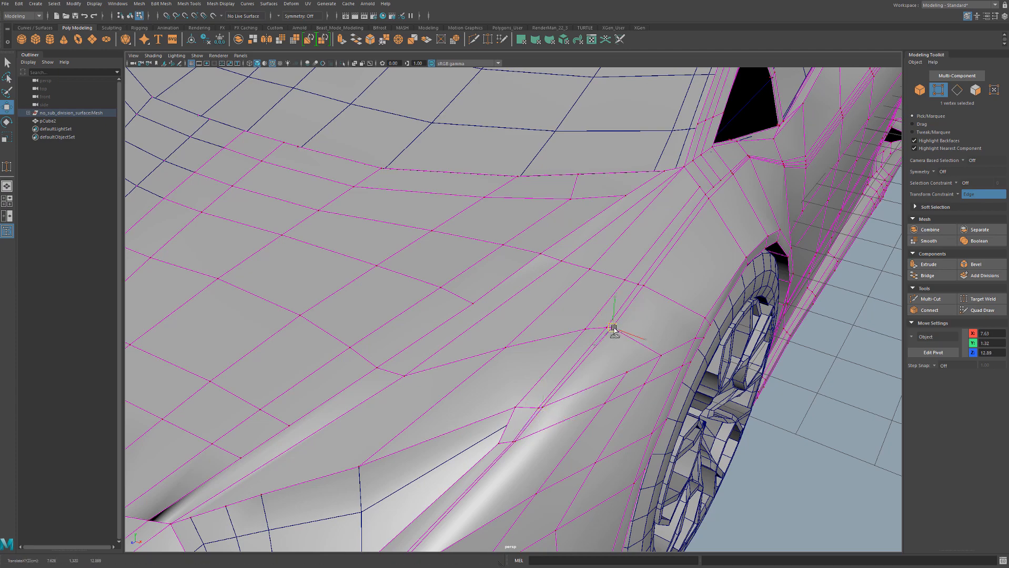
Delete the edge row on the hood above the headlight after comparing the hood and fender profile in the side view
left_click_drag(610, 330, 506, 353, "alt")
key("space")
key("space")
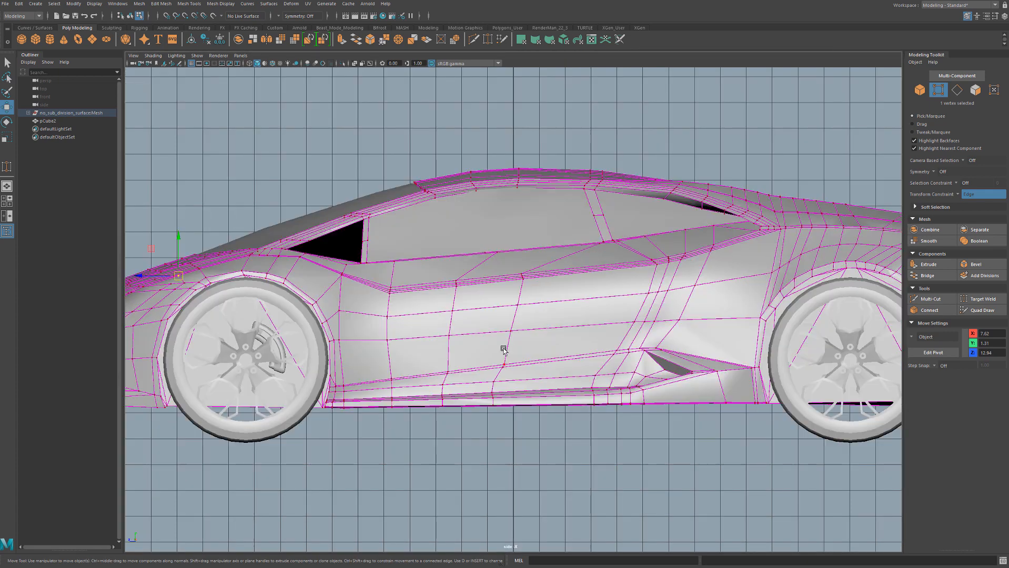
middle_click_drag(181, 285, 591, 352, "alt")
scroll(536, 359, "up", 5)
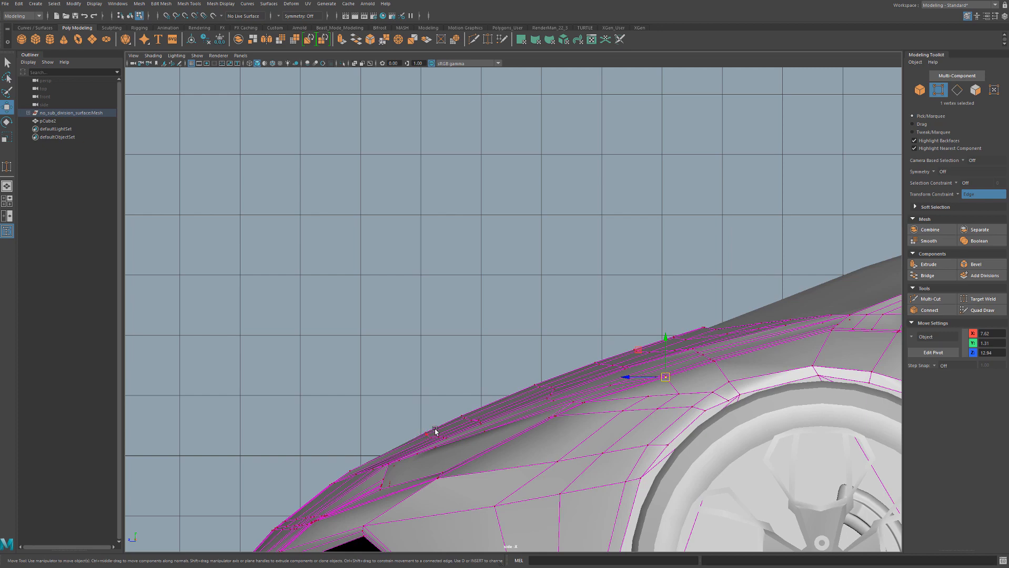
key("space")
key("space")
left_click_drag(542, 255, 491, 259, "alt")
right_click_drag(491, 259, 501, 221)
double_click(474, 300)
scroll(474, 300, "down", 5)
left_click_drag(475, 300, 444, 302, "alt")
middle_click_drag(444, 302, 485, 355, "alt")
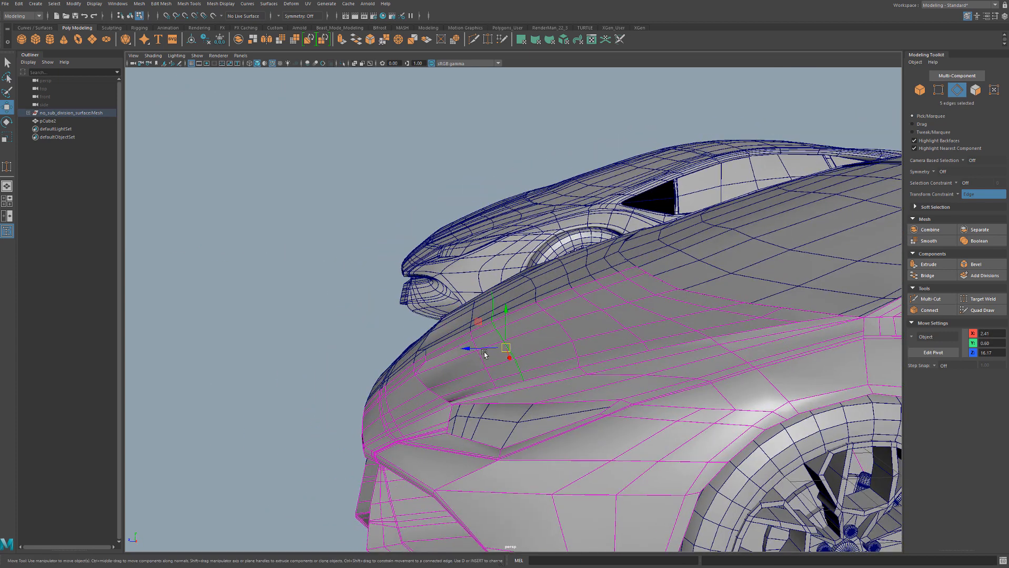
key("Delete")
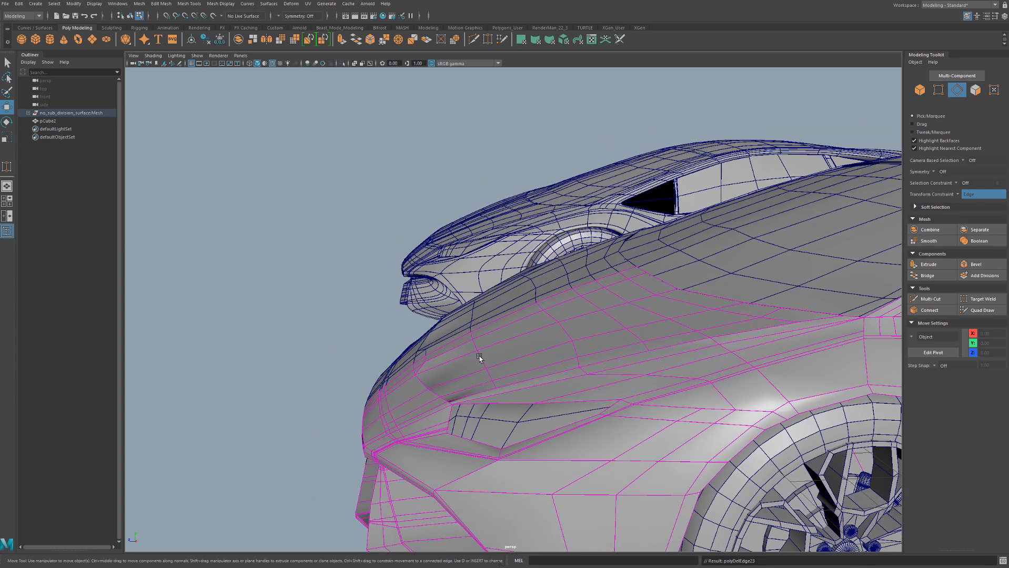
Multi-Cut a new edge line from the end of the hood's crosswise row above the headlight across the fender to the wheel arch
key("3")
left_click_drag(598, 333, 640, 323, "alt")
left_click_drag(513, 334, 497, 375, "alt")
right_click_drag(496, 375, 656, 382, "alt")
left_click_drag(656, 383, 554, 380, "alt")
left_click_drag(642, 348, 561, 367, "alt")
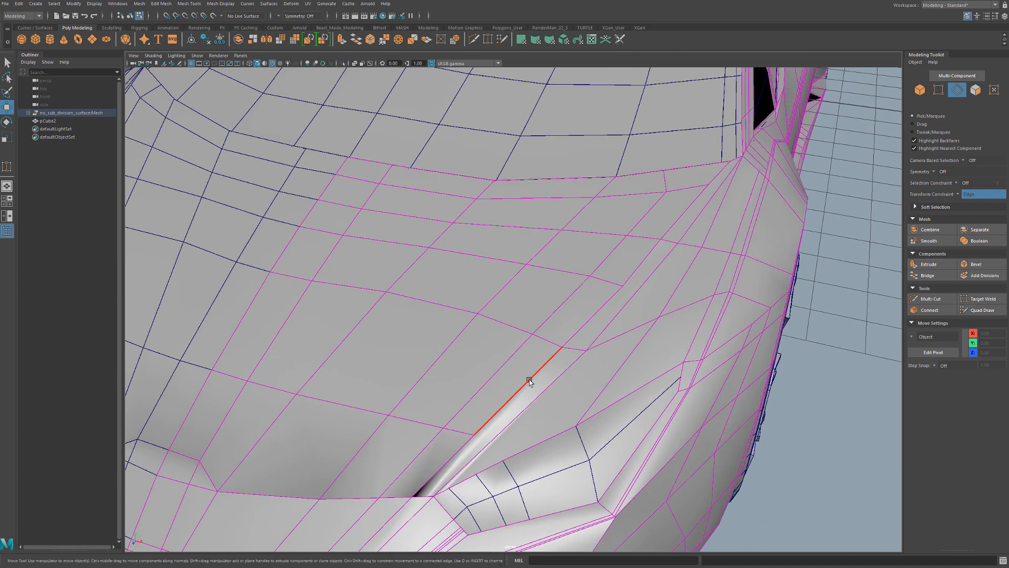
key("ctrl+shift+x")
left_click(474, 435)
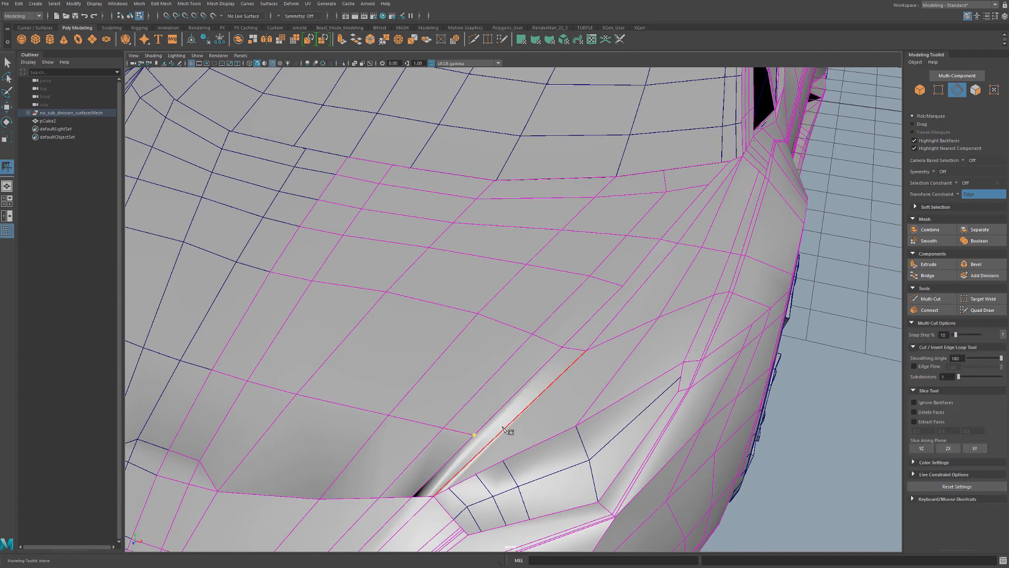
left_click(507, 426)
left_click(603, 388)
middle_click_drag(603, 389, 426, 427, "alt")
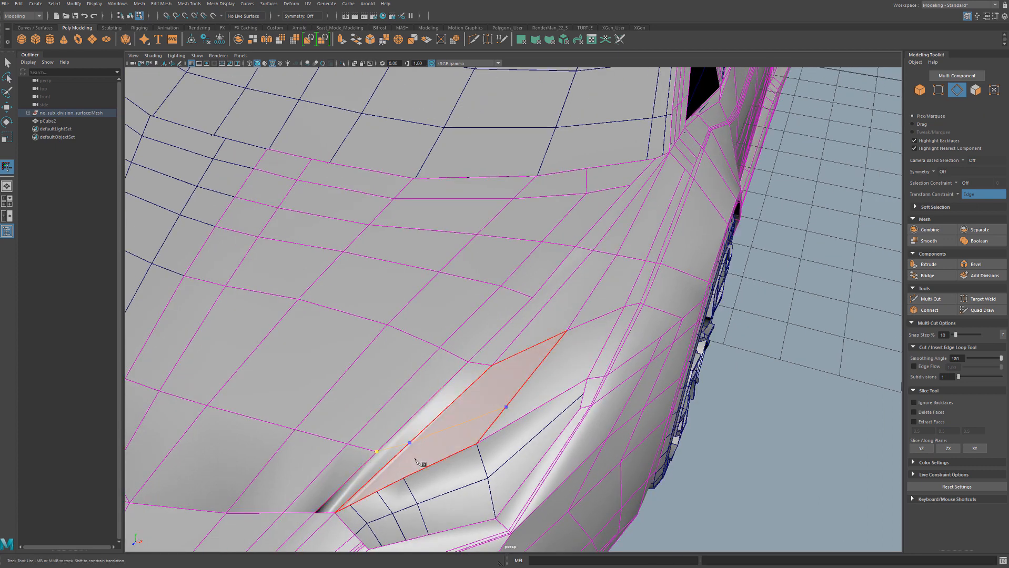
left_click(601, 353)
left_click_drag(600, 353, 586, 370, "alt")
left_click(593, 382)
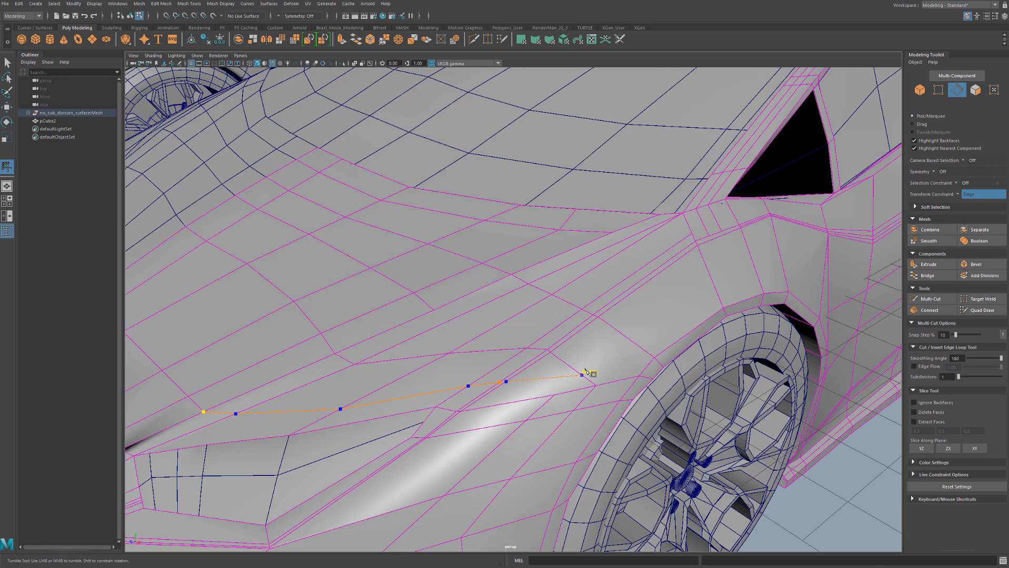
right_click(640, 377)
Remove the short edges on the fender between the crease behind the headlight and the front of the wheel arch
left_click_drag(486, 387, 419, 406, "alt")
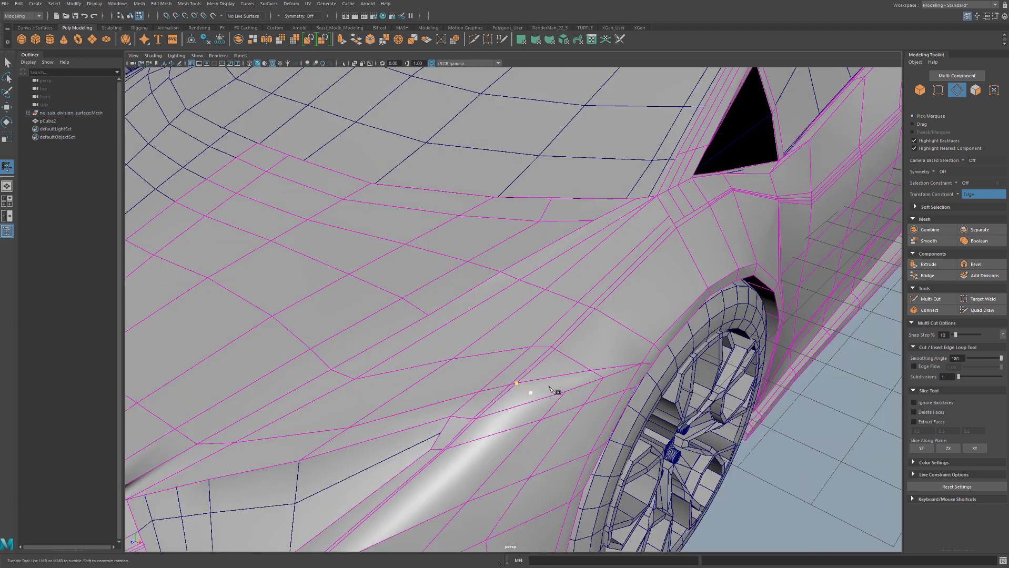
mouse_move(500, 380)
left_mouse_down("alt")
mouse_move(530, 400)
mouse_move(484, 377)
left_mouse_up("alt")
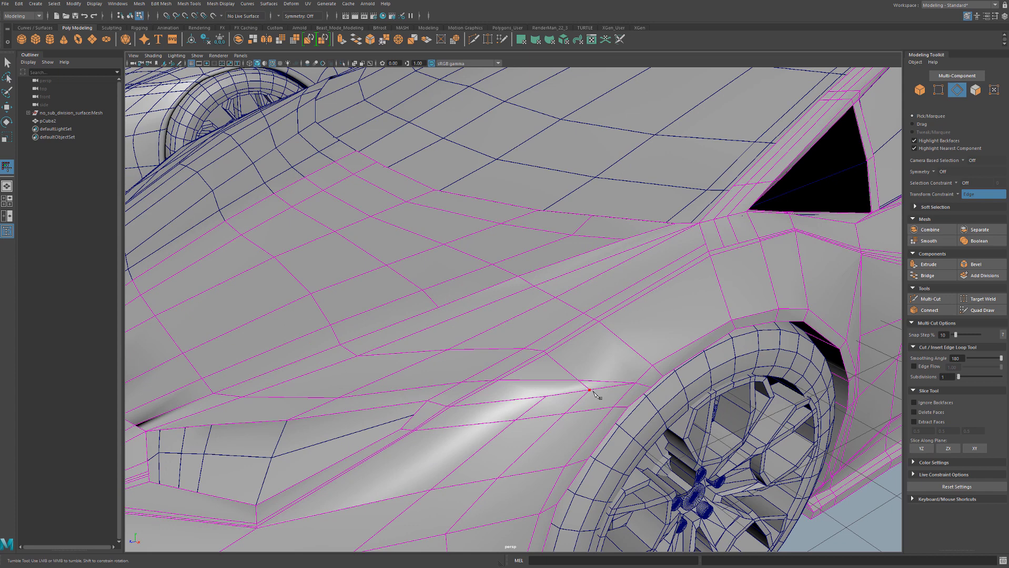
key("q")
left_click(553, 361)
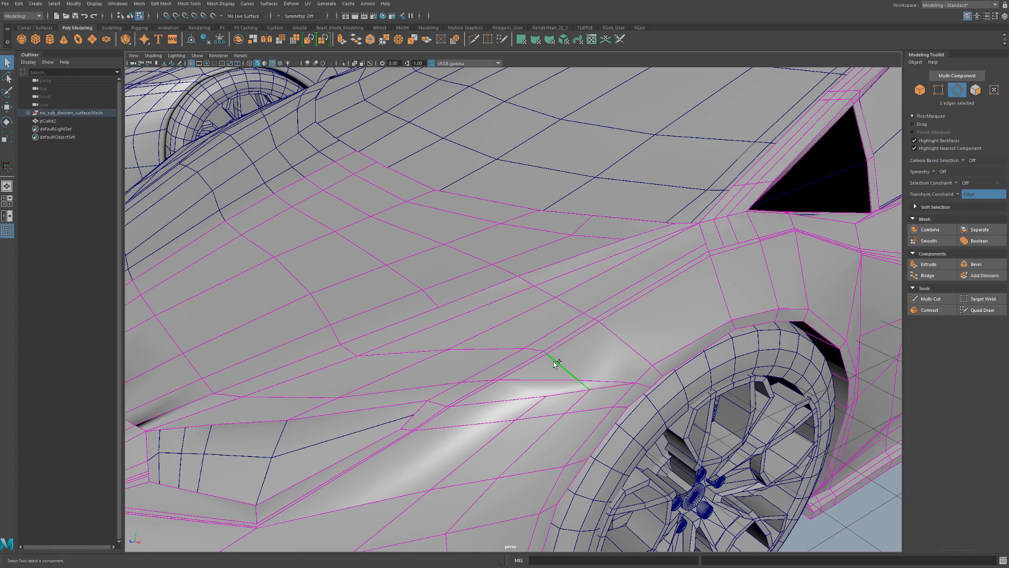
left_click_drag(557, 363, 595, 389, "alt")
Multi-Cut an edge line following the front wheel arch from the fender bulge around to the vertical edge behind the arch
key("ctrl+shift+x")
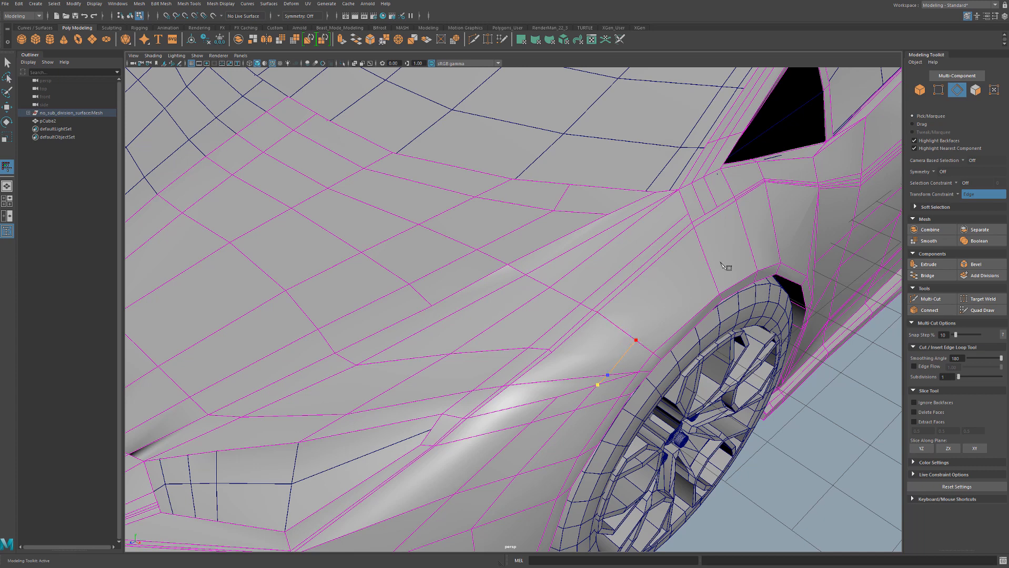
left_click(750, 245)
left_click_drag(743, 248, 703, 221, "alt")
middle_click_drag(776, 282, 605, 289, "alt")
left_click(627, 289)
left_click(710, 329)
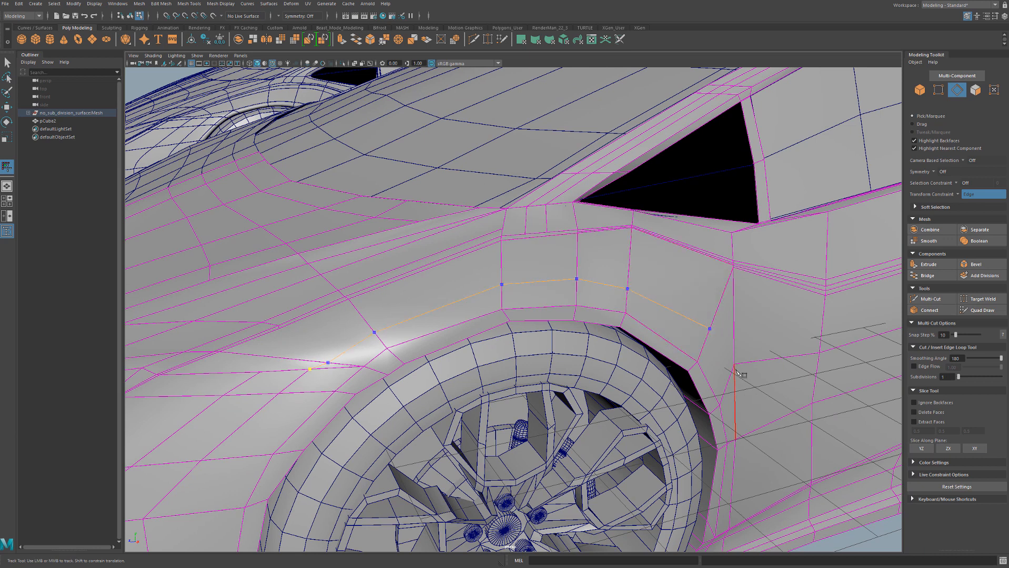
right_click(734, 365)
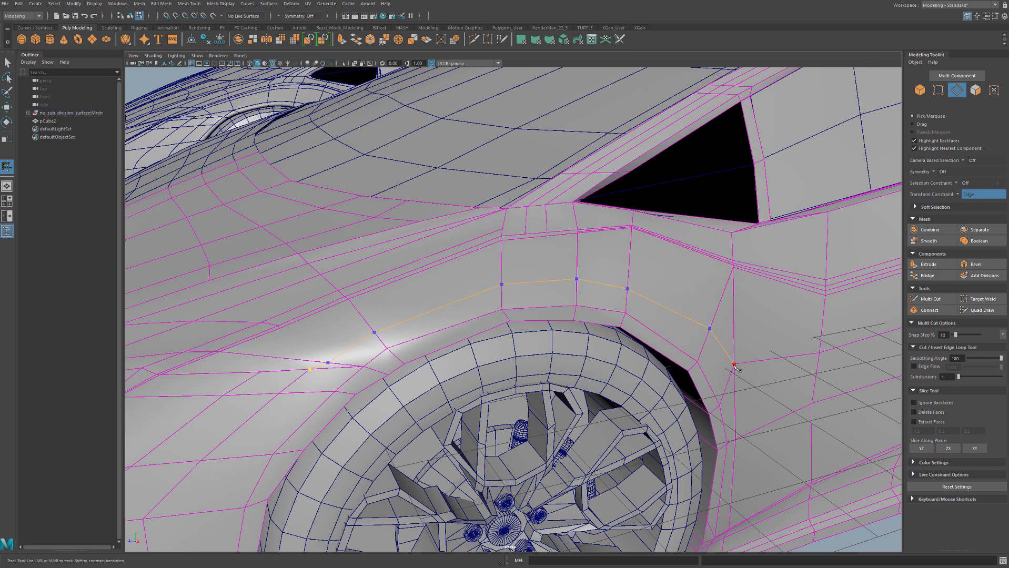
Delete the diagonal edge behind the front wheel arch and cut a straighter replacement from the window sill down toward the arch
key("q")
left_click(725, 314)
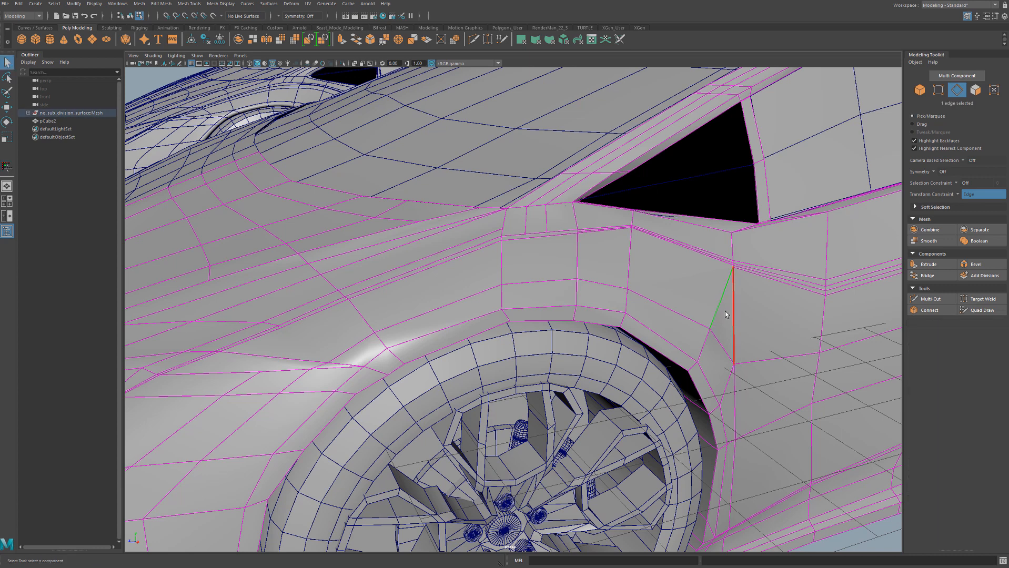
key("Delete")
left_click_drag(706, 307, 707, 311, "alt")
key("ctrl+shift+x")
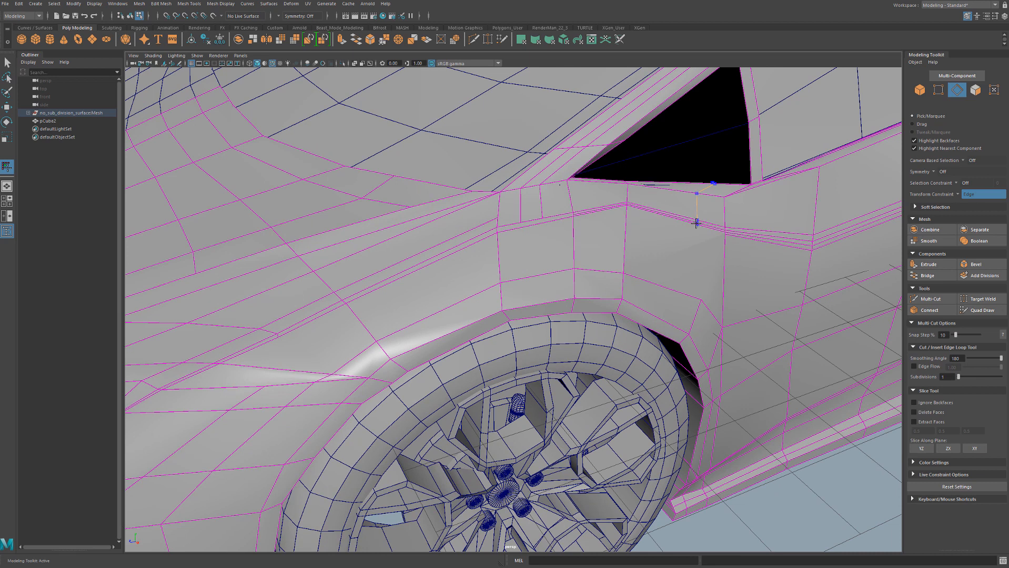
key("Return")
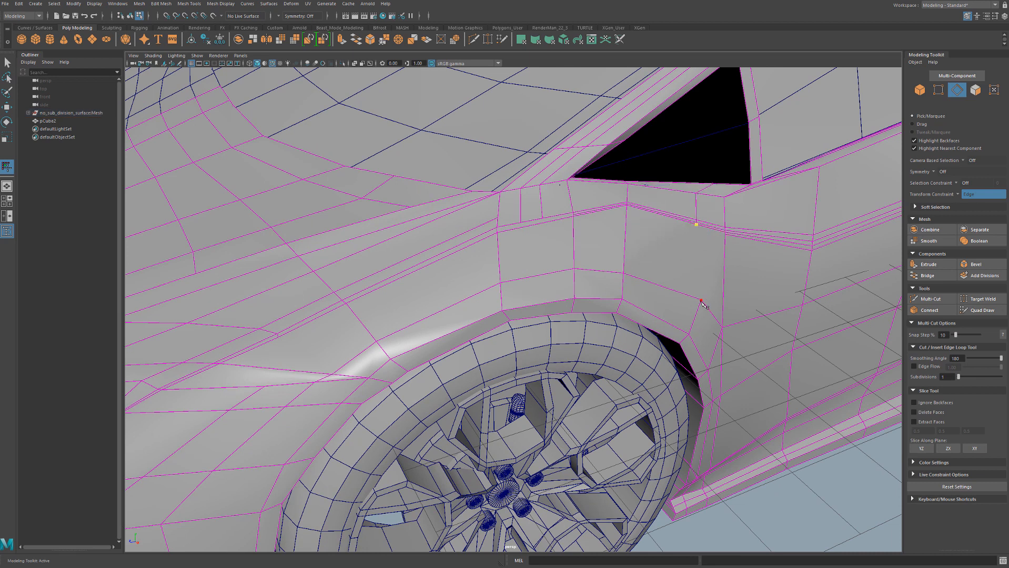
key("q")
Delete the extra support edge loops running around the side window frame and along the door and front fender crease
left_click_drag(693, 345, 591, 282, "alt")
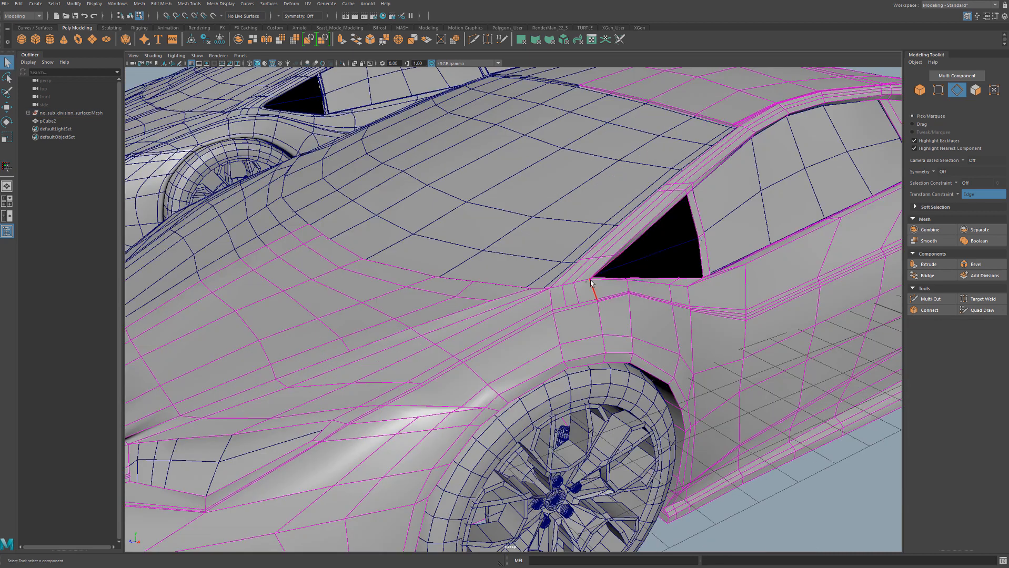
double_click(561, 301)
double_click(576, 292)
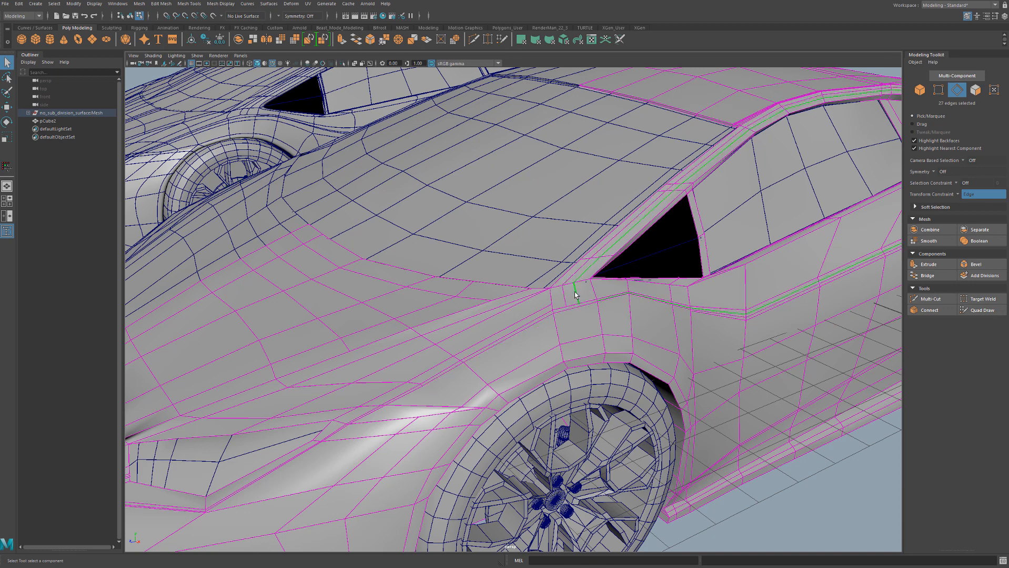
double_click(564, 293, "shift")
middle_click_drag(599, 300, 474, 339, "alt")
scroll(475, 339, "down", 2)
left_click_drag(567, 312, 567, 317, "alt")
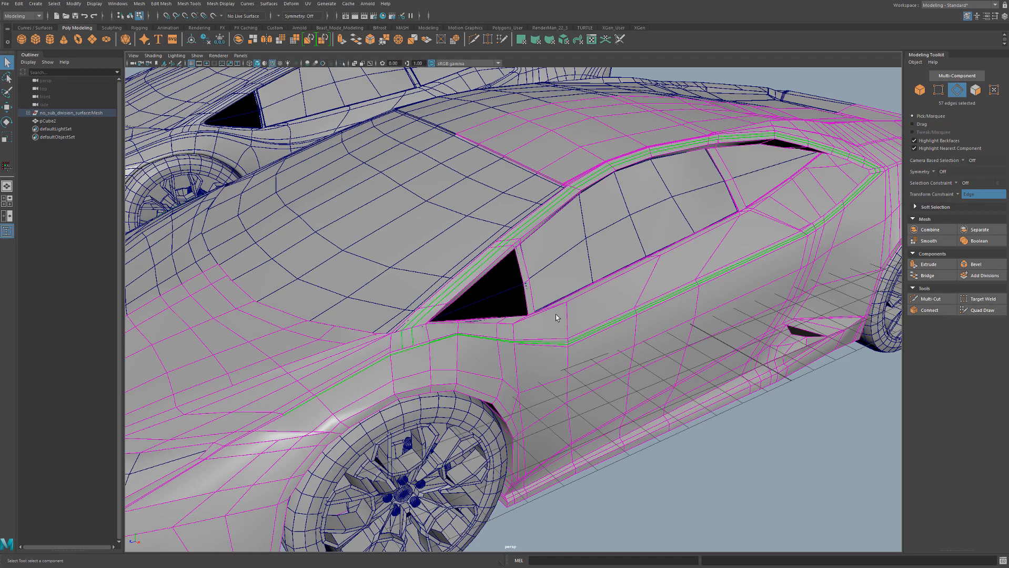
key("ctrl+Delete")
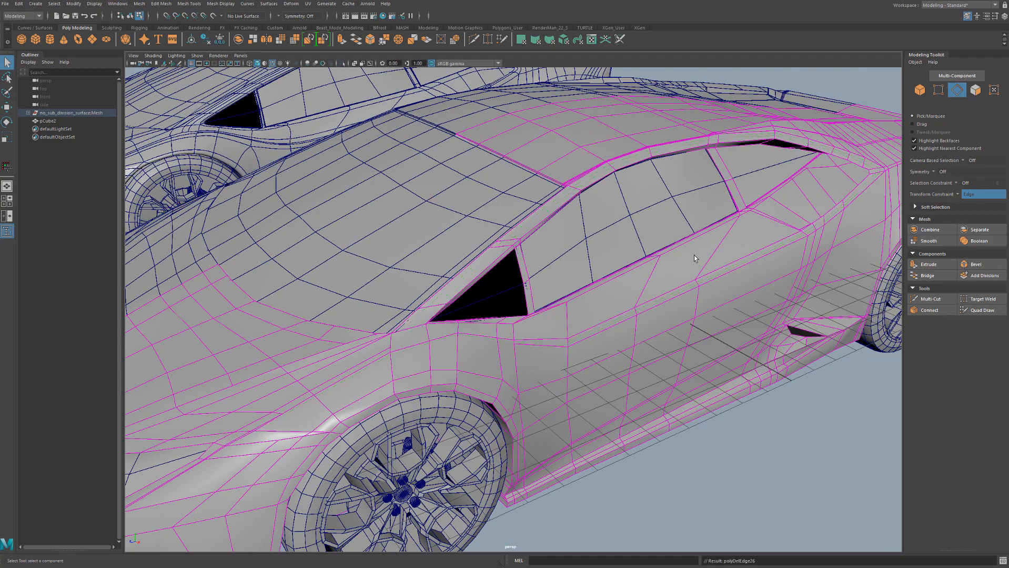
Delete the edge row that dead-ends on the hood beside the fender
scroll(448, 447, "up", 1)
left_click_drag(461, 367, 600, 309, "alt")
middle_click_drag(537, 326, 624, 254, "alt")
mouse_move(623, 253)
left_mouse_down("alt")
mouse_move(631, 273)
mouse_move(610, 260)
left_mouse_up("alt")
middle_click_drag(611, 260, 579, 302, "alt")
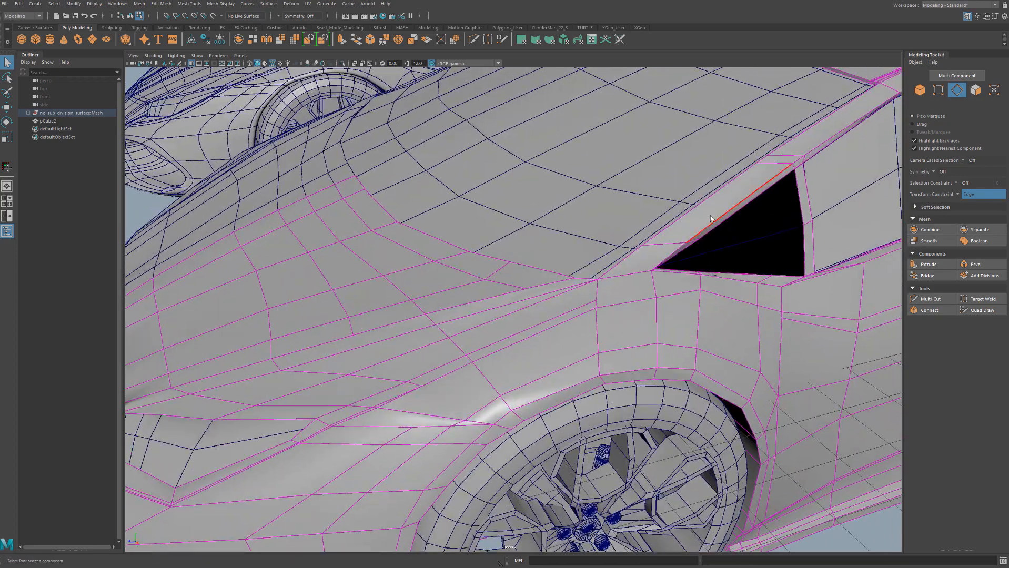
left_click_drag(625, 371, 531, 304, "alt")
mouse_move(447, 262)
left_mouse_down("alt")
mouse_move(442, 247)
mouse_move(455, 248)
left_mouse_up("alt")
right_click(442, 247)
double_click(443, 240)
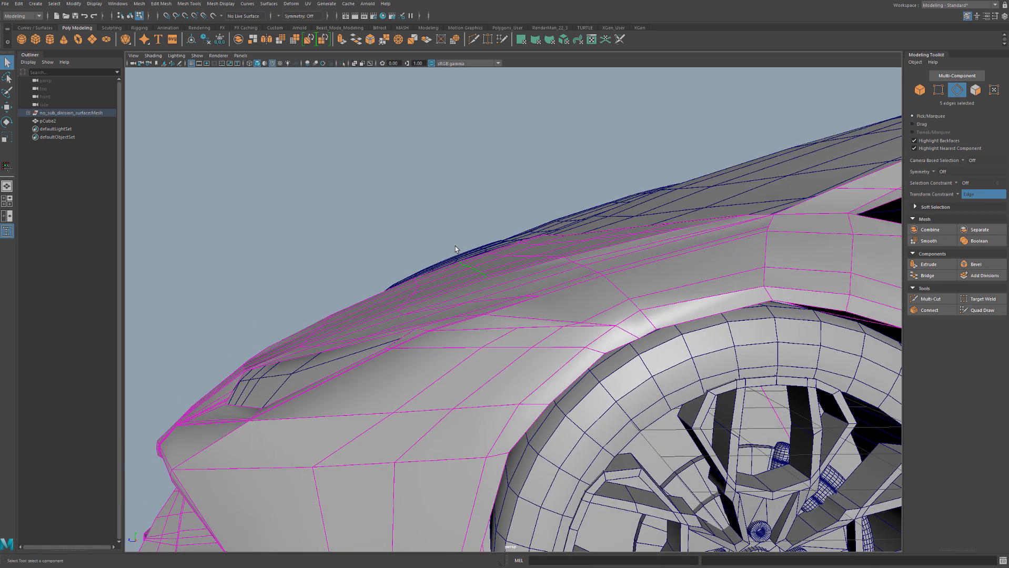
key("Delete")
Delete the extra edge row running from the fender crease along the headlight's outer and lower edges on this side of the car
left_click_drag(393, 260, 569, 312, "alt")
right_click_drag(569, 313, 570, 292)
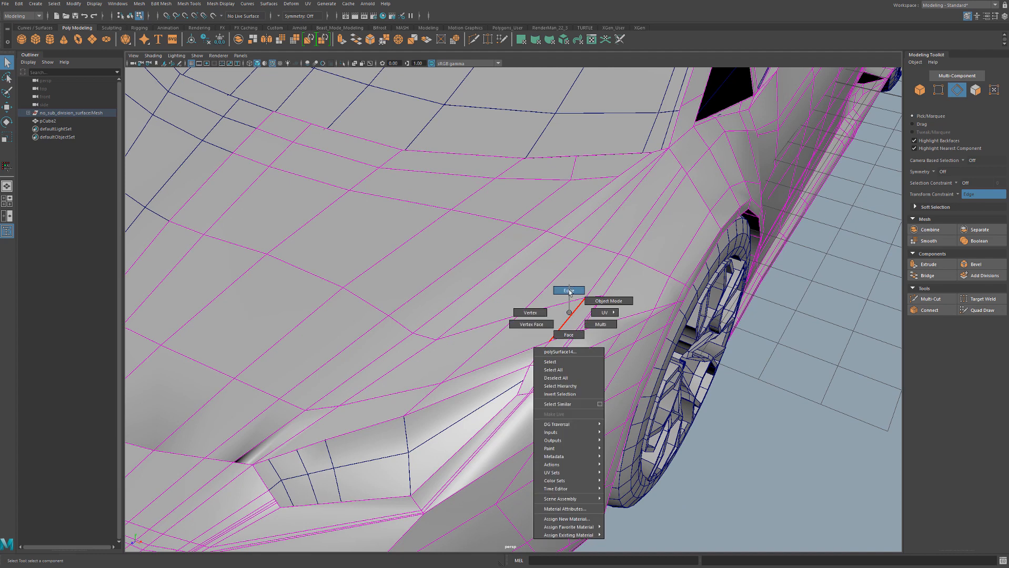
double_click(565, 353)
double_click(555, 358)
left_click(584, 330)
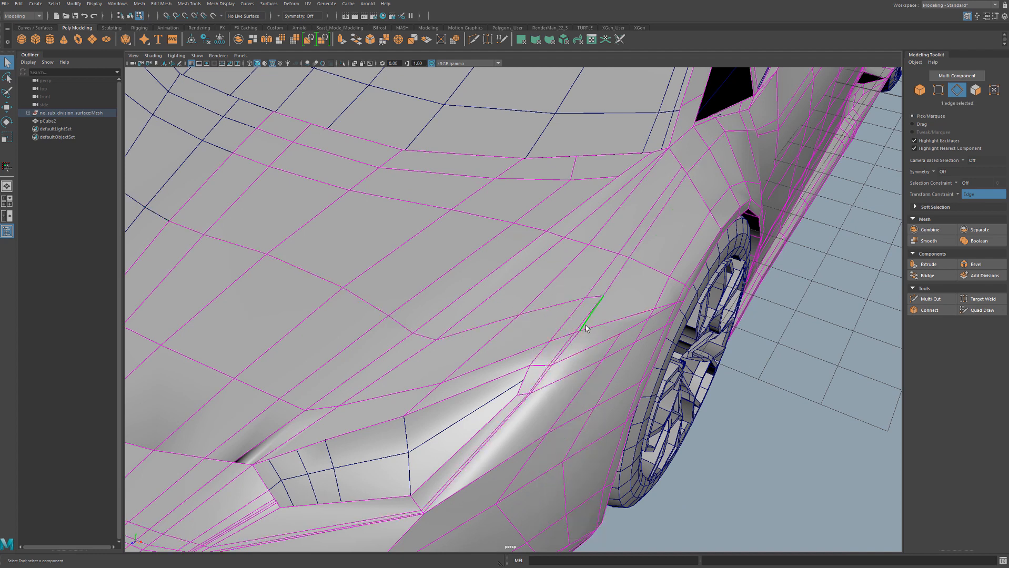
left_click_drag(590, 348, 562, 376, "alt")
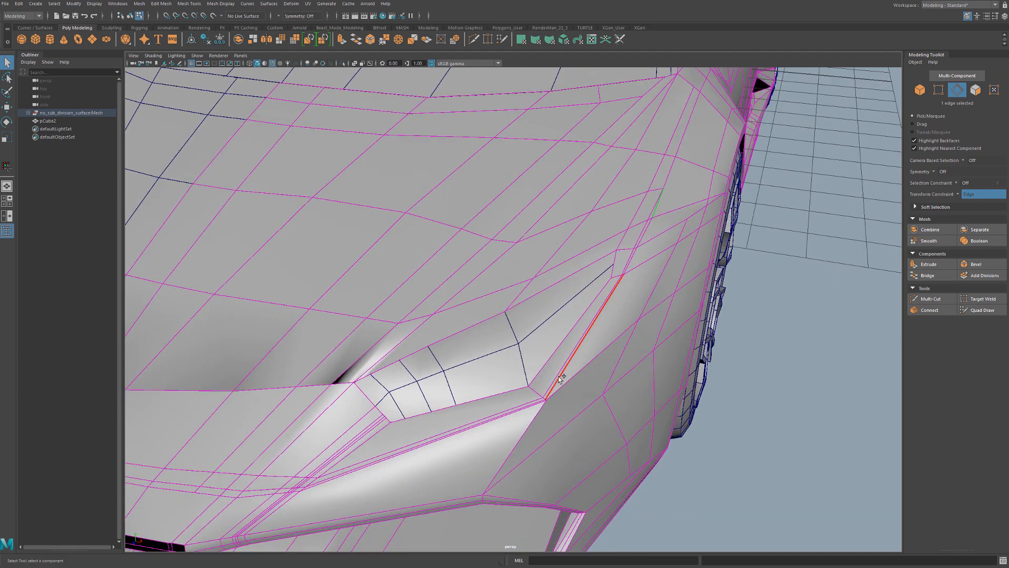
right_click_drag(613, 350, 647, 300, "alt")
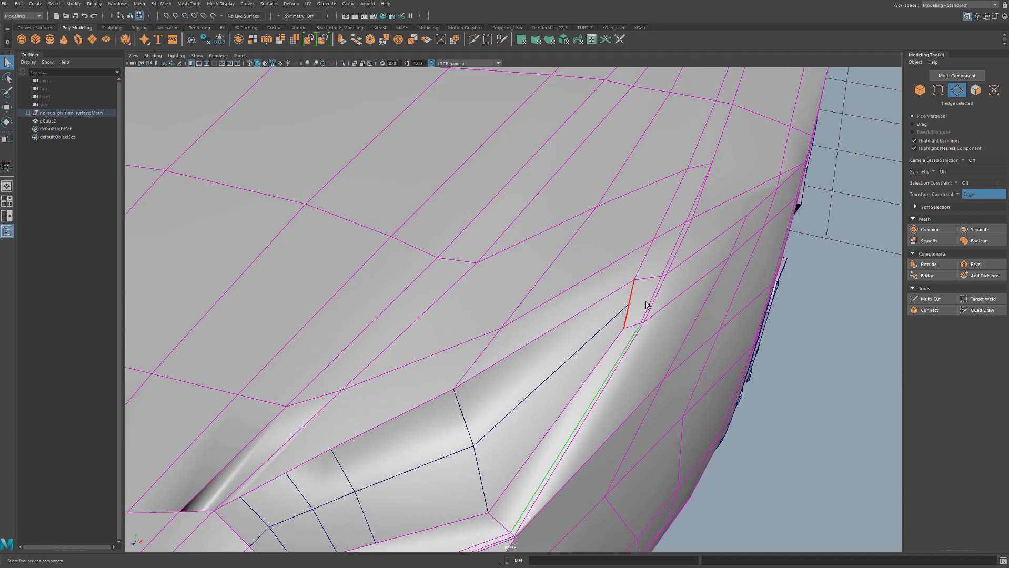
double_click(703, 191)
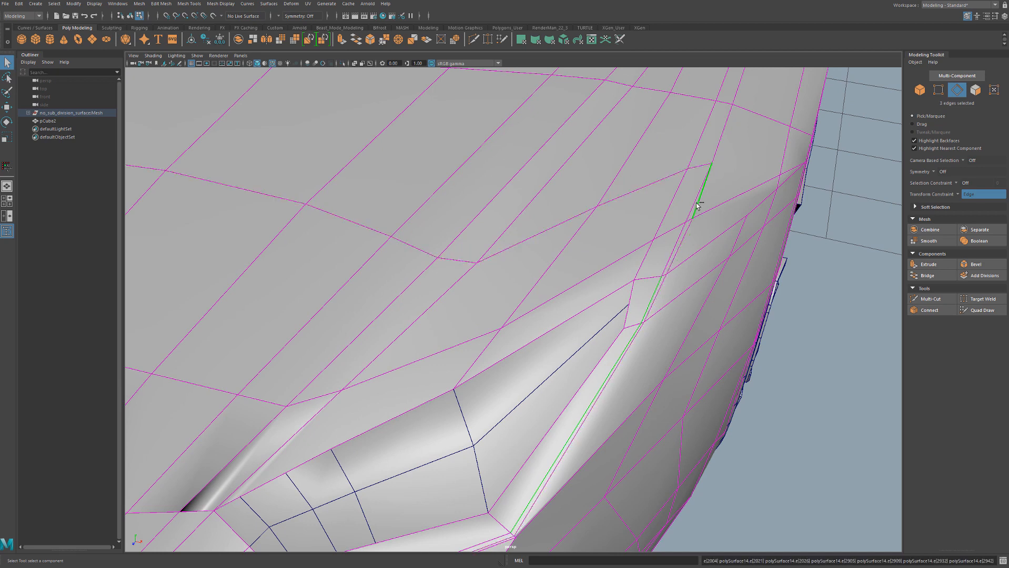
double_click(695, 204)
left_click_drag(748, 135, 749, 138, "ctrl")
right_click_drag(749, 138, 698, 190, "alt")
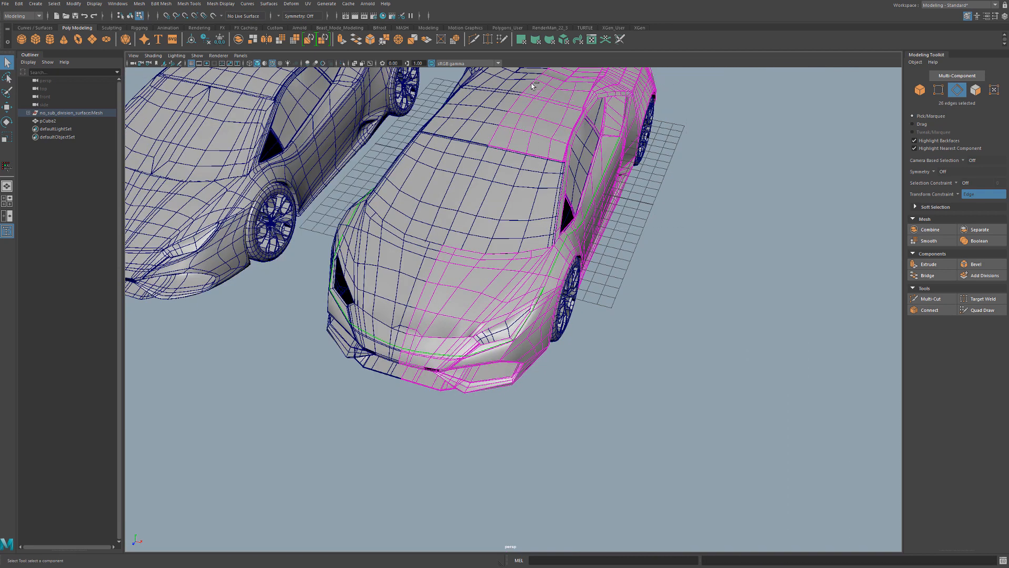
left_click_drag(577, 248, 551, 212, "ctrl")
scroll(581, 274, "up", 5)
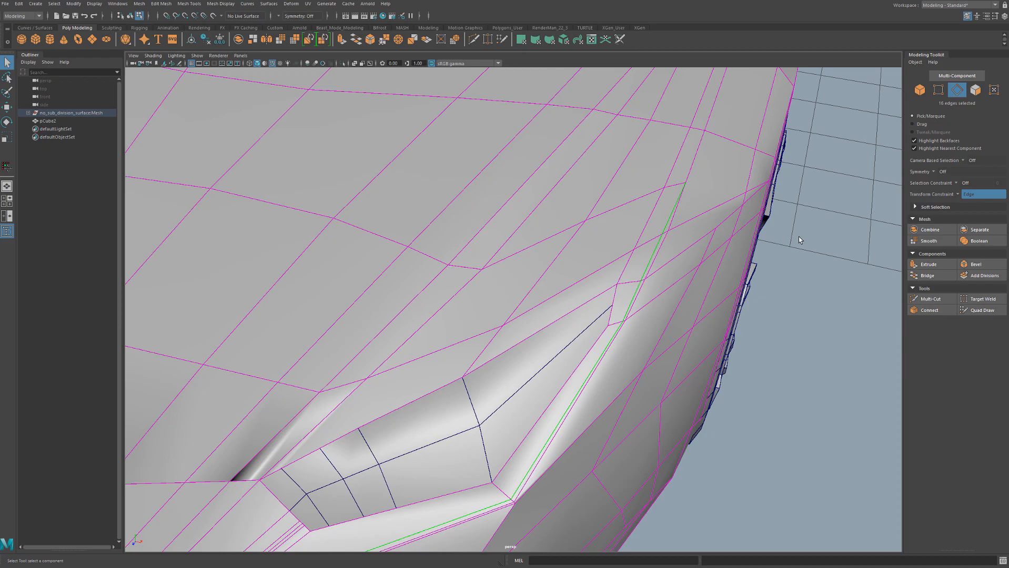
key("Delete")
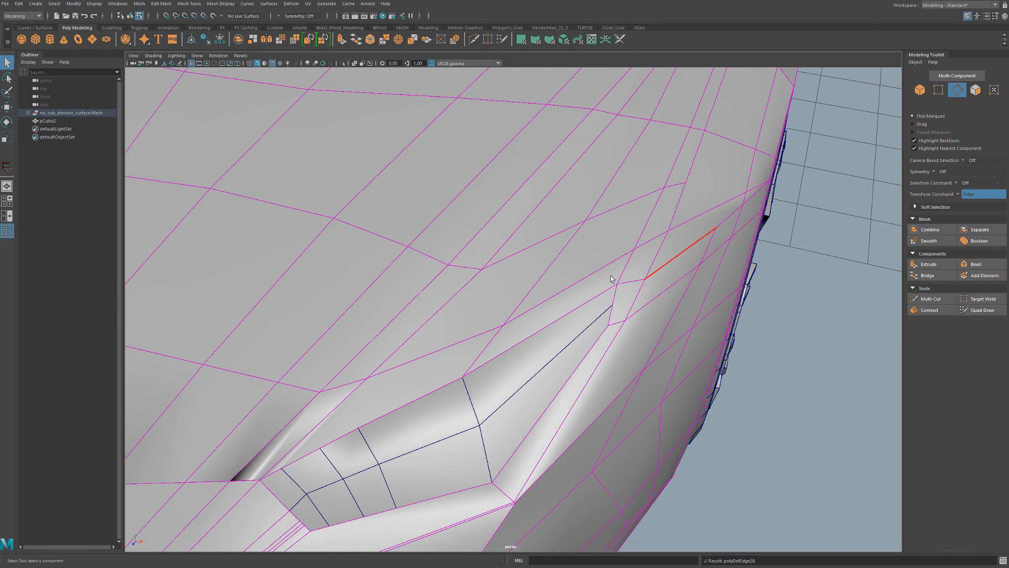
Slide the vertices of the hood's middle crosswise row along their edges to even out its curve
left_click_drag(661, 279, 573, 295, "alt")
middle_click_drag(574, 295, 624, 265, "alt")
left_click_drag(602, 247, 579, 252, "alt")
right_click_drag(579, 252, 601, 252, "alt")
left_click_drag(601, 253, 626, 298, "alt")
right_click_drag(626, 298, 505, 287)
key("w")
left_click_drag(419, 278, 426, 286)
left_click_drag(528, 275, 526, 278)
left_click(323, 289)
left_click(376, 289)
left_click_drag(414, 280, 414, 283)
left_click_drag(526, 276, 525, 280)
left_click_drag(627, 285, 626, 282)
Adjust the remaining vertices of the hood's crosswise row, including the one near the hood's centreline
left_click_drag(874, 239, 846, 389, "alt")
left_click(846, 394)
left_click(627, 297)
left_click_drag(630, 297, 635, 292)
right_click_drag(631, 293, 559, 286, "alt")
left_click_drag(559, 286, 588, 299, "alt")
left_click(406, 317)
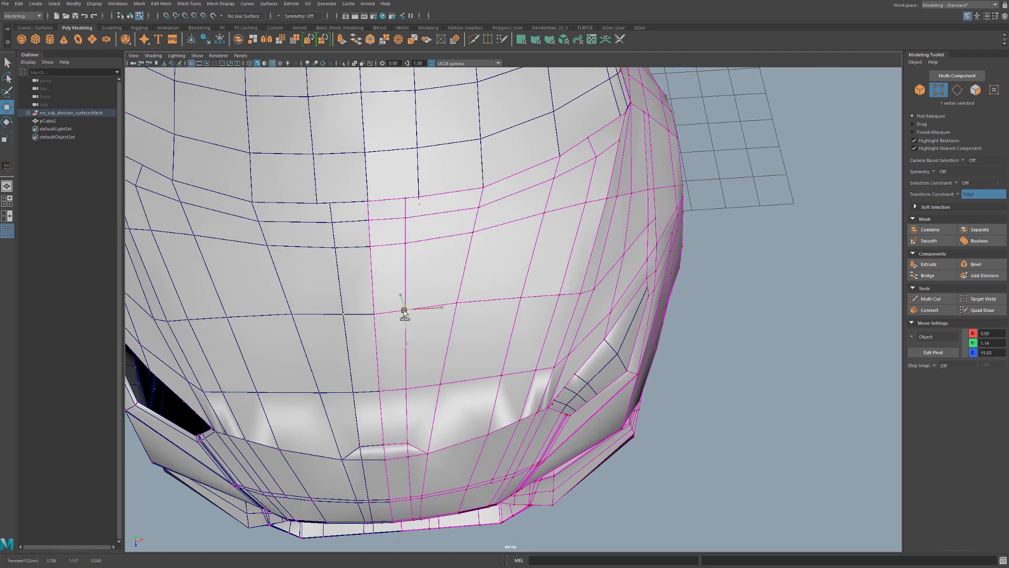
left_click_drag(446, 308, 496, 304)
Multi-Cut new edges across the fender from the crease above the front wheel down to the wheel arch
left_click_drag(505, 342, 451, 319, "alt")
right_click_drag(707, 207, 700, 271, "alt")
left_click_drag(701, 270, 610, 301, "alt")
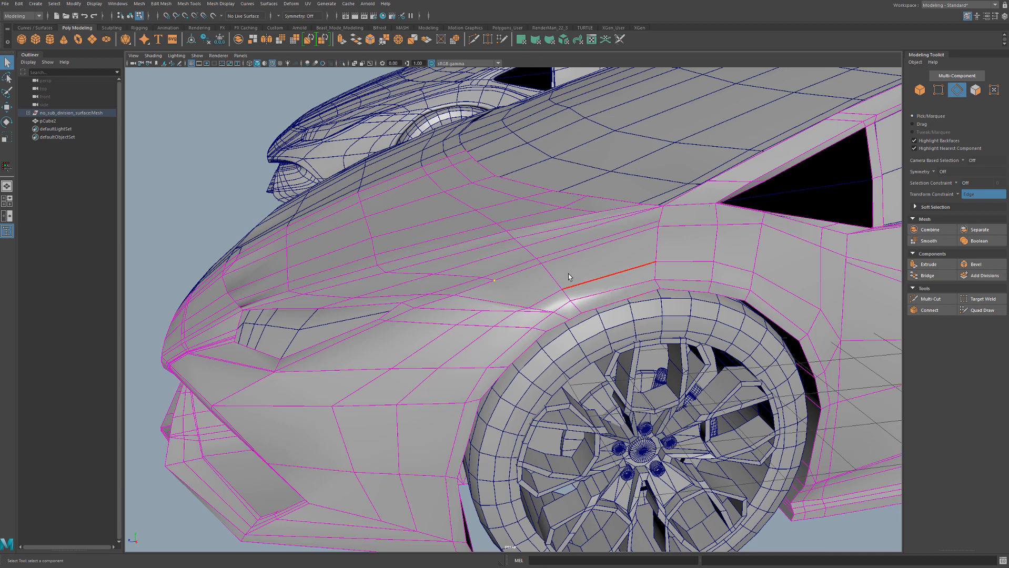
key("ctrl+shift+x")
left_click_drag(557, 267, 595, 272, "alt")
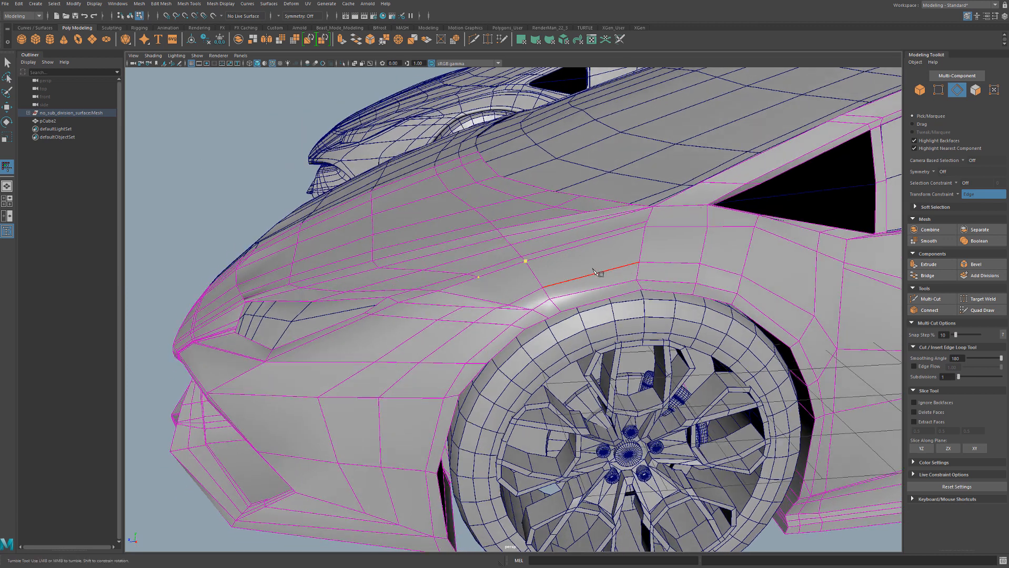
left_click(600, 300)
right_click(628, 249)
left_click_drag(578, 255, 583, 262, "alt")
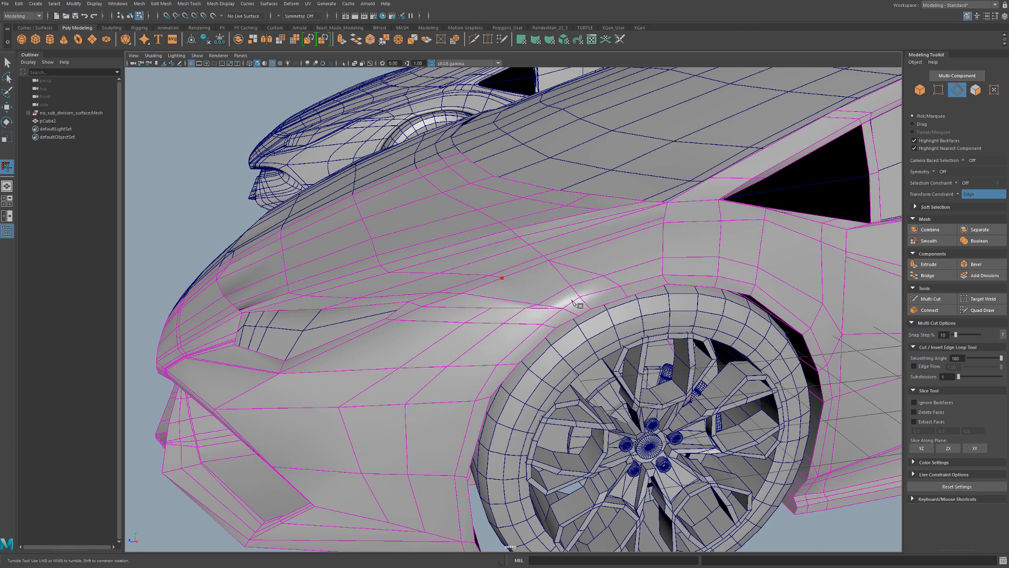
left_click(586, 312)
right_click(650, 337)
Delete the superseded edges between the fender crease and the wheel arch, including the redundant row running forward toward the headlight
left_click(550, 265)
key("q")
left_click(565, 280)
left_click(579, 292, "shift")
key("Delete")
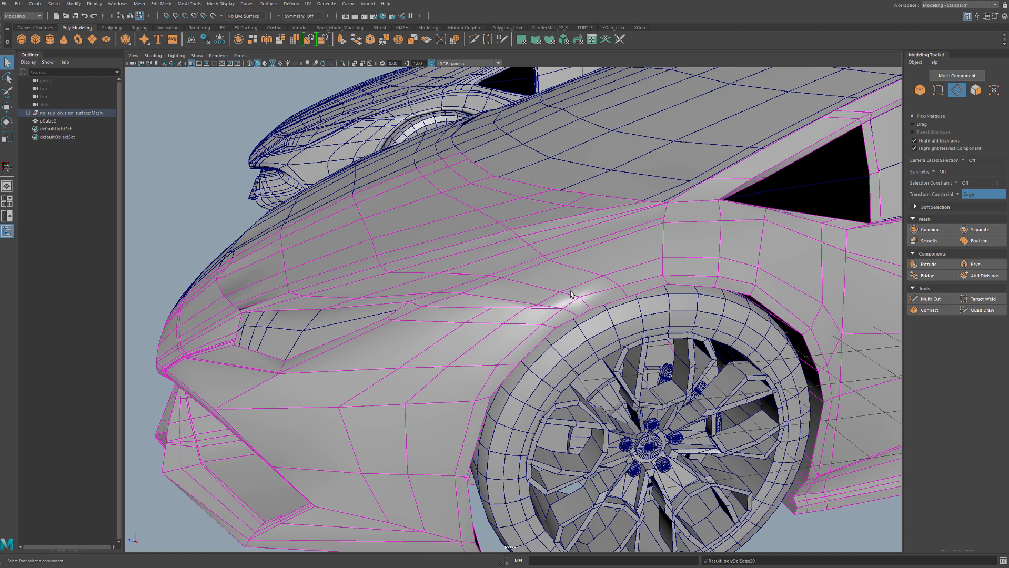
left_click(480, 298)
left_click(550, 307, "shift")
key("Delete")
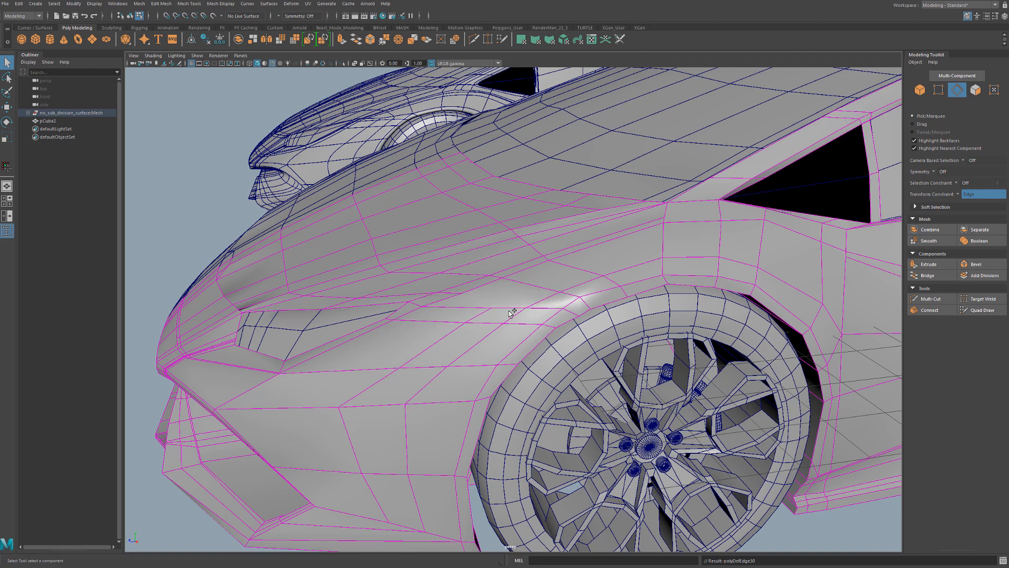
Select the short edge at the front of the wheel arch and ready it for rotation with the Rotate tool
left_click_drag(469, 315, 507, 308, "alt")
right_click_drag(506, 304, 509, 263)
key("e")
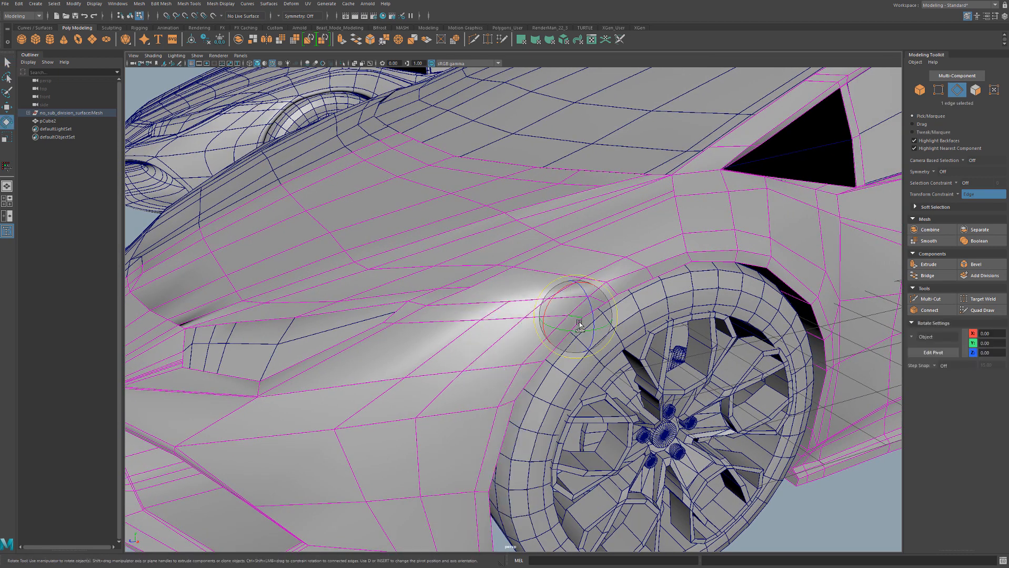
Slide a vertex on the front fender forward along its edge, ahead of the wheel arch
key("w")
left_click_drag(578, 321, 470, 330)
key("q")
key("F9")
left_click(525, 319)
key("w")
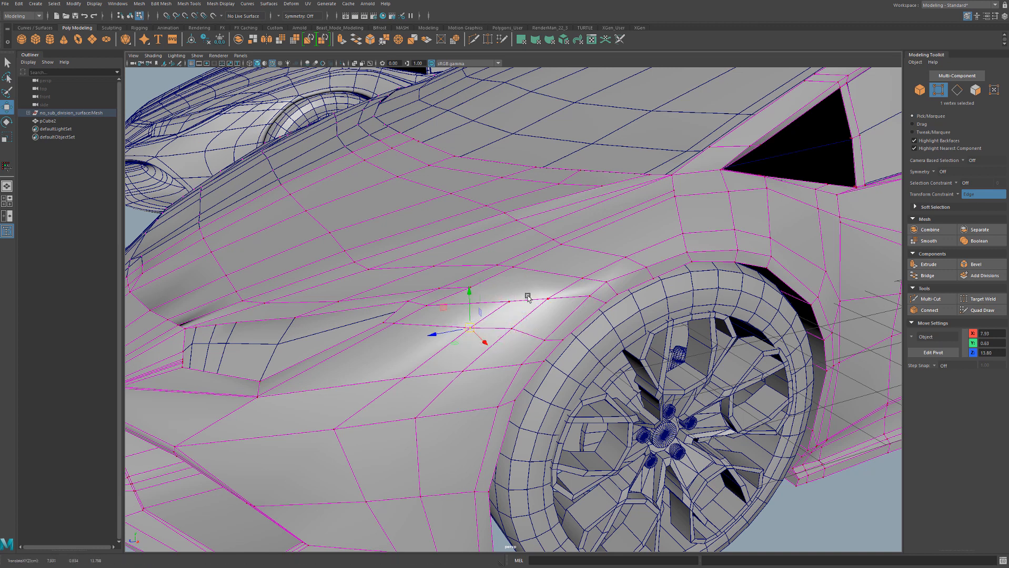
Cut new edges across the front fender above the wheel arch with Multi-Cut
key("ctrl+shift+x")
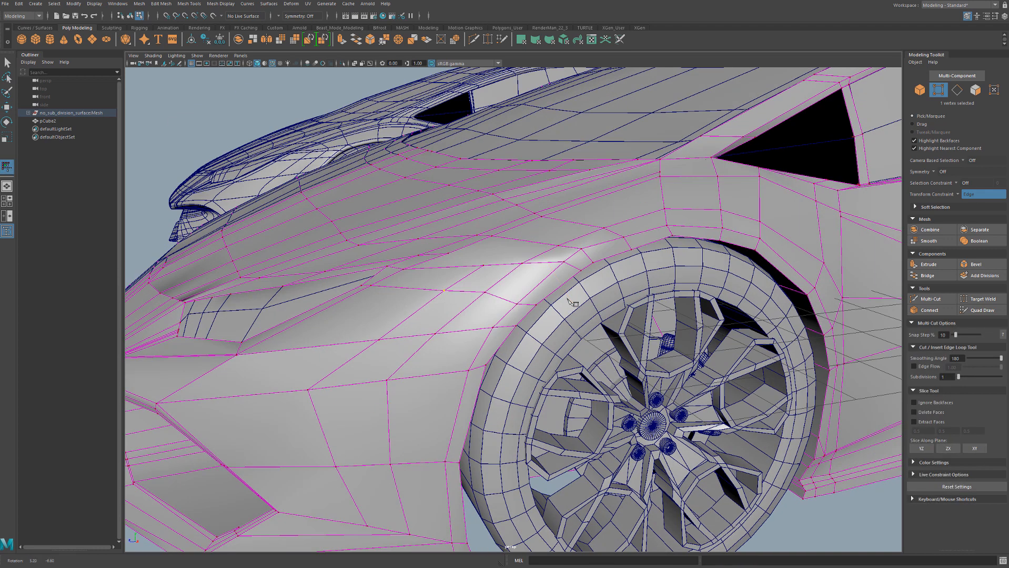
left_click_drag(579, 318, 559, 287, "alt")
left_click(482, 267)
right_click(578, 262)
left_click_drag(542, 247, 550, 256, "alt")
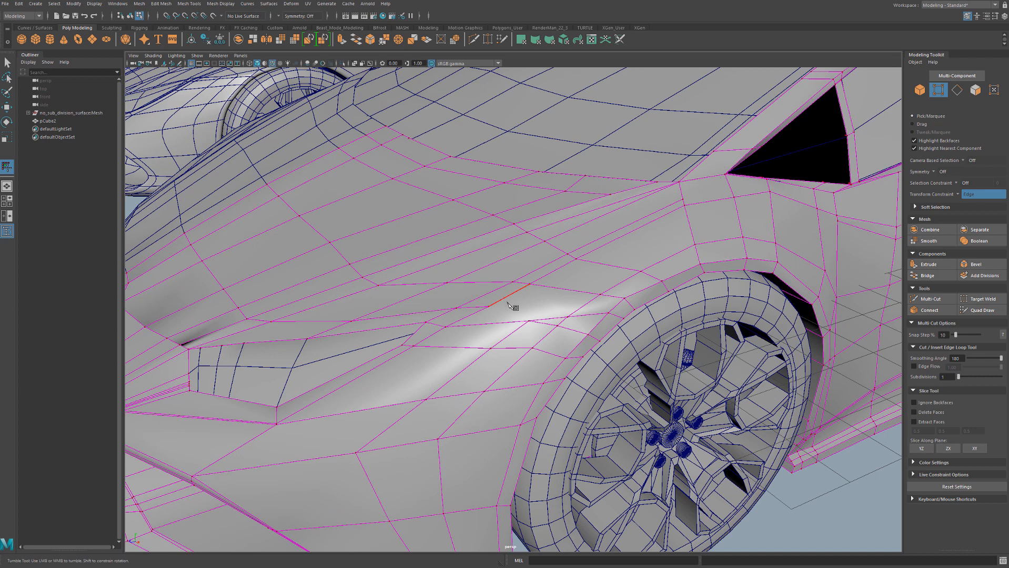
left_click(608, 313)
right_click(652, 249)
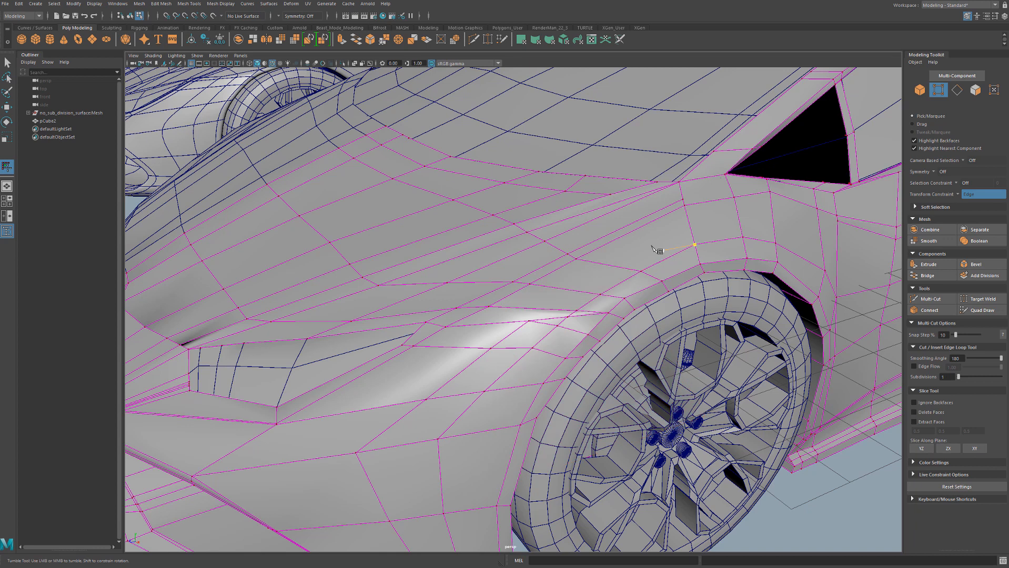
Delete the two edges on the front fender that run into the wheel arch
key("q")
key("F10")
left_click(585, 316)
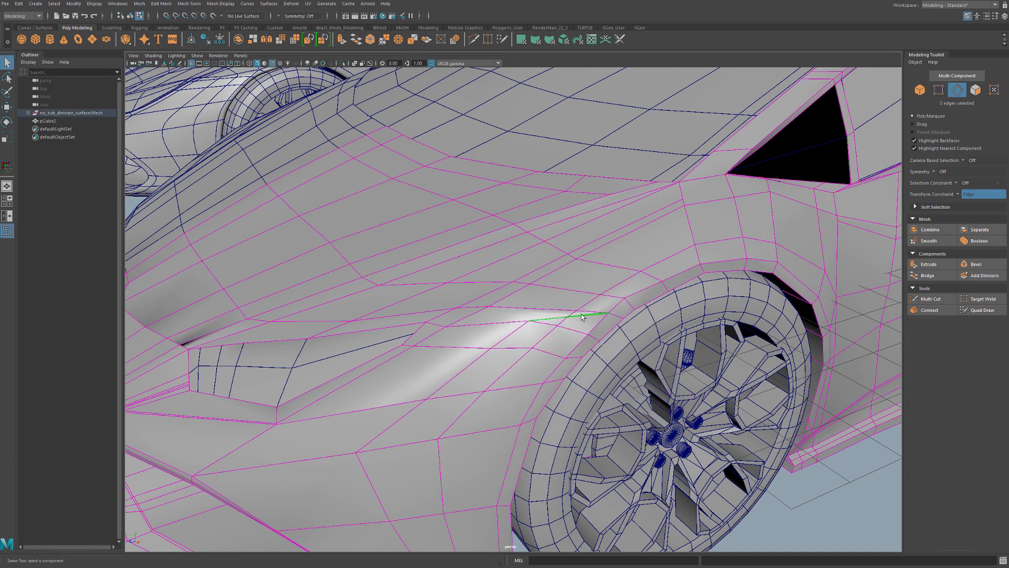
key("ctrl+Delete")
Insert an edge loop with Multi-Cut along the fender, following the curve above the front wheel arch
scroll(531, 351, "down", 4)
left_click_drag(534, 316, 585, 321, "alt")
scroll(517, 292, "up", 2)
right_click_drag(586, 321, 613, 317, "alt")
middle_click_drag(613, 318, 582, 327, "alt")
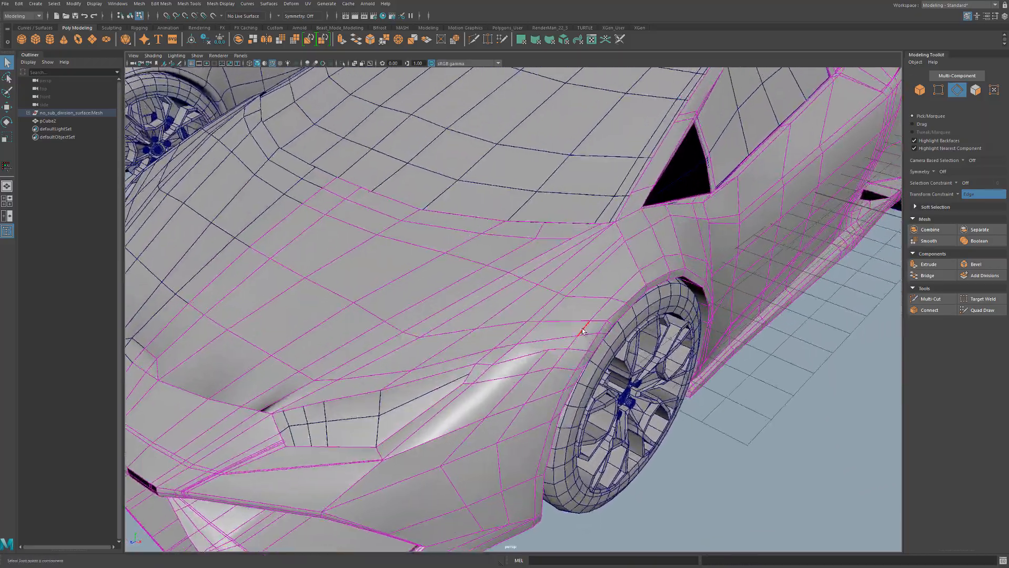
right_click_drag(581, 328, 584, 408, "shift")
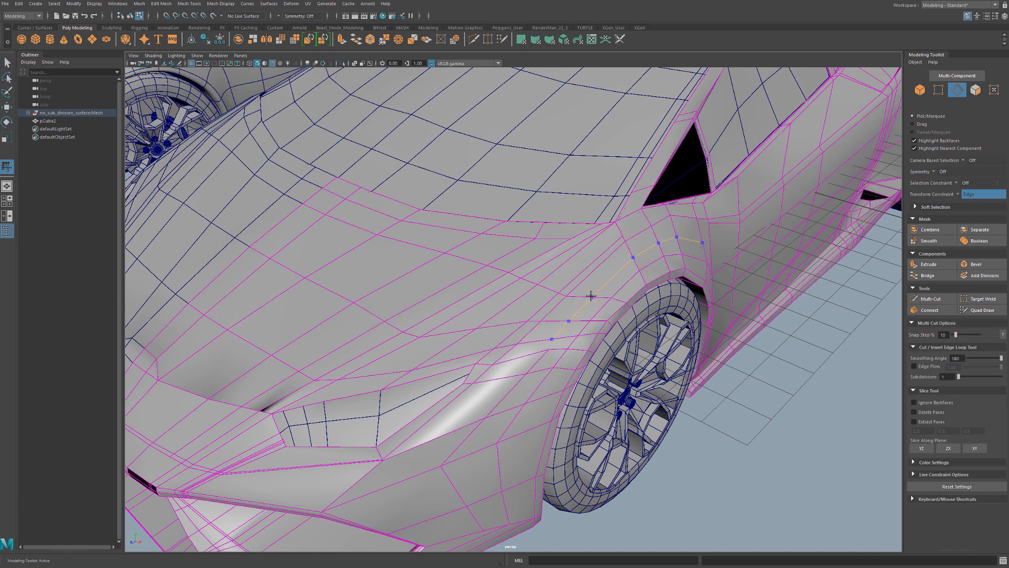
left_click(591, 297, "ctrl")
Reposition a point near the front end of the new edge loop on the fender
key("q")
left_click(542, 350)
key("w")
left_click(569, 296)
left_click_drag(542, 350, 471, 284)
Select the lowest front face of the wheel-arch rim and turn on the Poly Count heads-up display
right_click_drag(479, 238, 477, 259)
left_click(449, 447)
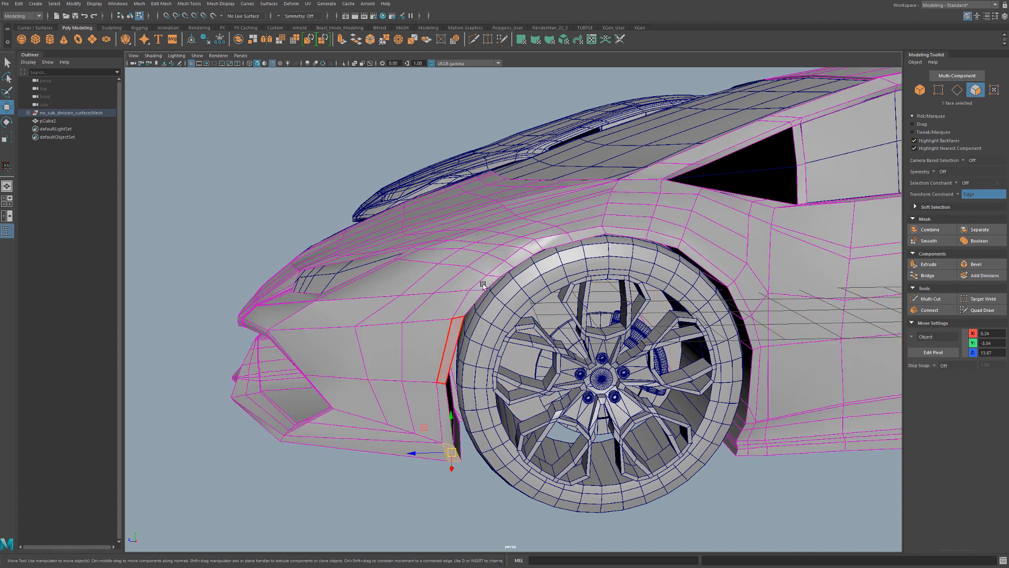
left_click(94, 3)
mouse_move(132, 112)
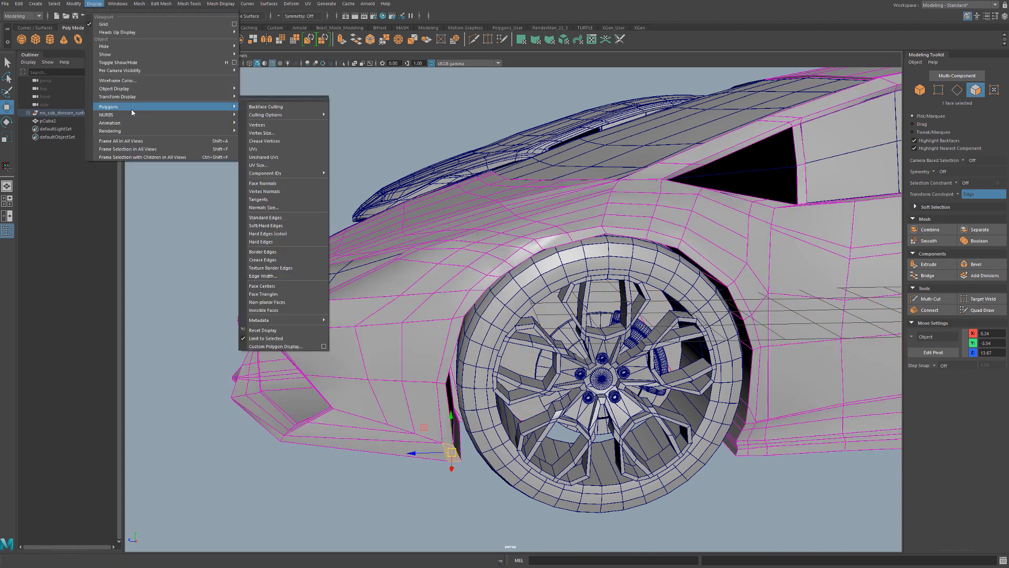
mouse_move(112, 33)
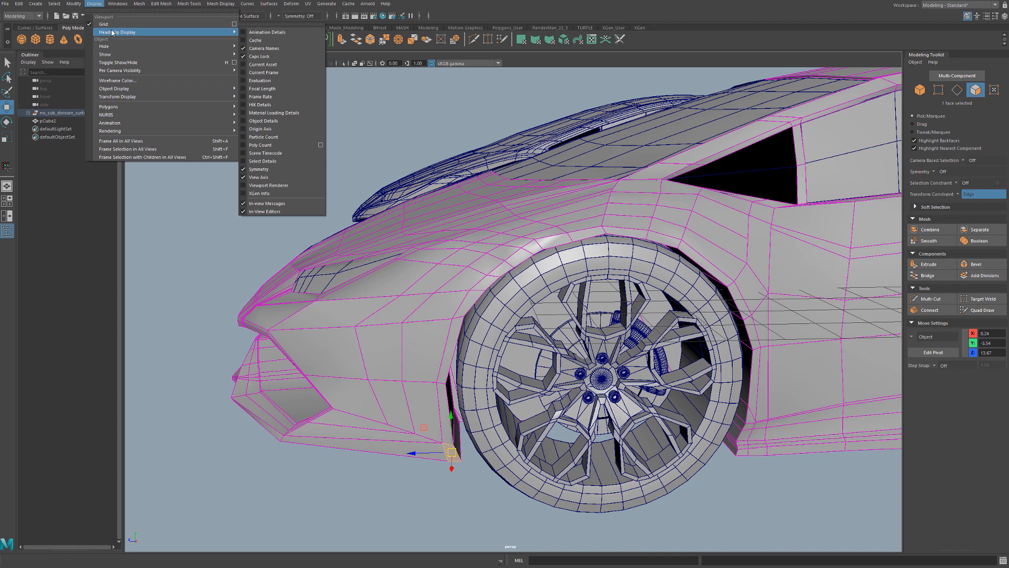
left_click(248, 145)
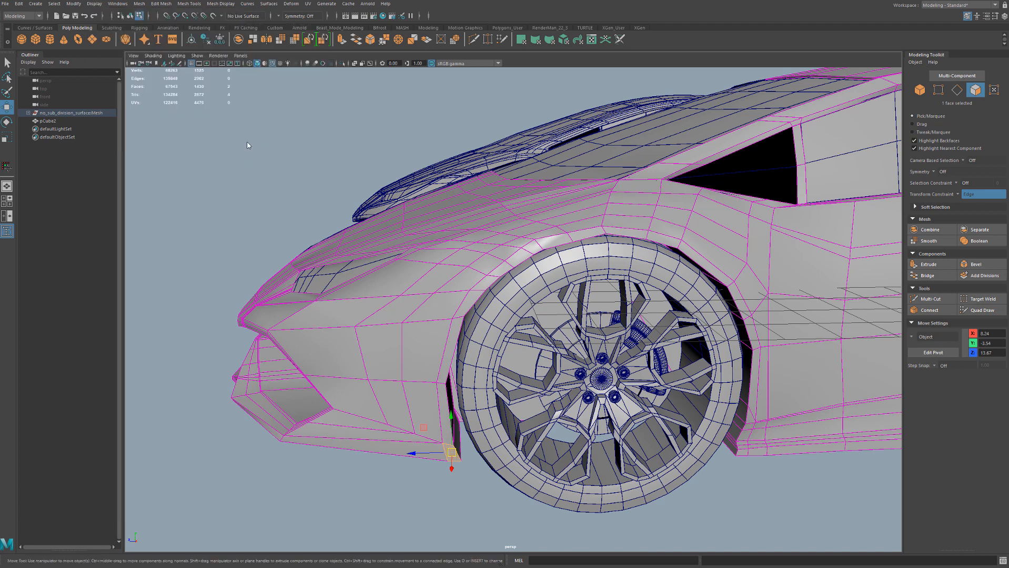
Select the full face loop around the front wheel arch and inspect it from both sides of the car
double_click(742, 441, "shift")
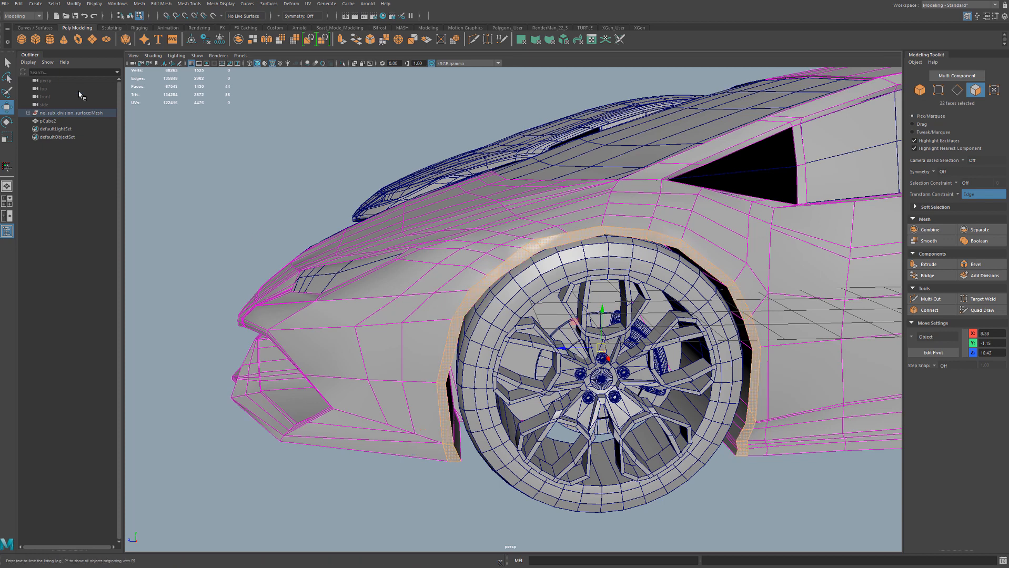
left_click_drag(447, 295, 521, 321, "alt")
scroll(521, 321, "down", 8)
scroll(518, 356, "up", 5)
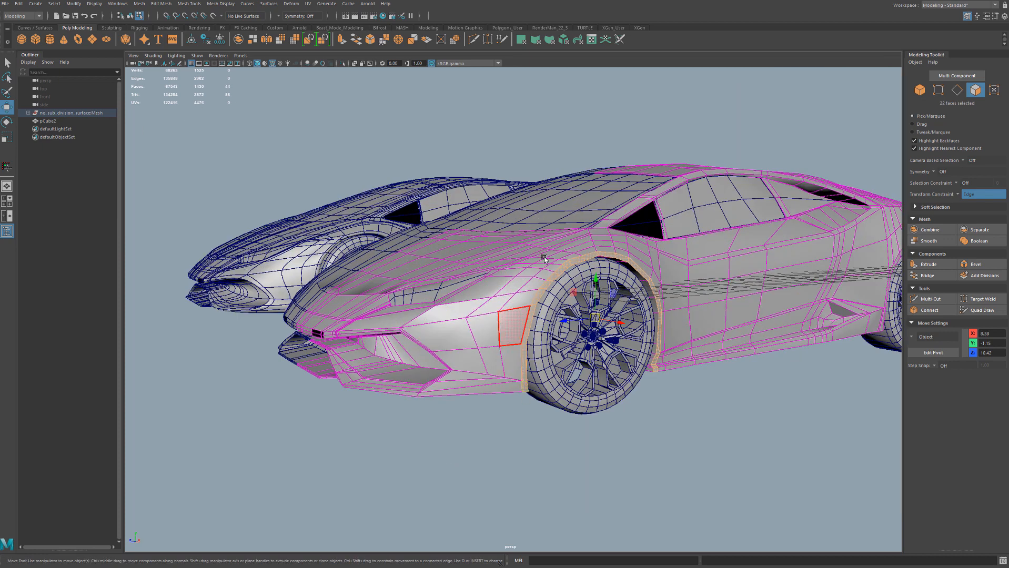
left_click_drag(274, 151, 459, 175, "alt")
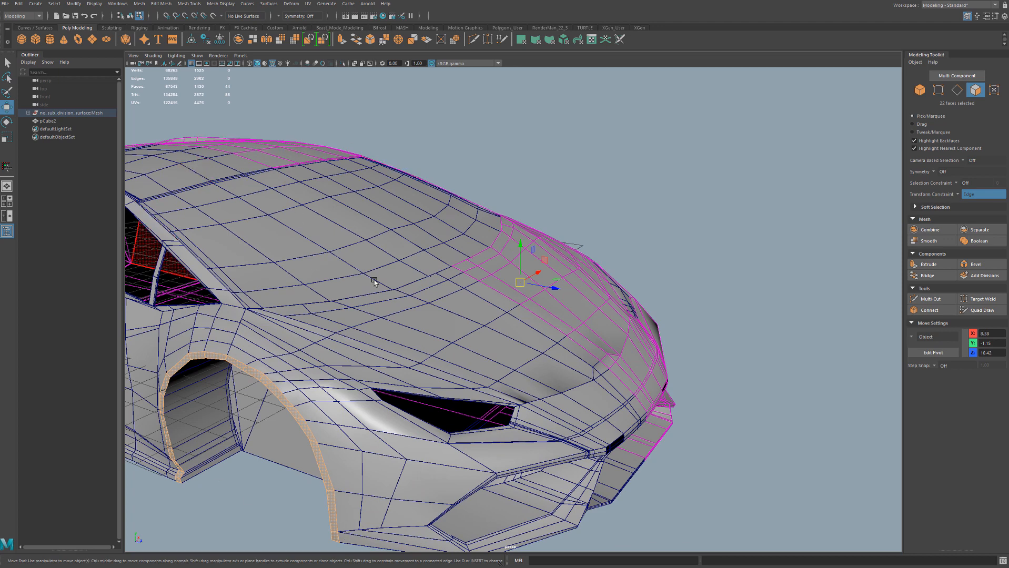
left_click_drag(425, 263, 363, 279, "alt")
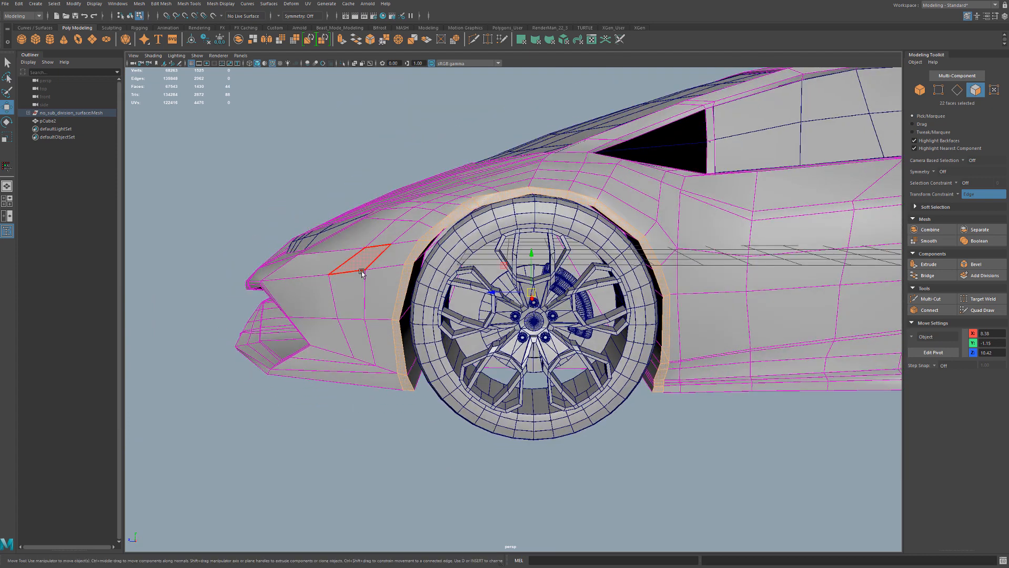
Return the body to object mode in the side view and create a polygon cylinder
key("space")
key("space")
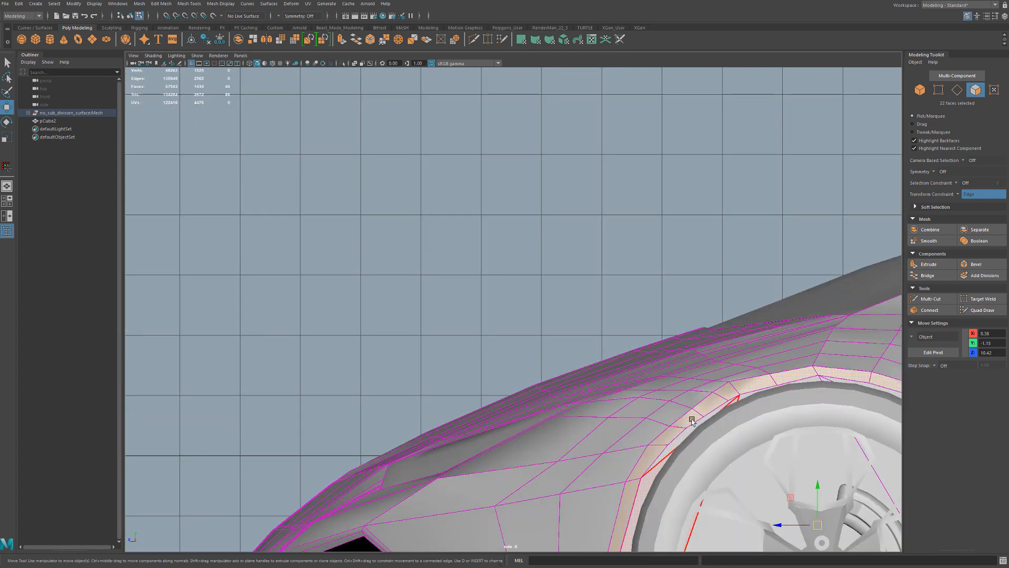
right_click_drag(690, 417, 589, 398, "alt")
middle_click_drag(623, 361, 579, 295, "alt")
right_click_drag(579, 294, 620, 293)
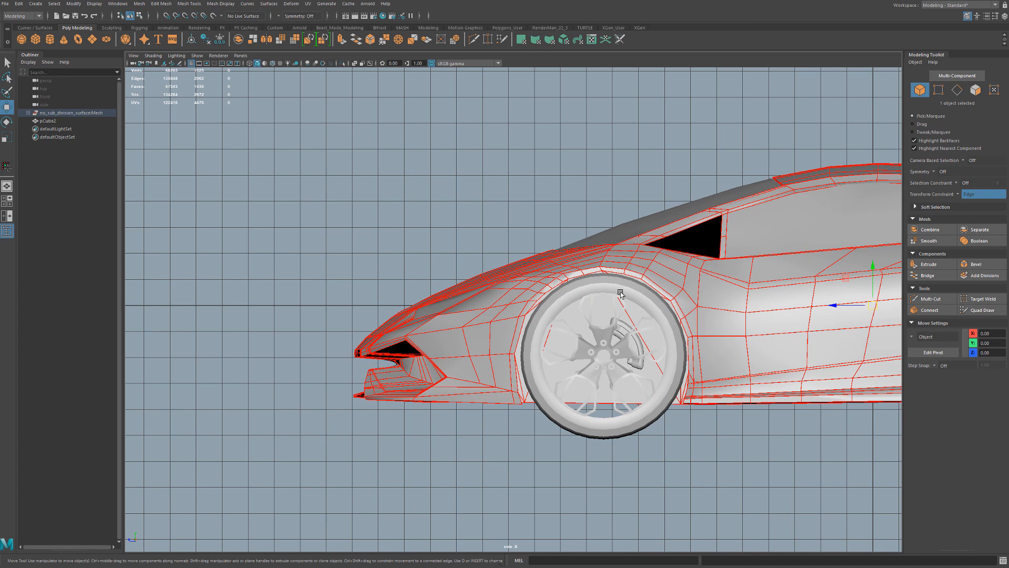
left_click(611, 414)
Rotate the cylinder -90° on Z so its cap faces sideways, scale it up over the front wheel, and display wireframe
scroll(593, 441, "down", 5)
key("e")
left_click_drag(547, 293, 549, 342)
key("r")
mouse_move(547, 308)
left_mouse_down()
mouse_move(603, 299)
mouse_move(552, 326)
left_mouse_up()
key("w")
scroll(552, 337, "up", 3)
key("4")
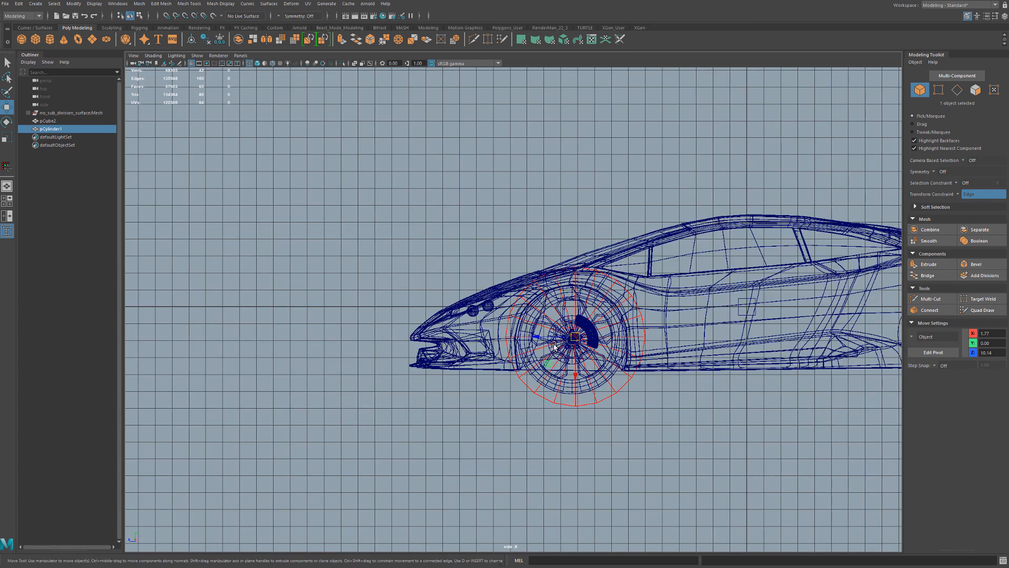
Center the cylinder on the front wheel and scale it to about 3.35 to match the wheel-arch opening
scroll(579, 363, "up", 4)
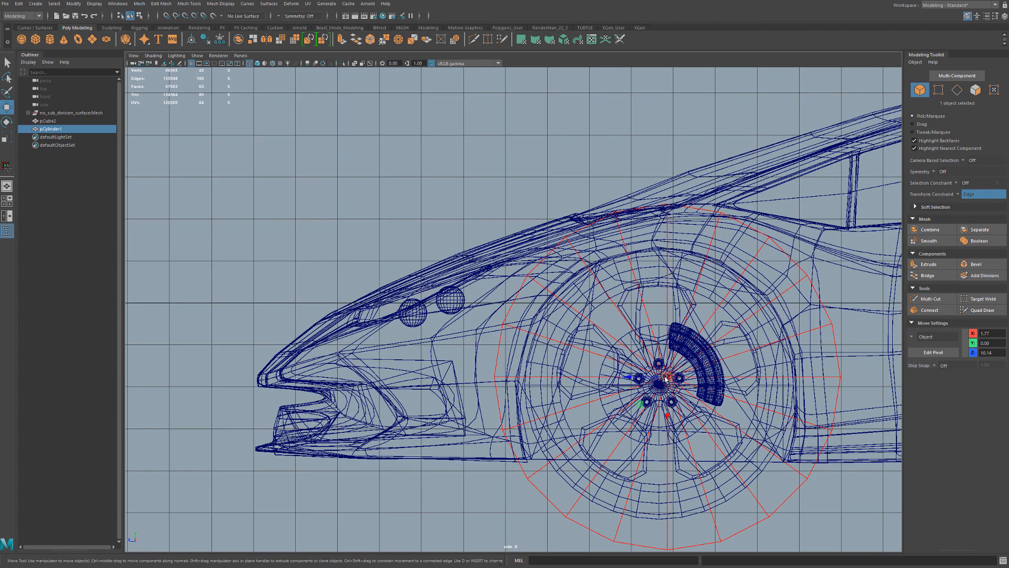
left_click_drag(665, 378, 588, 409)
key("r")
key("space")
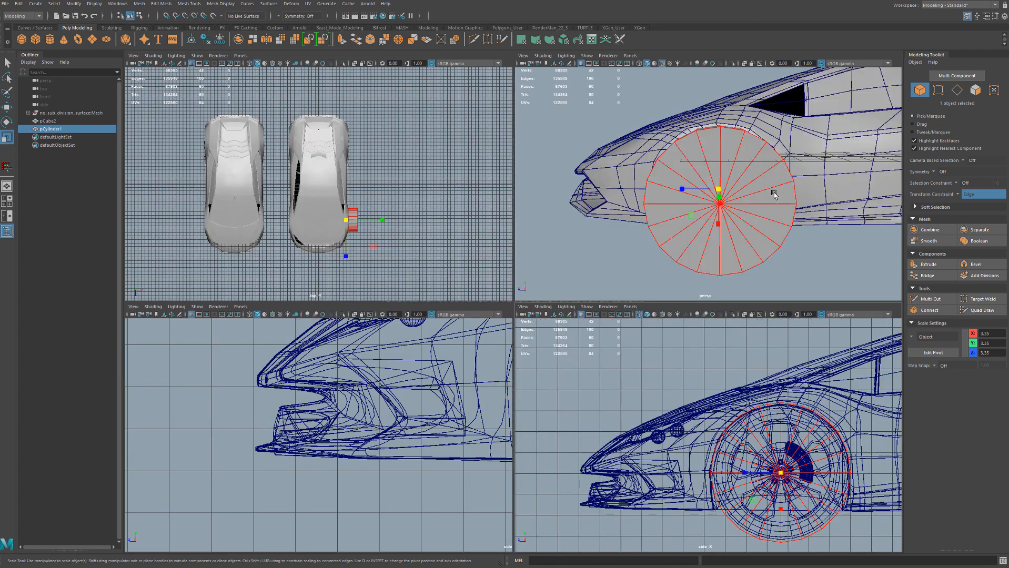
Slide the cylinder sideways to about 5.16 in X so it sits within the front wheel arch
key("space")
left_click_drag(699, 226, 665, 257, "alt")
key("w")
left_click_drag(637, 316, 547, 304)
left_click_drag(611, 258, 536, 271, "alt")
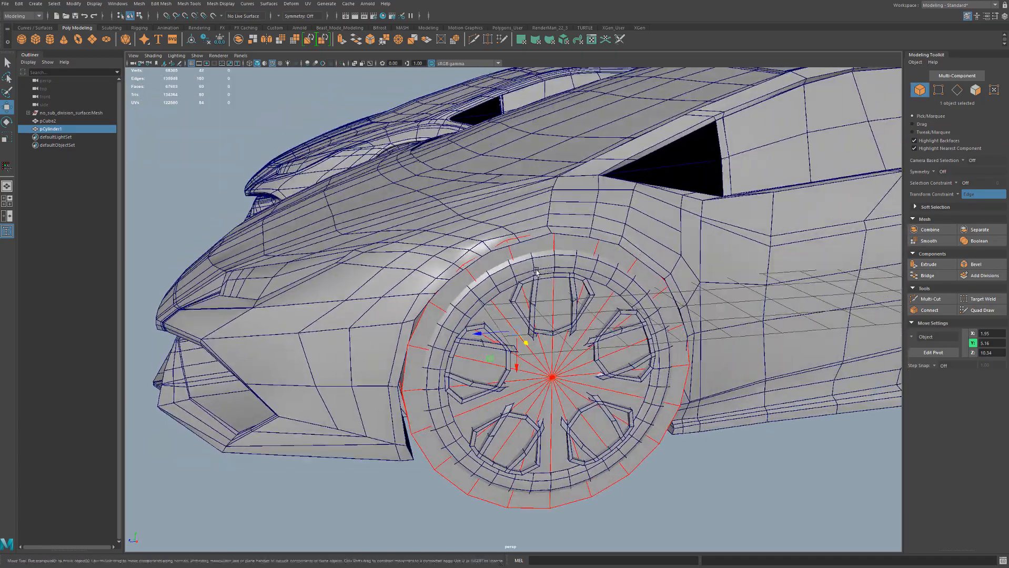
Increase the cylinder's Subdivisions Axis in its polyCylinder1 construction inputs
key("ctrl+a")
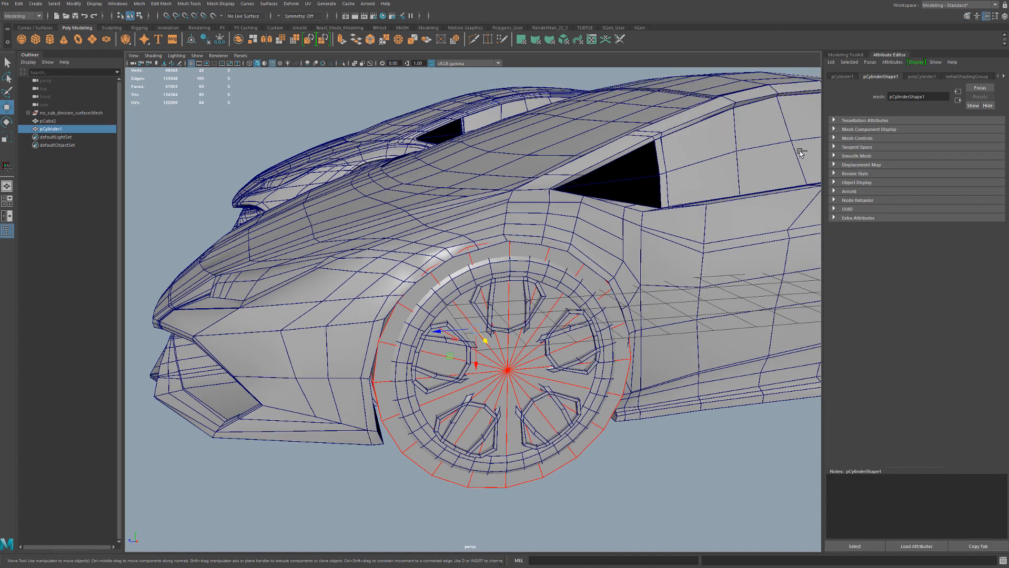
left_click(841, 77)
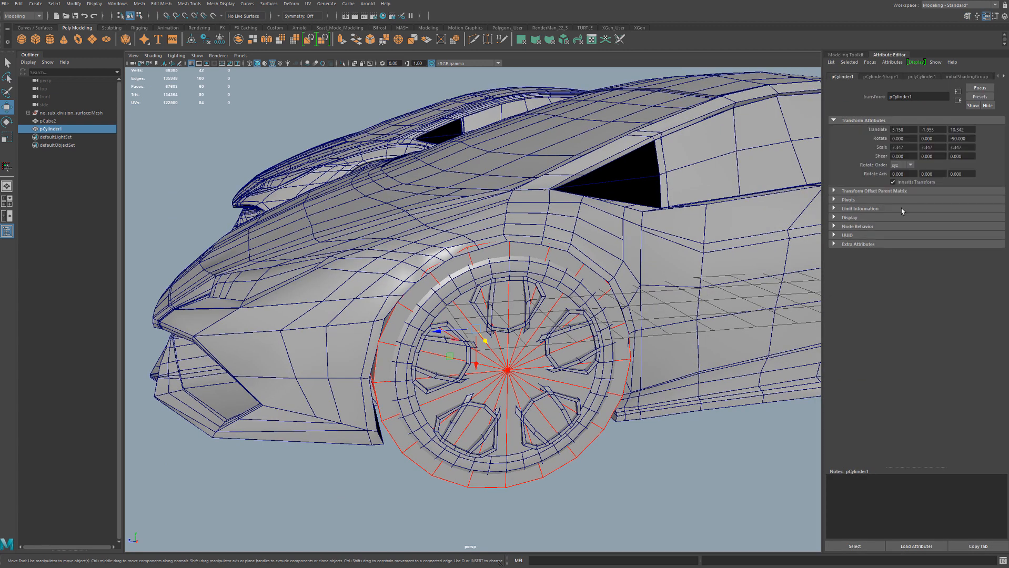
key("ctrl+a")
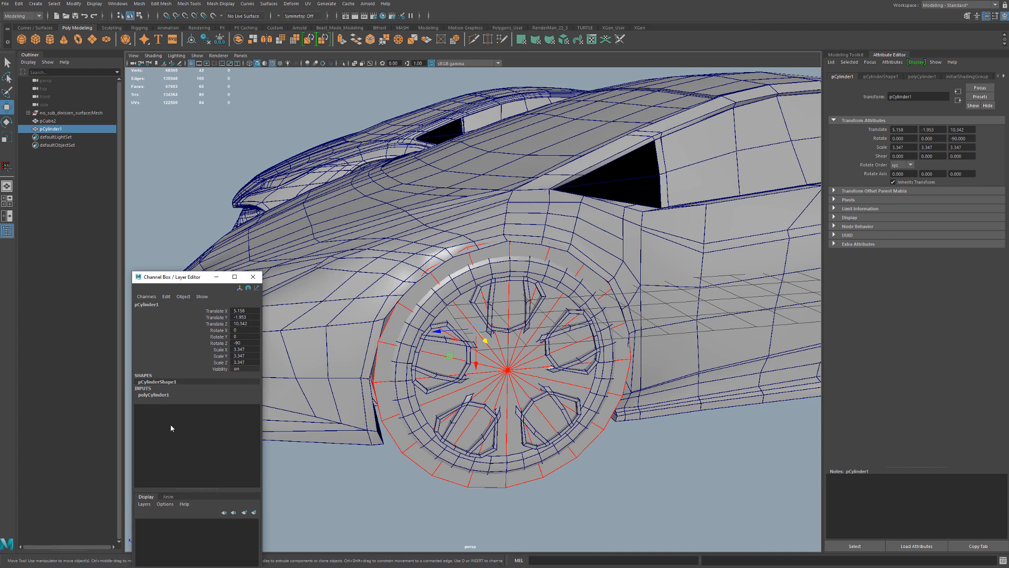
left_click(153, 395)
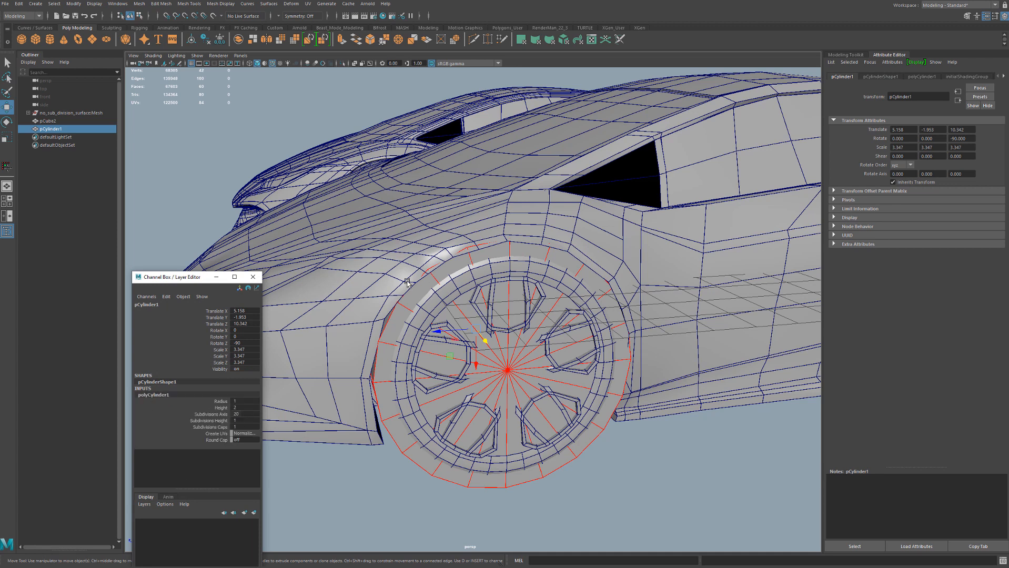
left_click_drag(690, 236, 609, 421, "alt")
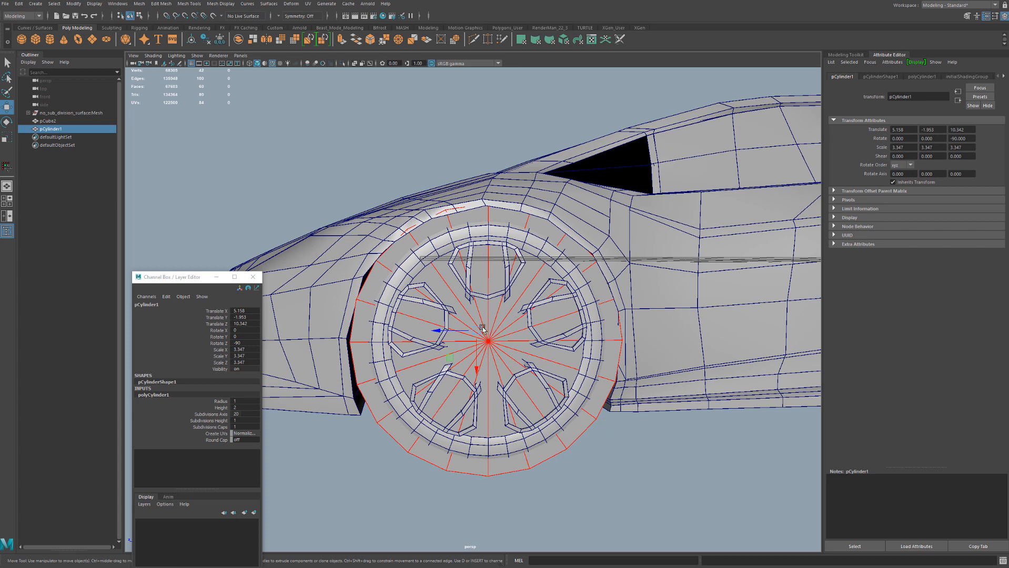
left_click(241, 413)
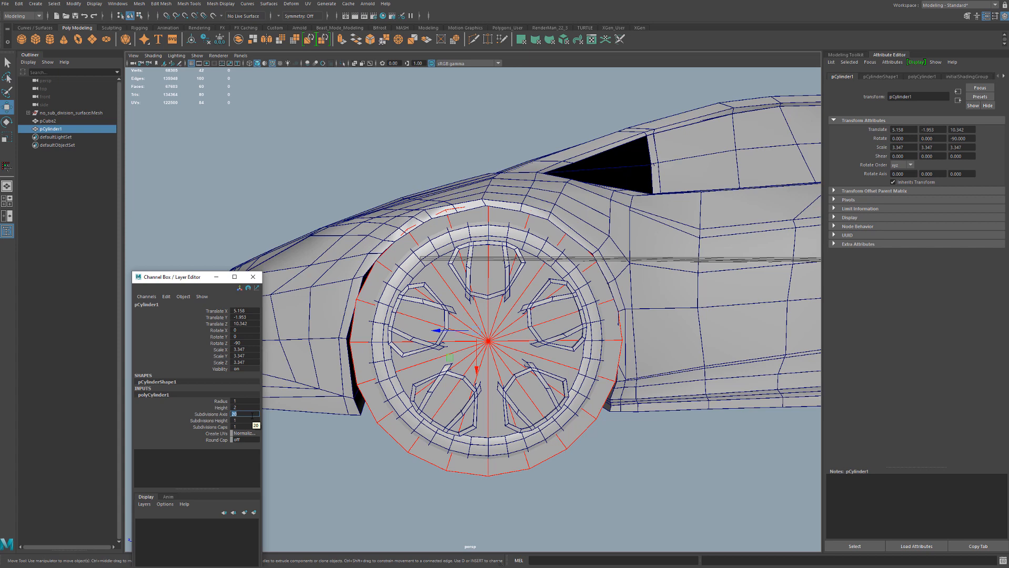
key("Return")
Nudge the cylinder slightly to fine-tune its position in the front wheel arch
left_click_drag(448, 365, 488, 323)
key("space")
key("space")
left_click_drag(590, 291, 587, 347, "alt")
left_click(510, 390)
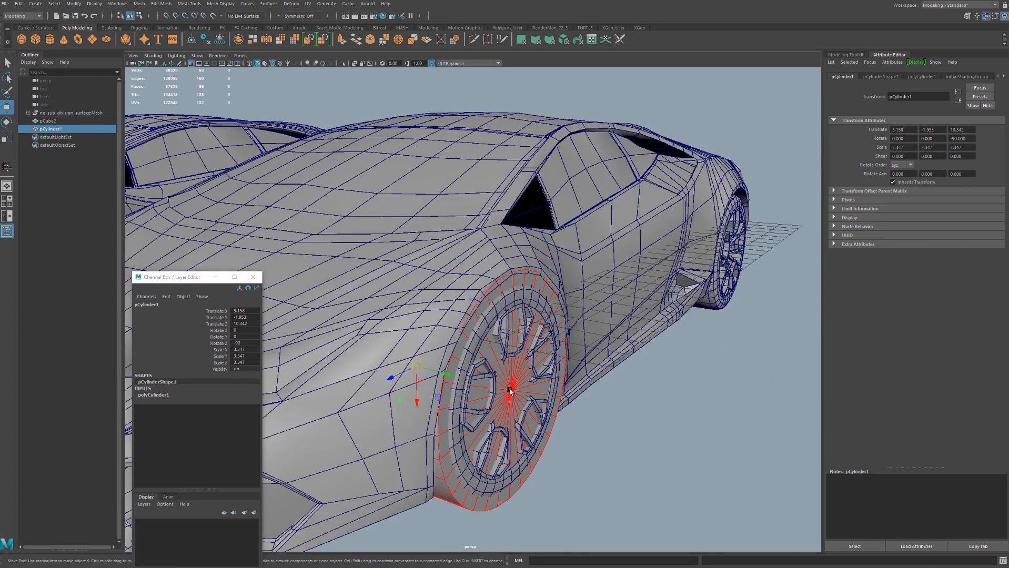
left_click_drag(509, 388, 542, 413, "alt")
left_click_drag(453, 379, 453, 376)
Examine how the body's wheel-arch edges line up with the cylinder in the perspective and side views
left_click_drag(500, 347, 473, 347, "alt")
right_click_drag(536, 326, 632, 307, "alt")
left_click_drag(631, 306, 602, 270, "alt")
left_click(618, 272)
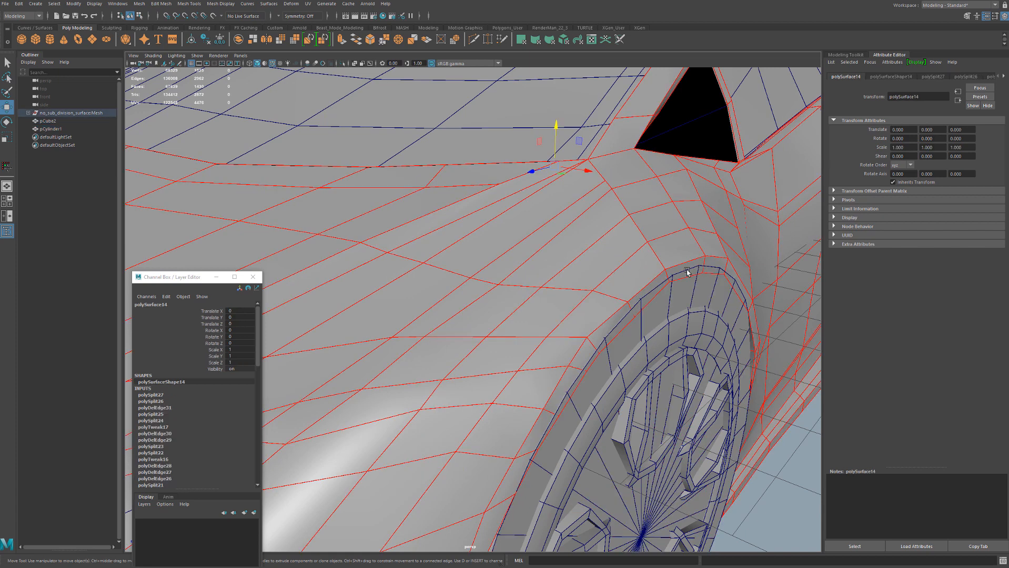
key("space")
key("space")
scroll(561, 326, "up", 5)
middle_click_drag(561, 326, 652, 196, "alt")
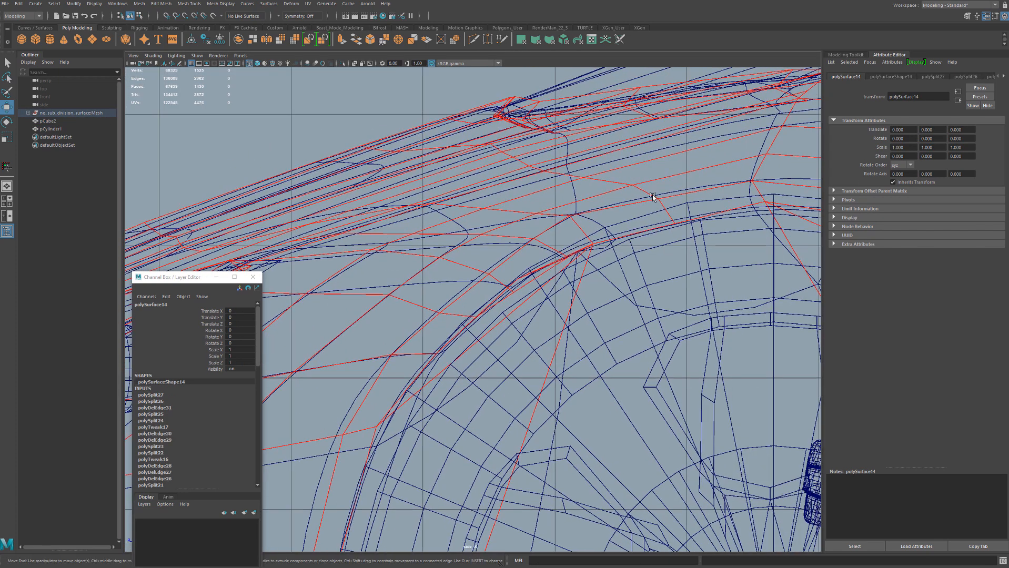
Isolate the half-body mesh together with the cylinder in the perspective view
left_click(543, 217)
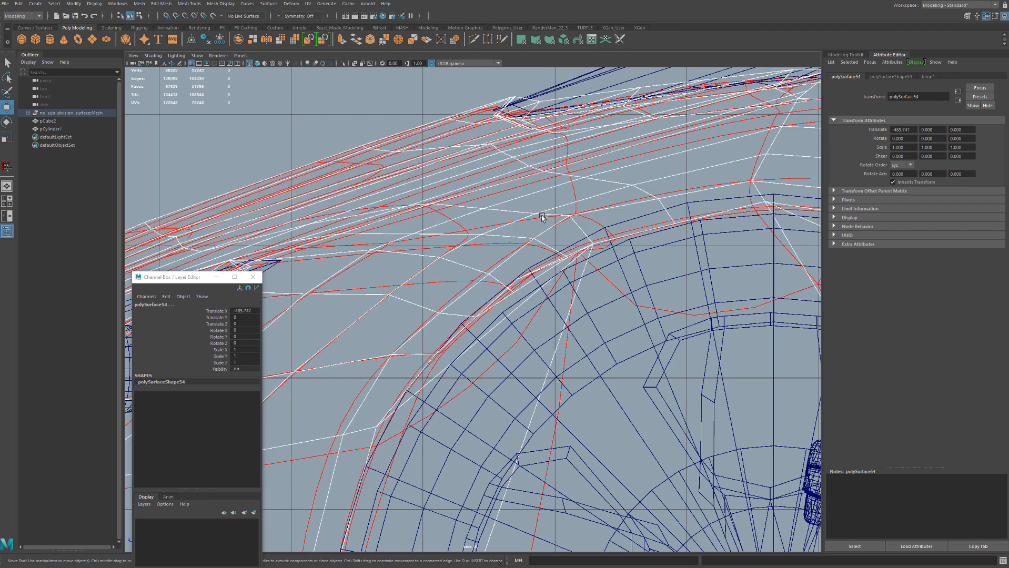
key("space")
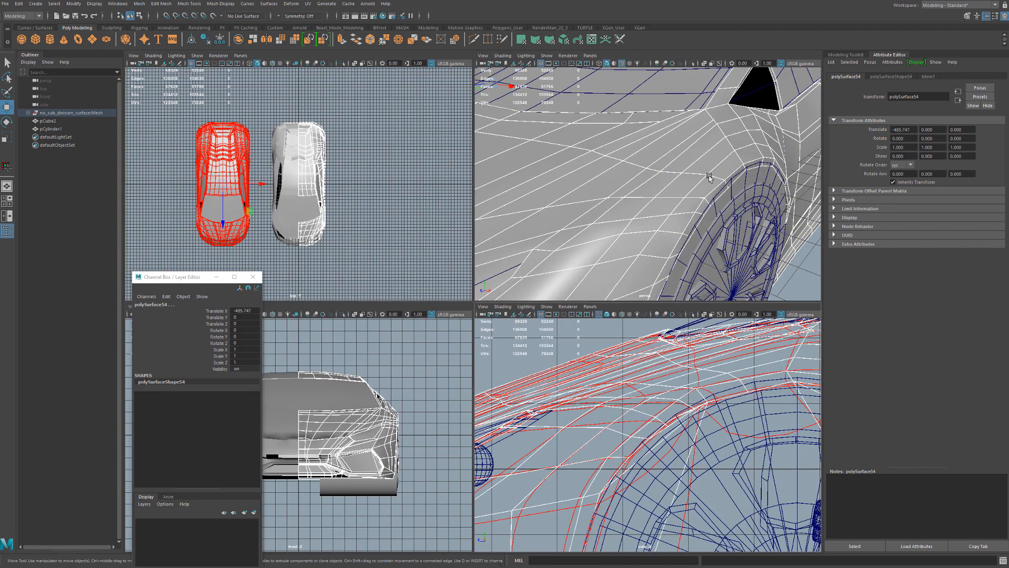
key("ctrl+1")
key("ctrl+z")
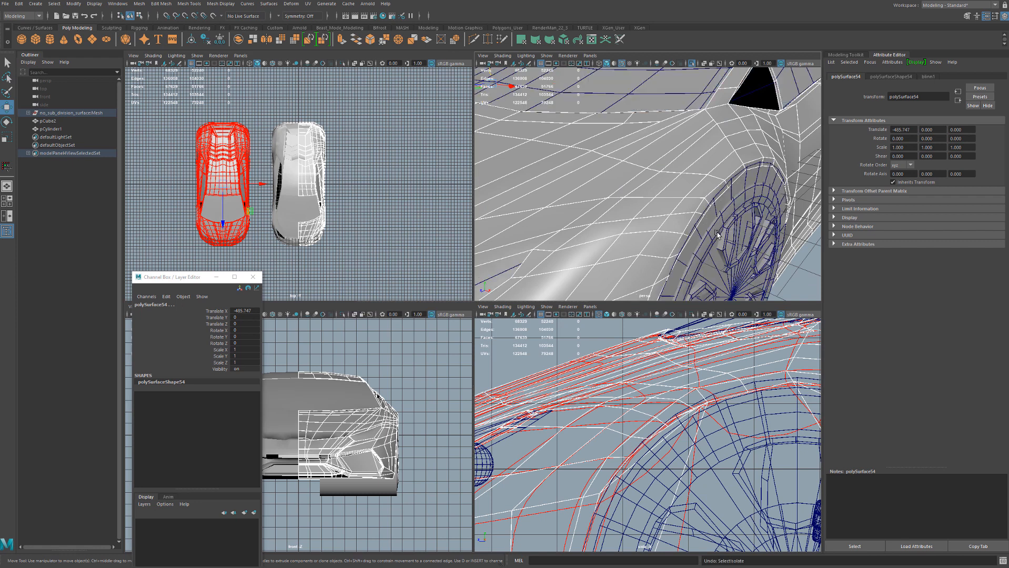
left_click(710, 176, "shift")
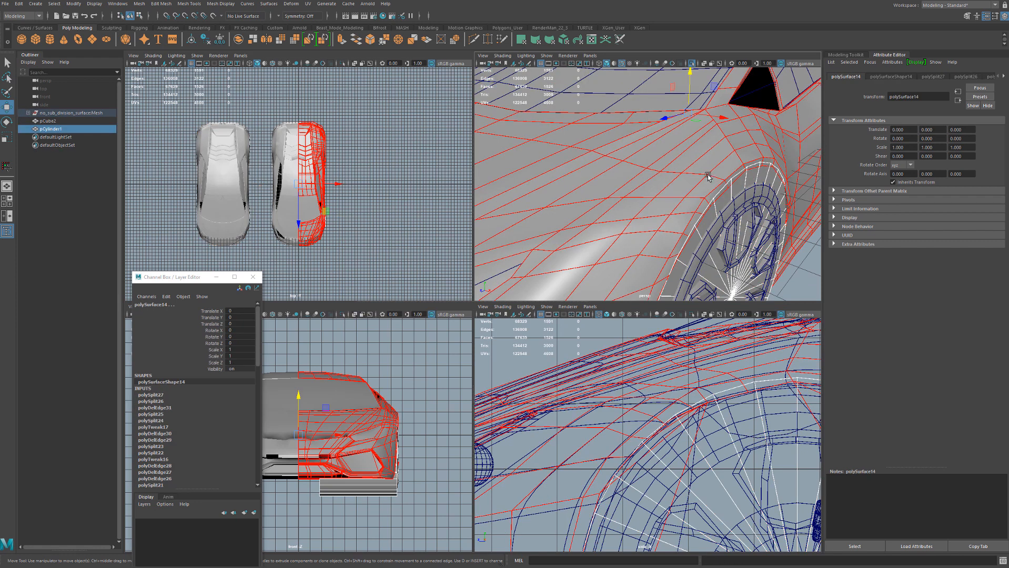
key("ctrl+1")
key("space")
left_click_drag(664, 224, 597, 288, "alt")
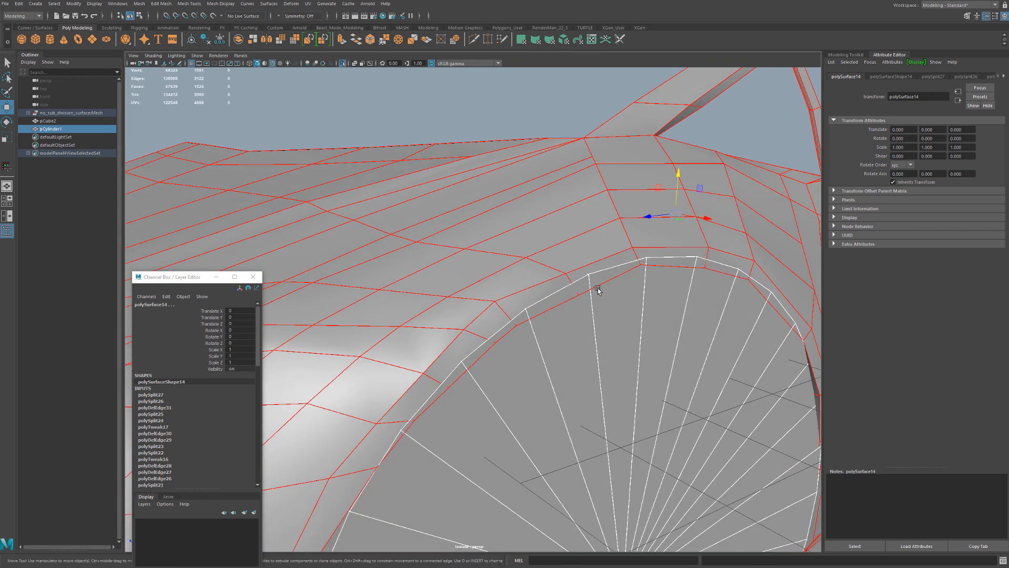
Move the cylinder's pivot to the centre of its outer cap
right_click_drag(597, 287, 580, 332, "alt")
middle_click_drag(580, 332, 577, 265, "alt")
left_click(583, 398)
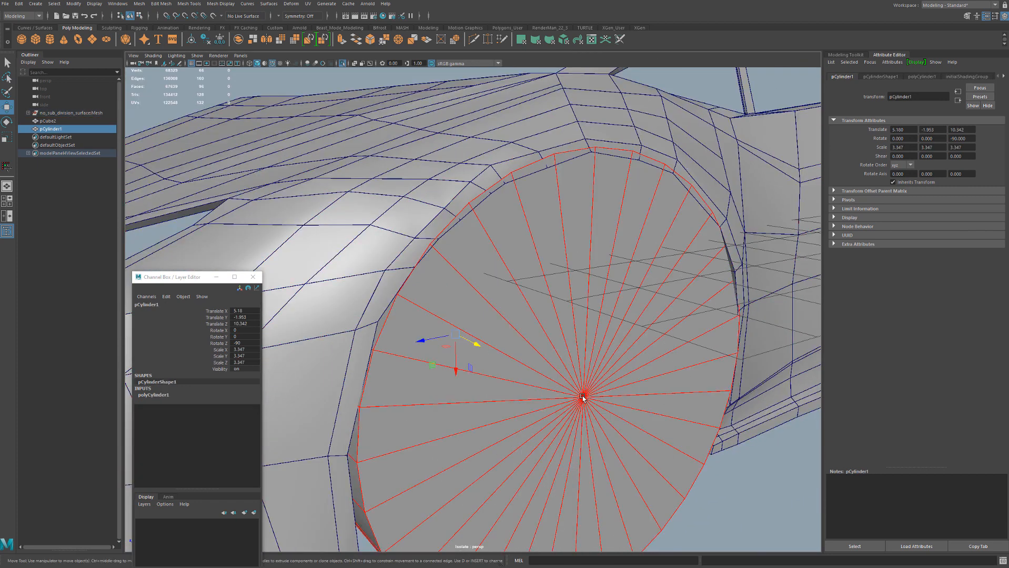
key("d")
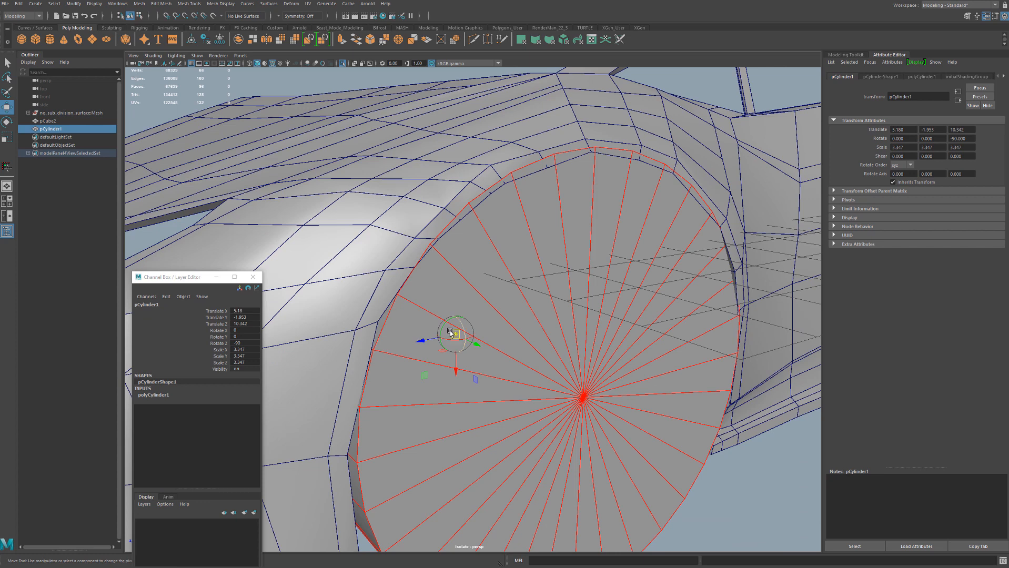
left_click_drag(454, 337, 576, 399)
Scale the cylinder uniformly to 3.27 so its rim fits the front wheel arch
key("r")
left_click_drag(599, 310, 586, 316, "alt")
left_click_drag(543, 404, 547, 402)
scroll(551, 398, "down", 5)
left_click_drag(465, 398, 440, 395, "alt")
left_click_drag(501, 359, 499, 360)
Examine how the resized cylinder lines up with the wheel and arch in the side view
key("space")
key("space")
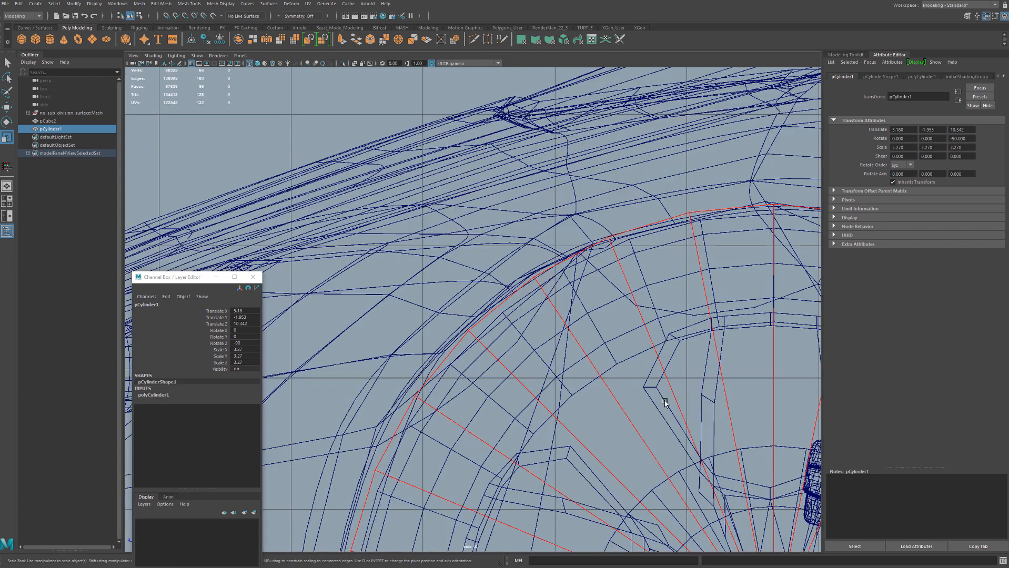
middle_click_drag(663, 401, 640, 245, "alt")
middle_click_drag(610, 370, 536, 301, "alt")
right_click_drag(536, 301, 653, 395, "alt")
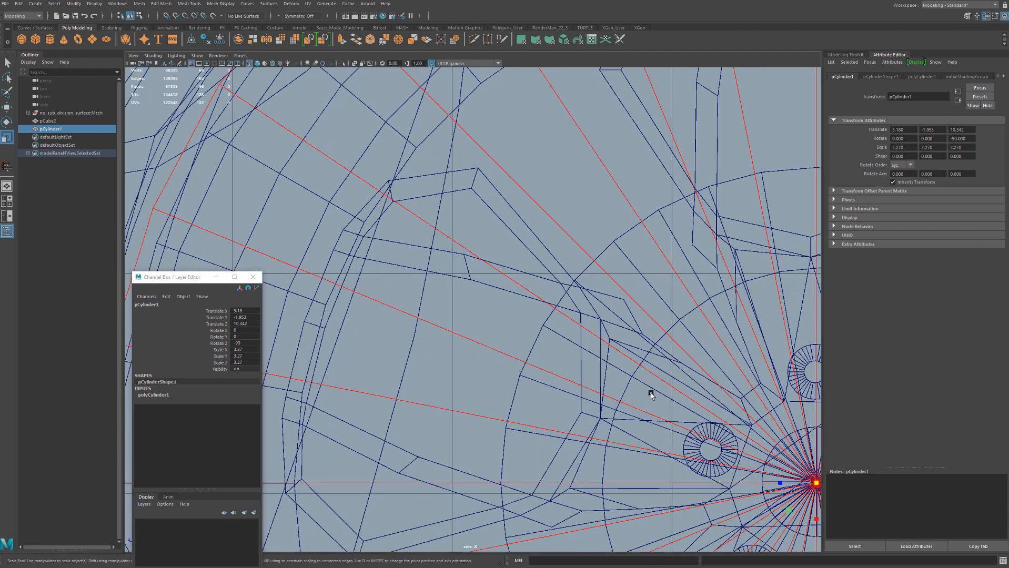
middle_click_drag(652, 394, 428, 277, "alt")
key("space")
key("space")
Edit the half body's vertices and move the arch-edge vertex at the crown onto the nearest cylinder rim vertex
left_click_drag(619, 259, 495, 253, "alt")
middle_click_drag(496, 252, 500, 286, "alt")
right_click_drag(499, 286, 517, 276, "alt")
left_click(544, 242)
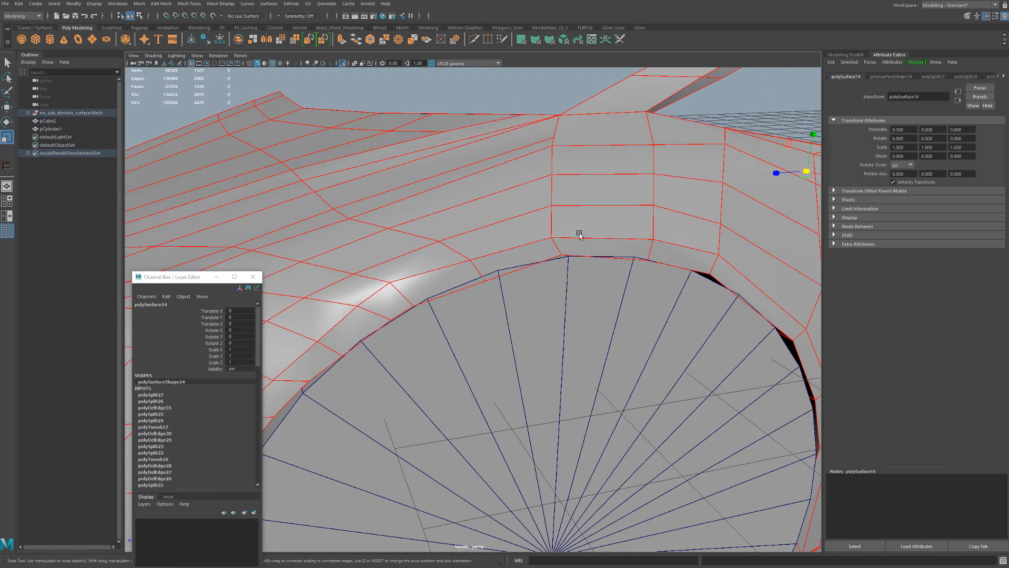
key("F9")
key("w")
left_click(559, 254)
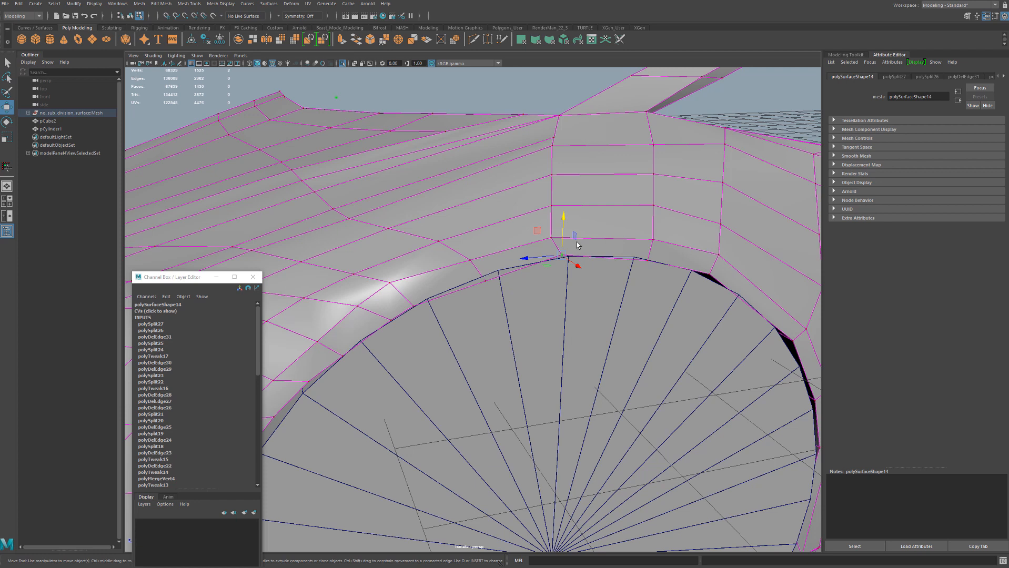
left_click_drag(561, 256, 569, 258)
Snap the next arch-edge vertices forward of the crown onto the cylinder's rim vertices
left_click(485, 283)
left_click_drag(485, 283, 495, 270)
left_click(414, 306)
left_click_drag(414, 306, 362, 339)
left_click(391, 321)
middle_click_drag(351, 356, 469, 267, "alt")
left_click(463, 268)
left_click_drag(464, 267, 475, 279)
key("ctrl+z")
Snap three more arch-edge vertices down the front of the arch onto the matching cylinder rim vertices
middle_click_drag(376, 413, 418, 325, "alt")
left_click(461, 256)
left_click(506, 221)
left_click(471, 257)
left_click(418, 325)
left_click_drag(419, 326, 419, 362)
left_click(471, 257)
left_click_drag(471, 258, 452, 295)
left_click(505, 221)
left_click_drag(505, 222, 410, 295)
Snap the arch-edge vertices just behind the crown onto the cylinder's rim vertices
scroll(488, 253, "down", 4)
left_click_drag(543, 251, 540, 254)
left_click(604, 267)
left_click_drag(604, 266, 593, 291)
left_click(688, 343)
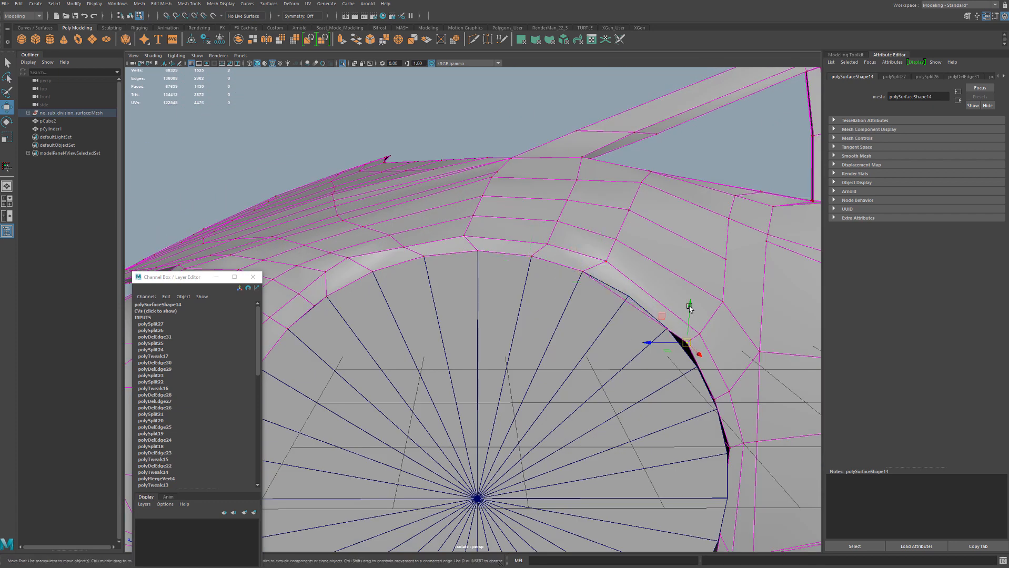
Reposition the extra arch-edge vertex at the upper front so it sits midway between two cylinder rim vertices, slightly outside the rim
left_click_drag(689, 309, 581, 282, "alt")
middle_click_drag(476, 278, 583, 268, "alt")
scroll(585, 275, "up", 4)
left_click_drag(585, 280, 493, 280, "alt")
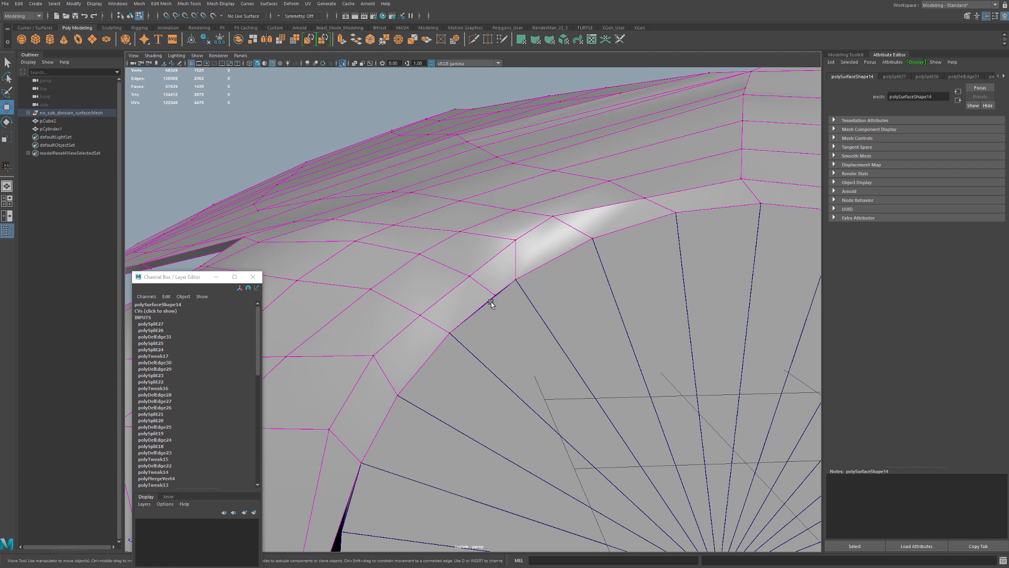
middle_click_drag(491, 304, 499, 285, "alt")
left_click_drag(453, 337, 520, 303, "alt")
scroll(519, 304, "up", 4)
left_click_drag(455, 251, 476, 232)
key("ctrl+z")
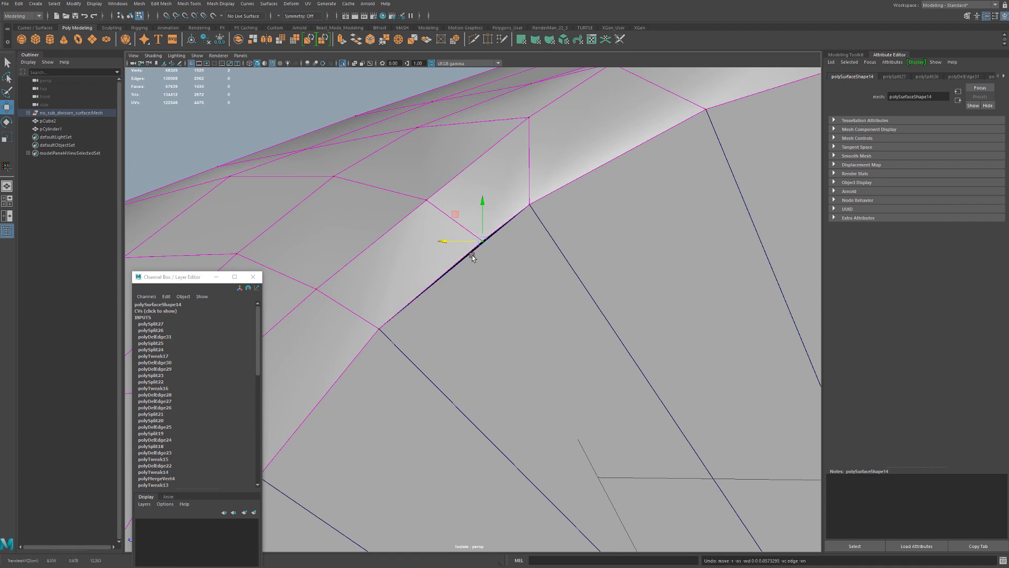
middle_click_drag(483, 240, 466, 270, "shift")
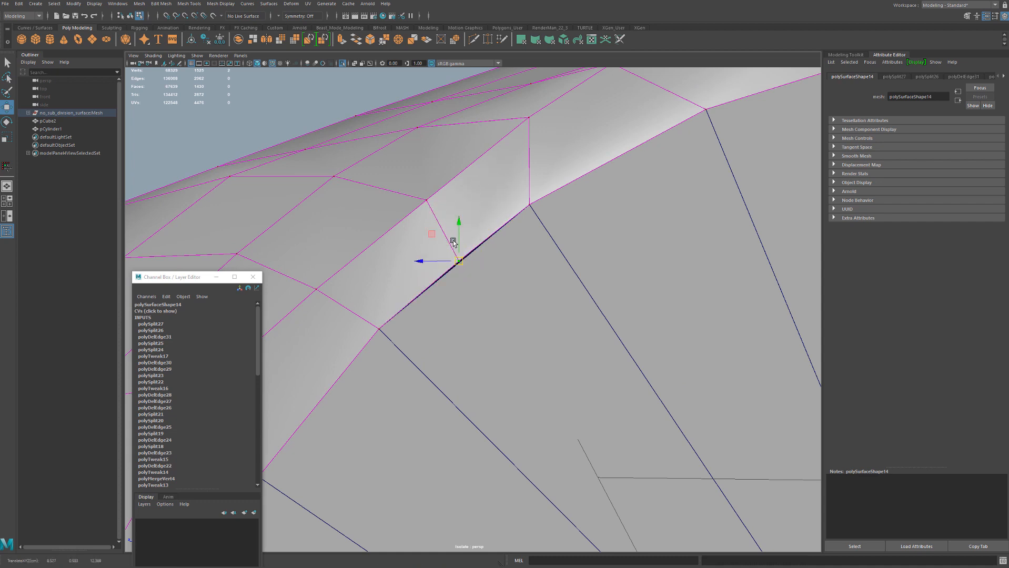
left_click_drag(457, 237, 446, 229, "ctrl+shift")
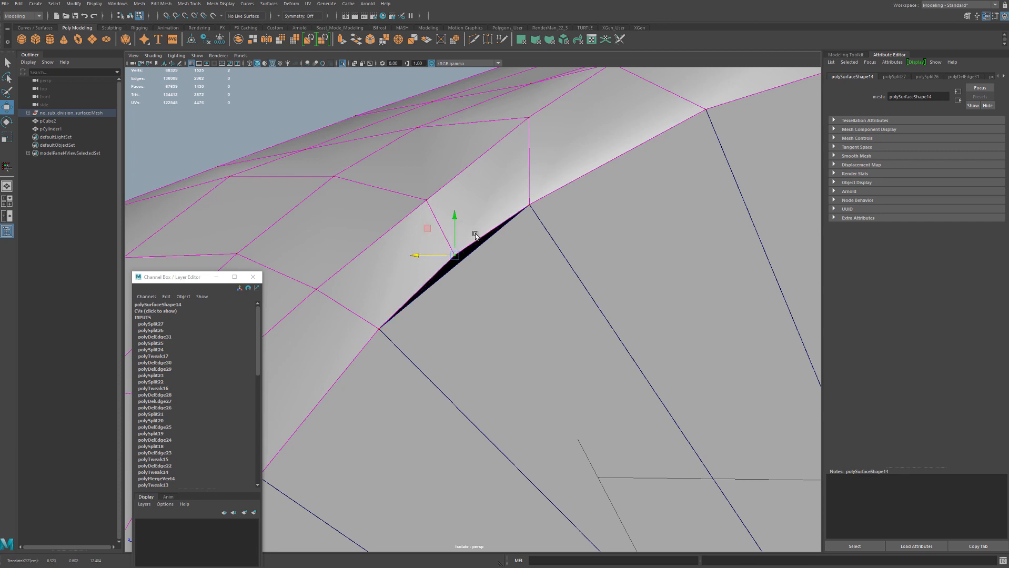
Check the smoothed preview, then slide the fender vertex above the repositioned arch-edge vertex forward along its edge
key("3")
key("1")
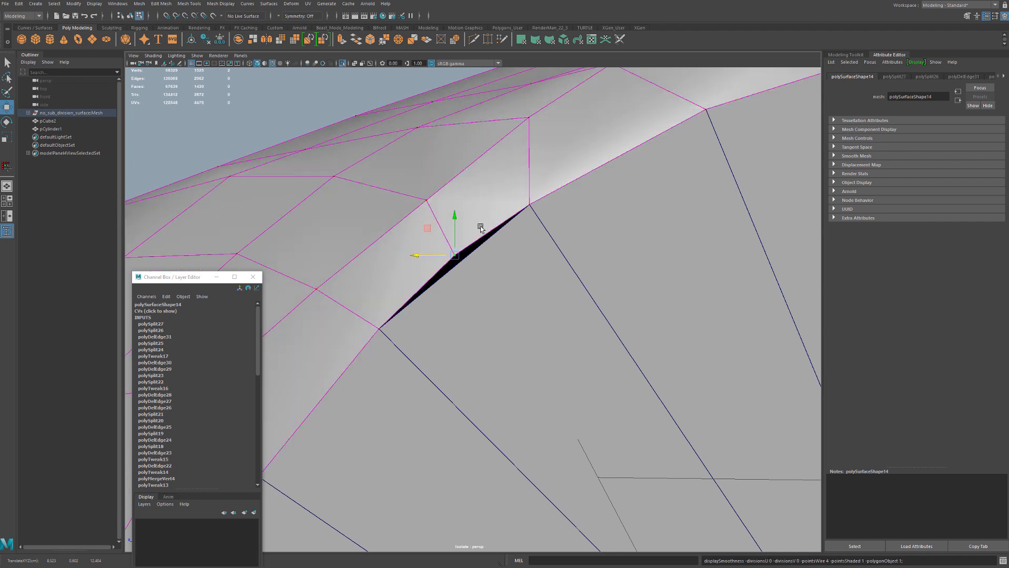
left_click(424, 199)
left_click_drag(427, 202, 410, 217, "ctrl+shift")
scroll(411, 233, "down", 3)
scroll(411, 233, "down", 4)
mouse_move(442, 263)
left_mouse_down("alt")
mouse_move(455, 274)
mouse_move(435, 265)
left_mouse_up("alt")
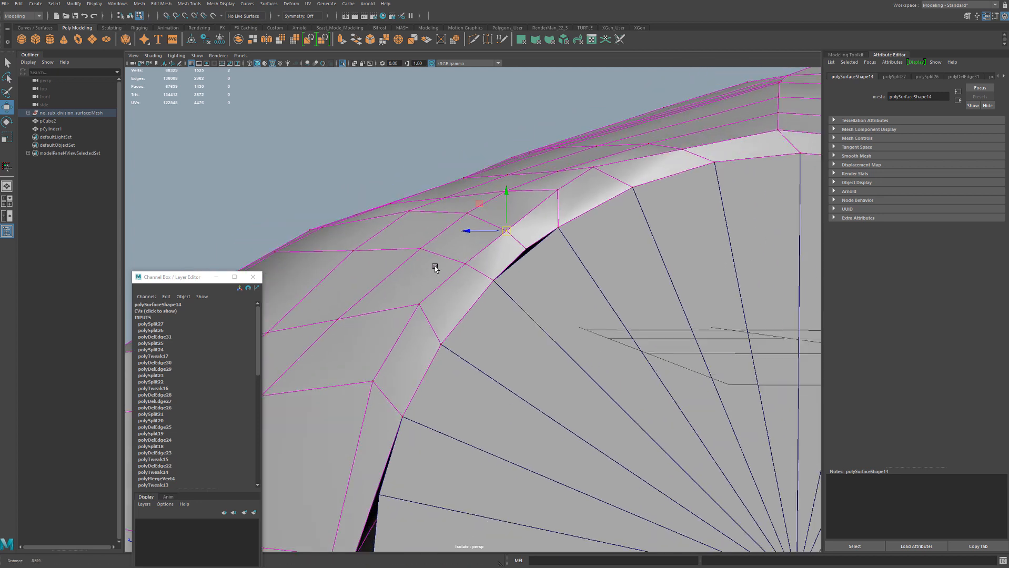
Snap the two lowest front arch-edge vertices onto the cylinder's rim vertices
right_click_drag(435, 266, 350, 293, "alt")
left_click_drag(350, 293, 387, 320, "alt")
left_click_drag(525, 300, 399, 299, "ctrl+shift")
left_click(460, 307)
left_click(412, 294)
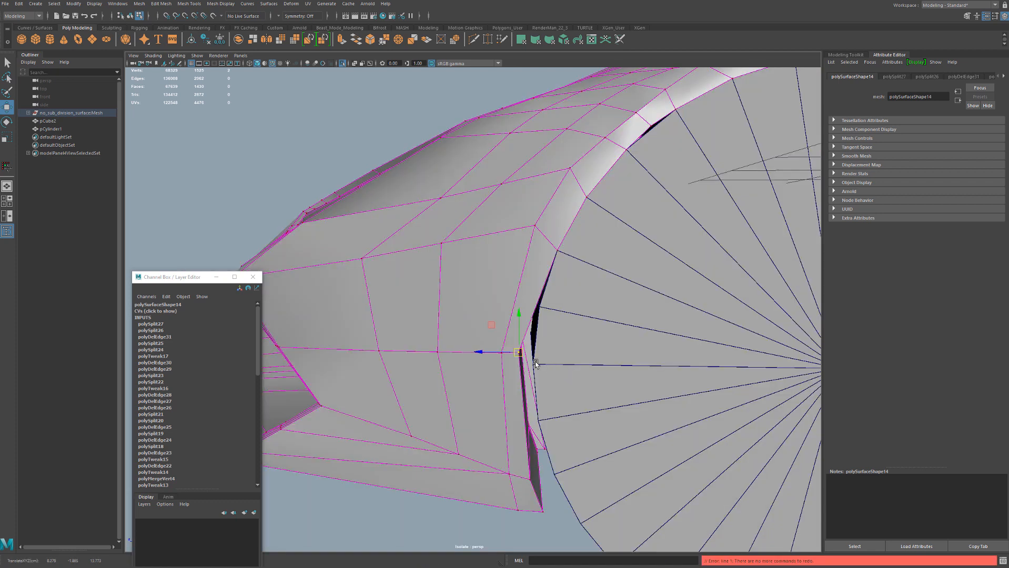
key("v")
left_click_drag(519, 352, 532, 363)
left_click(529, 479)
left_click_drag(531, 480, 582, 378)
Insert two edge loops with Multi-Cut across the fender's front section, above and below its middle horizontal edge
right_click_drag(582, 378, 590, 365, "alt")
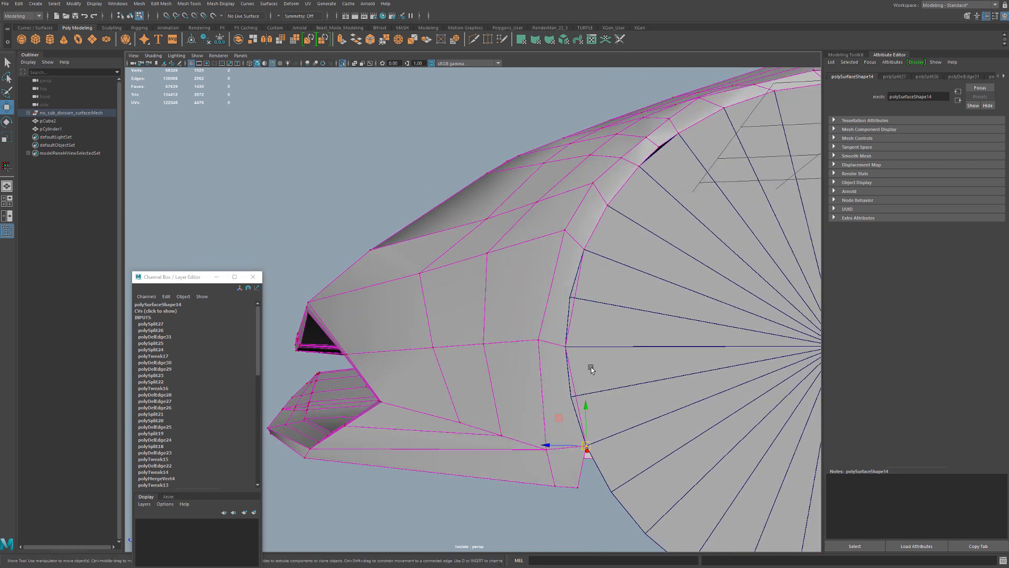
middle_click_drag(590, 365, 600, 389, "alt")
key("ctrl+shift+x")
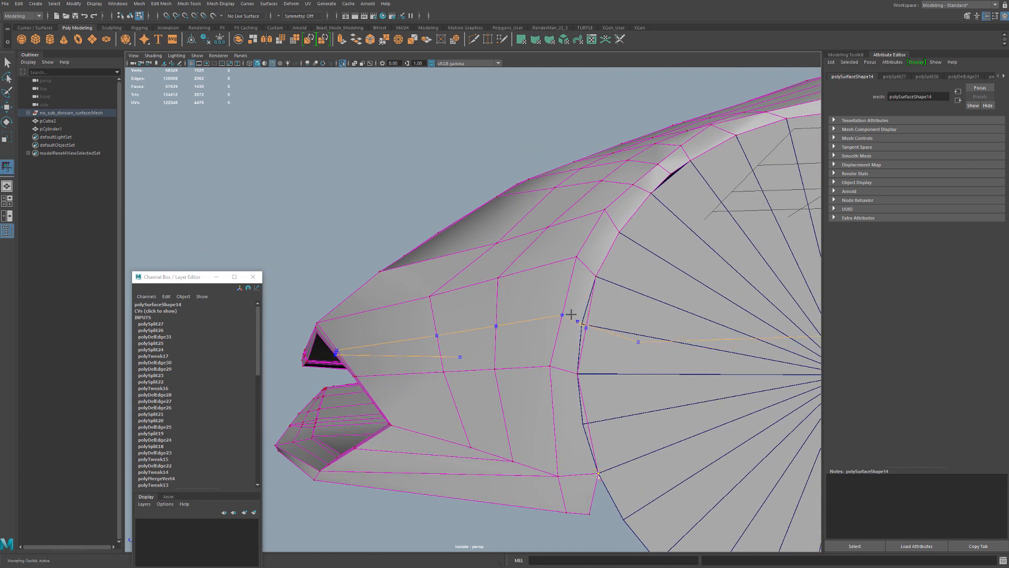
key("Return")
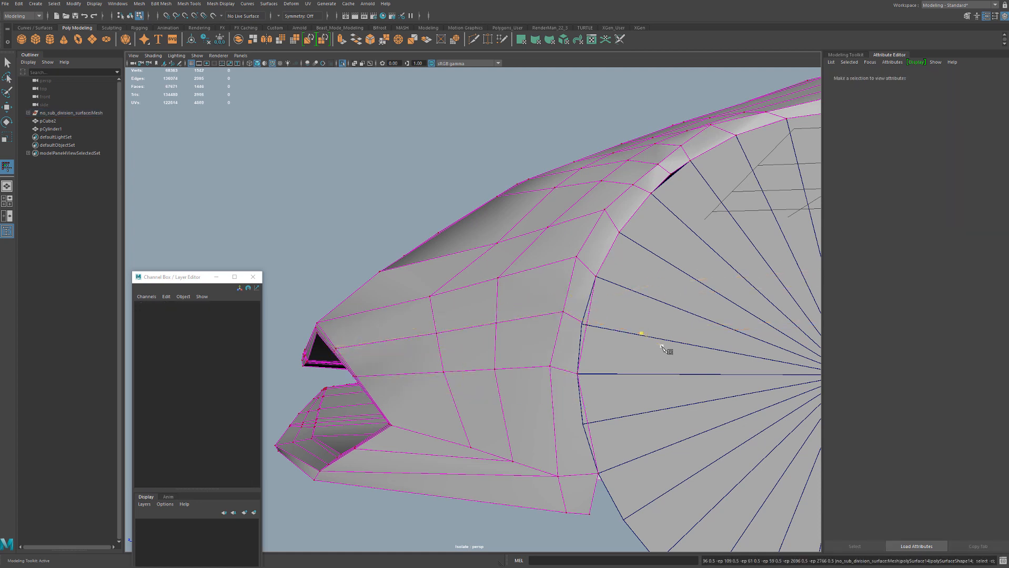
left_click(583, 414)
left_click_drag(577, 434, 505, 380, "alt")
left_click(505, 385)
right_click(678, 357)
left_click_drag(677, 356, 626, 359, "alt")
Snap the arch-edge vertices of the new edge loops onto the cylinder's rim vertices
key("q")
left_click(629, 400)
key("w")
left_click_drag(633, 403, 627, 403)
left_click(627, 308)
left_click_drag(629, 306, 518, 367)
scroll(625, 307, "down", 5)
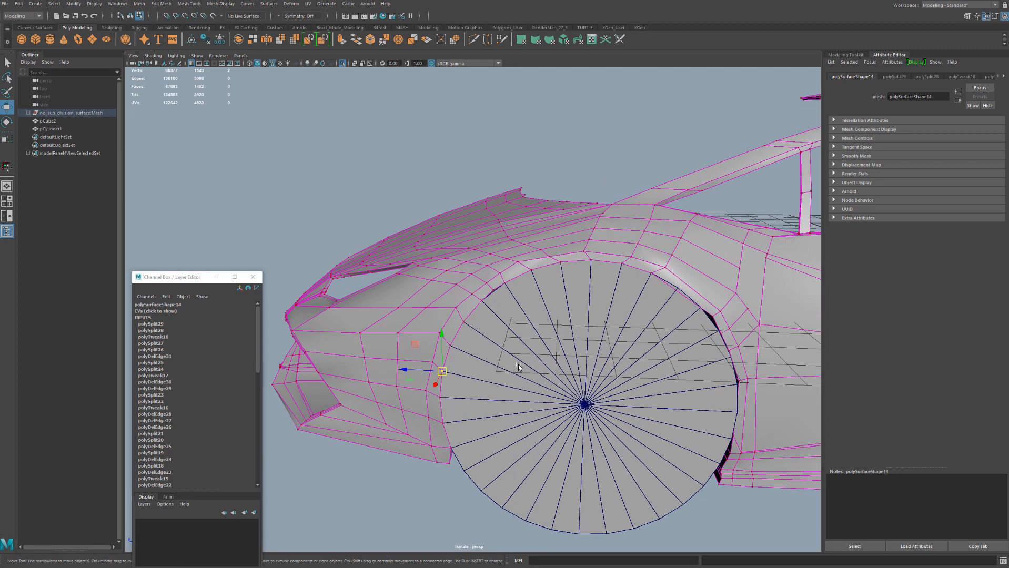
Slide the fender vertex beside the front arch edge downward to even out the spacing
left_click_drag(633, 306, 537, 340, "alt")
scroll(537, 340, "up", 5)
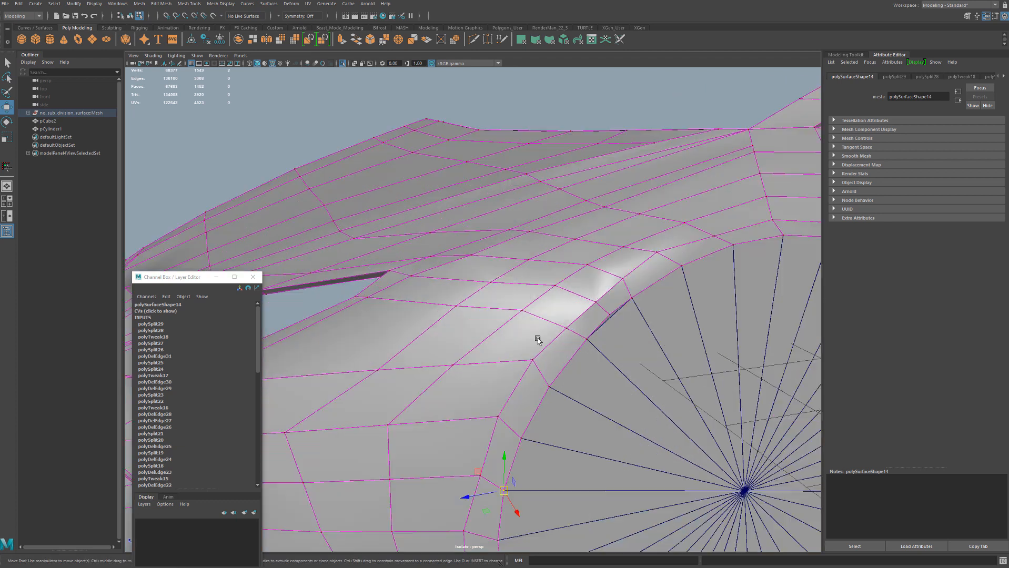
left_click(532, 359)
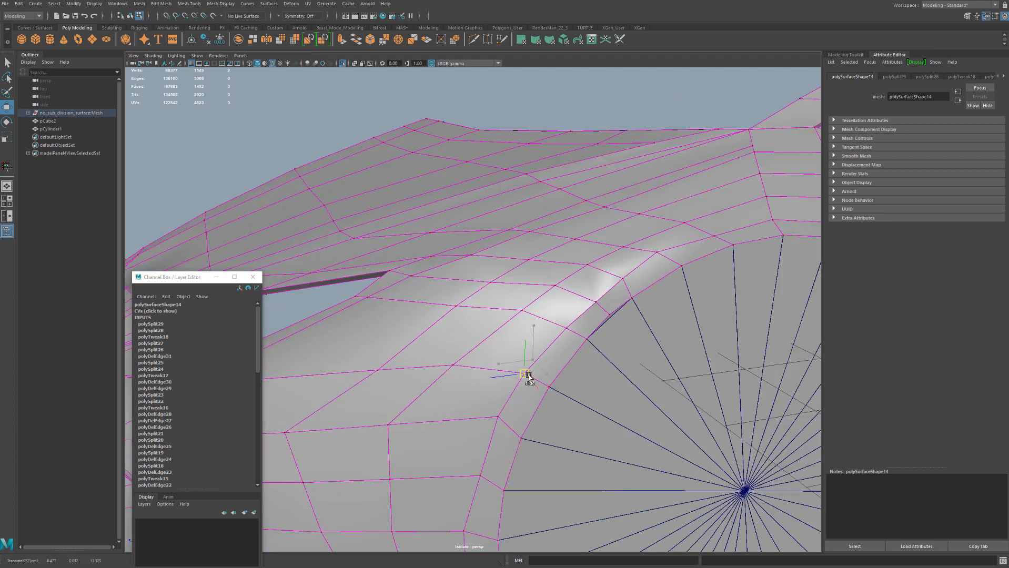
scroll(532, 369, "down", 5)
scroll(500, 356, "up", 2)
scroll(471, 360, "up", 5)
mouse_move(499, 356)
left_mouse_down("alt")
mouse_move(471, 361)
mouse_move(486, 349)
left_mouse_up("alt")
Slide the remaining fender vertices around the upper front of the arch along their edges for smoother edge flow
left_click(587, 244)
left_click_drag(588, 244, 731, 369, "alt")
left_click_drag(581, 329, 579, 327, "ctrl+shift")
left_click_drag(520, 396, 567, 316, "ctrl+shift")
scroll(583, 319, "down", 5)
scroll(494, 367, "up", 3)
Return to object mode and isolate the half body without the cylinder
left_click_drag(493, 367, 604, 238, "alt")
right_click_drag(604, 247, 625, 231)
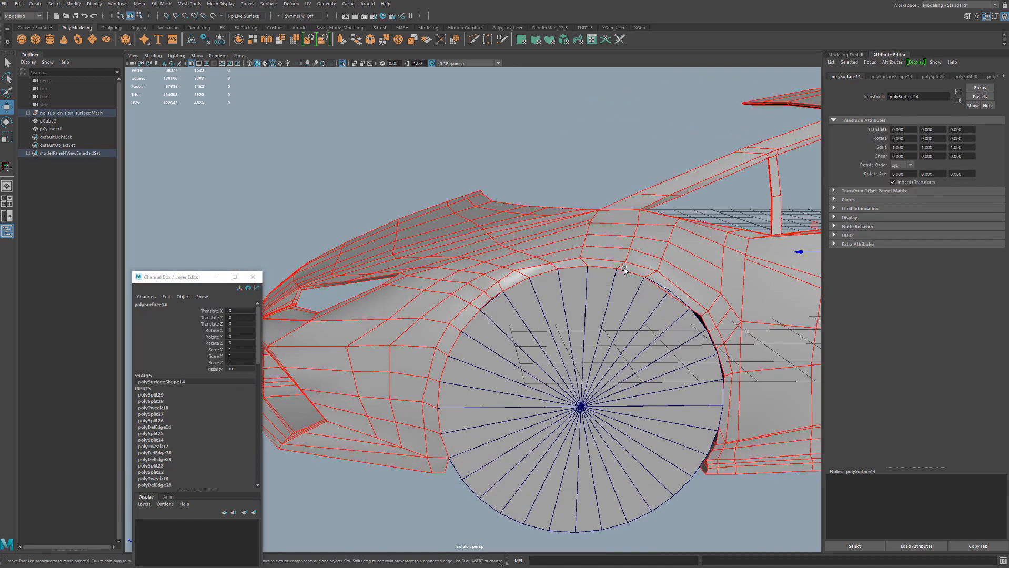
key("ctrl+1")
key("ctrl+1")
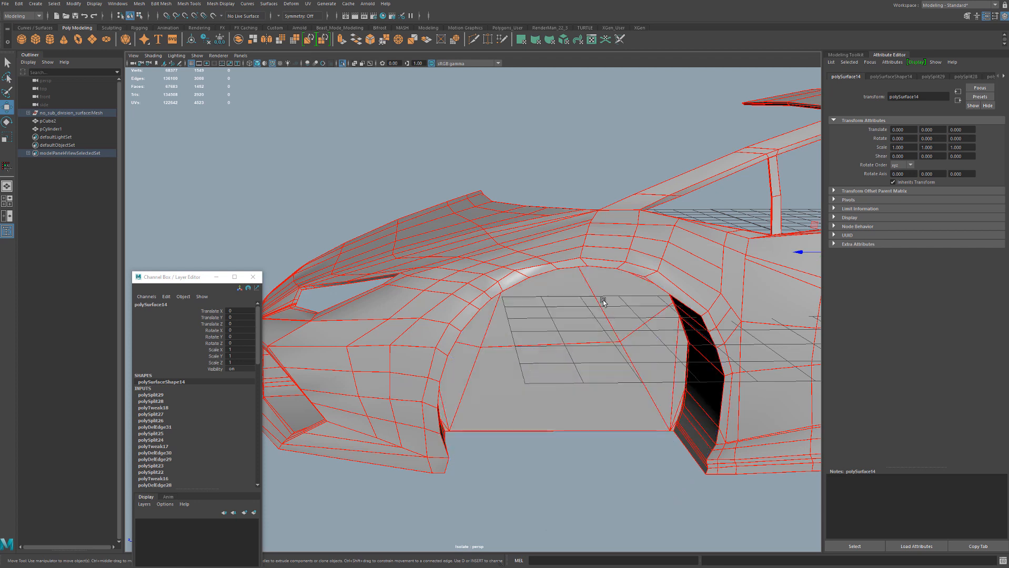
Select the strip of inner faces lining the front wheel arch and delete it
left_click_drag(555, 332, 539, 309, "alt")
right_click_drag(539, 309, 539, 330)
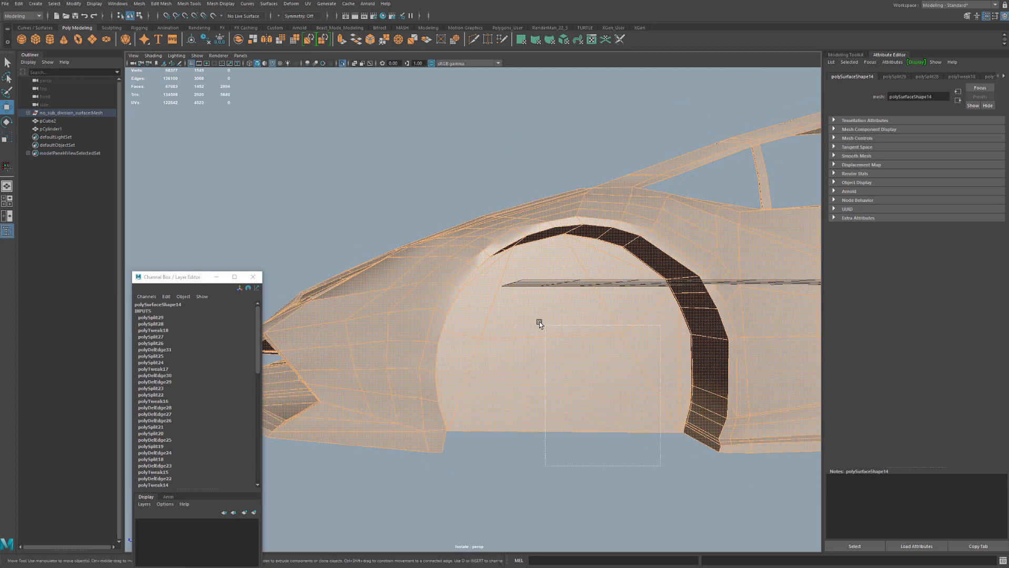
left_click_drag(539, 322, 509, 292)
left_click_drag(550, 347, 392, 339, "alt")
right_click_drag(371, 337, 373, 359)
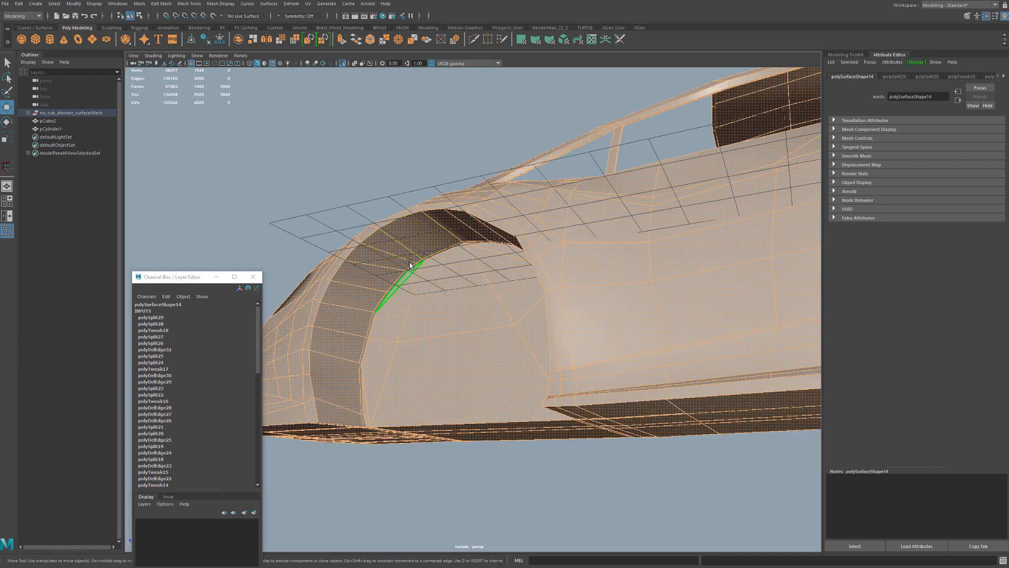
left_click(409, 264)
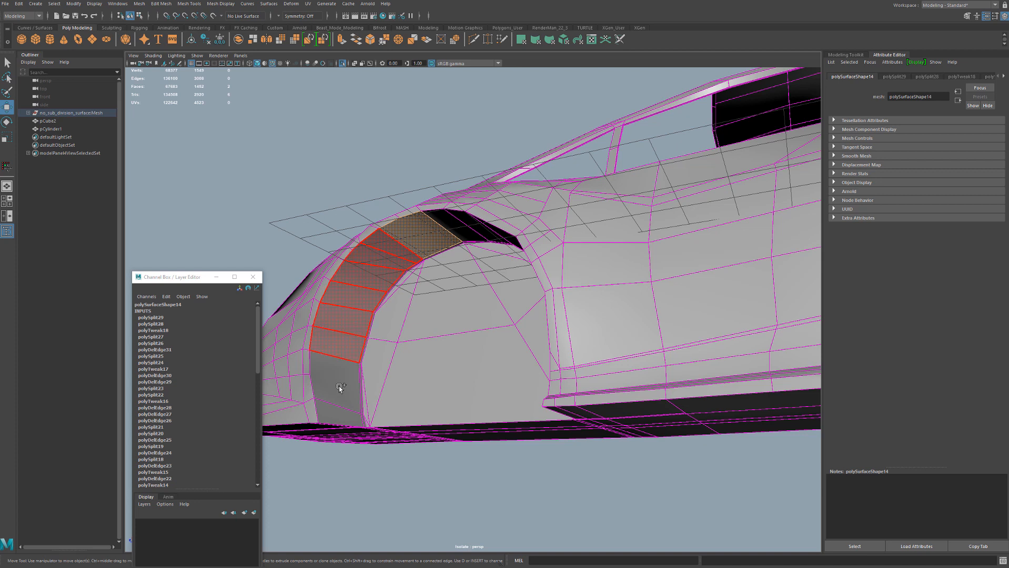
double_click(337, 420, "shift")
left_click_drag(459, 380, 511, 378, "alt")
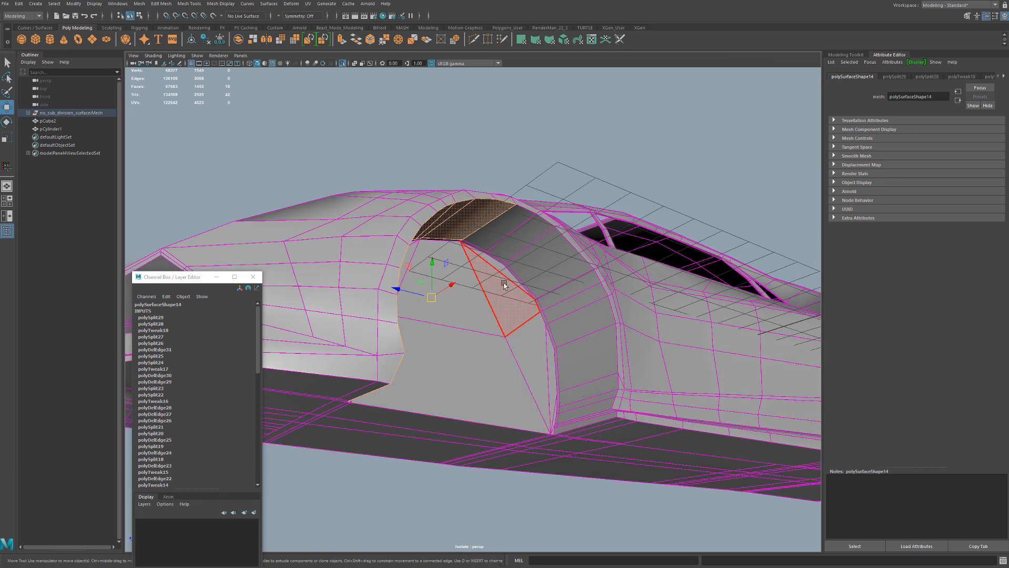
double_click(584, 422, "shift")
key("Delete")
Examine the half body's underside and opened front wheel well from below and from the side
left_click_drag(585, 421, 441, 403, "alt")
double_click(453, 353)
scroll(443, 402, "down", 4)
middle_click_drag(552, 399, 501, 368, "alt")
left_click_drag(507, 396, 449, 230, "alt")
left_click_drag(588, 323, 309, 366, "alt")
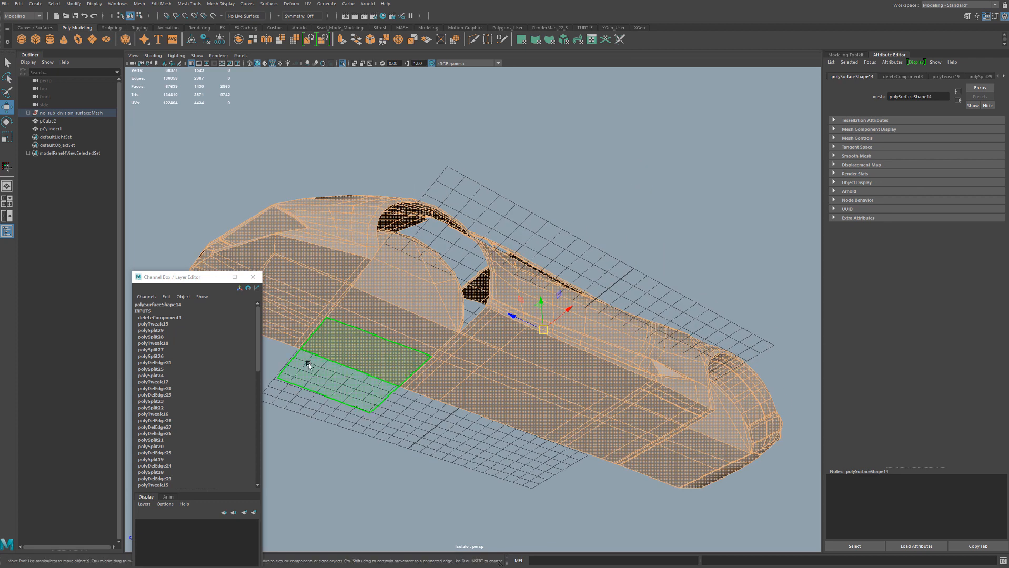
left_click_drag(331, 293, 454, 337, "alt")
right_click_drag(427, 306, 469, 292)
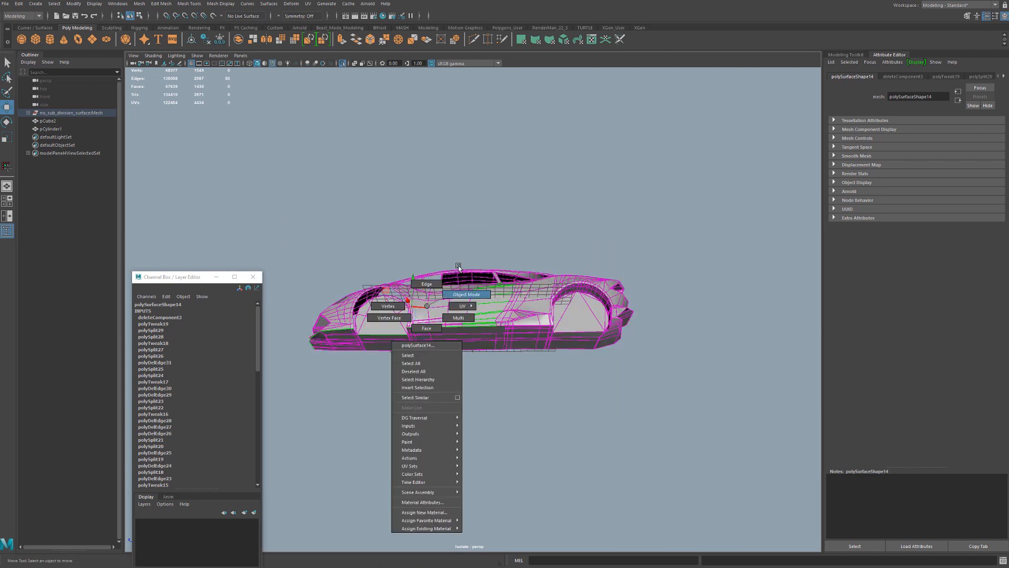
left_click(476, 272)
Select the half body's underbody faces using the side view
key("space")
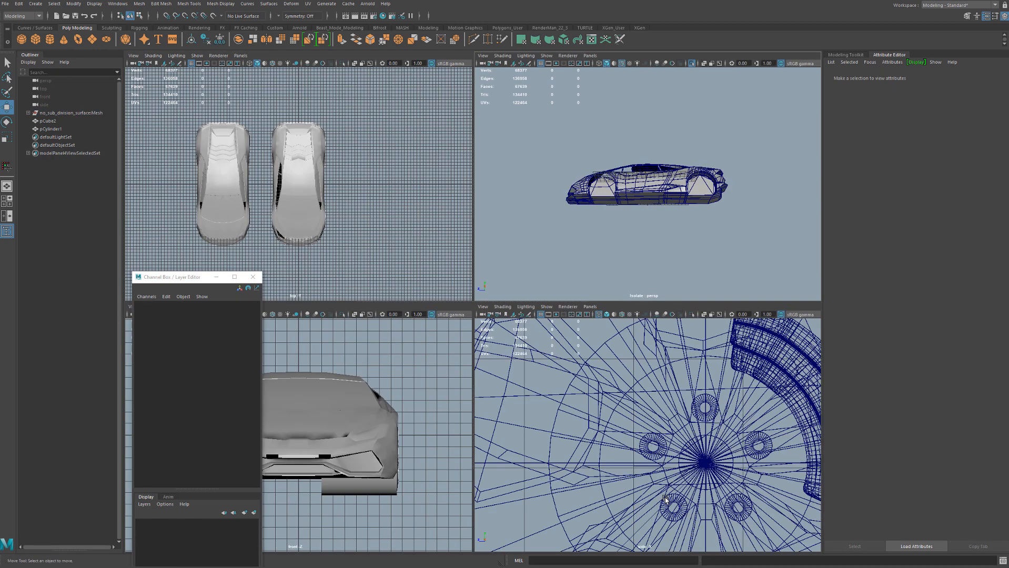
key("space")
left_click(621, 307)
scroll(619, 312, "down", 2)
key("q")
key("ctrl+F11")
scroll(609, 346, "down", 2)
scroll(686, 359, "down", 3)
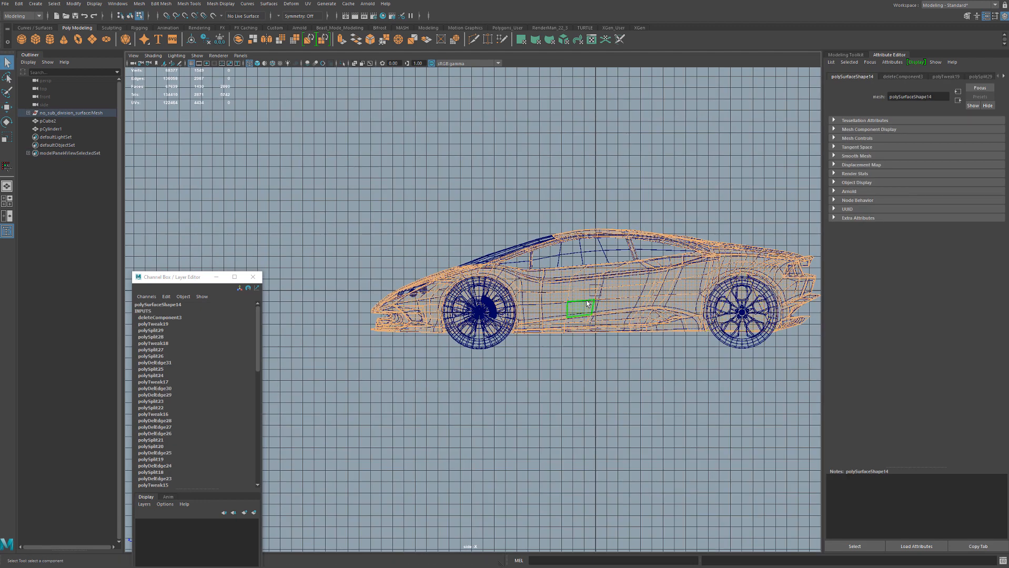
left_click_drag(342, 163, 824, 329)
key("space")
key("space")
scroll(522, 297, "up", 10)
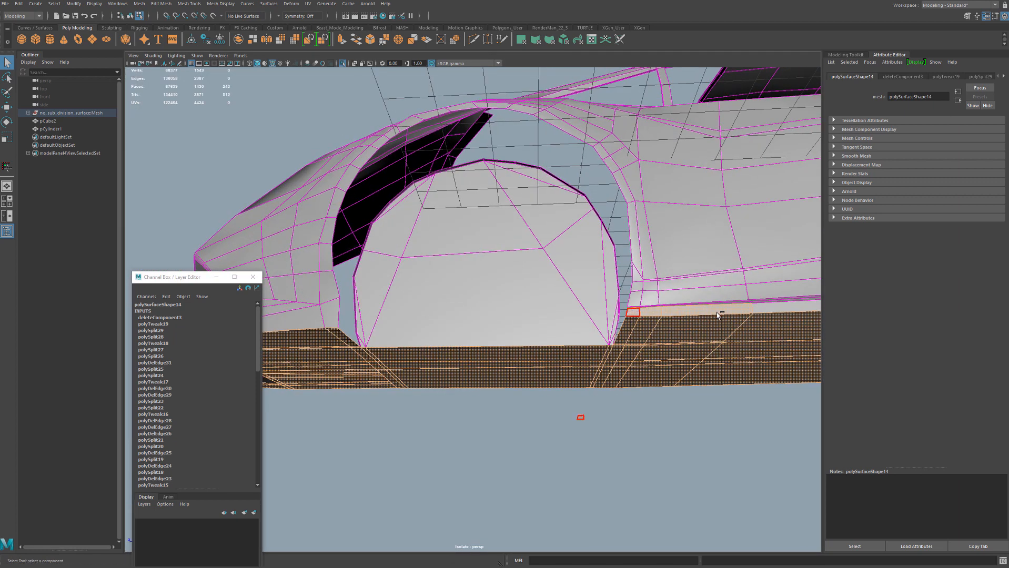
Remove the side-sill faces from the selection, add the missed floor faces, and delete the underbody
left_click(730, 314, "ctrl")
left_click(650, 312, "ctrl")
middle_click_drag(537, 310, 661, 323, "alt")
left_click_drag(727, 313, 552, 330, "alt")
left_click(517, 357, "ctrl")
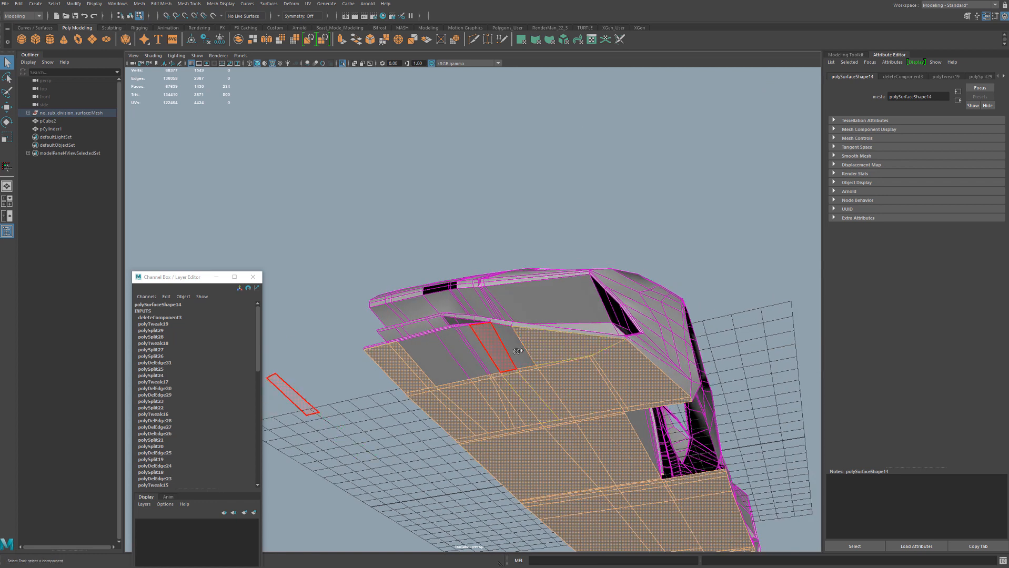
key("Caps_Lock")
left_click(476, 363)
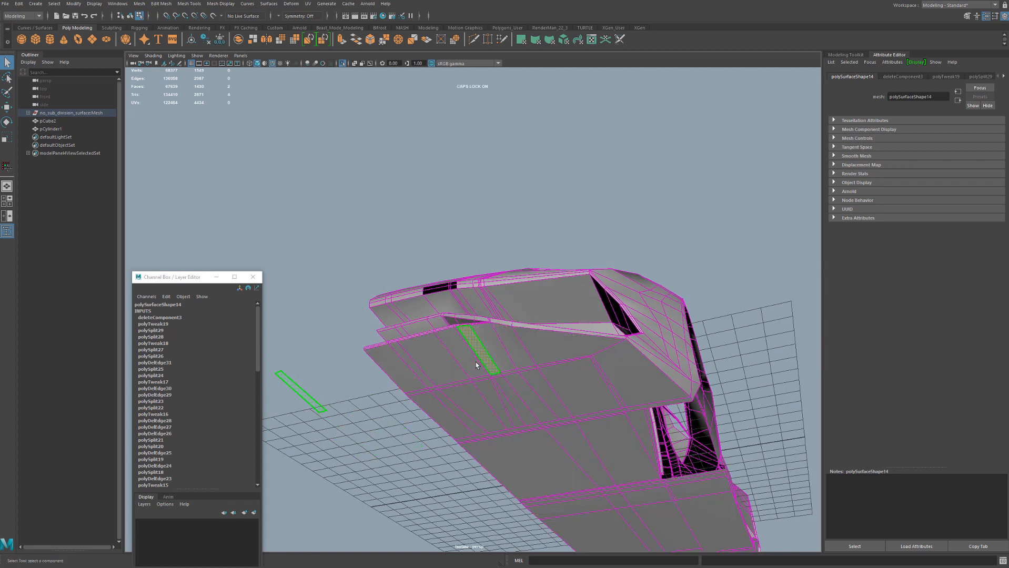
key("ctrl+z")
left_click(484, 358, "shift")
left_click(476, 357, "shift")
left_click_drag(609, 395, 572, 401, "alt")
left_click_drag(651, 380, 511, 400, "alt")
left_click_drag(695, 348, 530, 370, "alt")
key("Delete")
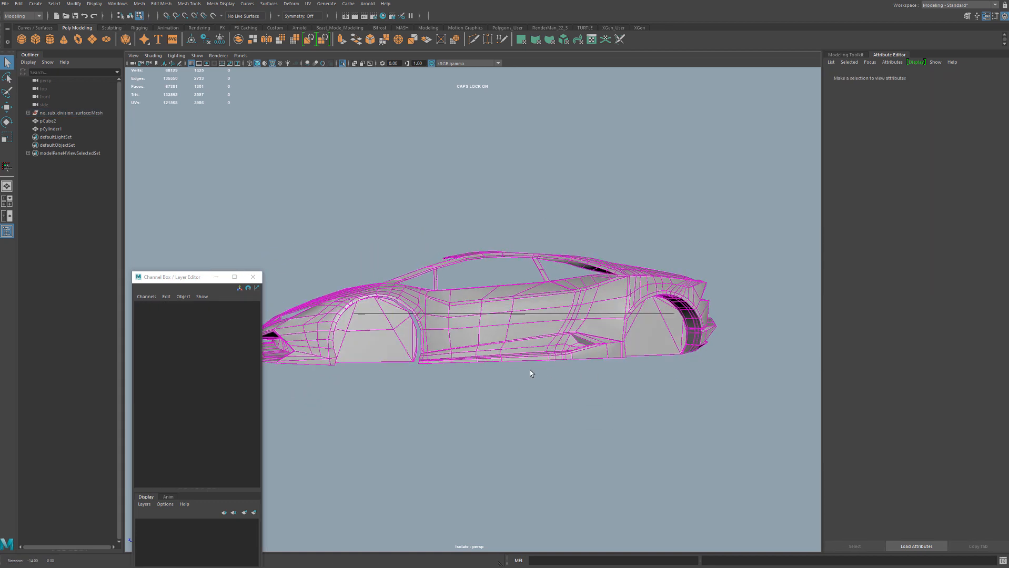
Delete the flat faces closing off the front and rear wheel openings, including the remaining rear inner-arch faces
left_click(381, 358)
key("Delete")
left_click_drag(391, 363, 452, 368, "alt")
left_click(652, 311)
left_click_drag(653, 376, 655, 385, "alt")
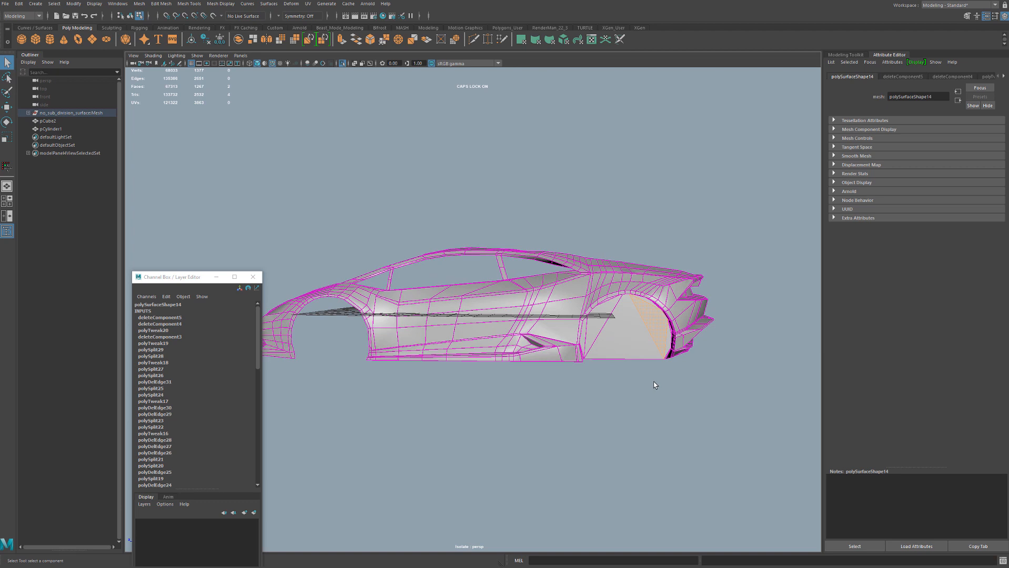
left_click_drag(605, 316, 626, 338, "shift")
left_click_drag(626, 338, 639, 310, "alt")
scroll(623, 327, "up", 3)
left_click(701, 278, "shift")
left_click(640, 278, "shift")
left_click(739, 338, "shift")
key("Delete")
Return the half body to object mode and turn off its isolation to show the whole car
left_click_drag(738, 338, 655, 354, "alt")
scroll(647, 379, "down", 4)
left_click(634, 408)
left_click_drag(646, 421, 630, 351, "alt")
scroll(630, 351, "up", 3)
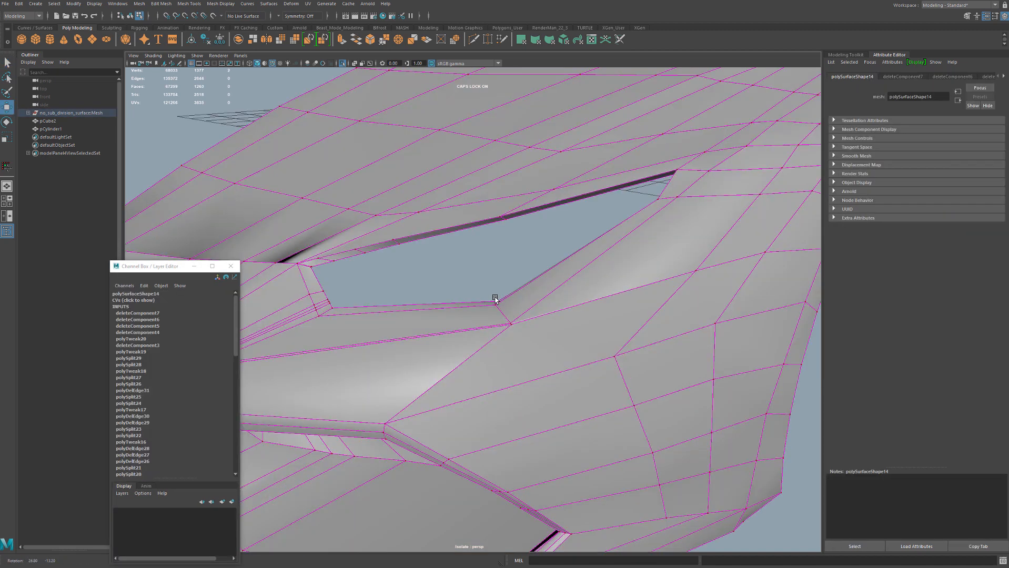
middle_click_drag(495, 299, 510, 332, "alt")
right_click_drag(454, 252, 482, 238)
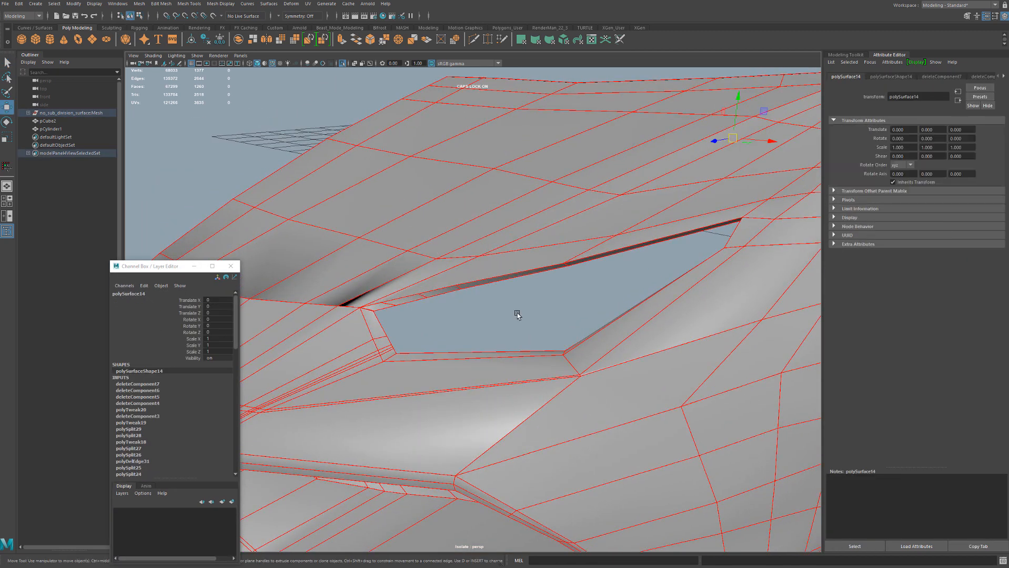
scroll(512, 314, "down", 5)
scroll(476, 310, "up", 3)
left_click(476, 310)
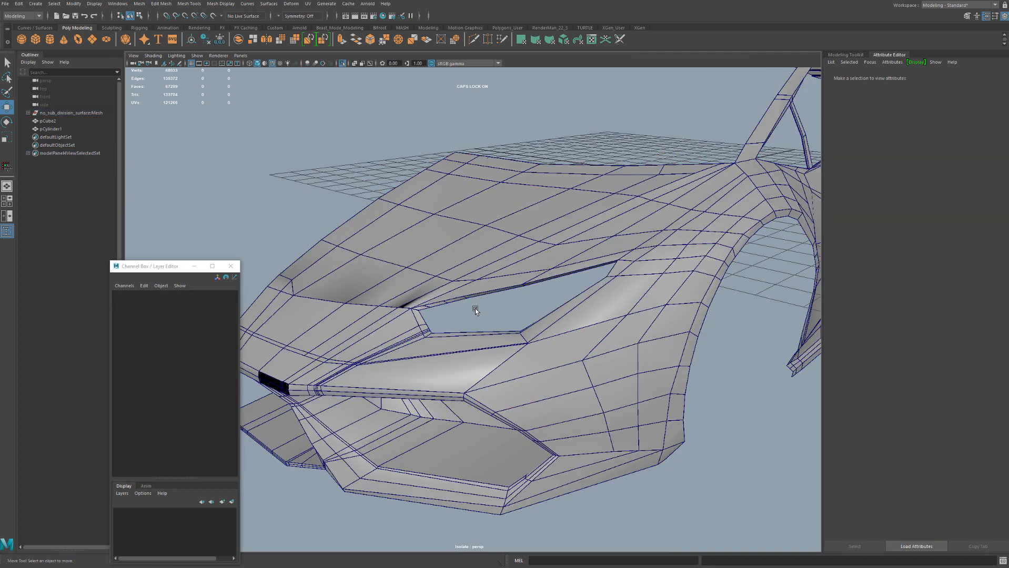
key("ctrl+1")
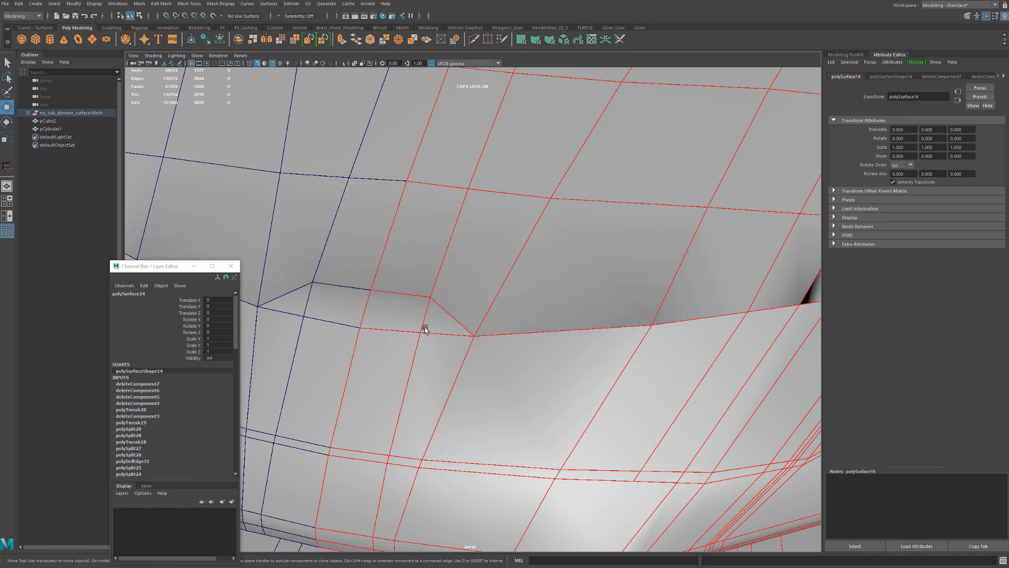
Cut a new edge line across the front bumper just below the hood crease, running outward to the headlight
key("ctrl+shift+x")
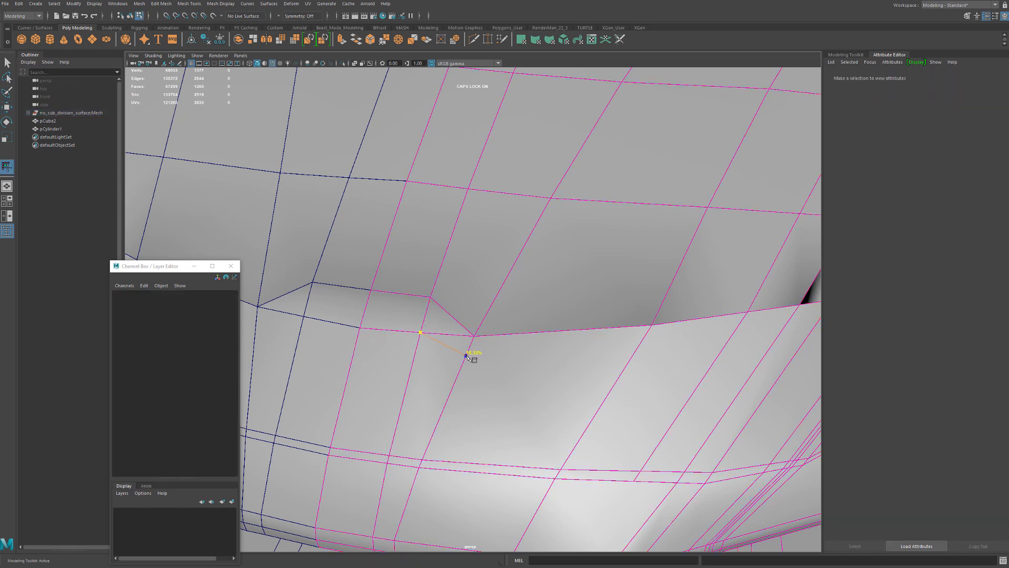
right_click(542, 320)
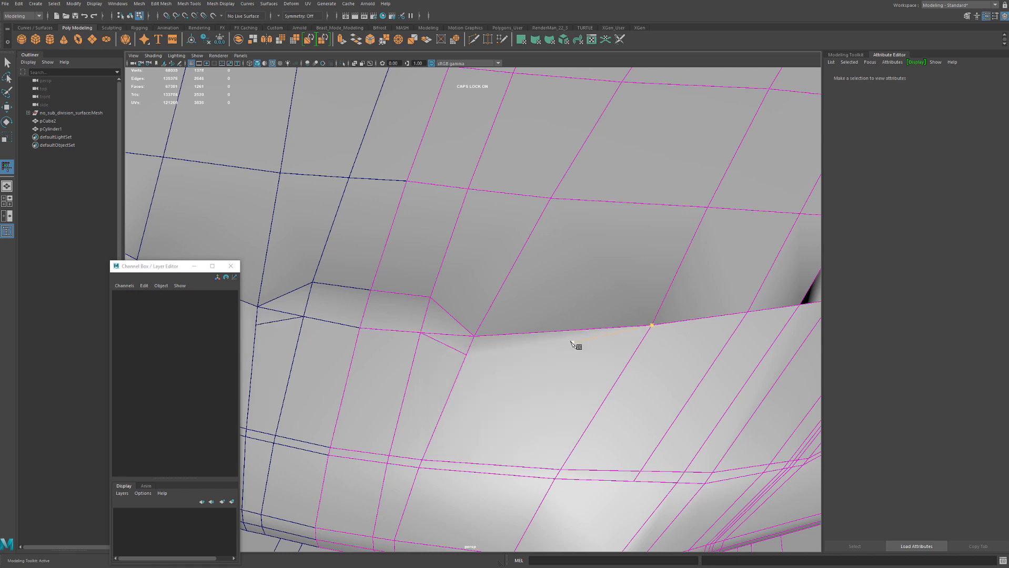
middle_click_drag(573, 345, 441, 328, "alt")
scroll(500, 335, "down", 2)
left_click(579, 300)
right_click(467, 348)
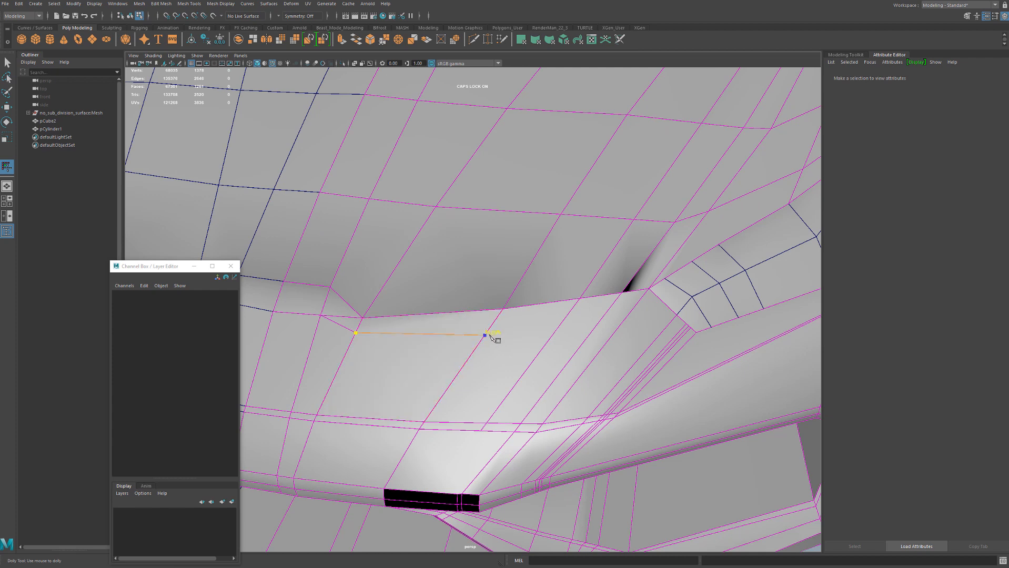
left_click(489, 332)
left_click(563, 322)
left_click(605, 313)
left_click(635, 306)
right_click(688, 298)
Extend the cut around the headlight's inner corner and delete the short surplus edge beside it
left_click_drag(655, 330, 611, 378, "alt")
middle_click_drag(668, 376, 610, 376, "alt")
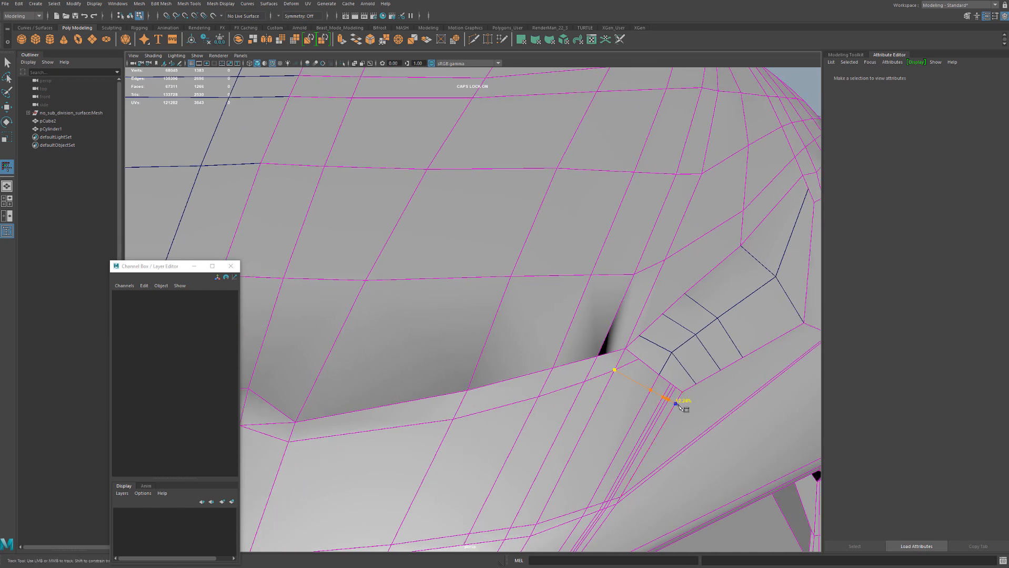
key("q")
left_click(626, 365)
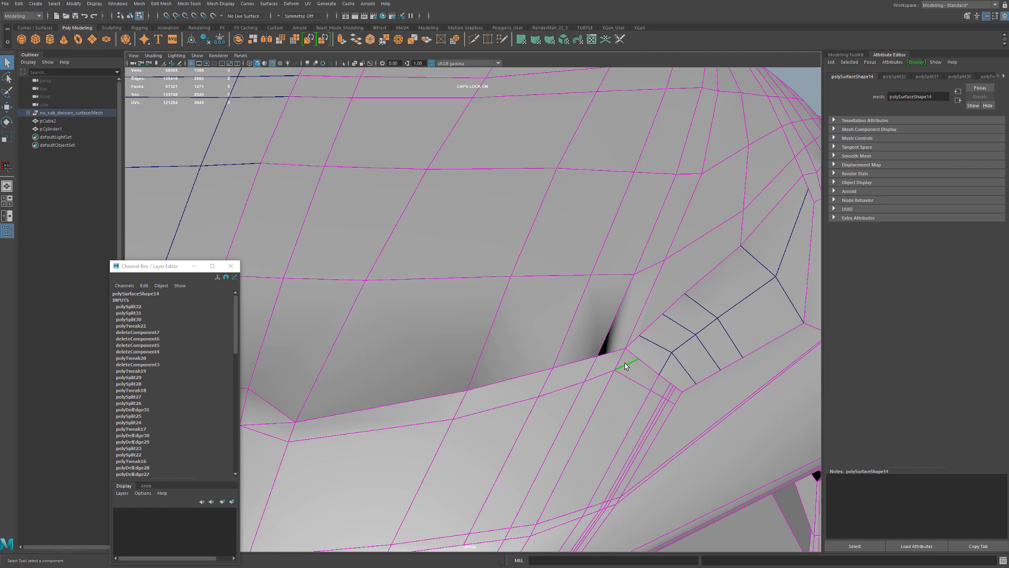
key("ctrl+Delete")
Delete the redundant edge loops running down the bumper from the headlight corner and the surplus edge by the hood crease
middle_click_drag(623, 402, 671, 315, "alt")
right_click_drag(671, 315, 664, 345, "alt")
left_click_drag(664, 346, 649, 347, "alt")
right_click_drag(597, 326, 597, 299)
double_click(613, 296)
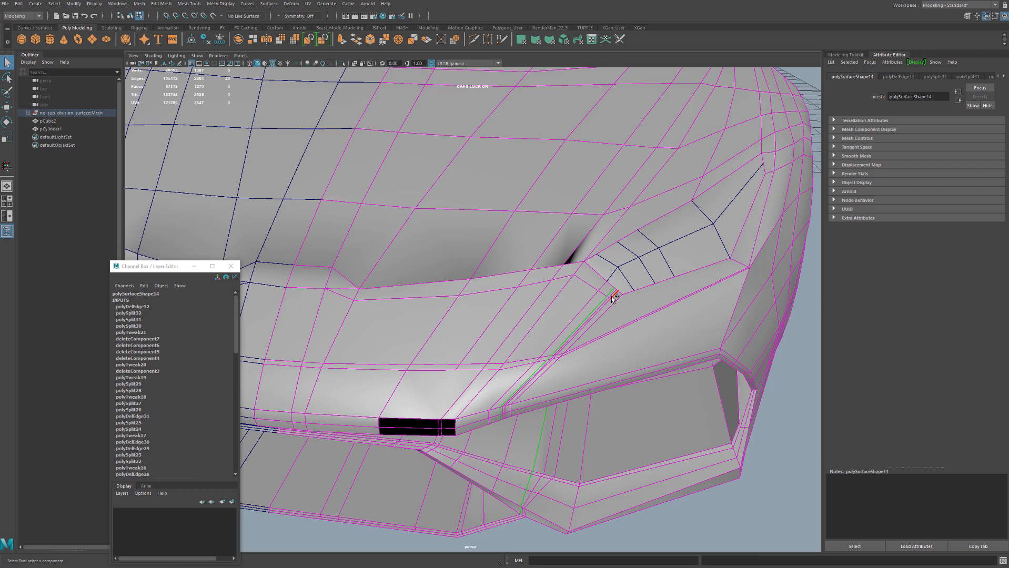
double_click(612, 295)
double_click(610, 292, "shift")
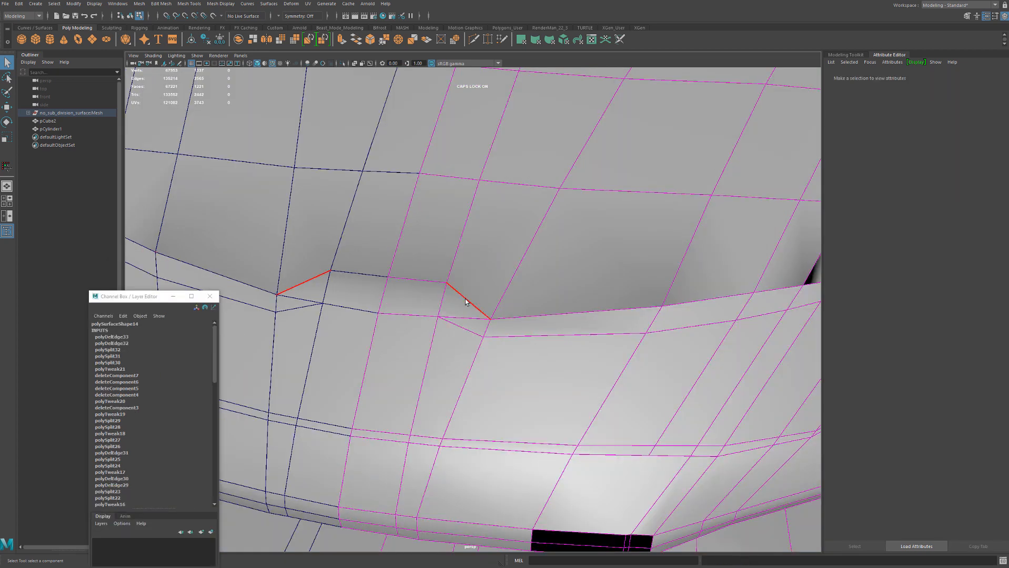
right_click_drag(451, 282, 463, 294)
key("Delete")
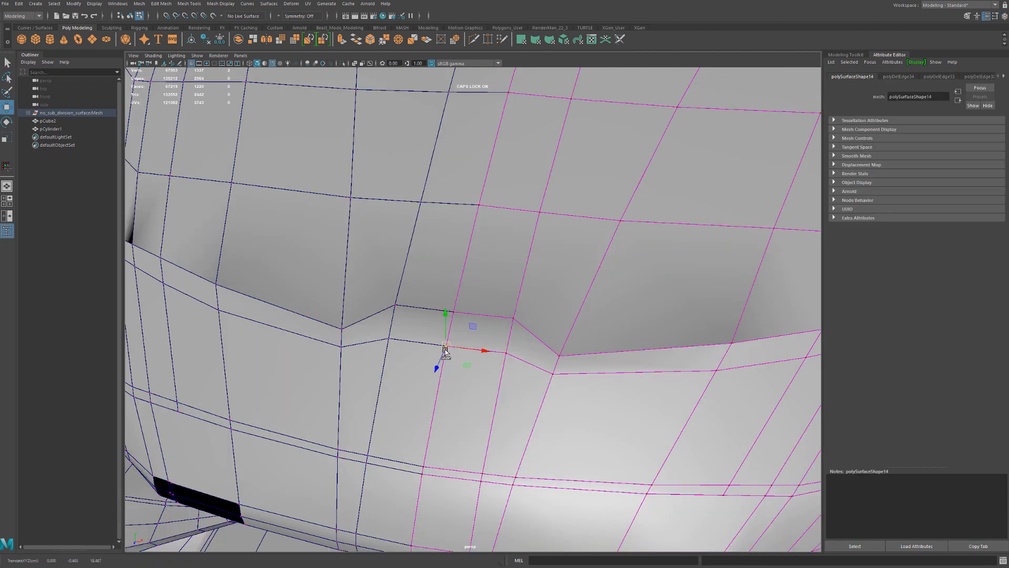
Move the vertex on the hood's rear border slightly outward toward the windshield pillar
scroll(448, 350, "down", 6)
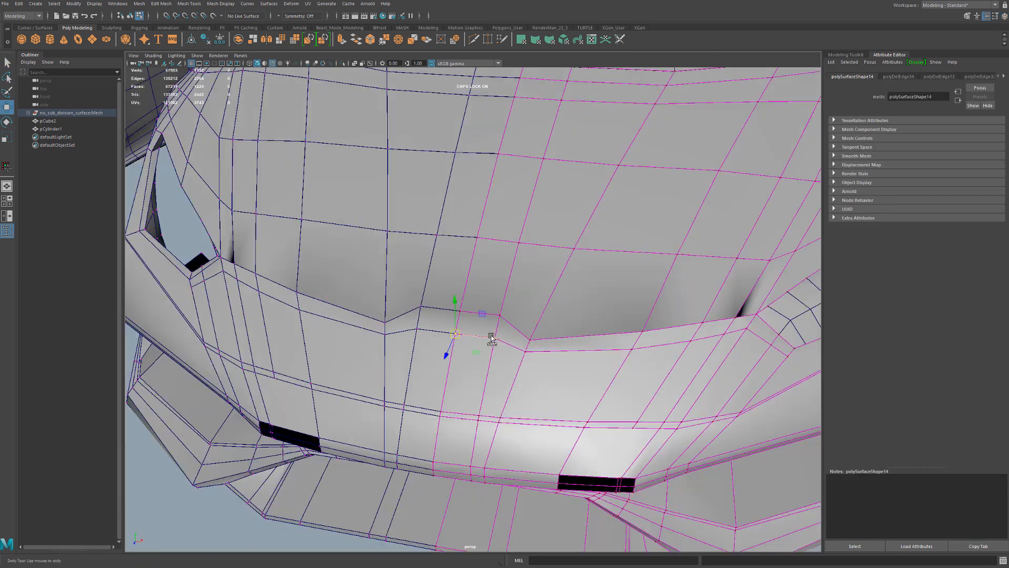
left_click_drag(538, 338, 564, 345, "alt")
middle_click_drag(564, 344, 558, 323, "alt")
left_click_drag(558, 323, 480, 356, "alt")
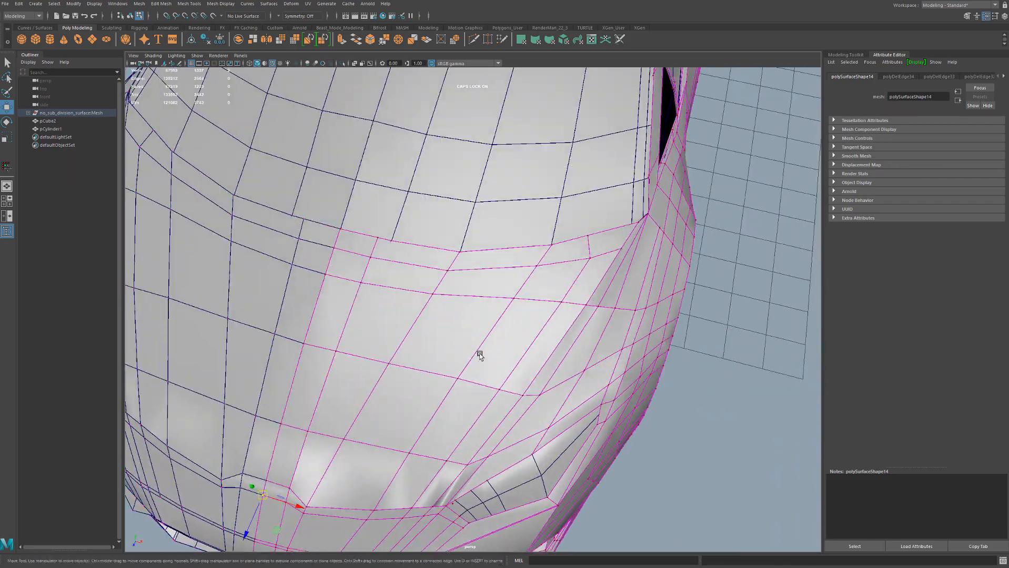
left_click(585, 235)
left_click_drag(587, 237, 601, 232)
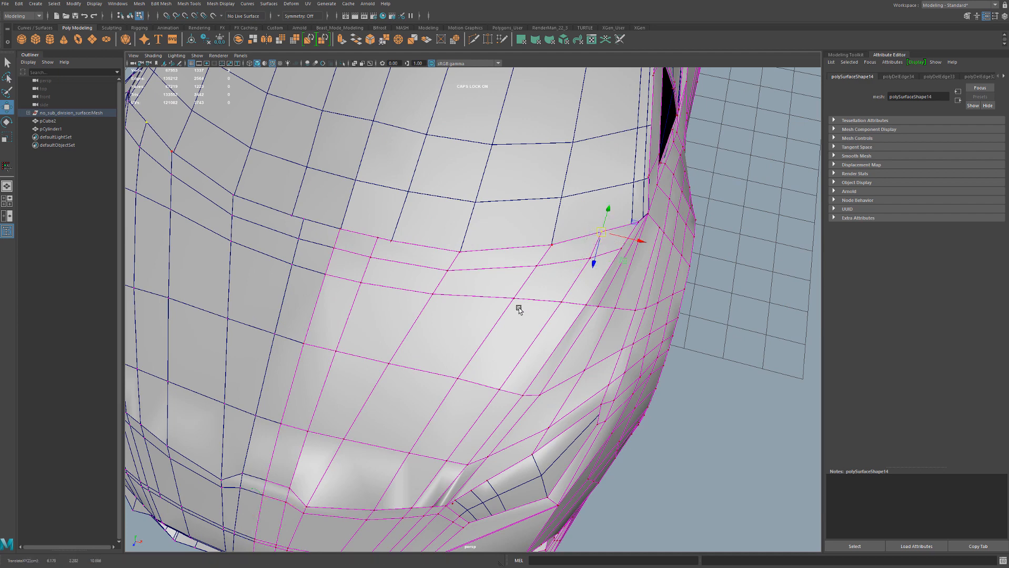
Delete the closely spaced redundant edge loop running through the black faces on the front bumper lip
left_click_drag(518, 309, 346, 281, "alt")
left_click_drag(591, 315, 545, 331, "alt")
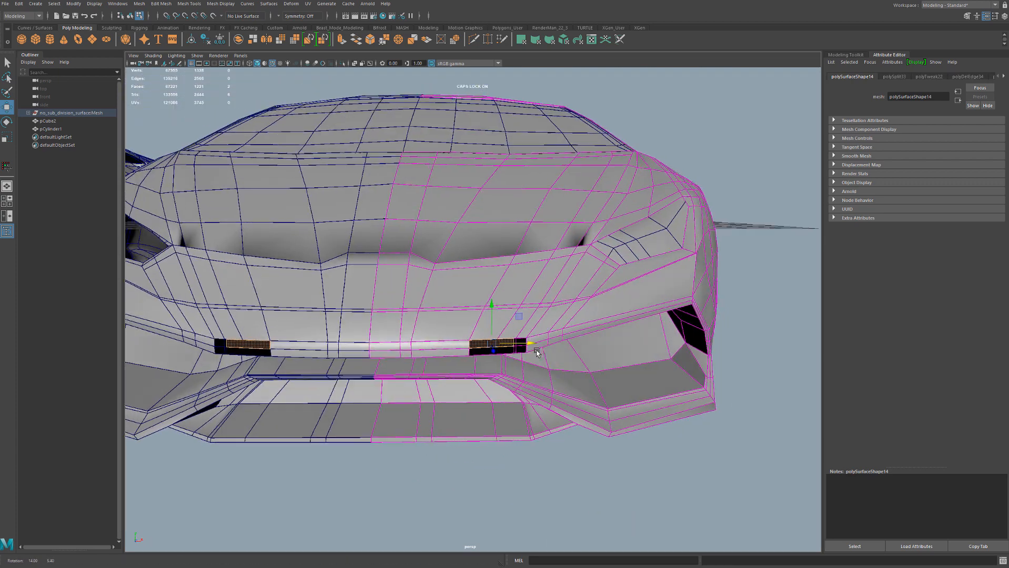
scroll(484, 367, "up", 5)
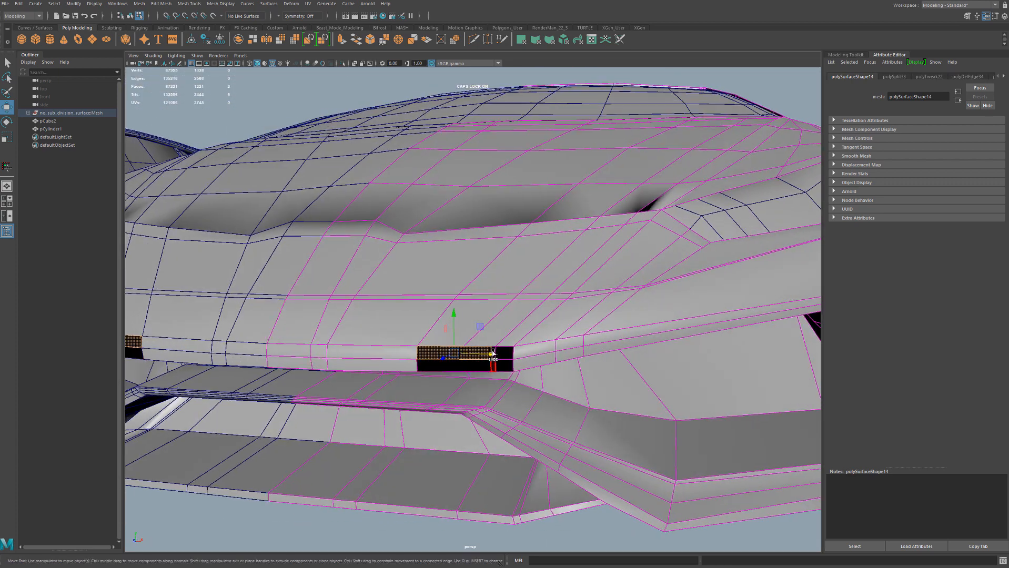
right_click_drag(502, 331, 502, 305)
scroll(506, 350, "up", 4)
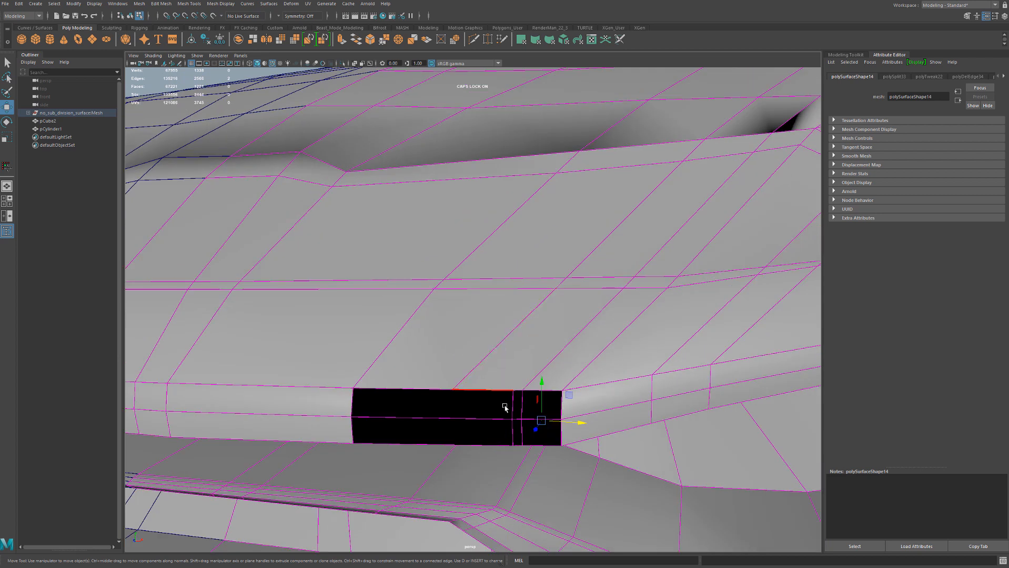
left_click_drag(514, 402, 524, 311, "alt")
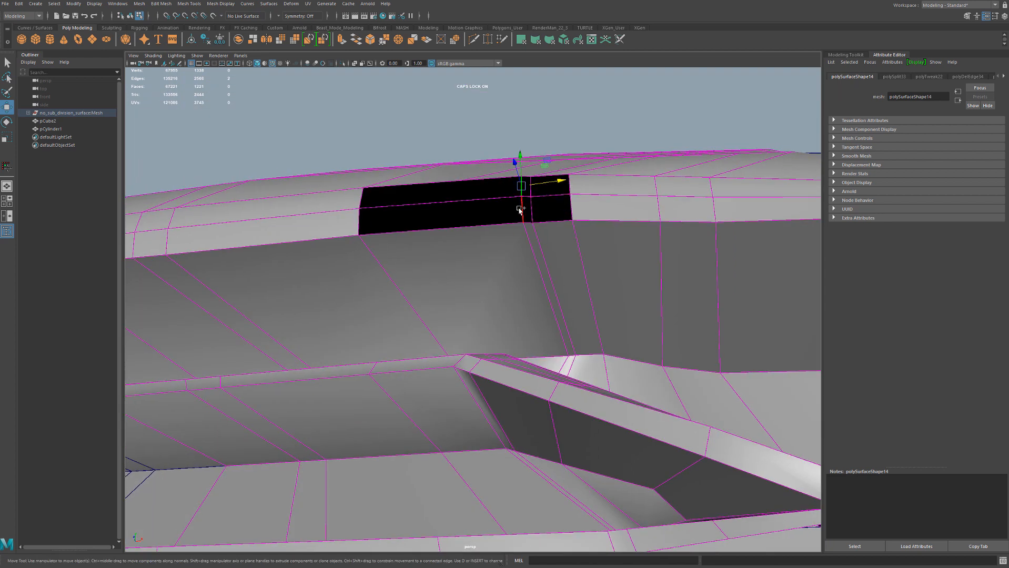
double_click(560, 313)
double_click(565, 362, "shift")
key("ctrl+Delete")
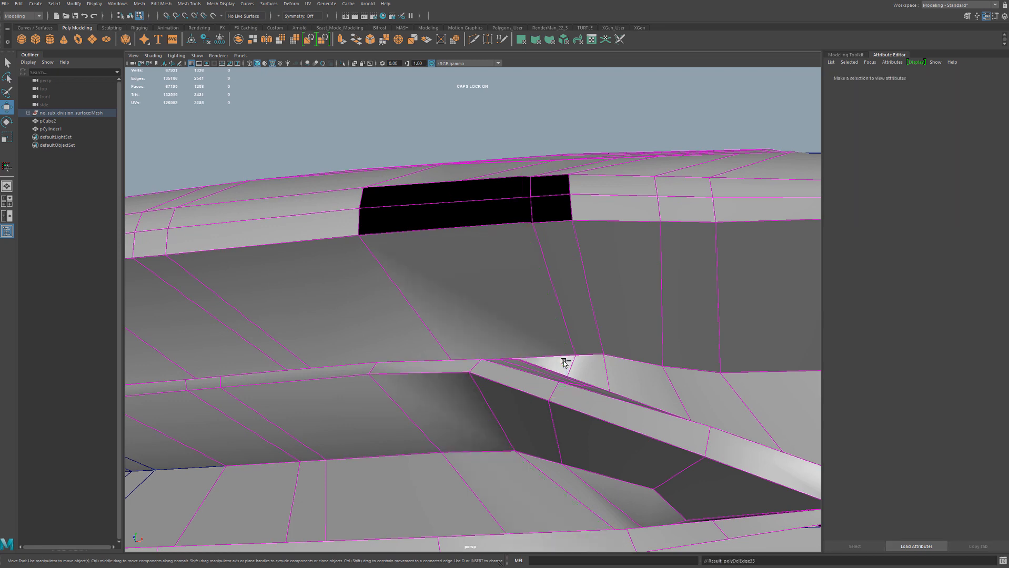
Try to reverse the normals of the four black faces on the front bumper lip
left_click_drag(574, 339, 523, 315, "alt")
right_click_drag(523, 315, 522, 339)
left_click(534, 332)
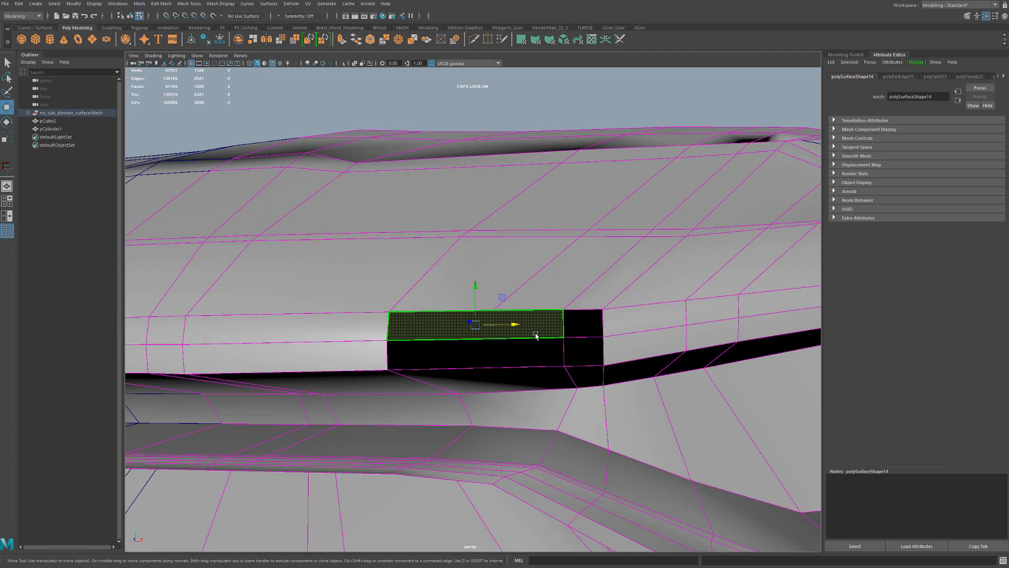
left_click(581, 331, "shift")
left_click(509, 354, "shift")
left_click_drag(509, 353, 500, 373, "alt")
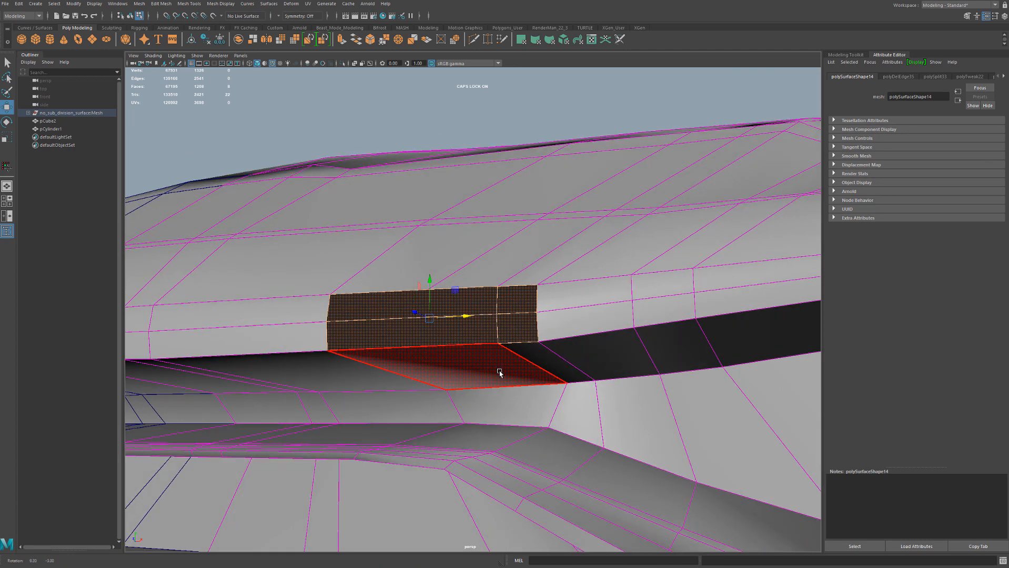
left_click(218, 3)
left_click(231, 37)
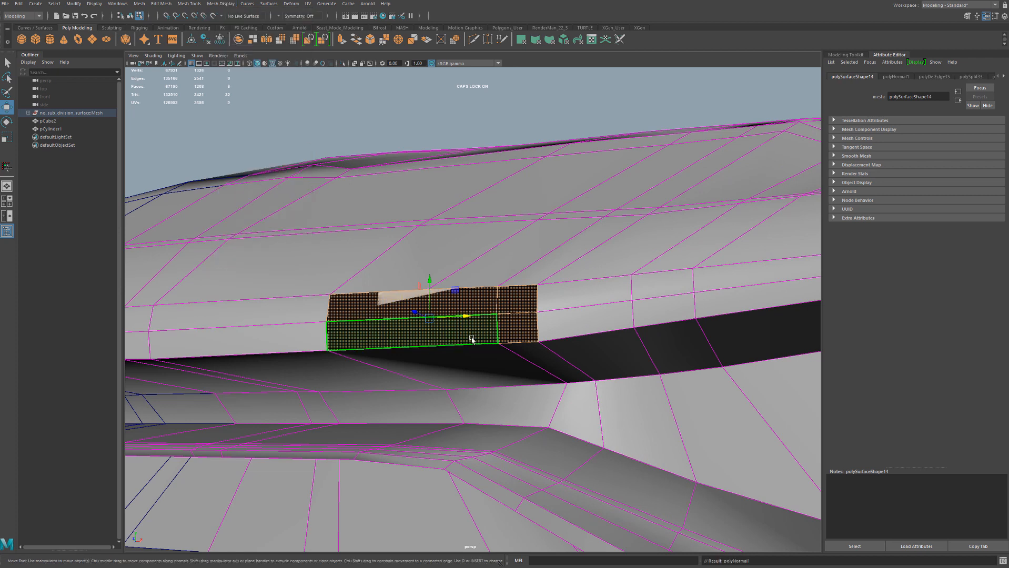
Delete the four black faces on the front bumper lip one by one
scroll(472, 339, "down", 5)
left_click_drag(503, 153, 511, 176, "alt")
scroll(506, 327, "down", 8)
scroll(518, 363, "up", 10)
left_click(515, 378)
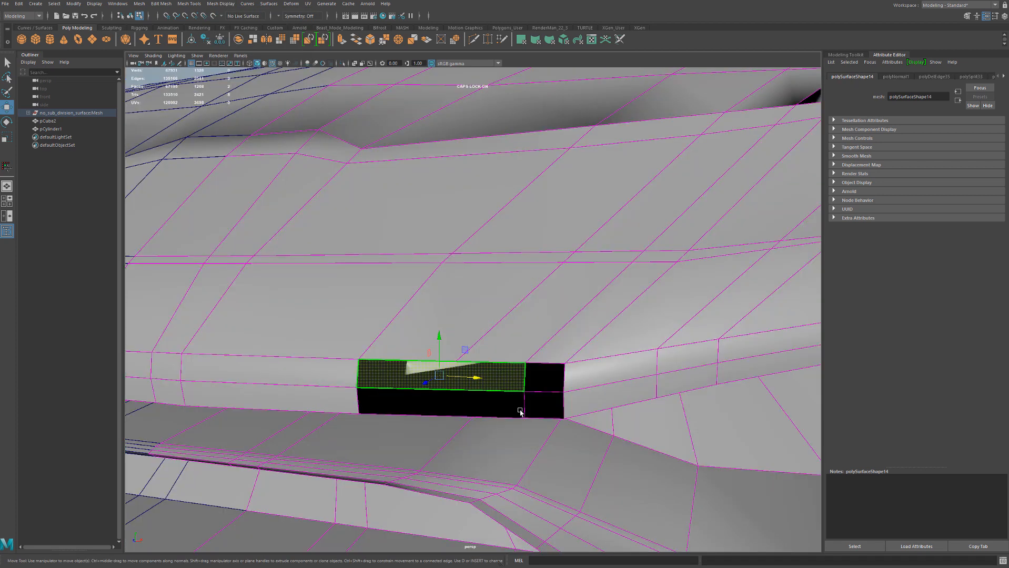
key("Delete")
left_click(472, 408)
key("Delete")
left_click(534, 403)
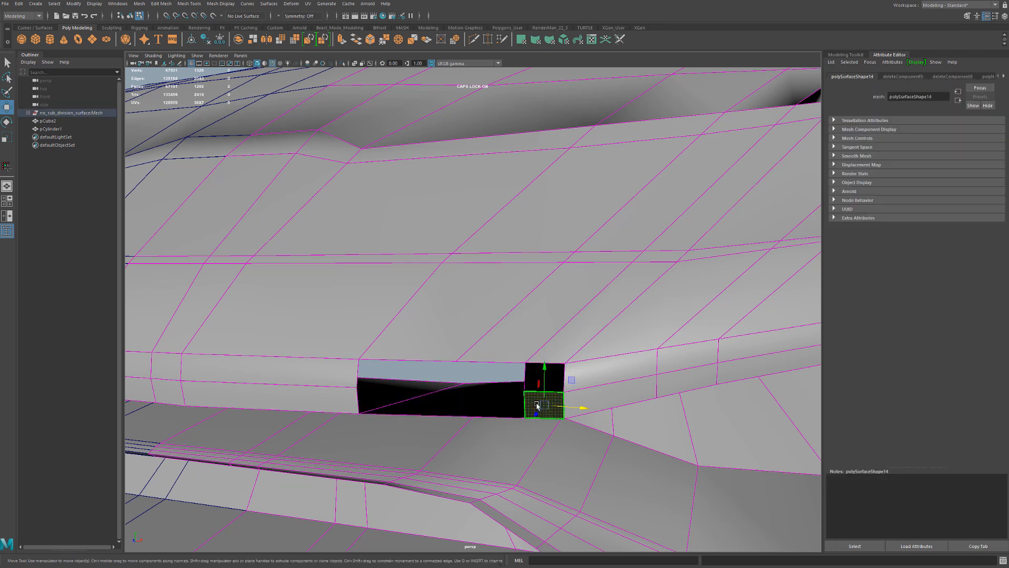
key("Delete")
left_click(533, 375)
key("Delete")
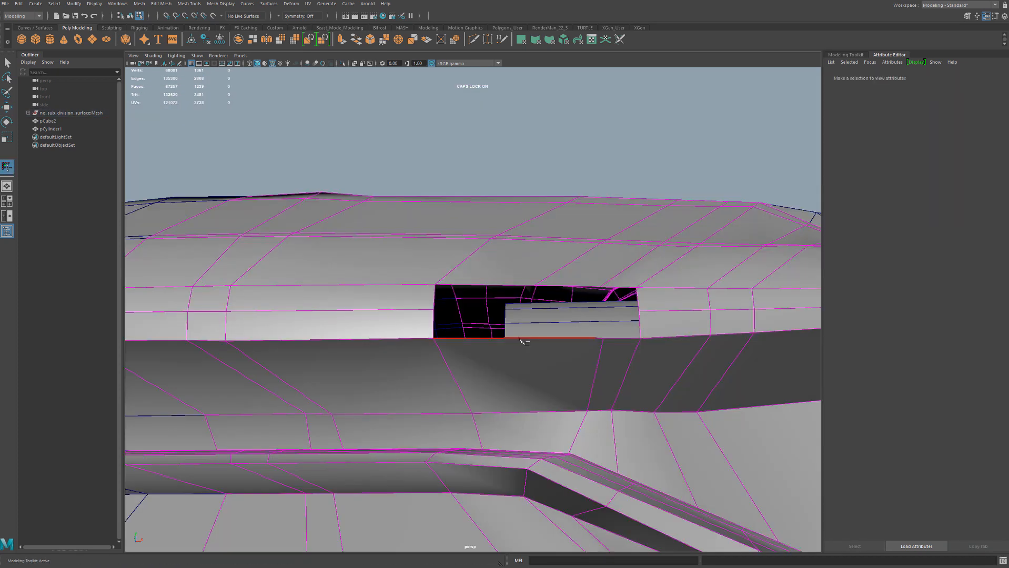
Cut an edge through the strip below the opening in the front bumper lip
left_click(579, 414)
key("Return")
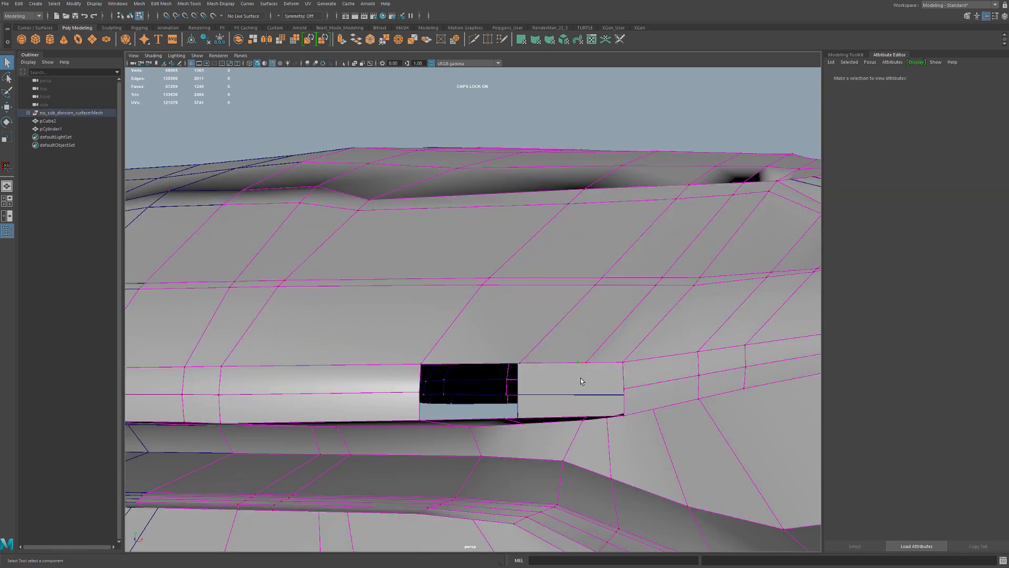
key("ctrl+z")
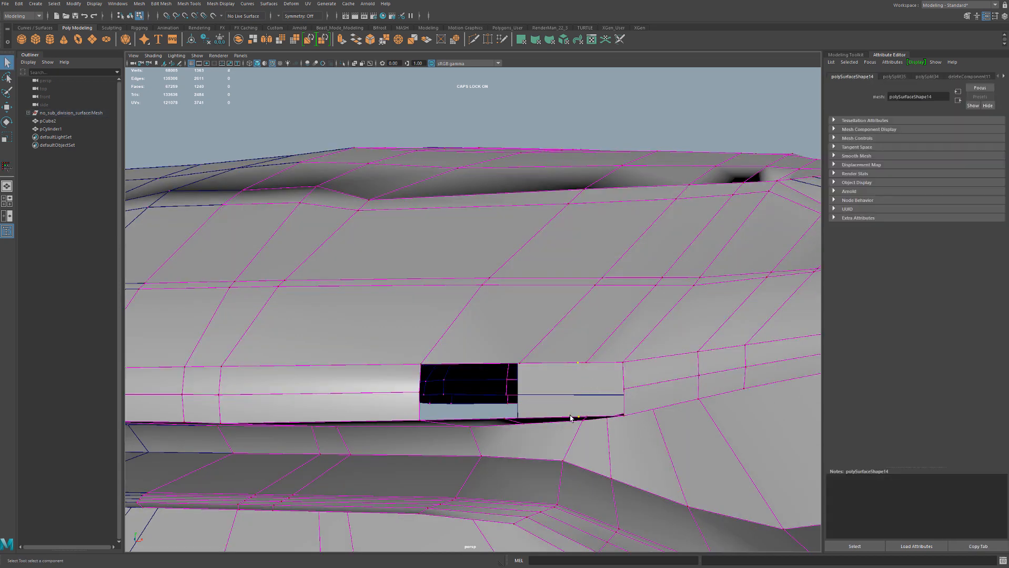
Bridge the upper and lower border edges of the bumper lip opening, with Divisions set to 1
left_click(603, 364)
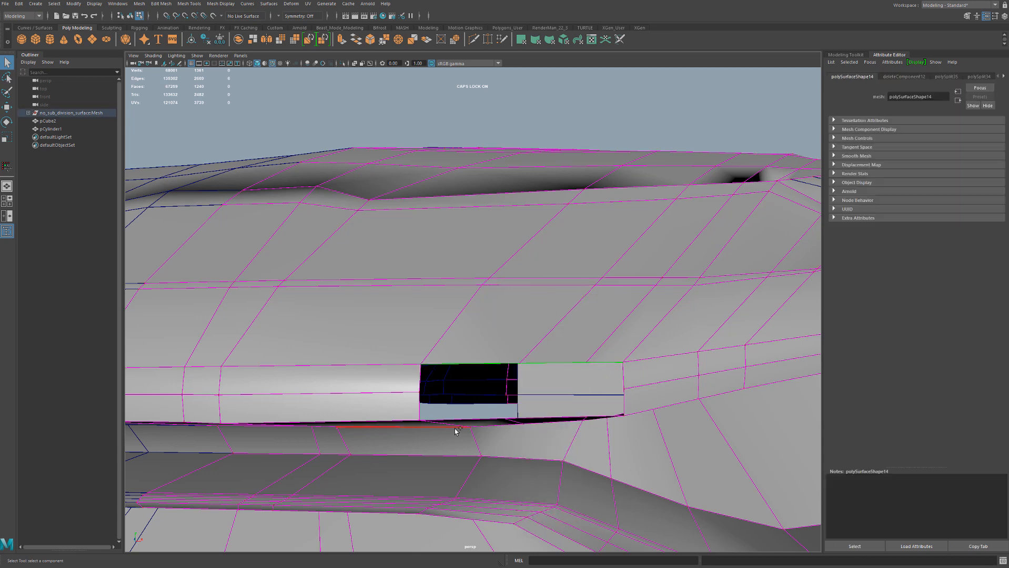
left_click_drag(465, 404, 457, 416, "alt")
left_click(445, 481, "shift")
left_click(588, 479, "shift")
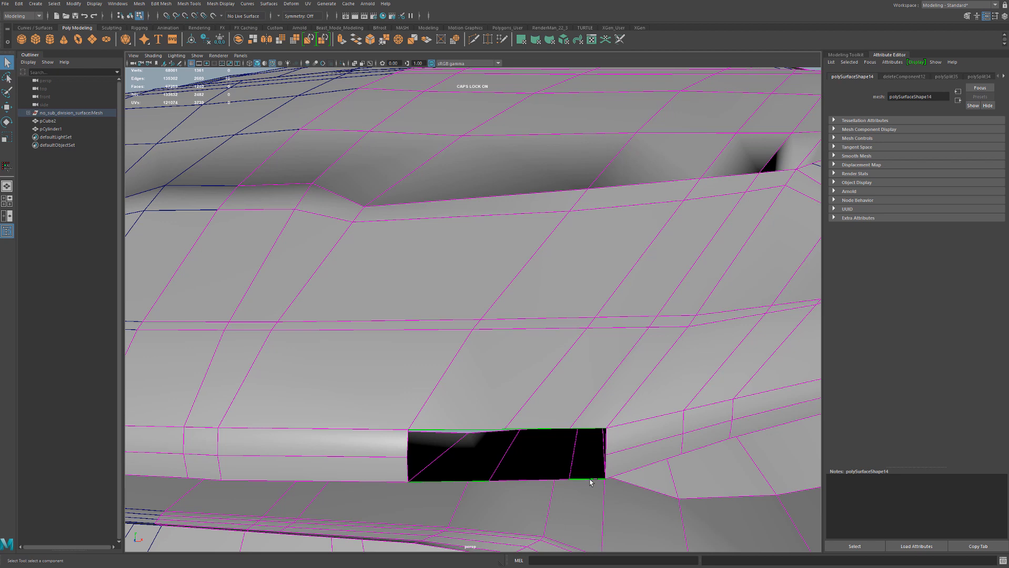
right_click_drag(590, 480, 579, 507, "shift")
left_click_drag(576, 437, 654, 320, "alt")
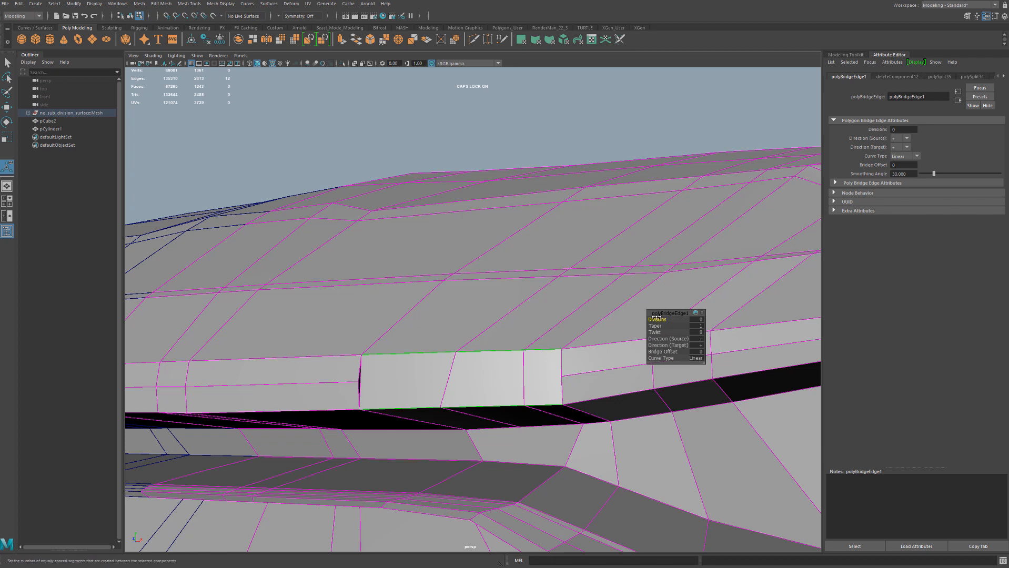
left_click_drag(656, 318, 664, 318)
key("q")
Select the middle edge row across the rebuilt bumper lip faces and line it up with the neighbouring edges
right_click_drag(403, 336, 368, 339)
scroll(356, 380, "down", 4)
mouse_move(356, 381)
left_mouse_down("alt")
mouse_move(329, 386)
mouse_move(374, 386)
left_mouse_up("alt")
right_click_drag(373, 386, 504, 371, "alt")
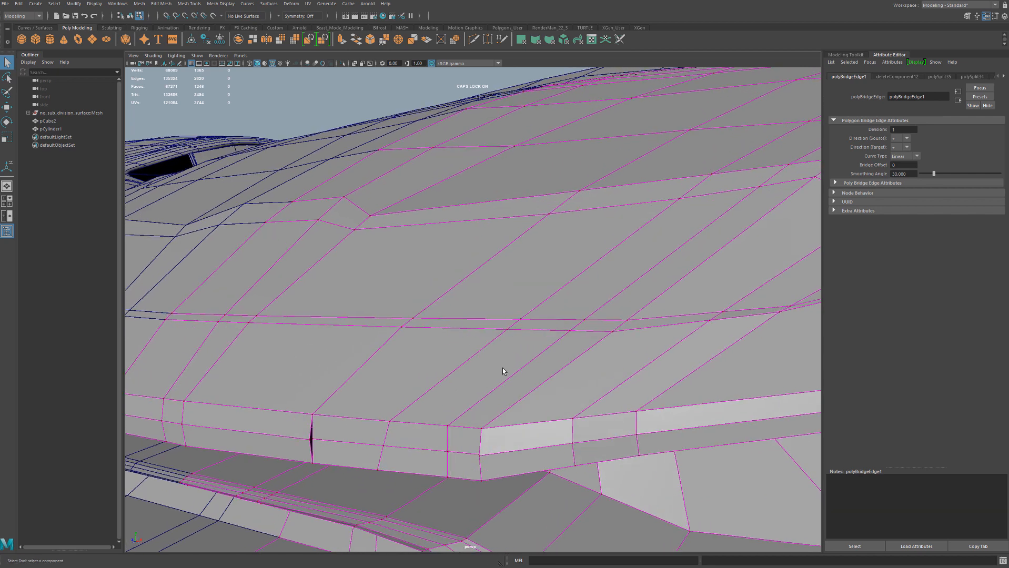
middle_click_drag(374, 418, 440, 373, "alt")
right_click_drag(438, 370, 438, 317)
left_click(435, 375)
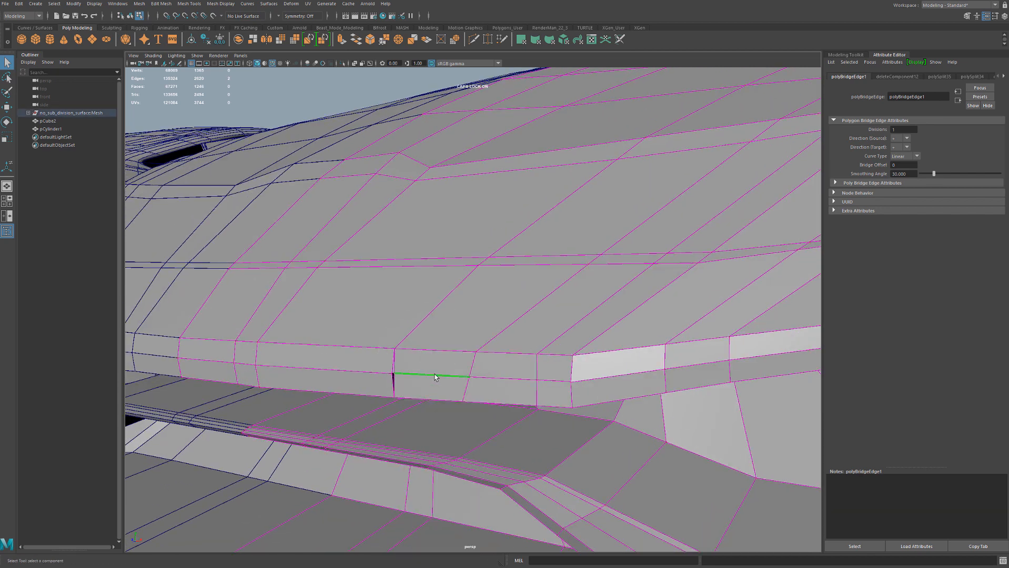
left_click(549, 381, "shift")
double_click(549, 381, "shift")
key("w")
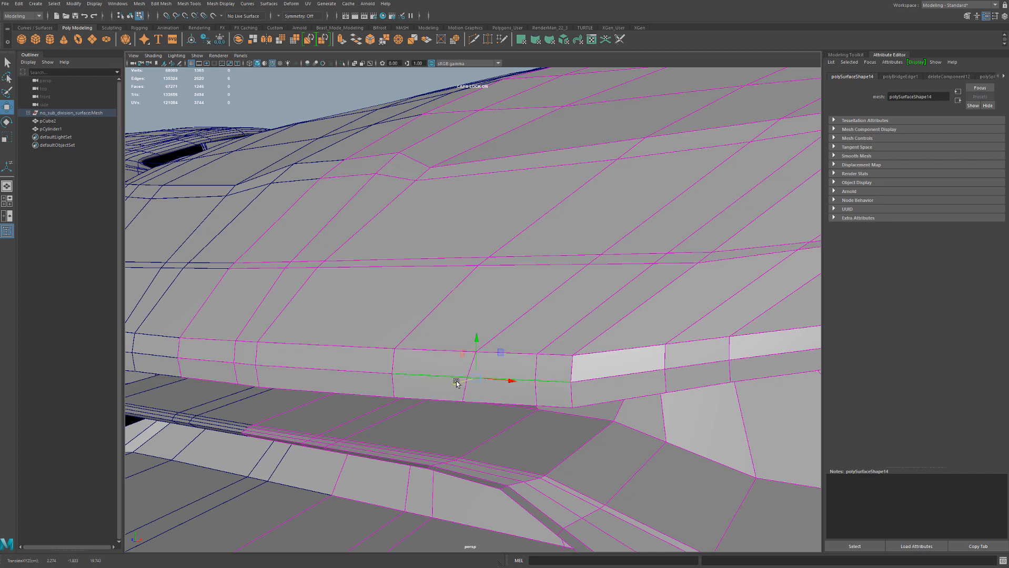
Merge the doubled vertices at both ends of the middle edge row on the rebuilt bumper lip
key("q")
right_click_drag(457, 384, 405, 379)
left_click(392, 374)
left_click_drag(401, 374, 413, 376, "alt")
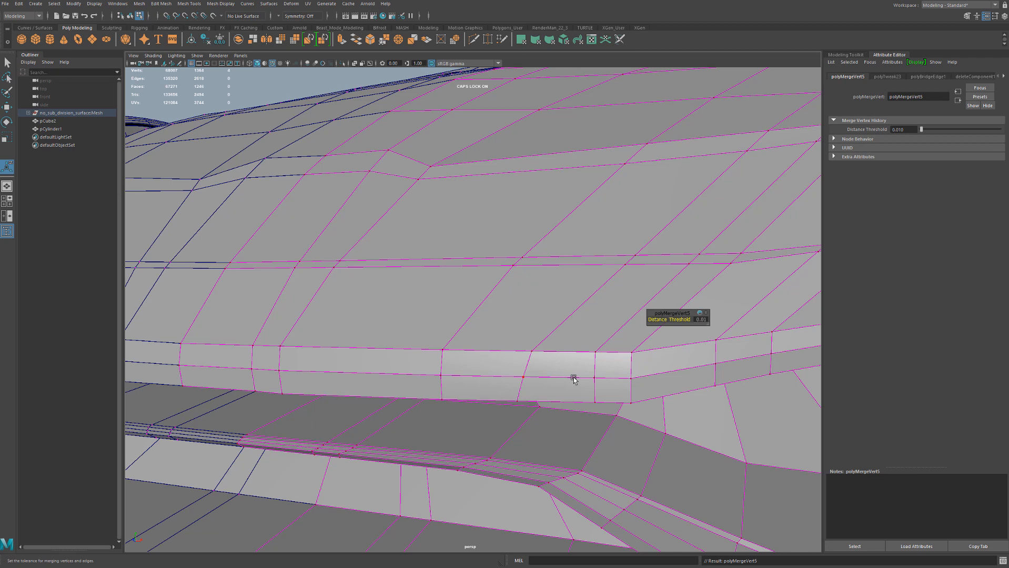
left_click_drag(617, 375, 634, 376, "alt")
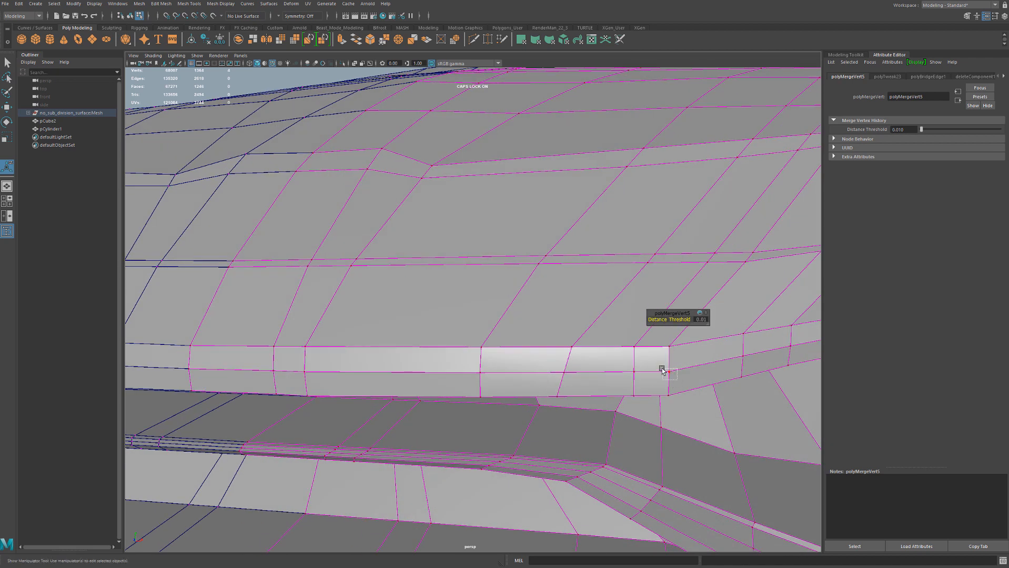
left_click(623, 370)
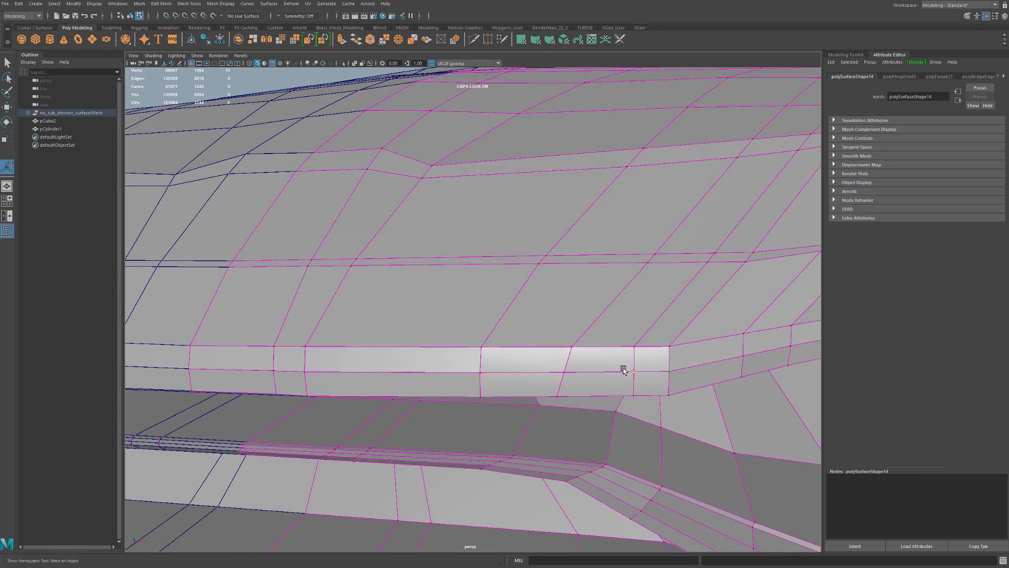
key("g")
Examine the edge flow on the front bumper, hood, windshield base and front fender
right_click_drag(623, 370, 572, 318, "alt")
left_click_drag(571, 310, 556, 295, "alt")
right_click_drag(556, 295, 538, 352, "alt")
left_click_drag(539, 339, 529, 368, "alt")
middle_click_drag(515, 361, 467, 417, "alt")
left_click_drag(467, 417, 492, 349, "alt")
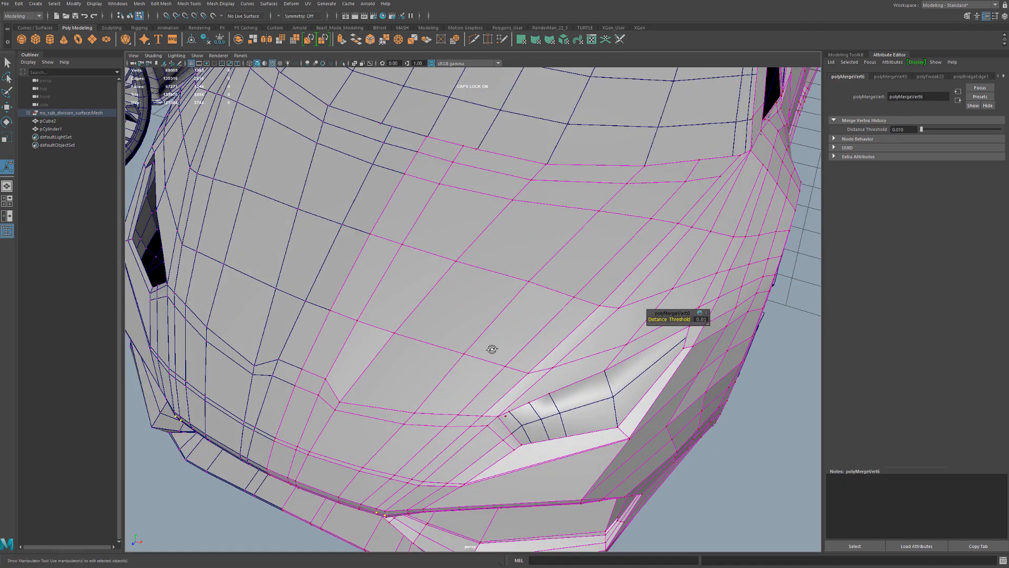
left_click_drag(404, 330, 376, 347, "alt")
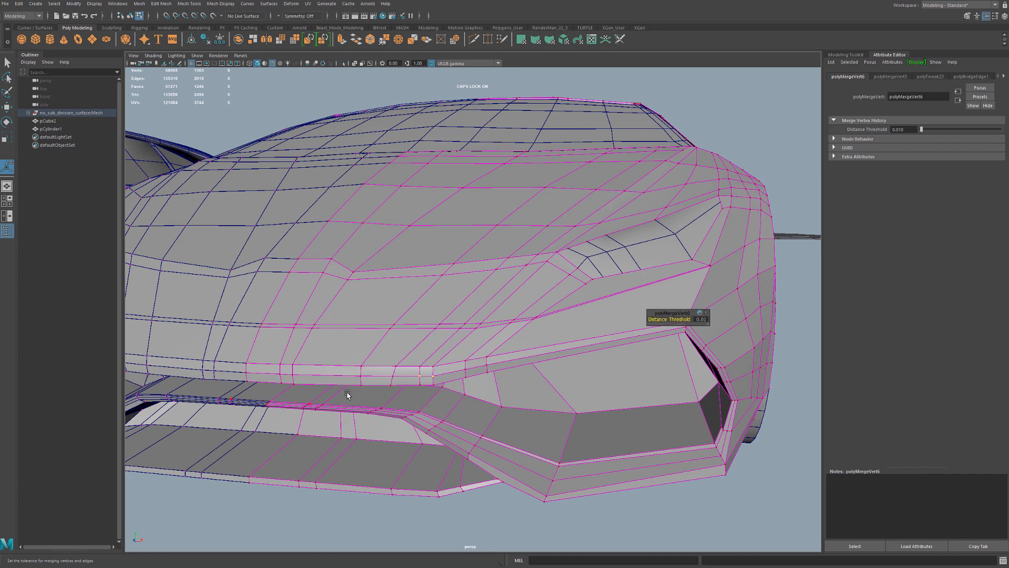
left_click_drag(559, 342, 531, 394, "alt")
left_click_drag(350, 306, 383, 362, "alt")
scroll(441, 333, "down", 6)
left_click_drag(442, 311, 417, 342, "alt")
scroll(402, 348, "down", 4)
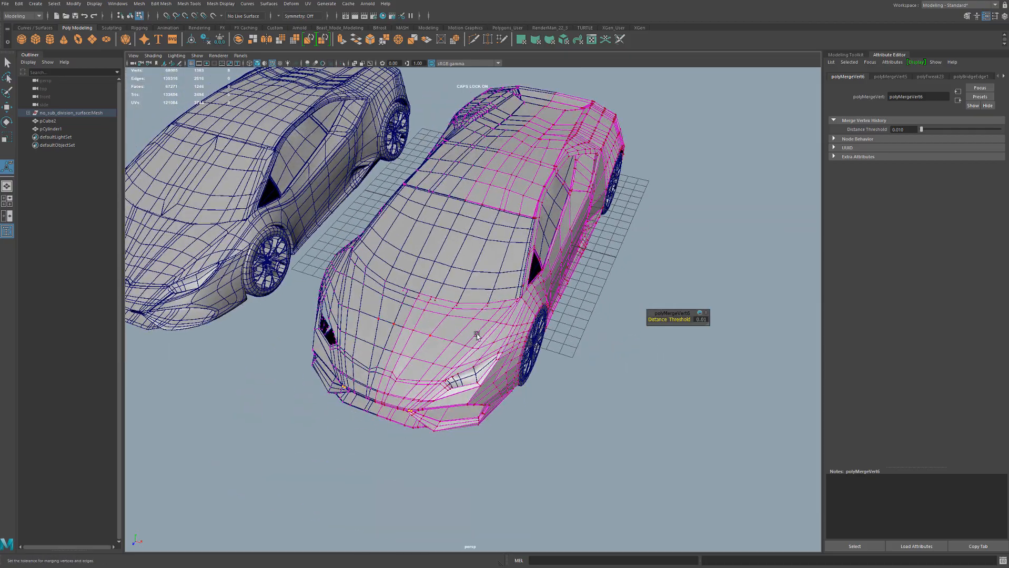
left_click_drag(477, 336, 402, 324, "alt")
middle_click_drag(489, 316, 345, 317, "alt")
left_click_drag(358, 307, 437, 323, "alt")
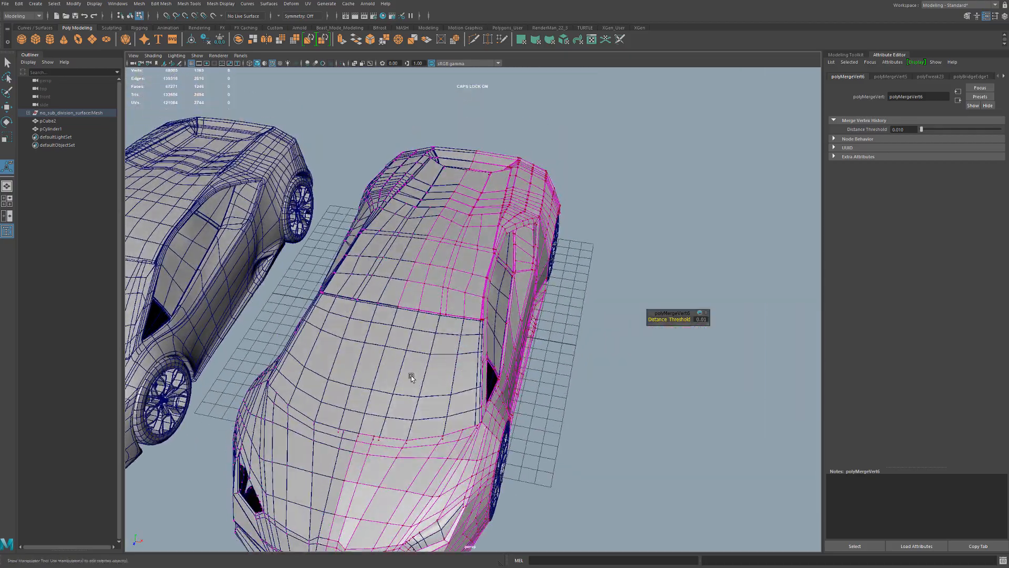
middle_click_drag(434, 447, 497, 300, "alt")
scroll(500, 307, "up", 7)
left_click_drag(488, 347, 513, 312, "alt")
left_click_drag(555, 249, 513, 264, "alt")
scroll(546, 273, "up", 5)
middle_click_drag(547, 273, 512, 309, "alt")
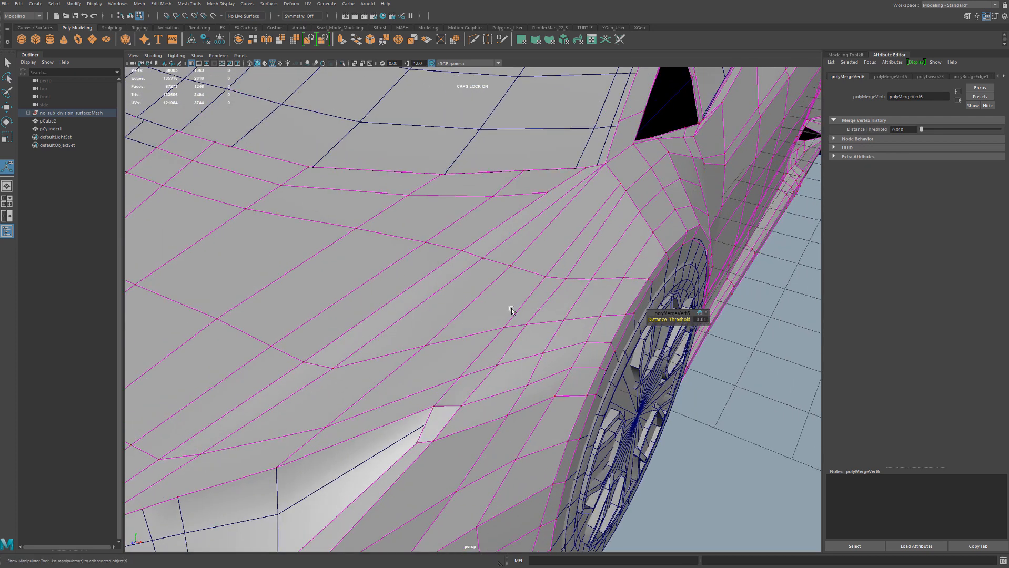
left_click_drag(556, 270, 574, 287)
key("w")
left_click(565, 281)
left_click_drag(496, 298, 524, 352, "alt")
key("ctrl+z")
key("ctrl+z")
key("ctrl+z")
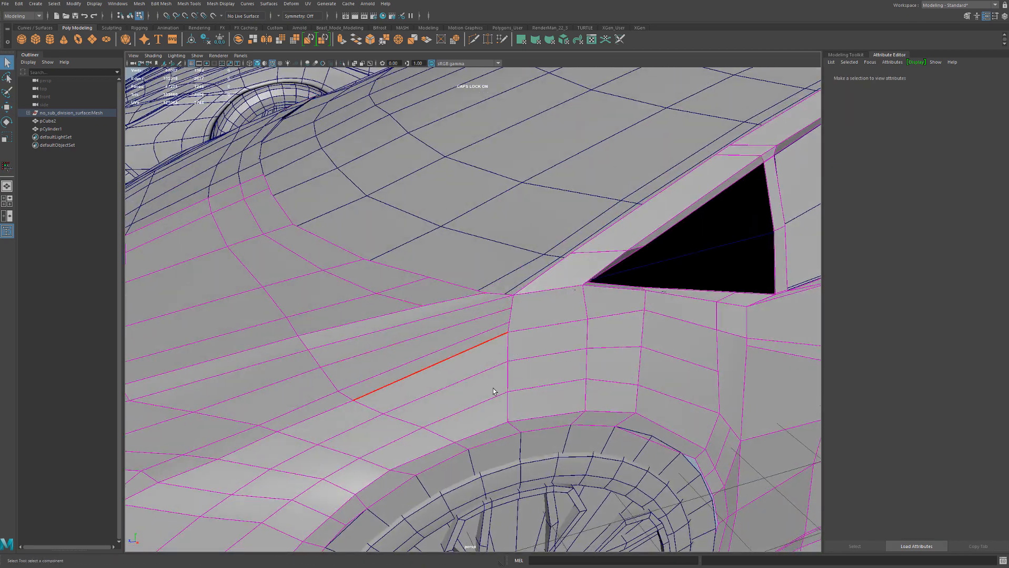
Cut an edge from the hood vertex beside the windshield corner to the fender's vertical edge line and shift its end vertex
key("y")
left_click(511, 308)
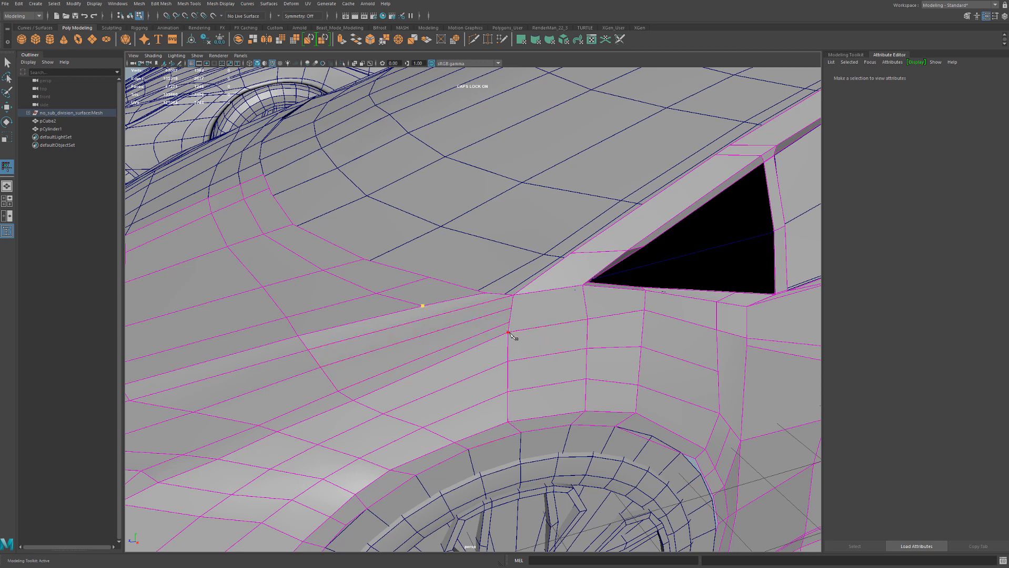
key("Return")
key("q")
left_click(504, 335)
key("w")
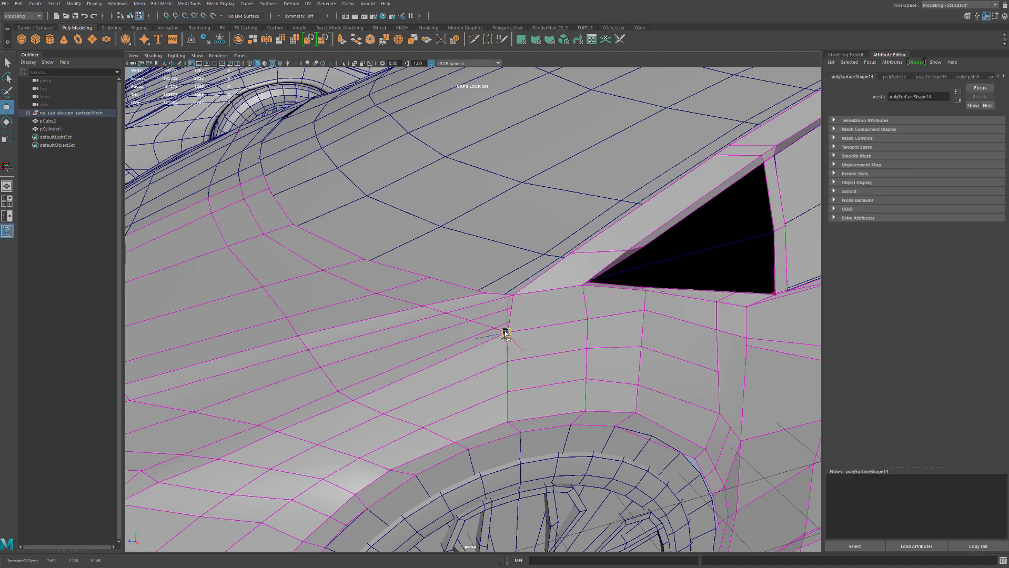
mouse_move(494, 328)
left_mouse_down()
mouse_move(486, 324)
mouse_move(500, 338)
left_mouse_up()
left_click(503, 337)
Slide the vertices of the fender's front edge column forward along their edges, starting below the new corner
left_click(508, 361)
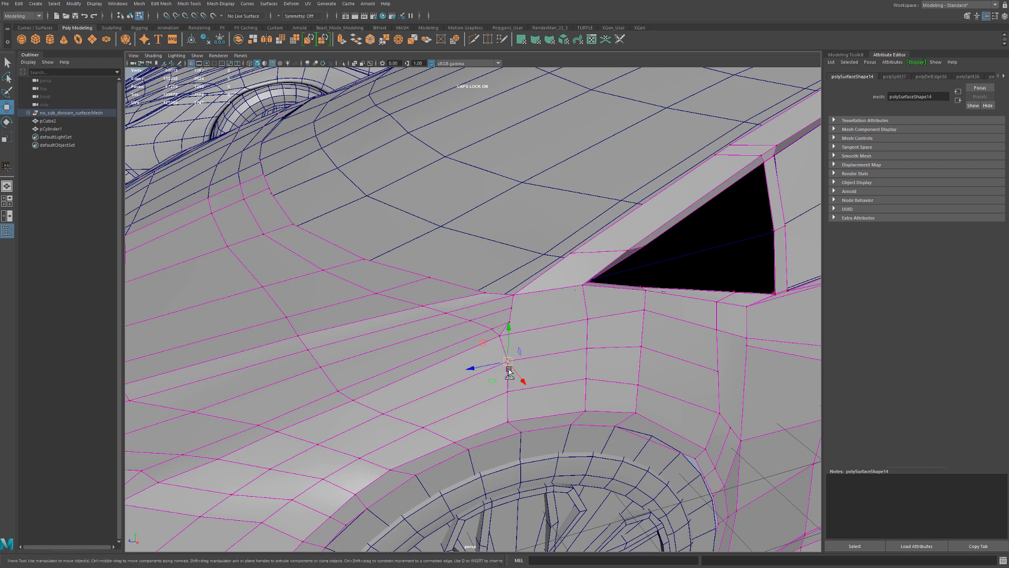
left_click_drag(493, 376, 447, 375, "alt")
middle_click_drag(446, 375, 552, 358, "alt")
mouse_move(467, 370)
left_mouse_down("ctrl+shift")
mouse_move(466, 338)
mouse_move(466, 374)
left_mouse_up("ctrl+shift")
right_click_drag(461, 336, 460, 350)
left_click(459, 350)
left_click_drag(423, 353, 405, 371, "ctrl+shift")
left_click(467, 334)
key("q")
Slide the vertices below the windshield corner and on the wheel arch border along their edges to even out the fender column
key("w")
left_click_drag(460, 326, 437, 315, "ctrl+shift")
left_click(440, 313)
left_click(445, 330)
key("ctrl+shift+a")
left_click(446, 332)
mouse_move(447, 333)
left_mouse_down("ctrl+shift")
mouse_move(478, 355)
mouse_move(434, 342)
left_mouse_up("ctrl+shift")
left_click(396, 455)
left_click_drag(397, 456, 405, 455, "ctrl+shift")
left_click_drag(406, 455, 484, 383, "alt")
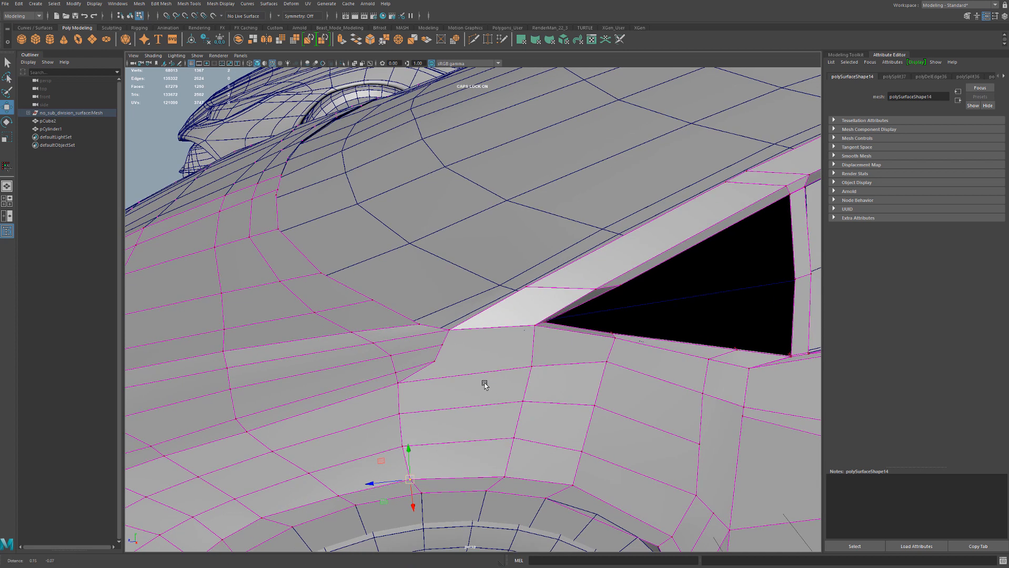
Cut three new edge lines down the fender to the wheel arch, from the windshield corner, the side window's front tip and its lower edge
key("ctrl+shift+x")
left_click(443, 345)
left_click(449, 331)
key("Return")
middle_click_drag(534, 411, 491, 315, "alt")
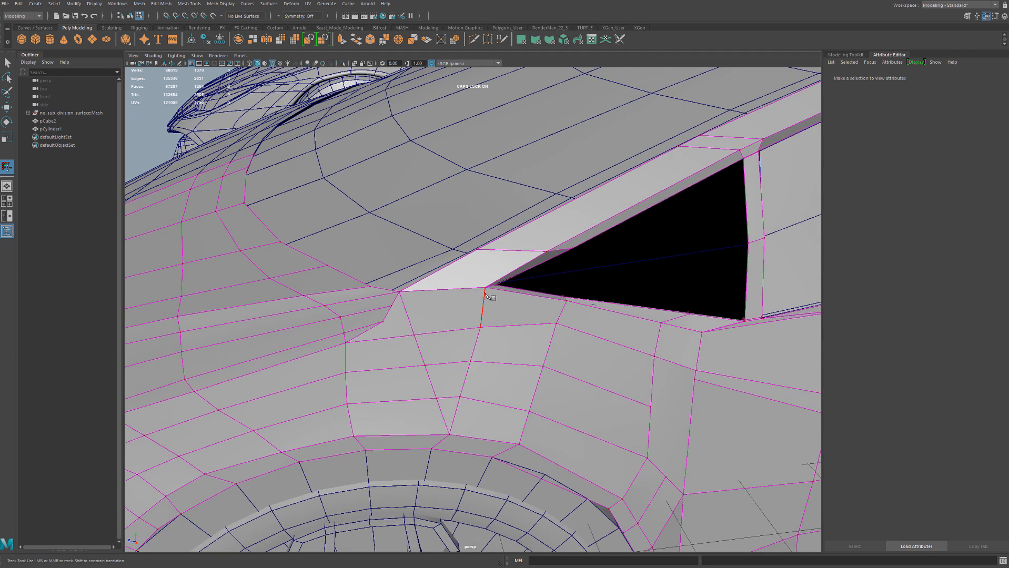
left_click(485, 288)
key("Return")
left_click(566, 300)
left_click(561, 466)
left_click(550, 482)
key("Return")
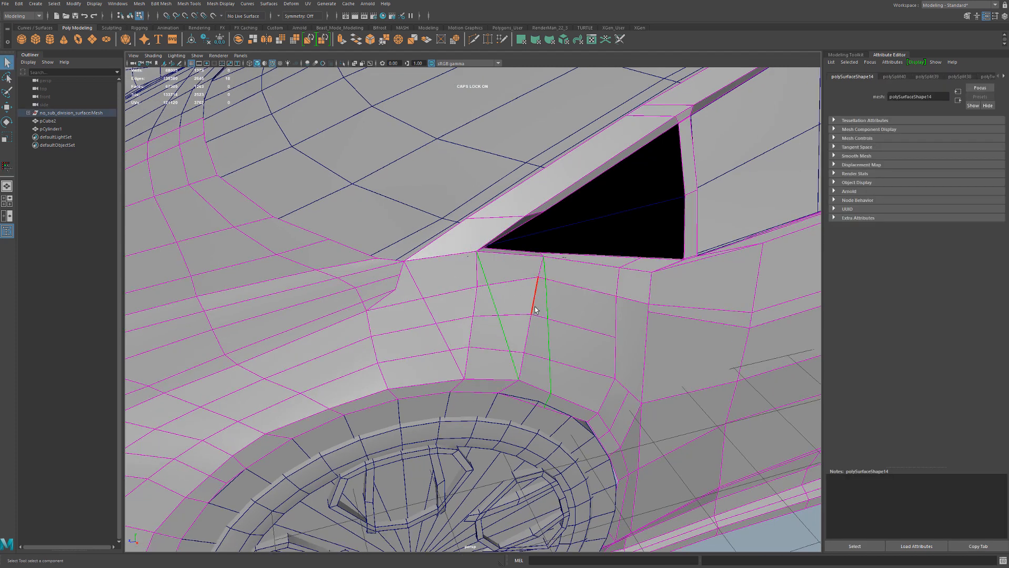
Delete the two old vertical edge lines between the new cuts on the fender
double_click(537, 294)
double_click(470, 335, "shift")
key("Delete")
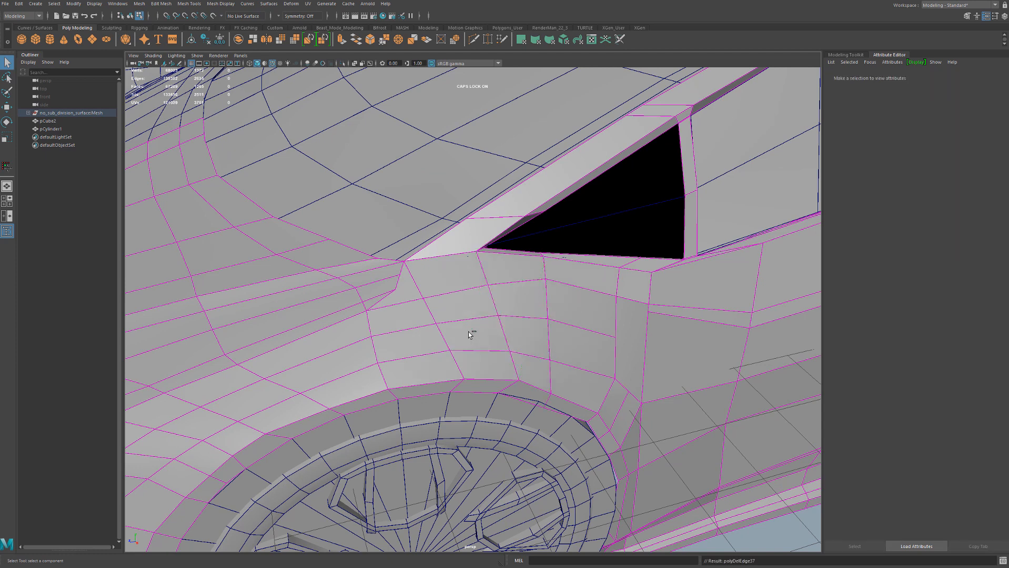
Snap the inner wheel arch vertex below the rearmost new cut to a nearby vertex on the arch edge
middle_click_drag(468, 332, 443, 330, "alt")
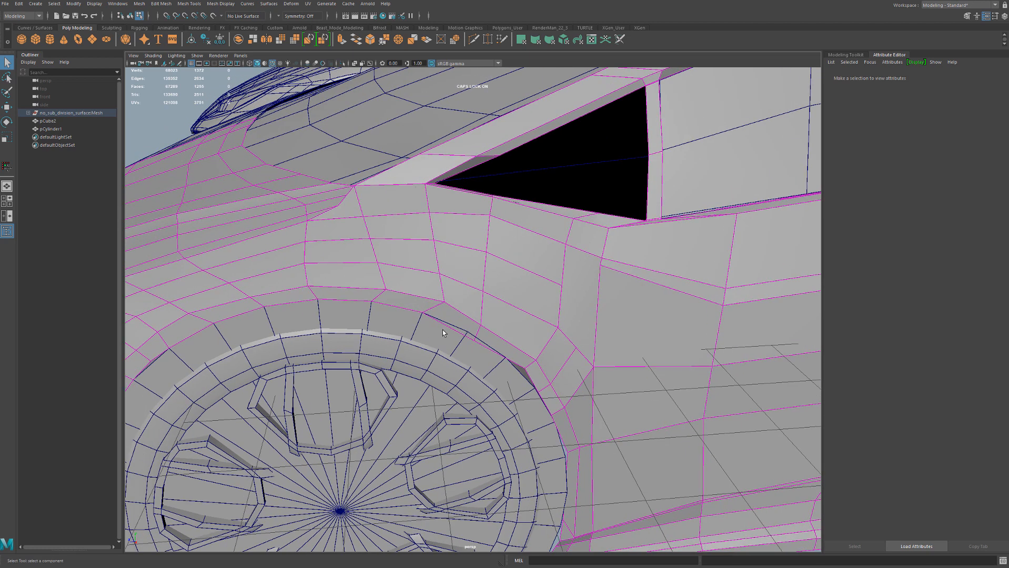
left_click(474, 344)
key("w")
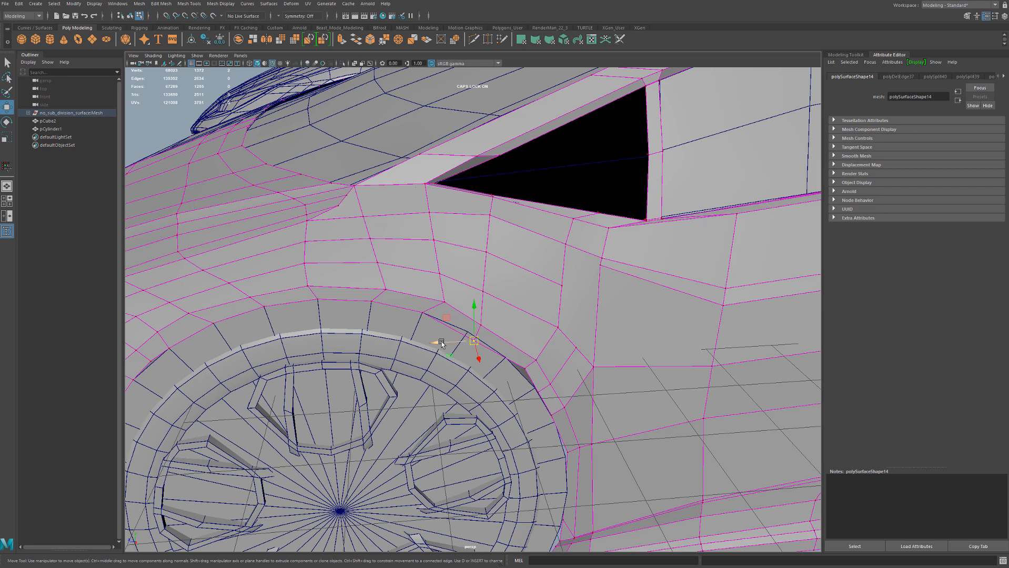
key("v")
left_click_drag(474, 342, 466, 333)
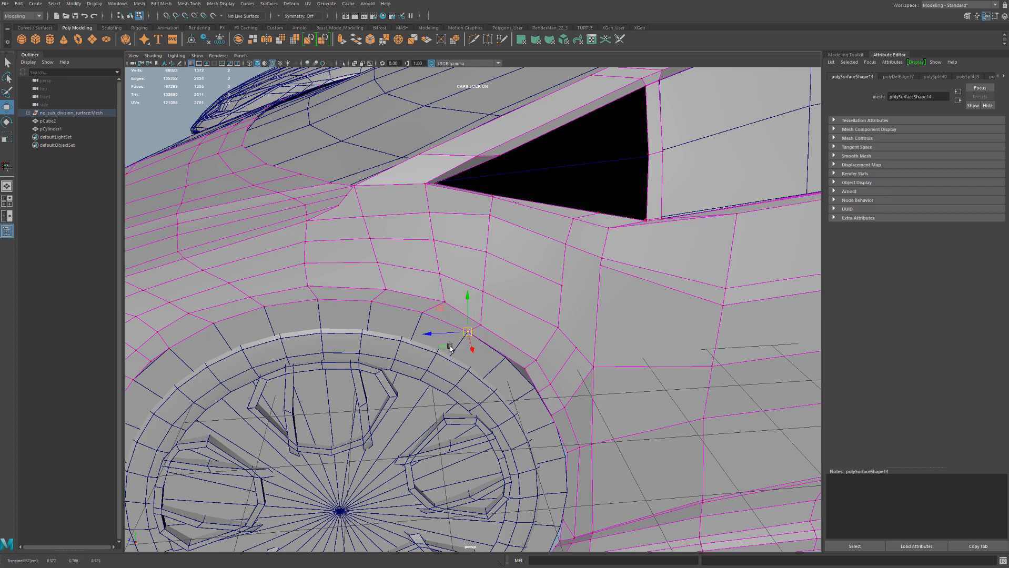
Reposition the fender vertices just above the wheel arch to even out the spacing of the new edge lines
middle_click_drag(433, 303, 467, 314, "alt")
left_click(482, 312)
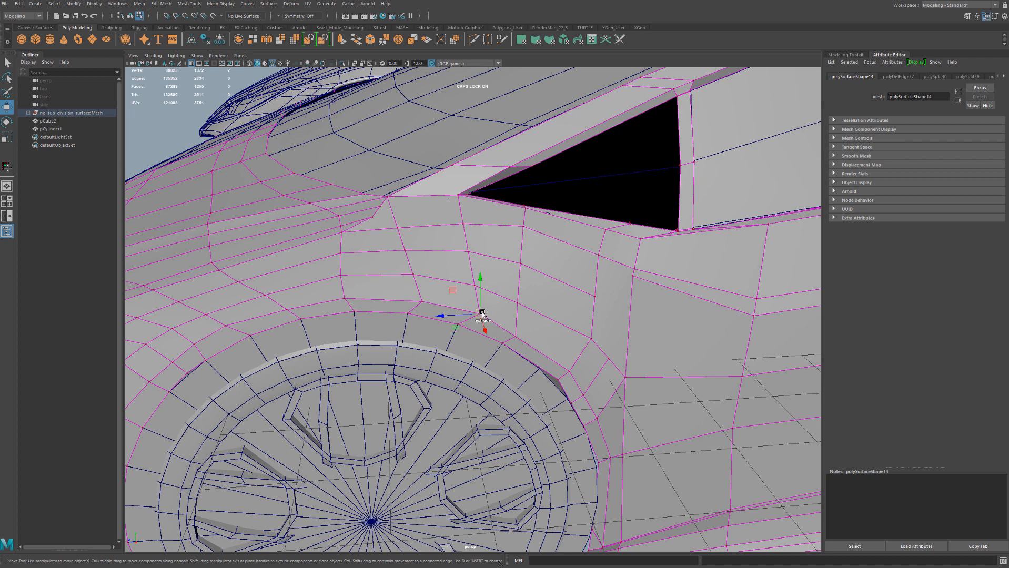
left_click_drag(481, 314, 472, 311)
double_click(420, 300)
left_click(421, 303)
left_click_drag(422, 302, 411, 274)
left_click(427, 260)
left_click(412, 274)
left_click(474, 287)
left_click_drag(475, 288, 426, 278, "ctrl+shift")
Delete the short slanted edges on the fender just below the windshield corner
right_click_drag(420, 270, 420, 249)
left_click(414, 285)
left_click(425, 256, "shift")
left_click(422, 255, "shift")
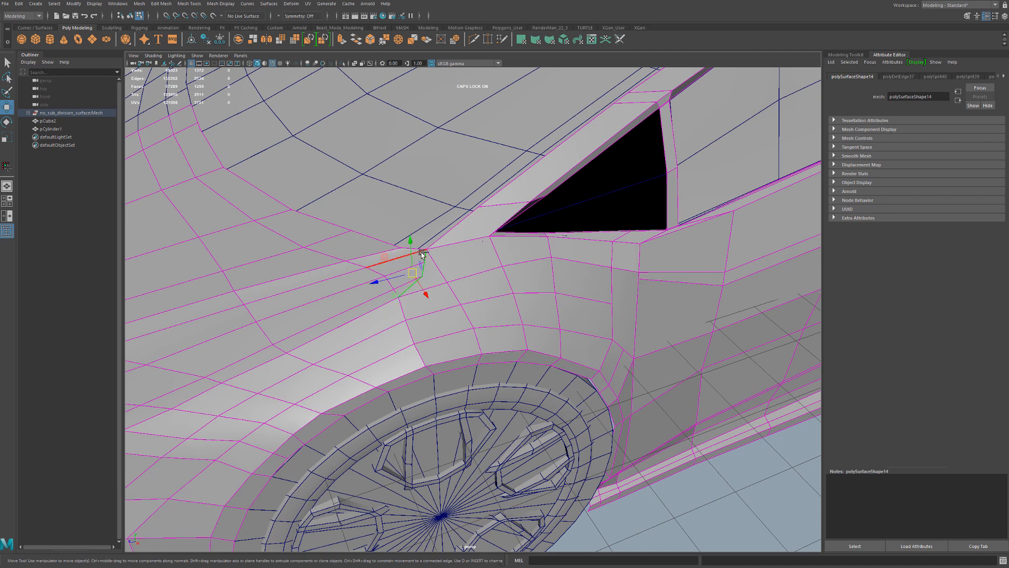
key("Delete")
Cut a new edge row from the hood side across the upper fender below the side window
key("y")
left_click(386, 276)
left_click(433, 260)
left_click(495, 249)
left_click(550, 246)
left_click(612, 252)
right_click(612, 252)
mouse_move(542, 267)
left_mouse_down("alt")
mouse_move(516, 265)
mouse_move(531, 270)
left_mouse_up("alt")
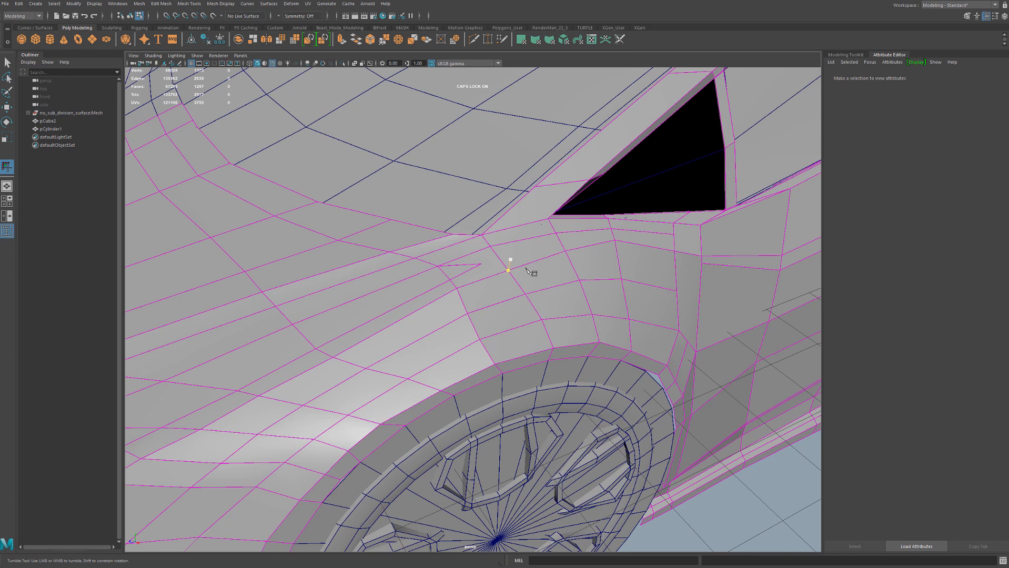
Adjust the vertices along the new edge row on the upper fender
key("F9")
left_click(509, 273)
key("w")
left_click(568, 255)
left_click_drag(614, 240, 675, 256)
Delete the two stray edges at the front of the upper fender and cut a connecting edge row back under the side window
key("F10")
left_click(464, 272)
left_click(455, 266, "shift")
key("Delete")
key("y")
left_click(451, 279)
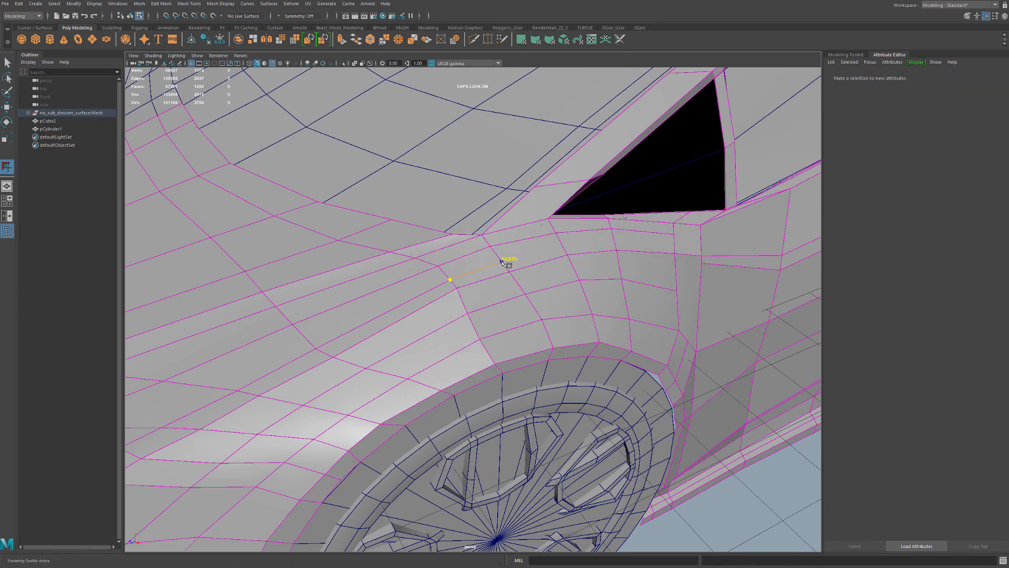
left_click(563, 246)
left_click(615, 242)
key("Return")
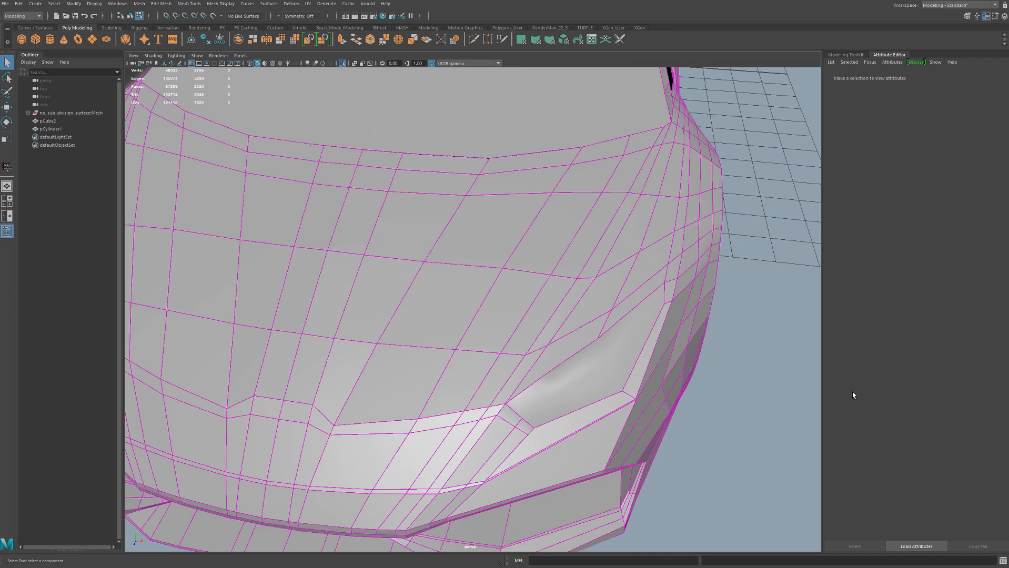
Bevel the edge line that outlines the hood along its front and both sides
double_click(292, 405)
scroll(368, 402, "down", 3)
scroll(373, 400, "down", 3)
double_click(482, 388, "shift")
left_click_drag(496, 383, 492, 378, "alt")
scroll(494, 375, "up", 4)
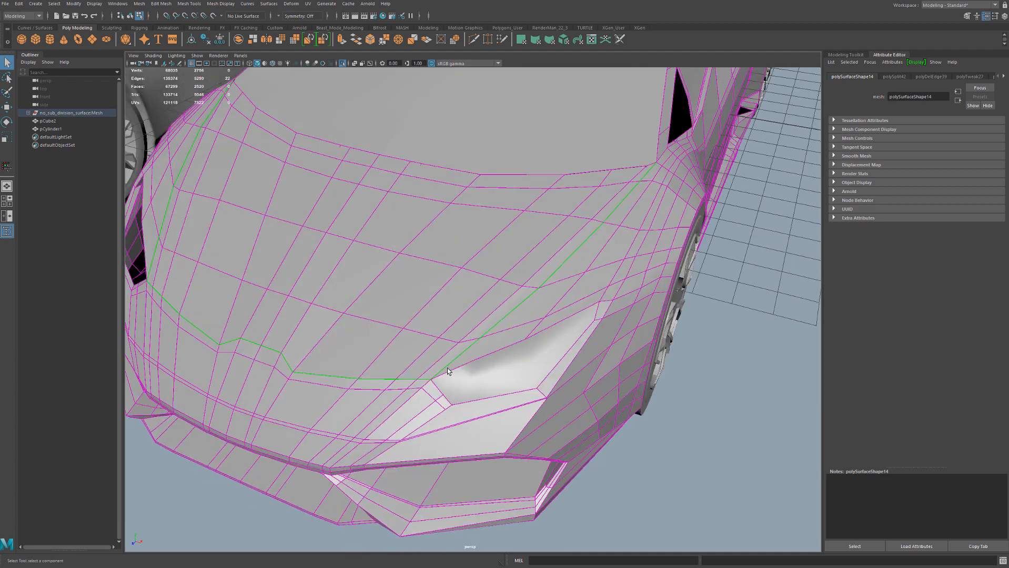
scroll(504, 366, "down", 5)
left_click_drag(565, 282, 437, 301, "alt")
middle_click_drag(437, 301, 233, 321, "alt")
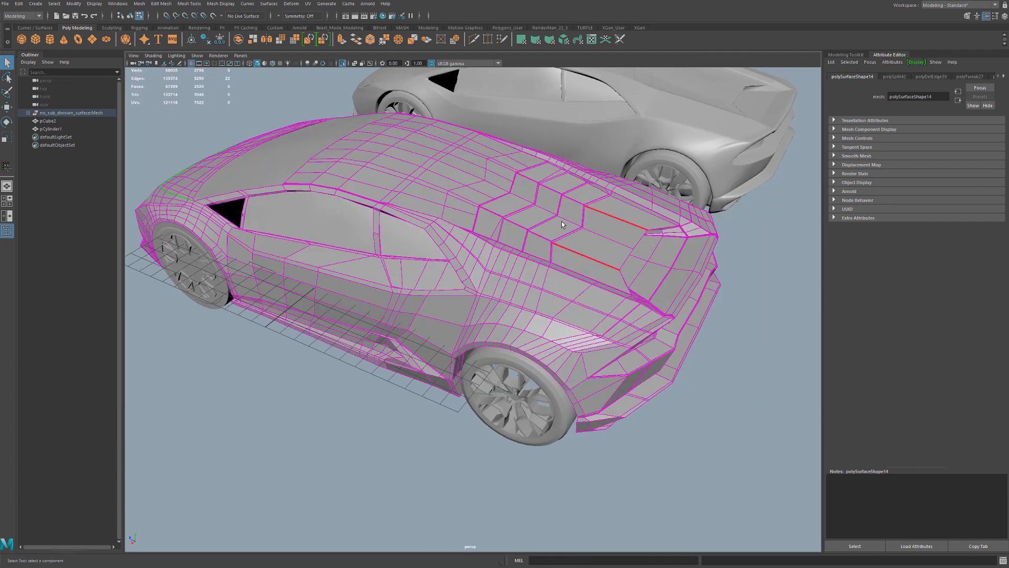
left_click_drag(584, 327, 412, 327, "alt")
middle_click_drag(412, 326, 547, 321, "alt")
left_click_drag(547, 321, 455, 284, "alt")
middle_click_drag(526, 264, 687, 217, "alt")
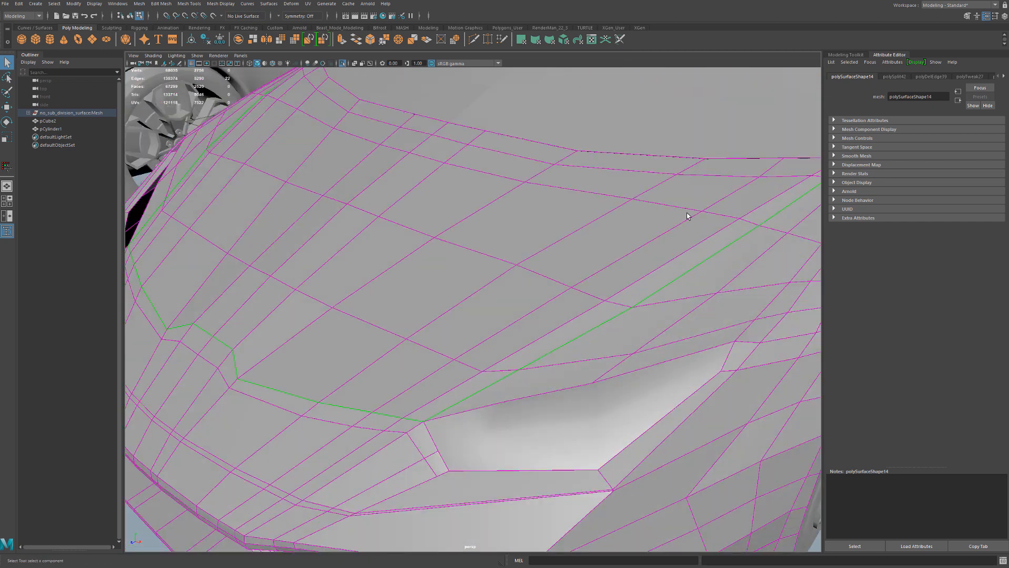
right_click_drag(688, 213, 557, 243, "alt")
left_click_drag(557, 243, 548, 265, "alt")
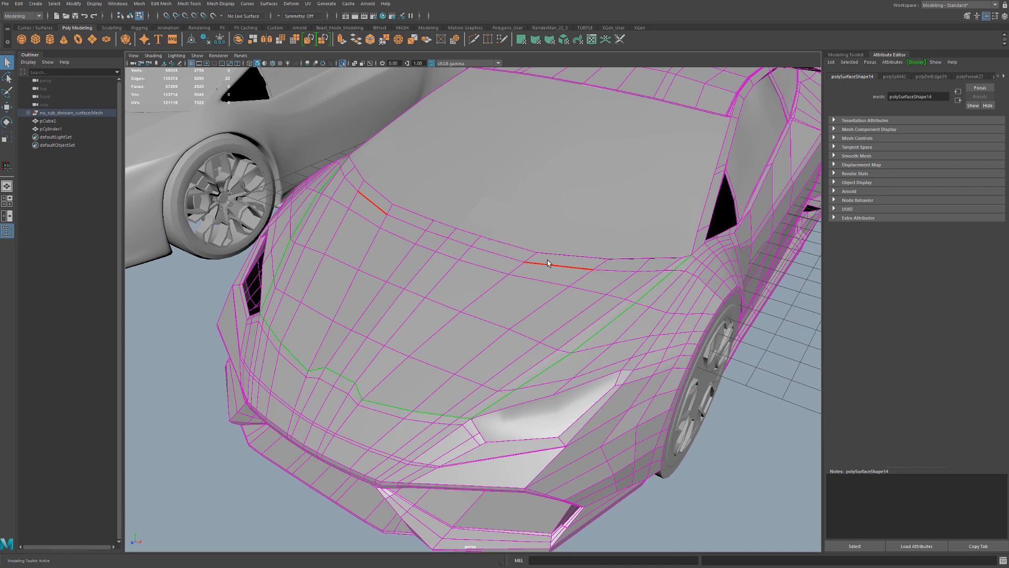
right_click_drag(547, 263, 556, 335, "shift")
Select the full strip of narrow faces between the beveled edges along the hood's front and sides
scroll(566, 338, "up", 2)
left_click_drag(567, 339, 579, 336, "alt")
middle_click_drag(605, 347, 545, 338, "alt")
scroll(543, 339, "up", 1)
key("q")
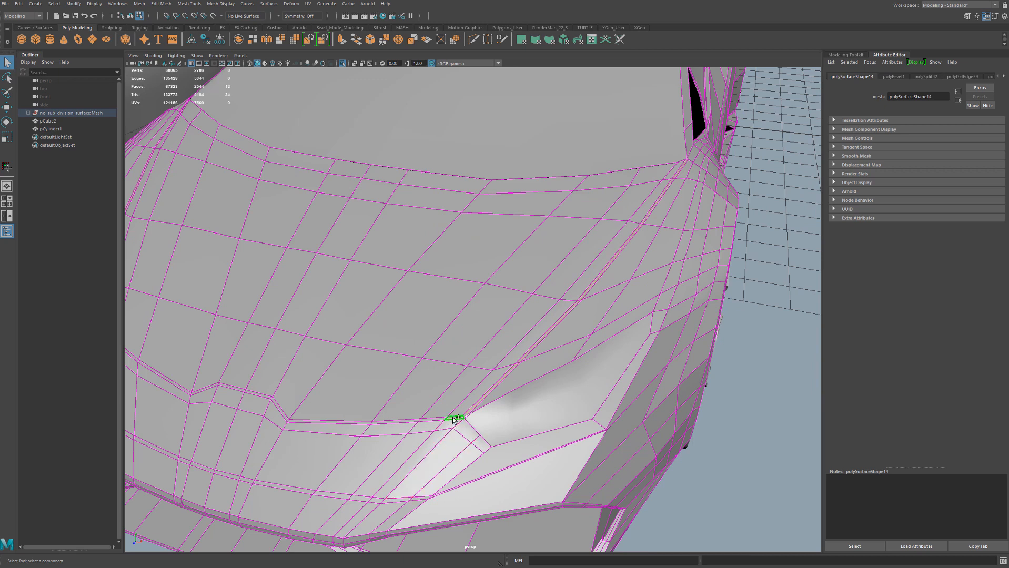
double_click(296, 422, "shift")
left_click(281, 410, "shift")
left_click(266, 395, "shift")
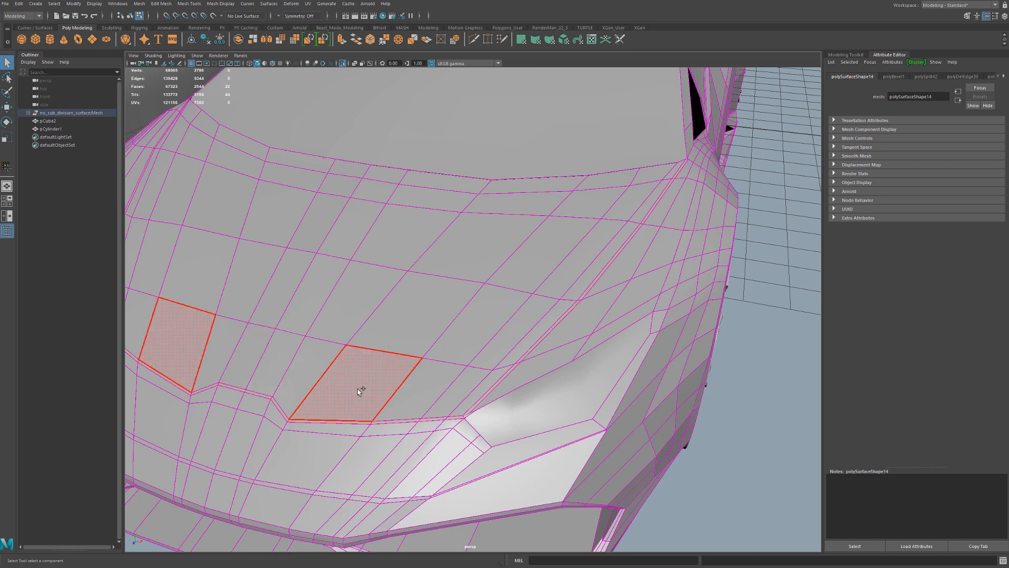
scroll(489, 358, "up", 3)
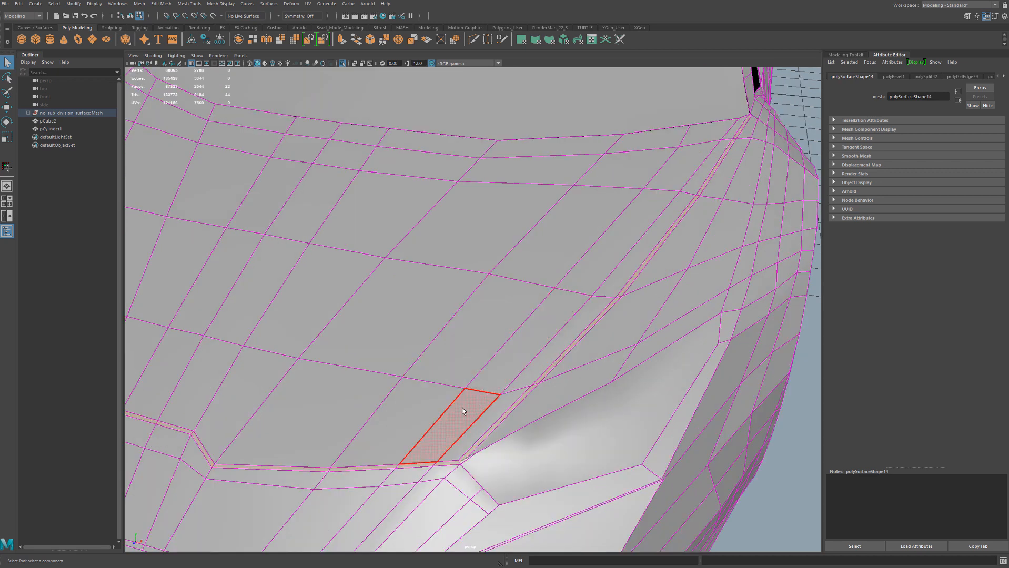
Try extruding the narrow hood strip inward with a thickness of -0.194 and 3 divisions
key("w")
scroll(463, 411, "down", 3)
key("ctrl+e")
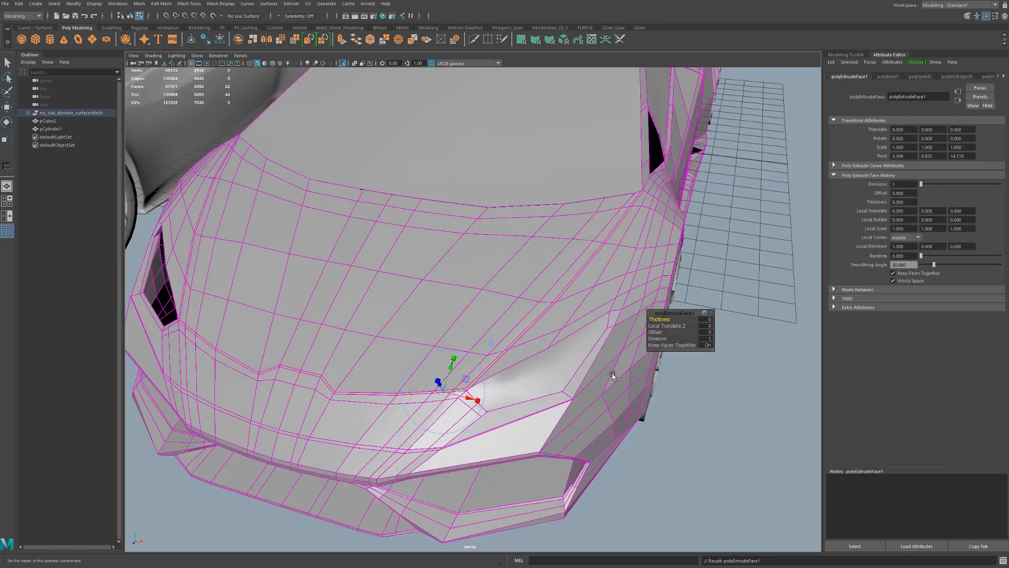
left_click_drag(656, 332, 610, 320)
key("ctrl+z")
scroll(287, 342, "up", 8)
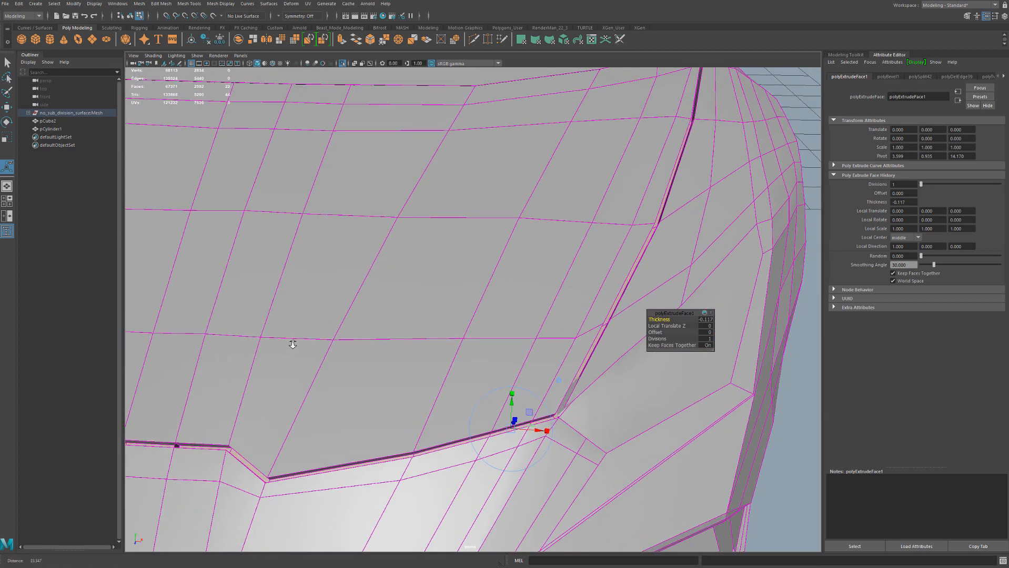
scroll(293, 344, "down", 1)
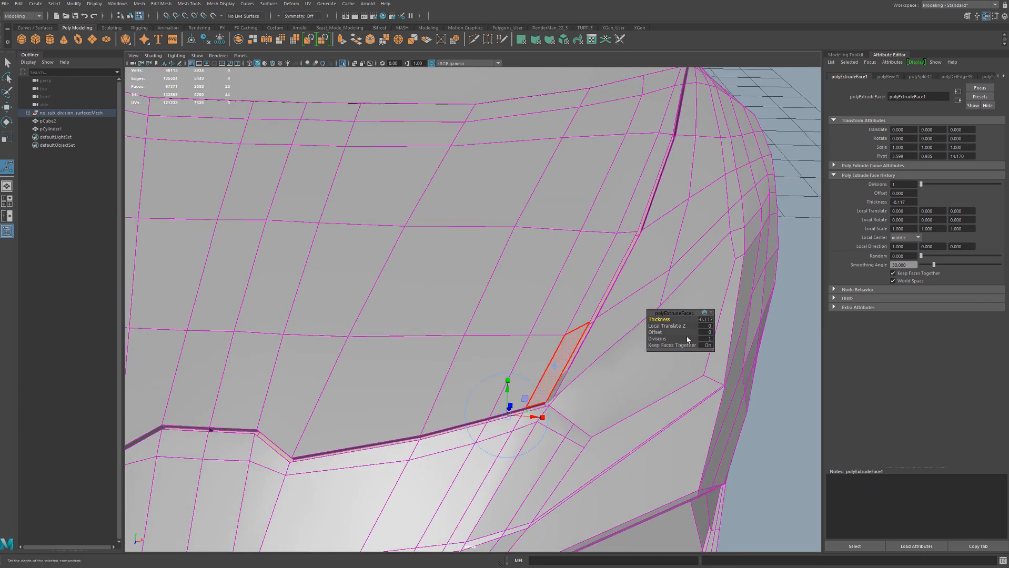
left_click_drag(658, 320, 625, 320)
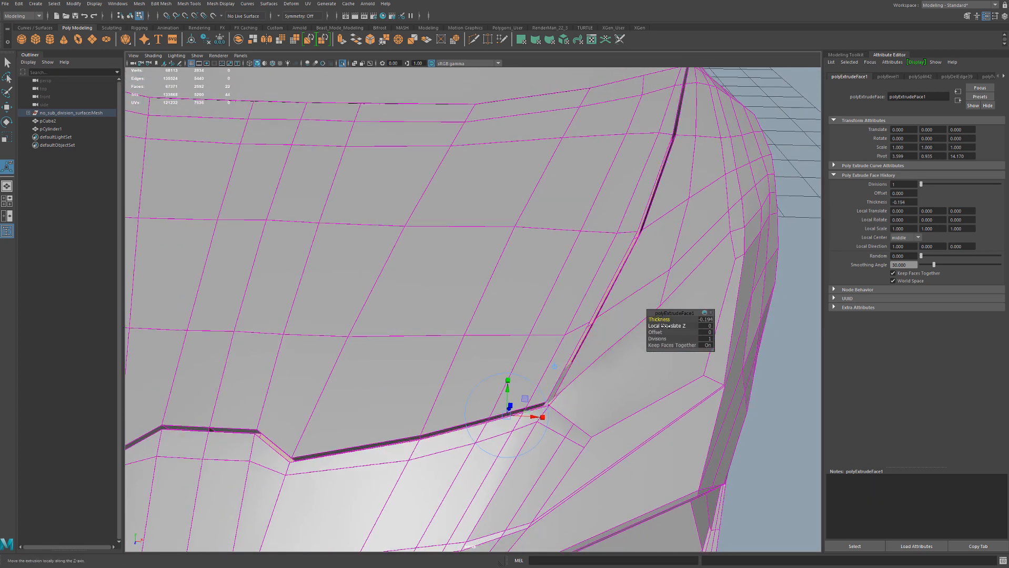
left_click(658, 338)
left_click_drag(663, 345, 678, 344)
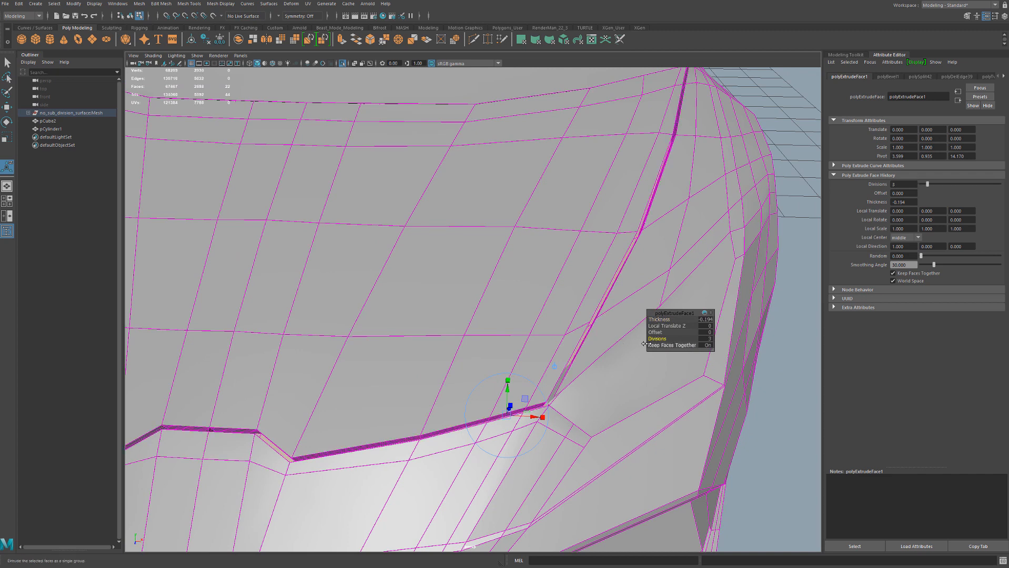
Check the extruded hood groove in smooth preview and undo the extrusion's thickness and division changes
key("3")
scroll(530, 347, "down", 5)
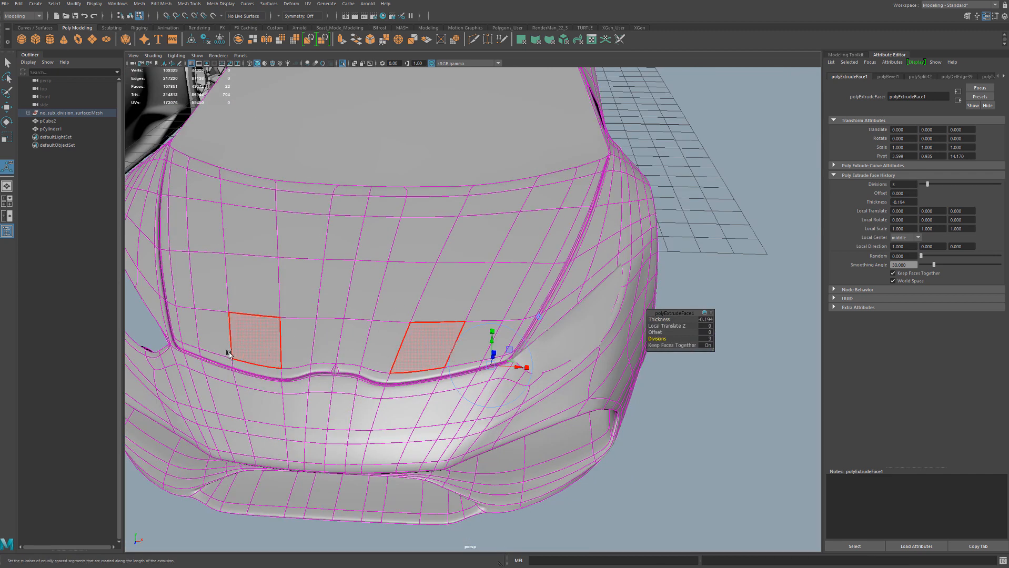
key("1")
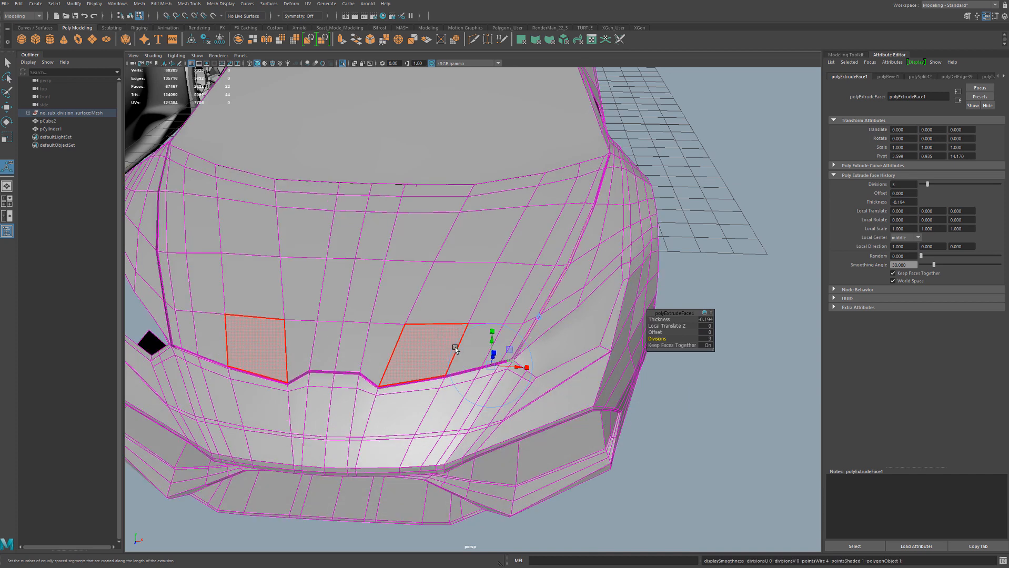
scroll(483, 348, "up", 5)
key("ctrl+z")
key("ctrl+z")
key("ctrl+z")
key("ctrl+z")
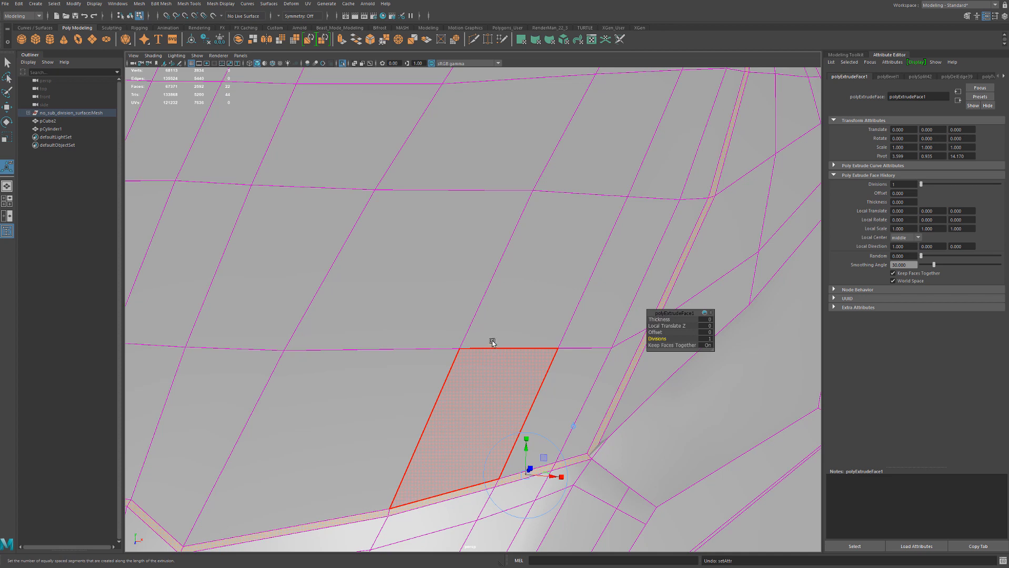
Delete the narrow strip of faces around the hood to open a gap between hood and body
key("Delete")
left_click_drag(640, 311, 550, 343, "alt")
scroll(550, 343, "up", 1)
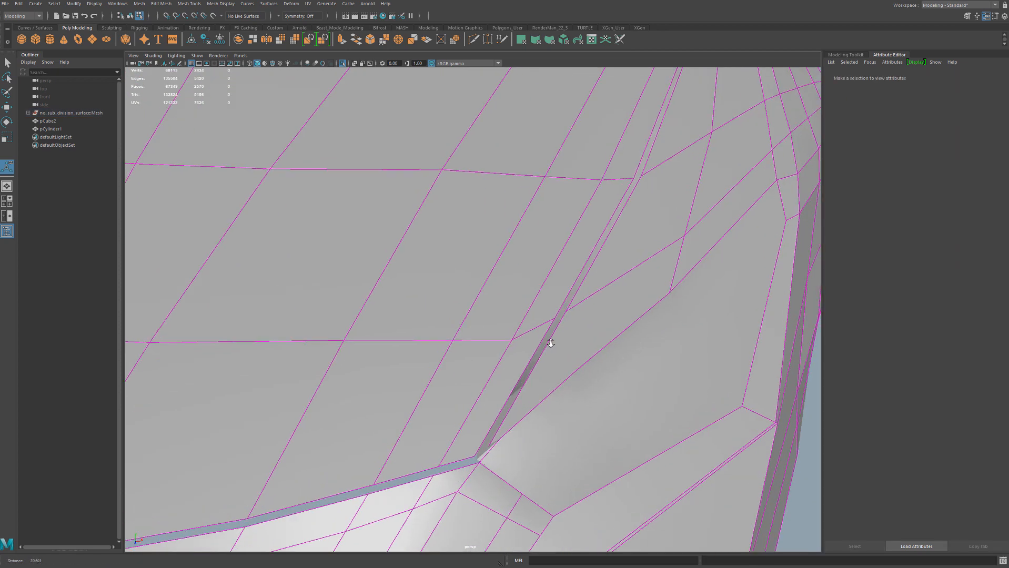
scroll(526, 341, "down", 3)
scroll(523, 337, "up", 4)
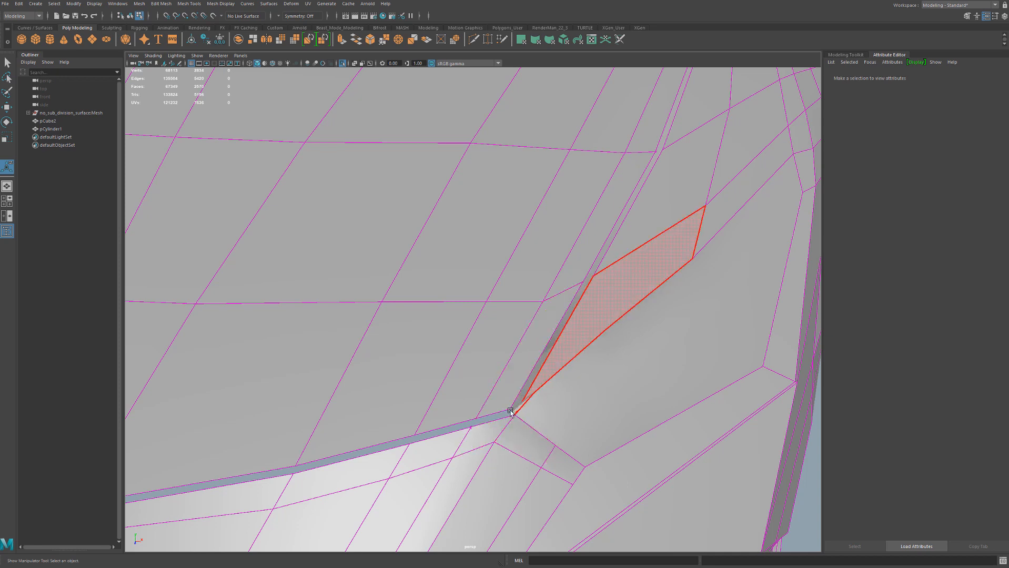
Cut an edge across the thin fender tip at the hood's front corner and delete the small end faces
key("ctrl+z")
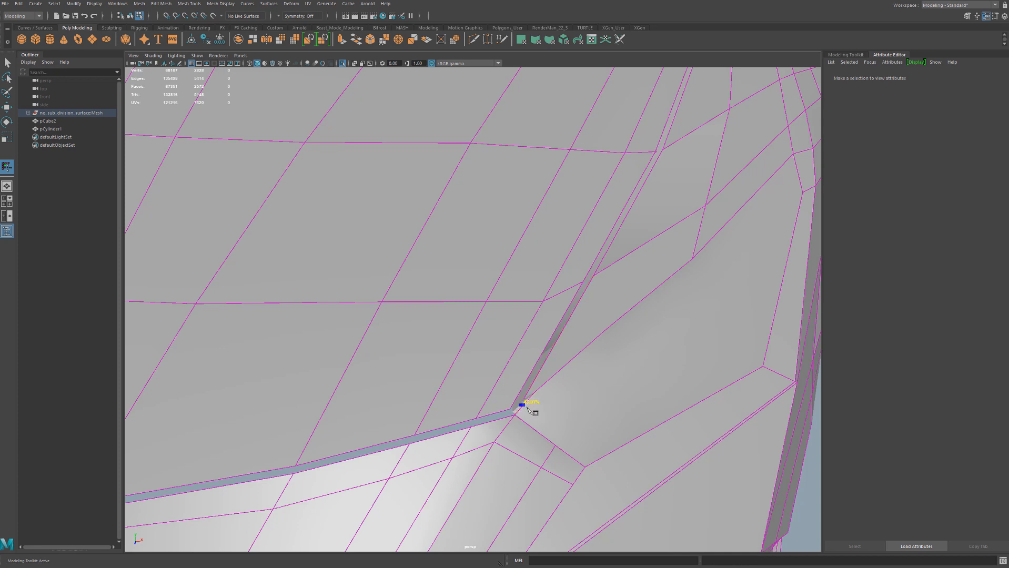
left_click(533, 420)
key("q")
double_click(520, 412)
left_click(518, 413)
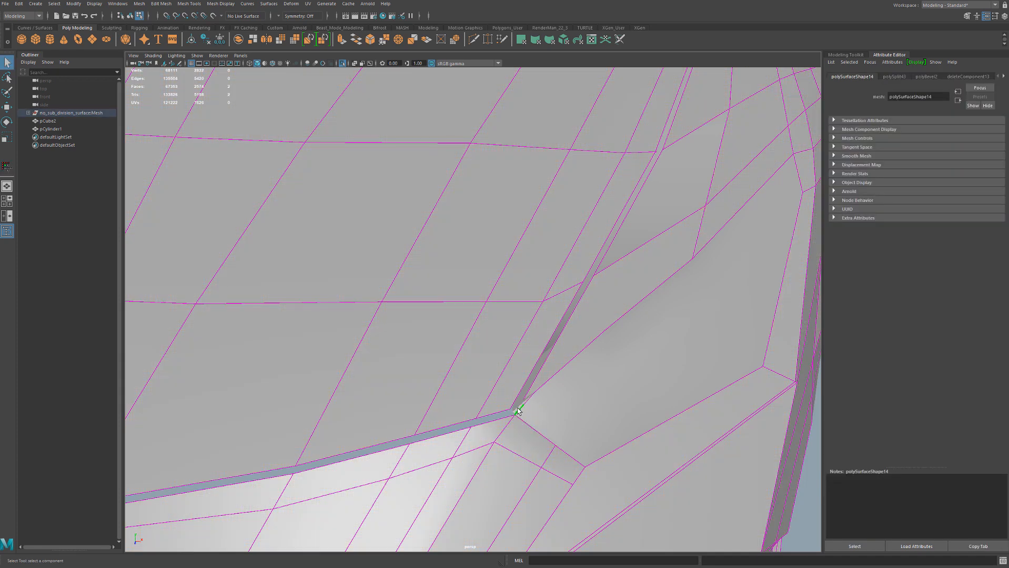
key("4")
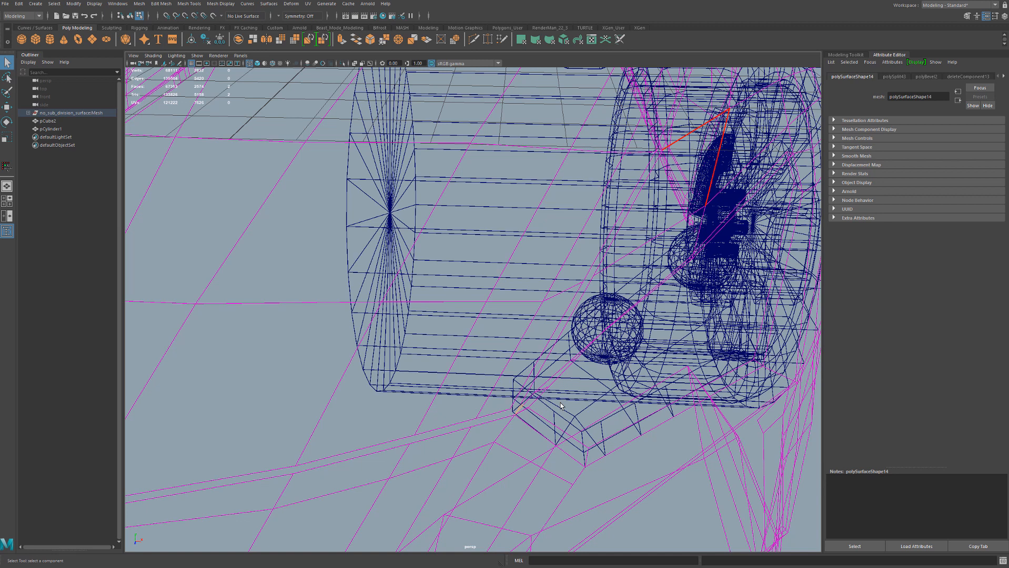
key("Delete")
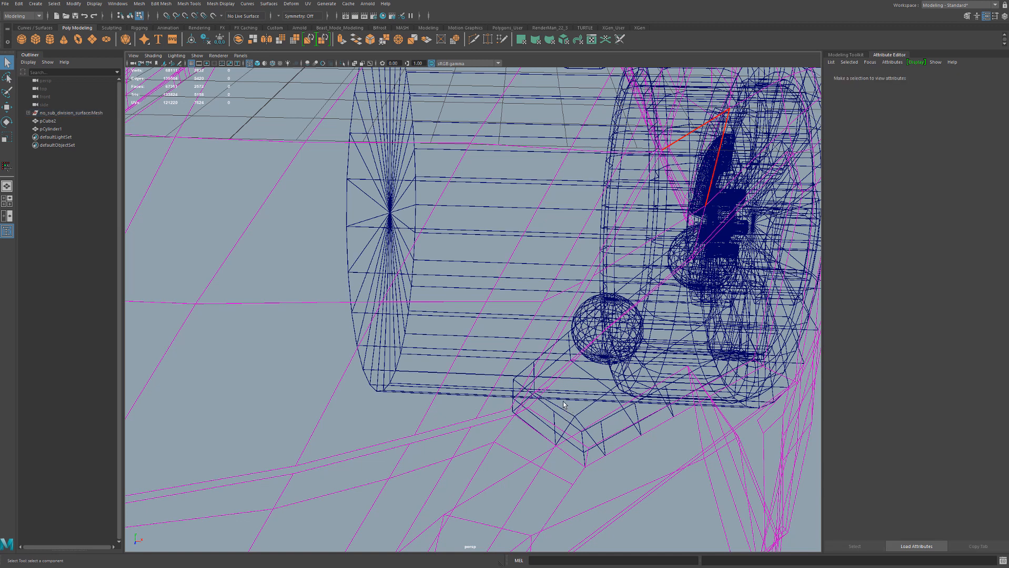
Delete the inner rim faces of the headlight opening and the leftover faces at its inner corner
key("5")
left_click_drag(538, 413, 455, 409, "alt")
scroll(463, 405, "up", 3)
right_click_drag(490, 338, 526, 325)
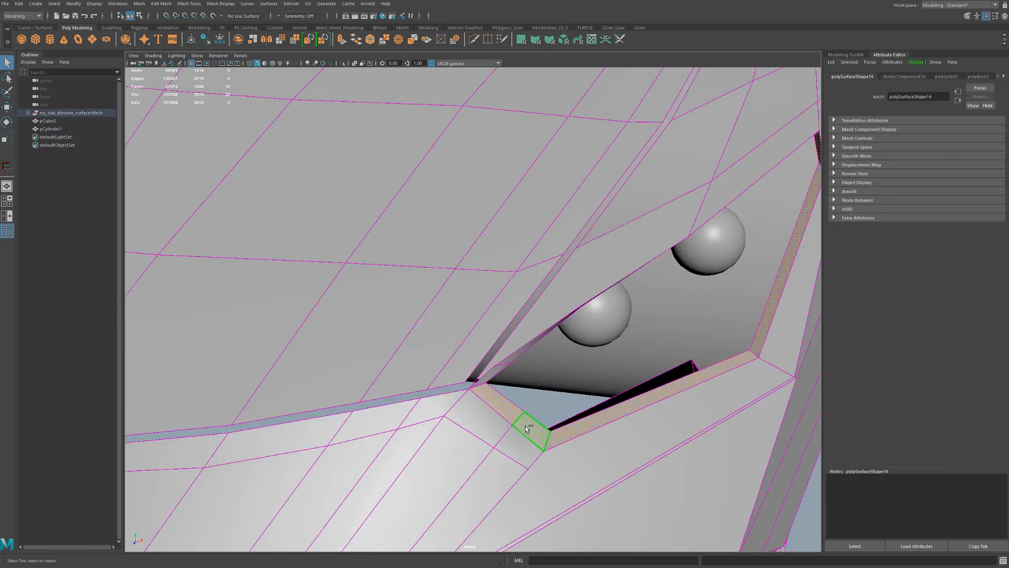
left_click(489, 379, "shift")
key("Delete")
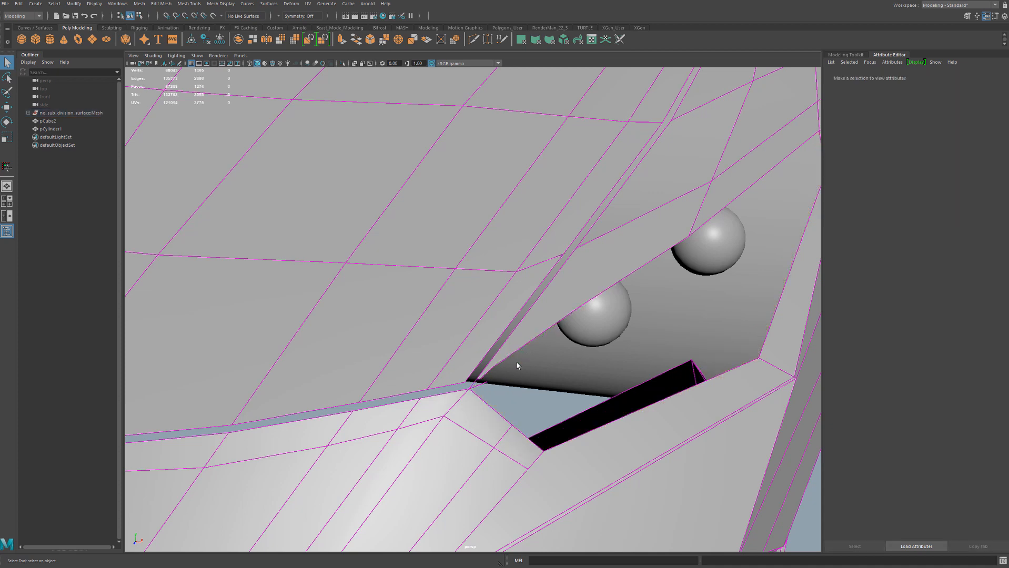
double_click(473, 388)
scroll(474, 391, "up", 2)
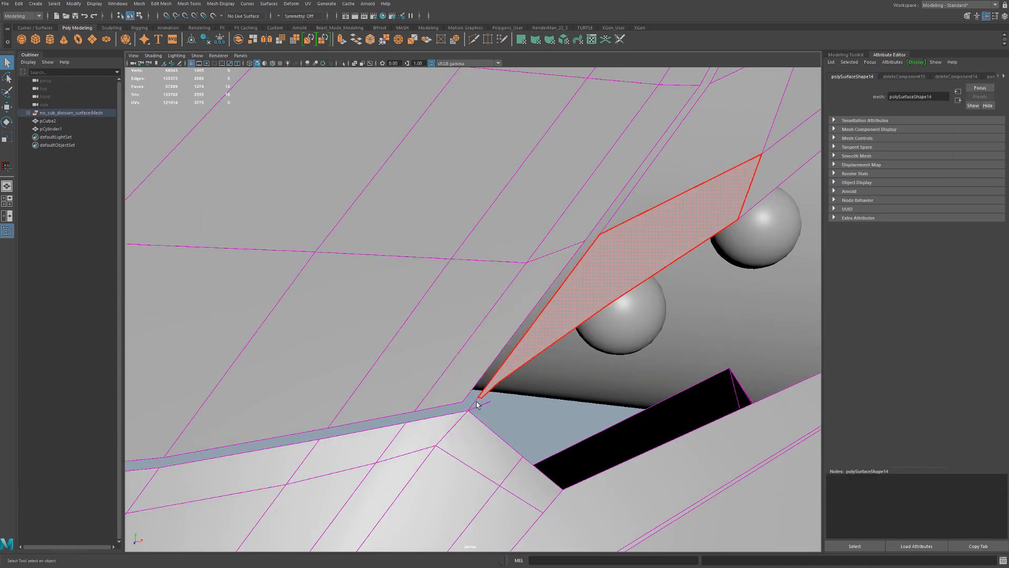
key("Delete")
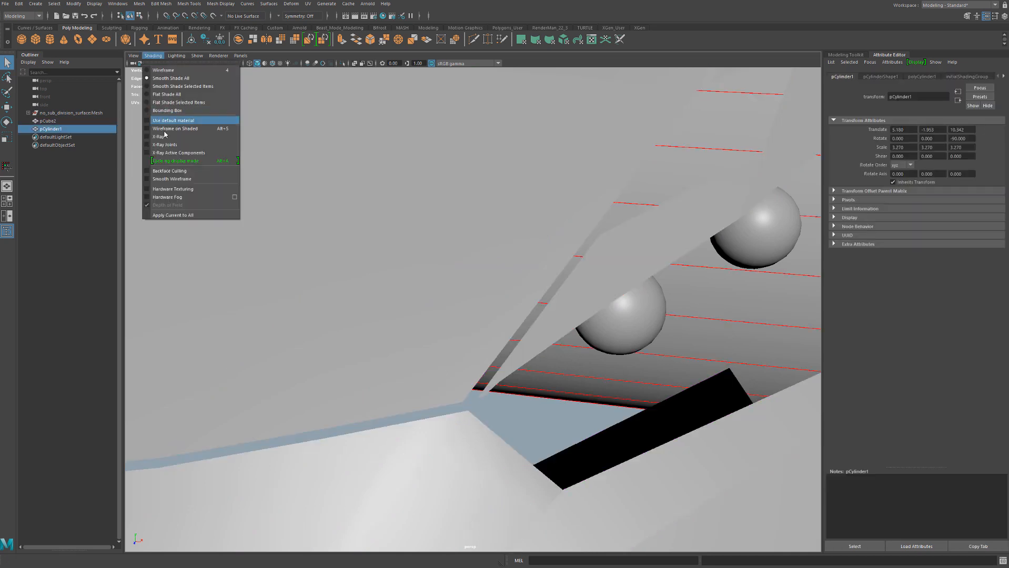
Show the wireframe on shaded objects and merge the overlapping vertices at the fender tip beside the hood corner
left_click(164, 130)
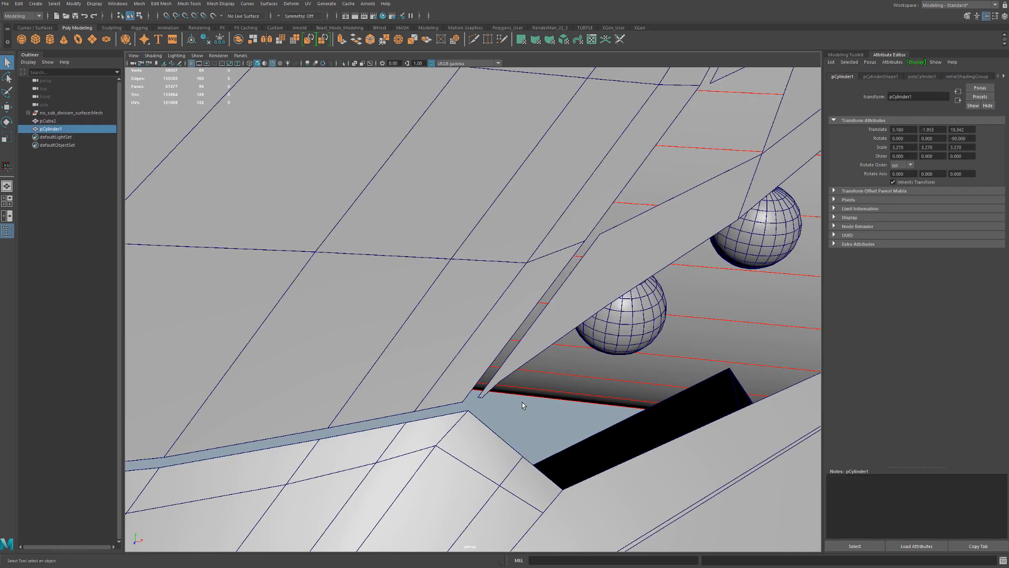
key("F9")
left_click(482, 398)
left_click(479, 410)
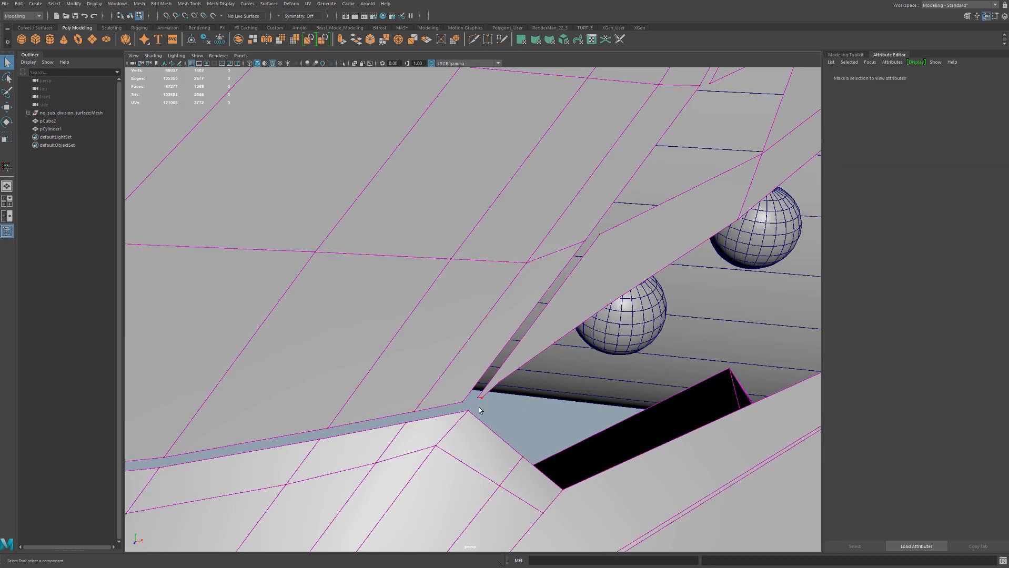
left_click(478, 395)
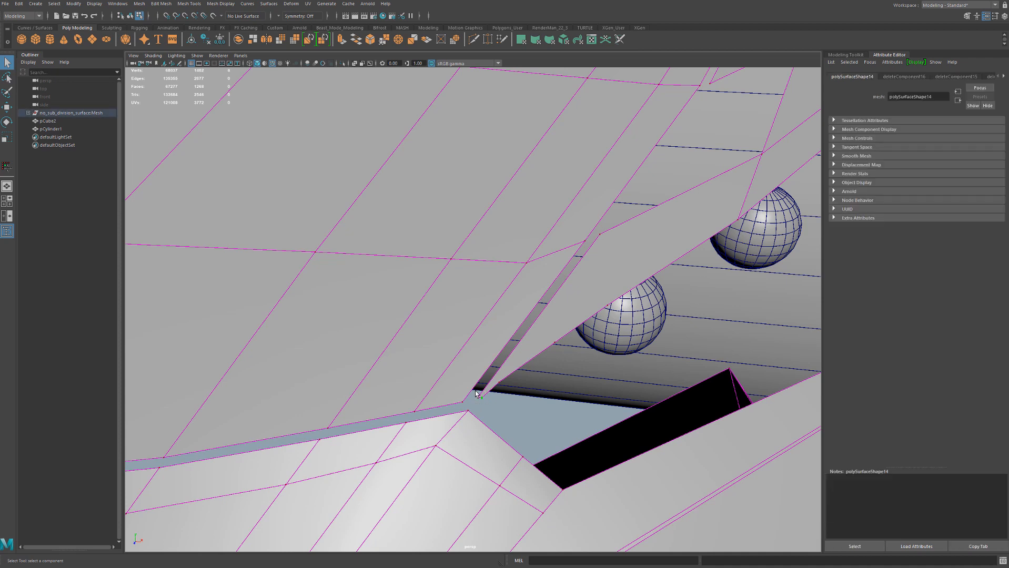
key("g")
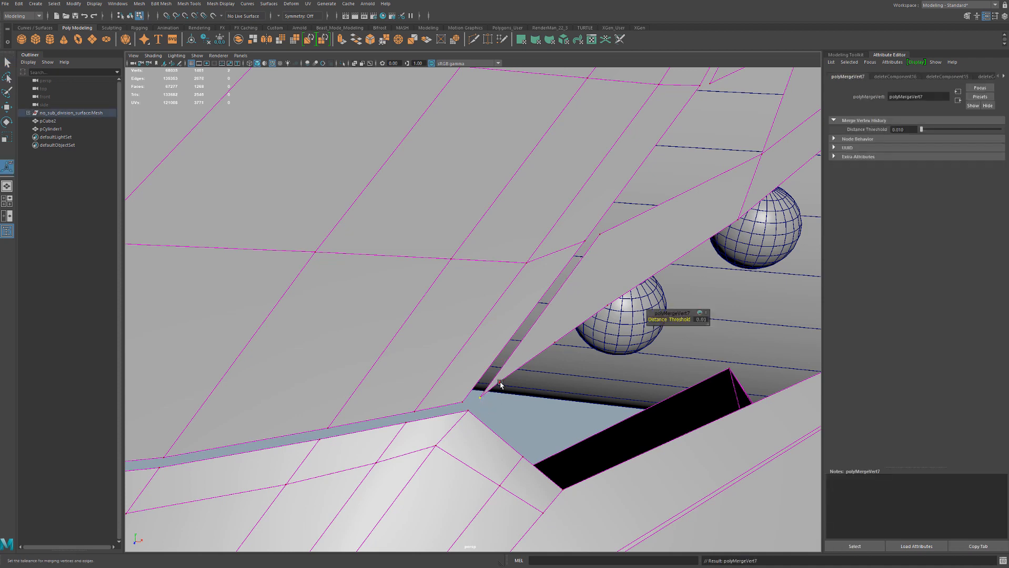
Delete the stray vertices along the fender edge above the headlight opening
left_click(500, 385)
key("Delete")
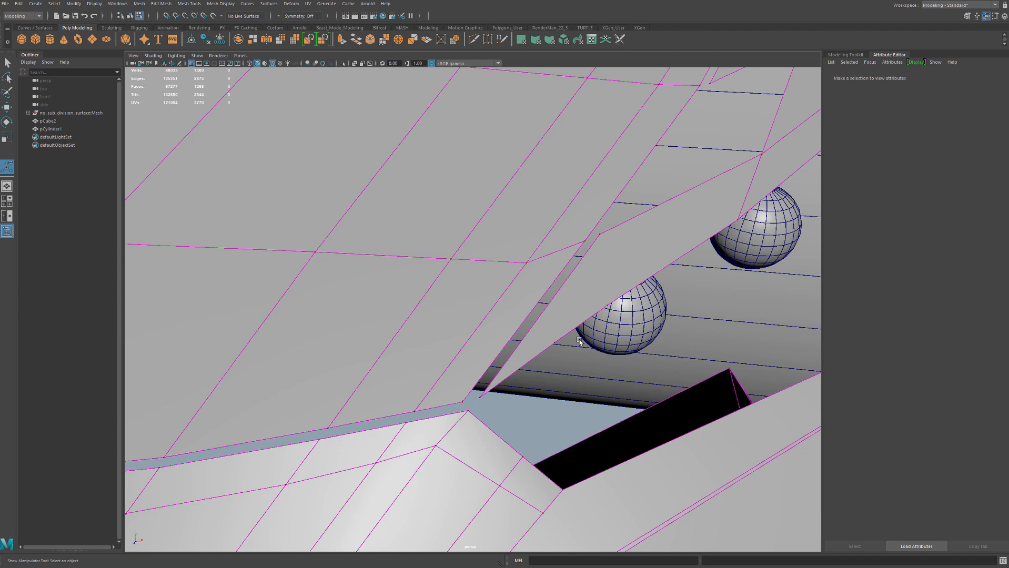
left_click(551, 345)
key("Delete")
left_click_drag(589, 298, 619, 326)
key("Delete")
Bridge the two open border edges beside the hood gap
scroll(550, 357, "down", 5)
mouse_move(543, 349)
left_mouse_down("alt")
mouse_move(556, 343)
mouse_move(541, 348)
left_mouse_up("alt")
right_click_drag(589, 265, 592, 235)
left_click(605, 273)
left_click(555, 353, "shift")
right_click_drag(556, 353, 547, 452, "shift")
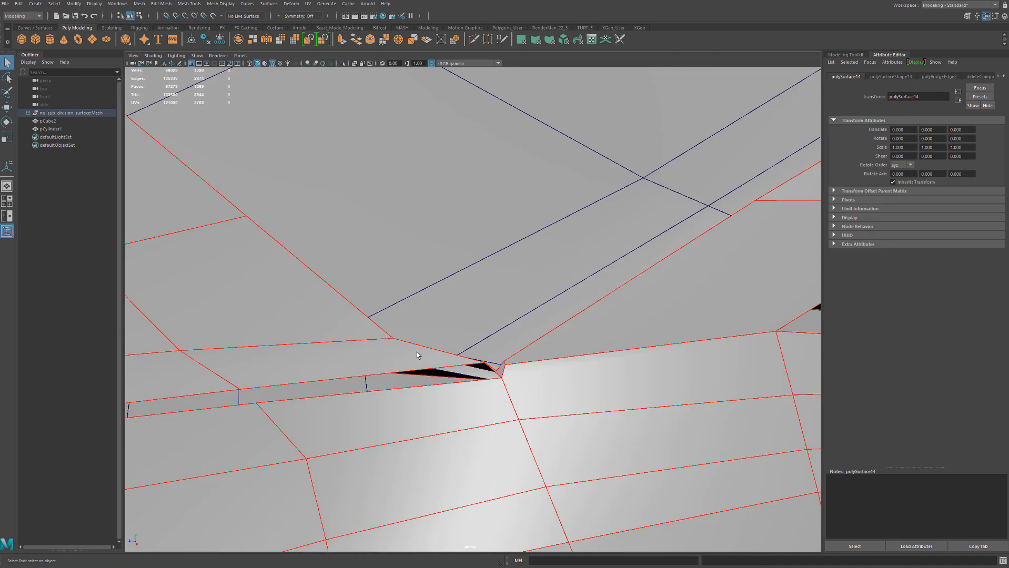
Delete the sliver geometry across the hood gap at the windshield's lower corner
left_click_drag(442, 360, 447, 360, "alt")
right_click_drag(620, 372, 621, 344)
left_click(619, 367)
left_click(615, 367)
key("Delete")
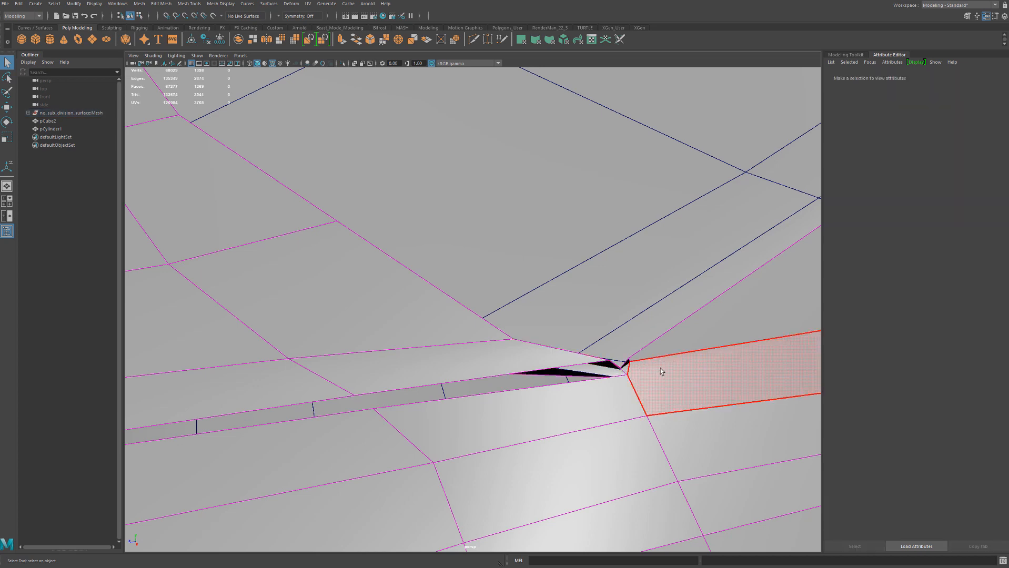
Isolate the car body and delete the leftover dark faces at the windshield end of the hood gap
right_click_drag(627, 342, 677, 320)
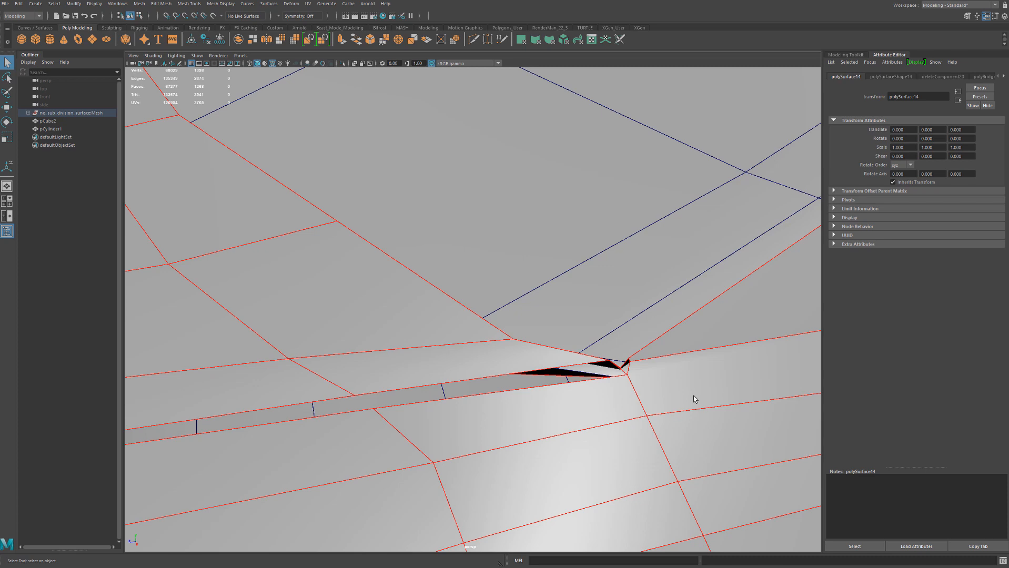
key("ctrl+1")
left_click_drag(625, 369, 599, 384, "alt")
right_click_drag(539, 347, 538, 358)
left_click(543, 349)
left_click(550, 349, "shift")
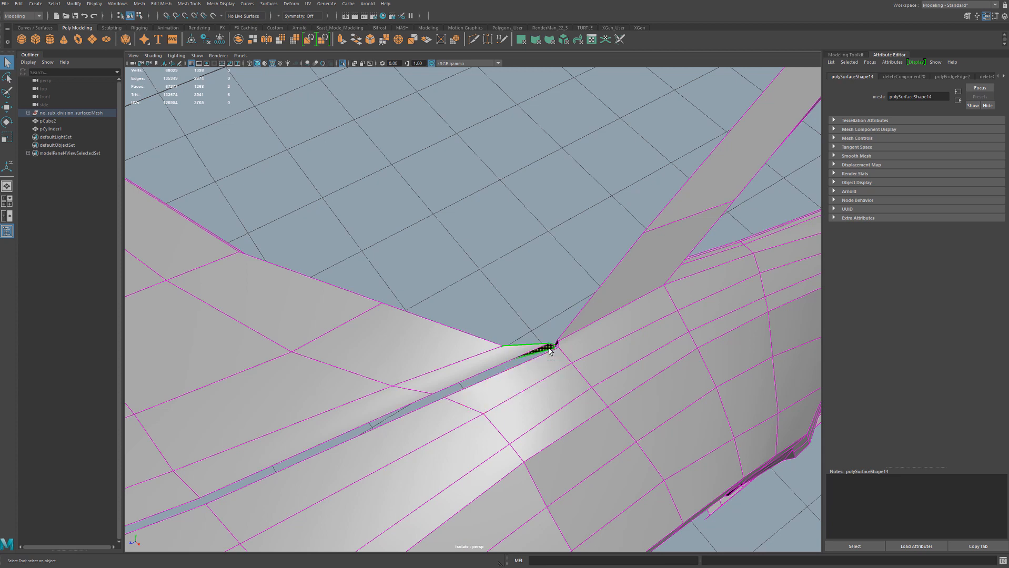
key("Delete")
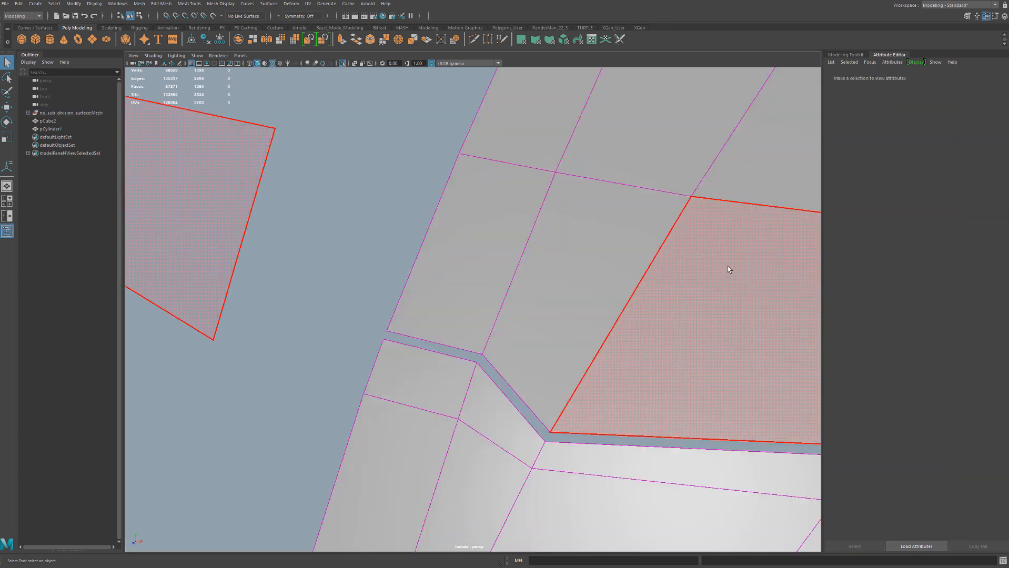
Select all the hood faces and separate the hood from the body as its own mesh
right_click_drag(716, 264, 717, 282)
double_click(717, 282)
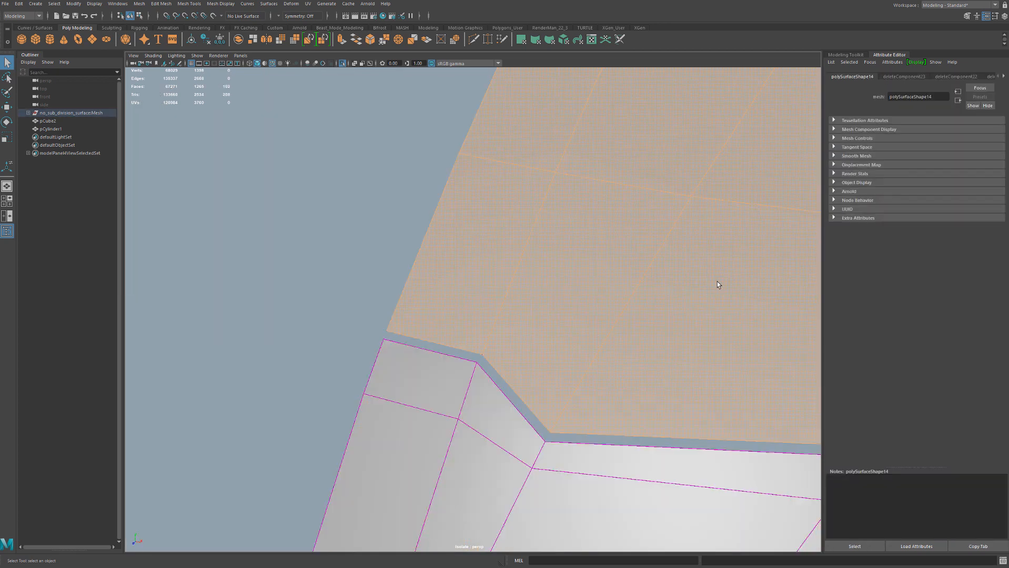
scroll(718, 284, "down", 8)
middle_click_drag(701, 310, 571, 399, "alt")
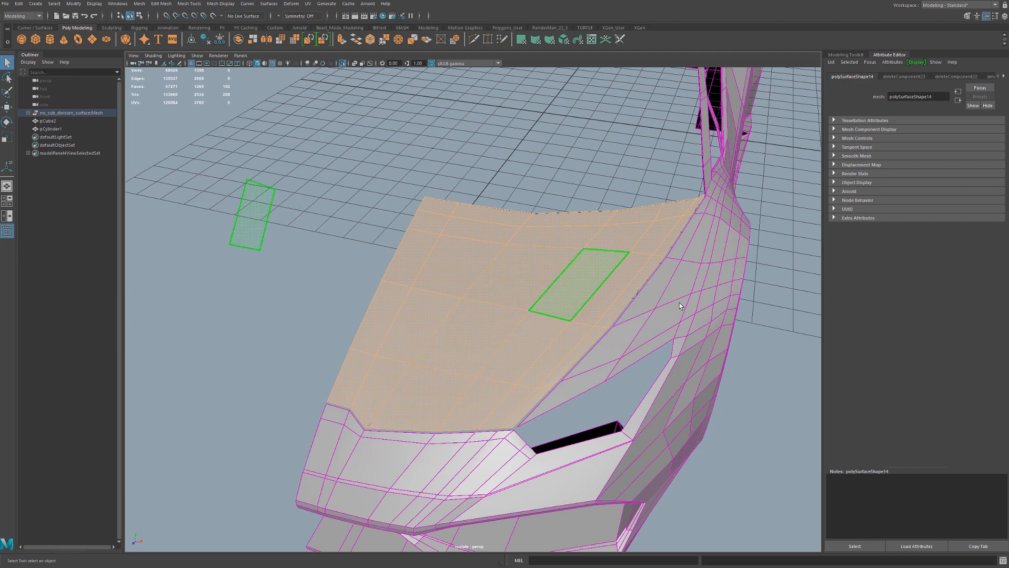
key("ctrl+shift+i")
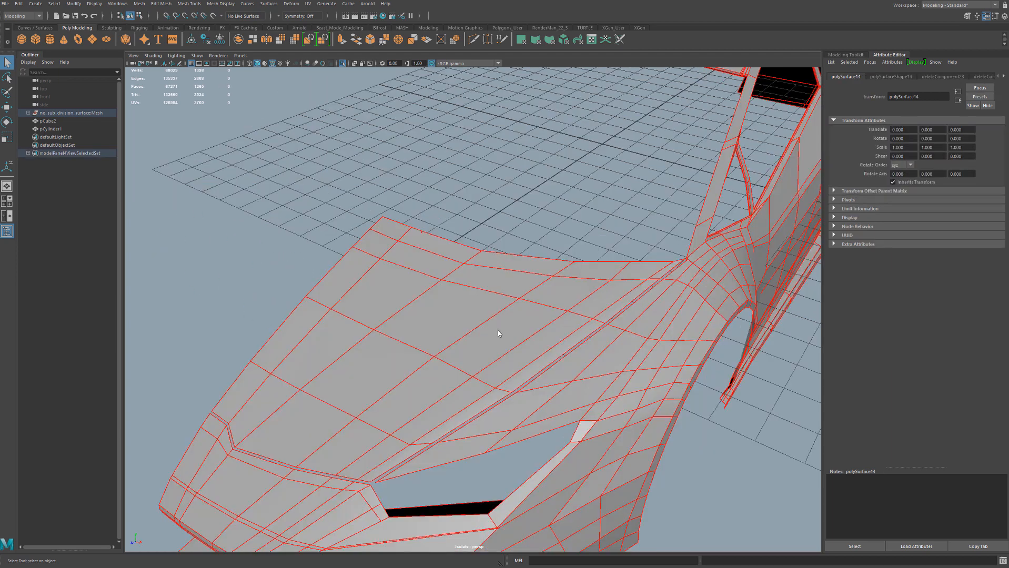
left_click(498, 330)
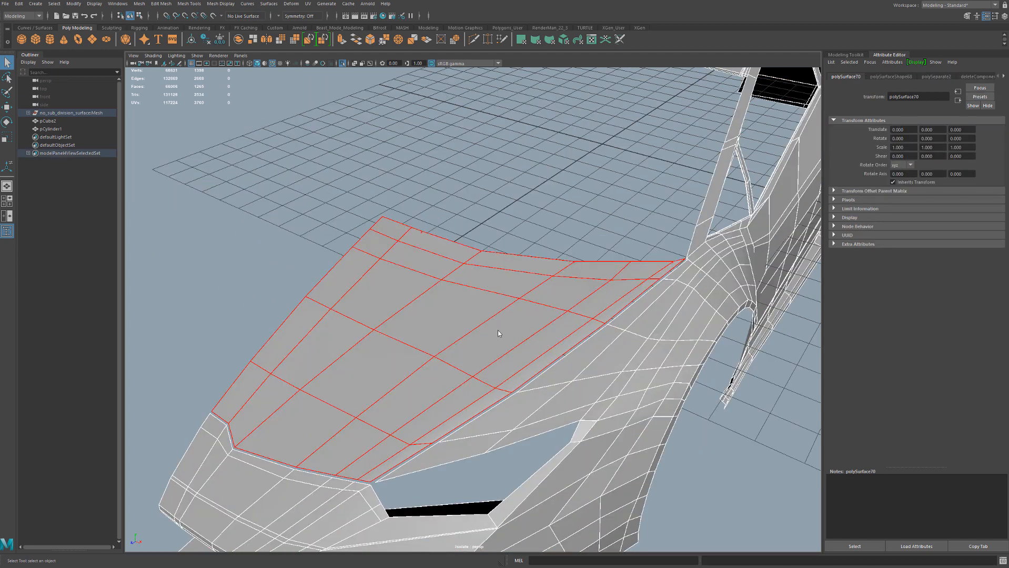
Try sliding the vertex on the hood's side edge forward along the fender gap, preview the smoothing, and undo it
left_click_drag(498, 331, 476, 320, "alt")
middle_click_drag(476, 320, 500, 318, "alt")
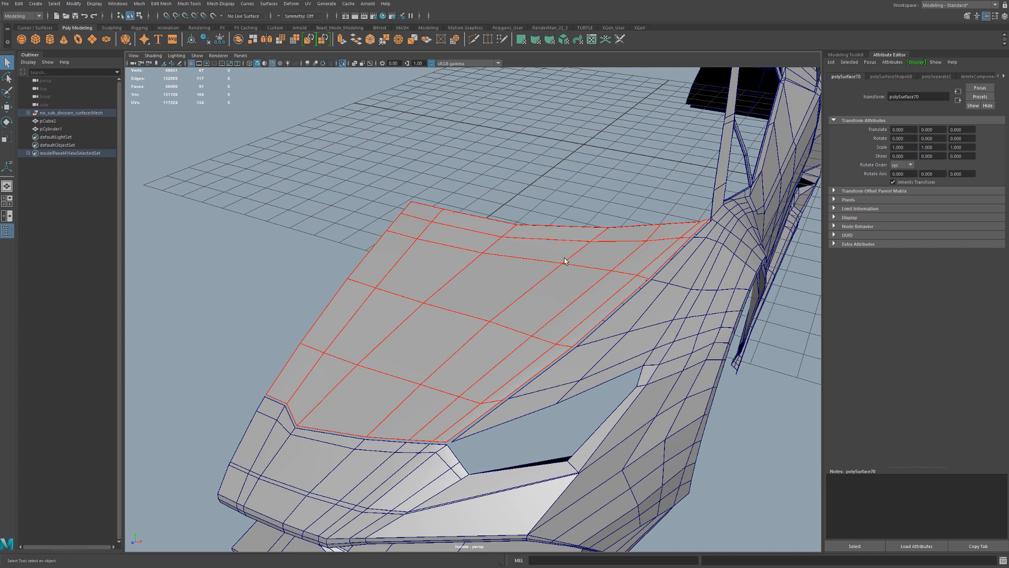
scroll(571, 260, "up", 3)
middle_click_drag(636, 239, 504, 247, "alt")
right_click_drag(503, 247, 465, 247)
key("w")
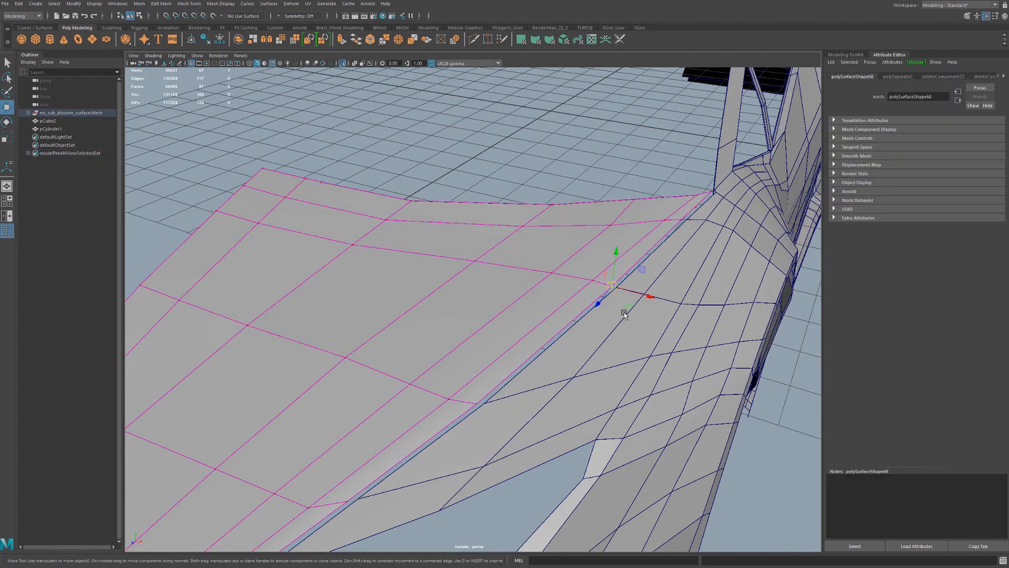
left_click_drag(612, 287, 571, 319, "shift")
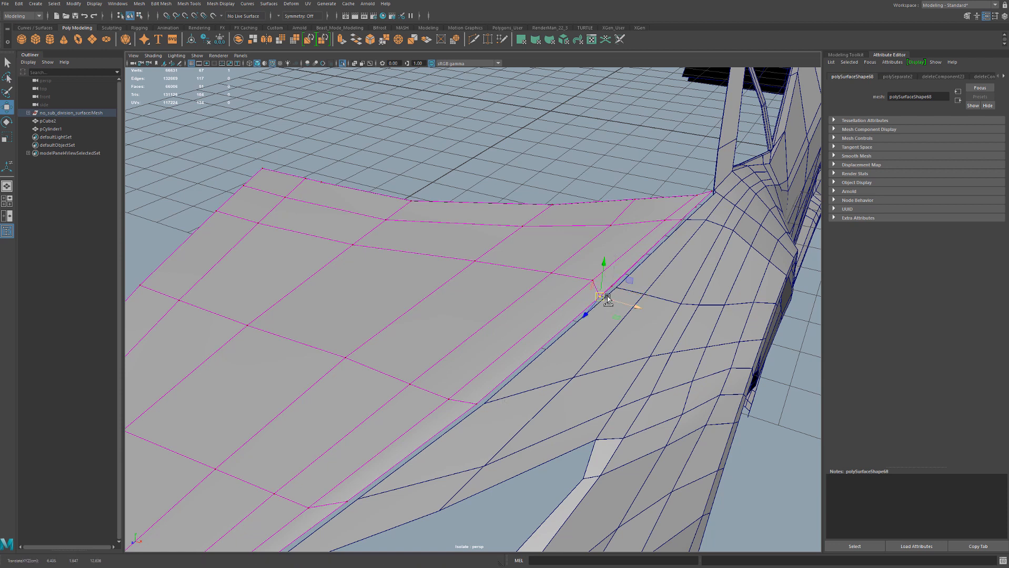
key("3")
key("1")
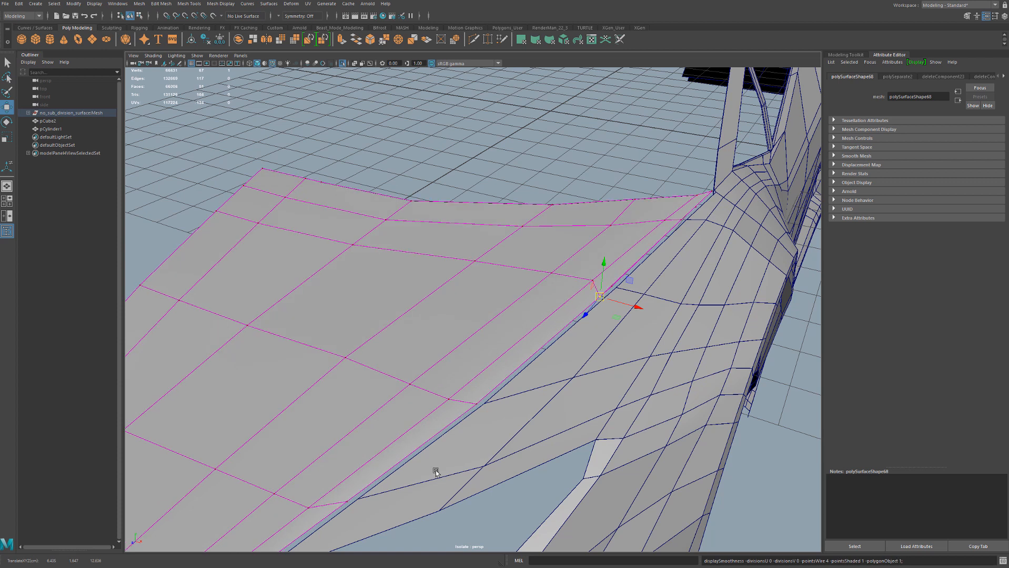
key("ctrl+z")
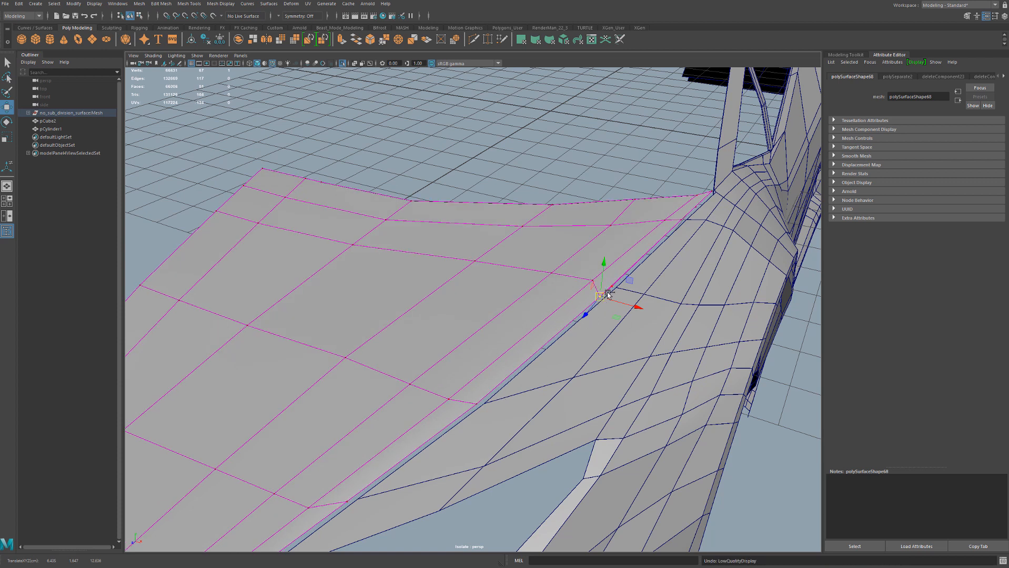
left_click_drag(638, 305, 561, 311, "alt")
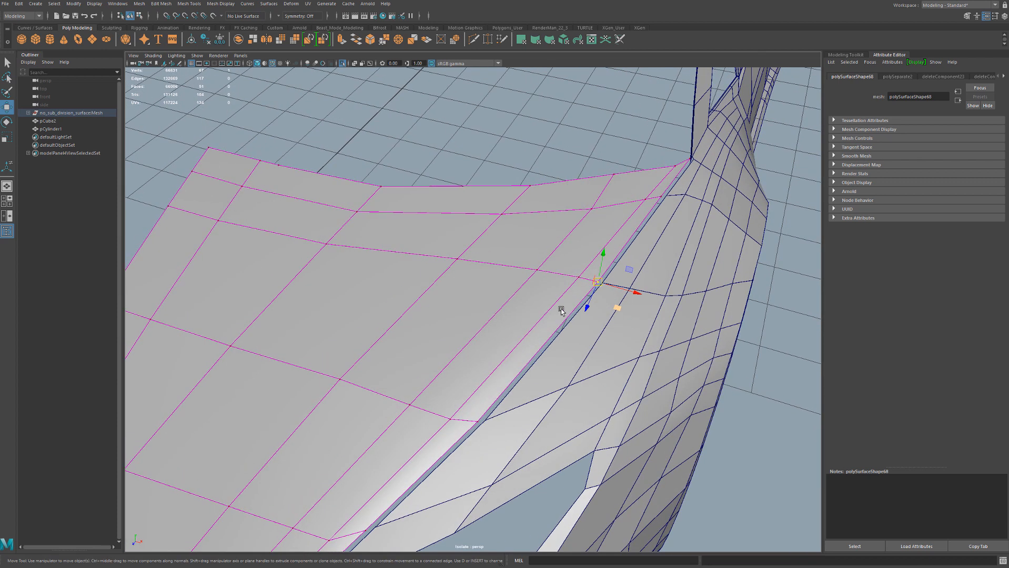
Extrude the whole hood mesh to give the panel thickness
right_click_drag(567, 284, 483, 341, "alt")
middle_click_drag(483, 341, 535, 320, "alt")
left_click_drag(536, 320, 511, 317, "alt")
right_click_drag(506, 221, 494, 266, "alt")
middle_click_drag(493, 266, 499, 328, "alt")
left_click_drag(500, 329, 548, 343, "alt")
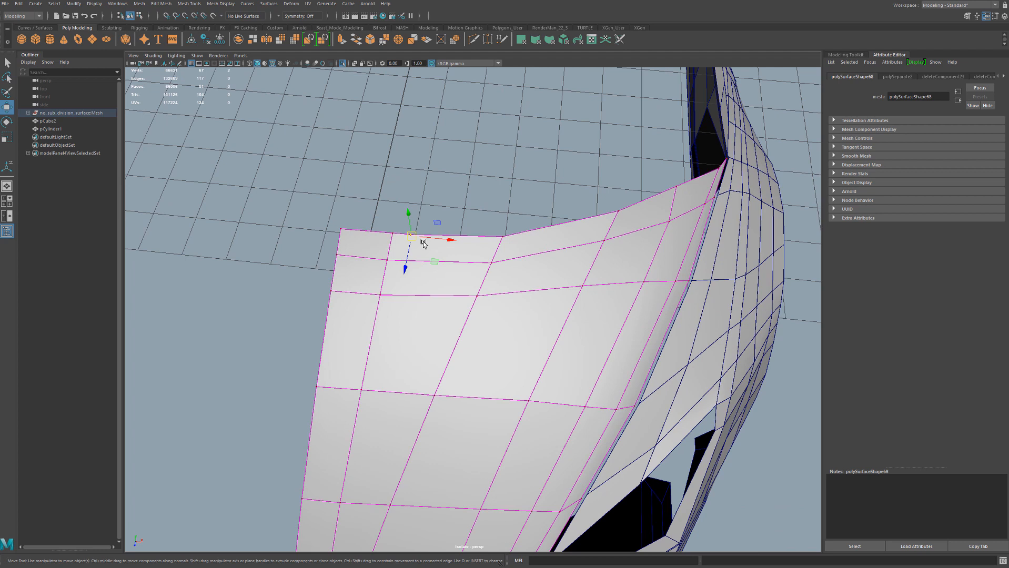
right_click_drag(453, 279, 454, 252)
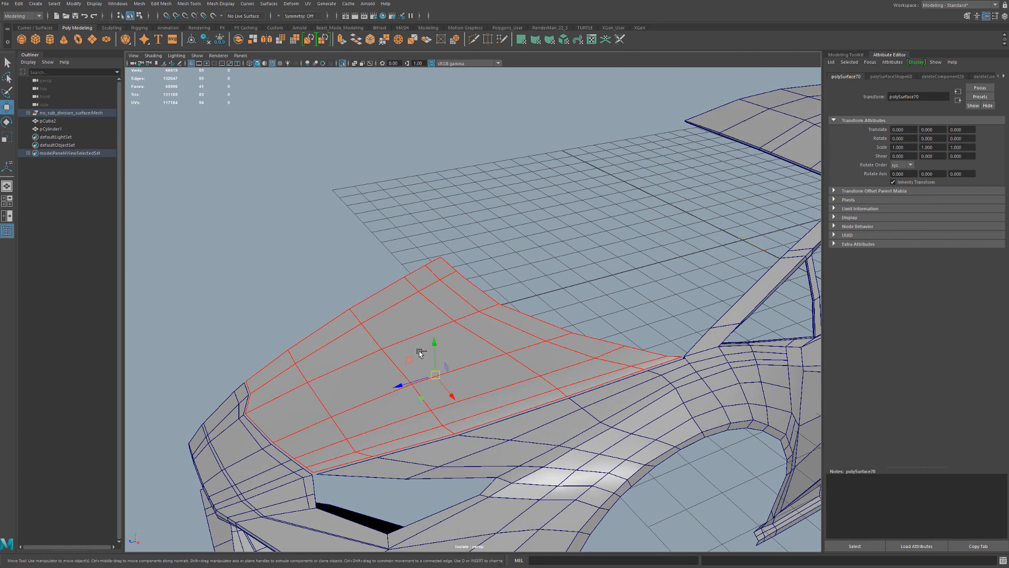
key("ctrl+e")
left_click_drag(659, 320, 600, 325)
left_click_drag(414, 415, 543, 399, "alt")
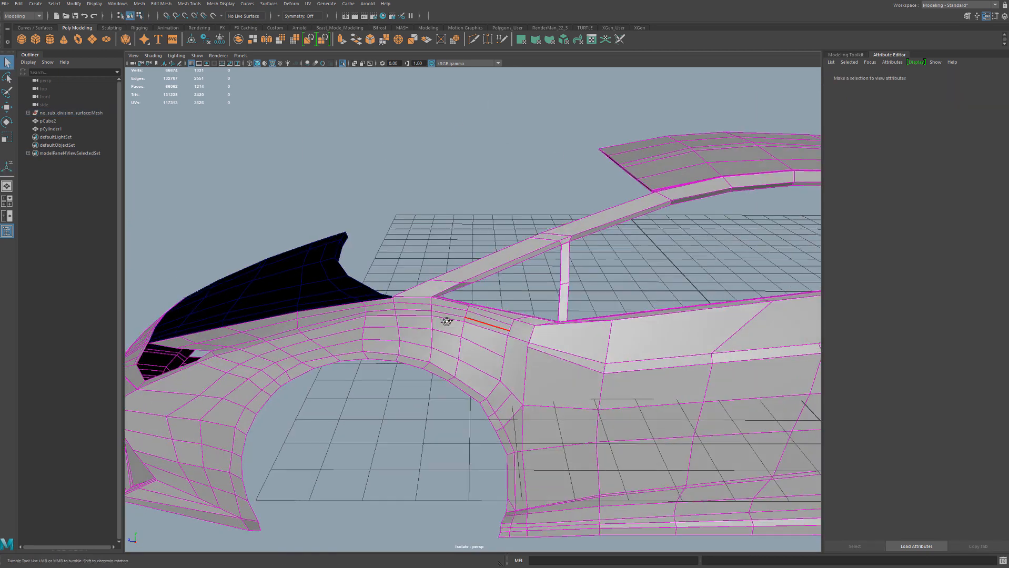
Bevel the edges across the base of the A-pillar, where it meets the front fender, into a narrow strip
left_click_drag(446, 320, 427, 345, "alt")
right_click_drag(428, 345, 447, 347, "alt")
middle_click_drag(447, 347, 503, 345, "alt")
right_click(440, 359)
left_click(444, 354)
left_click_drag(480, 368, 301, 260, "alt")
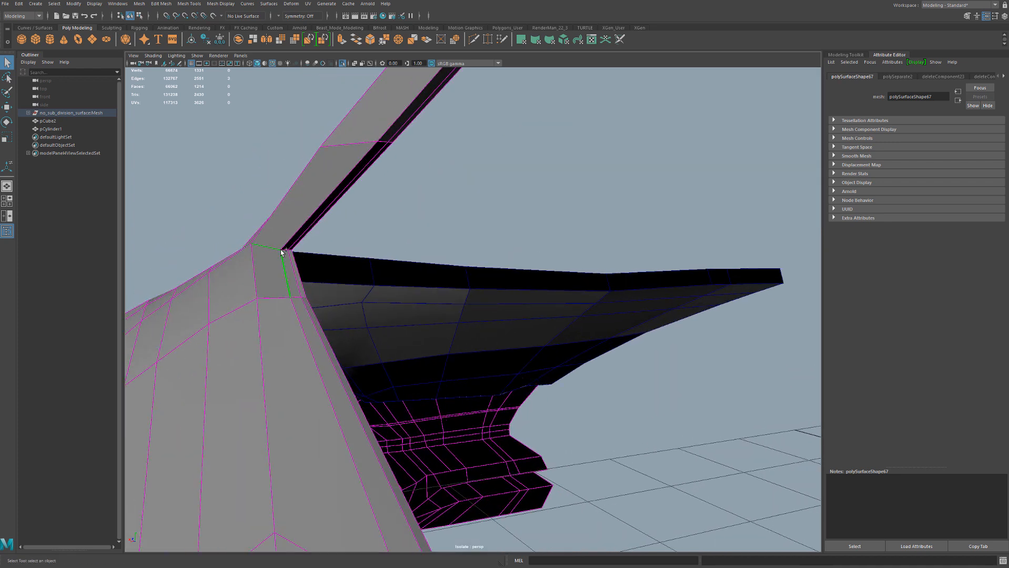
left_click(285, 252, "shift")
left_click_drag(307, 339, 348, 360, "alt")
left_click_drag(592, 400, 601, 414, "alt")
key("ctrl+b")
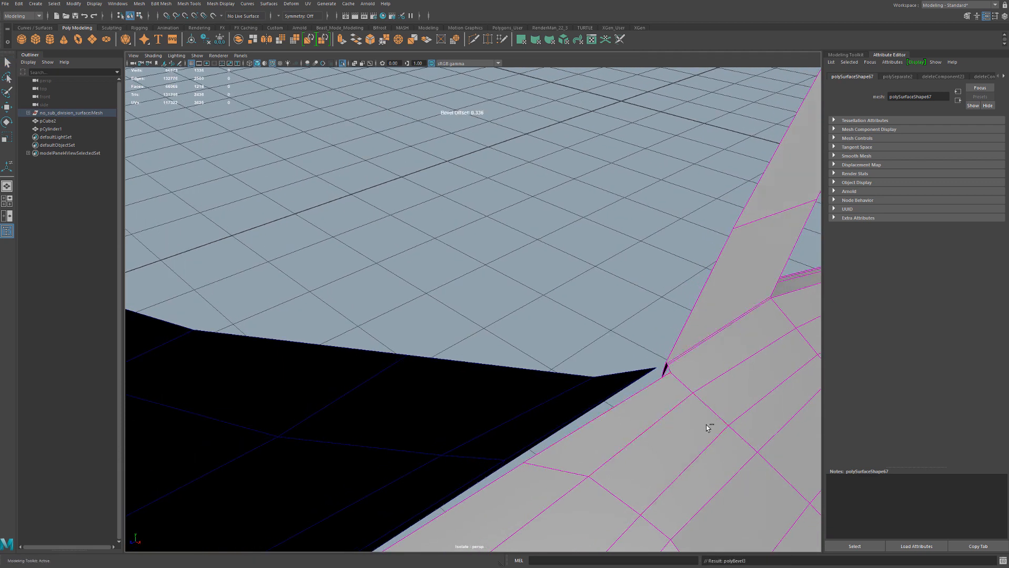
left_click_drag(690, 361, 561, 396)
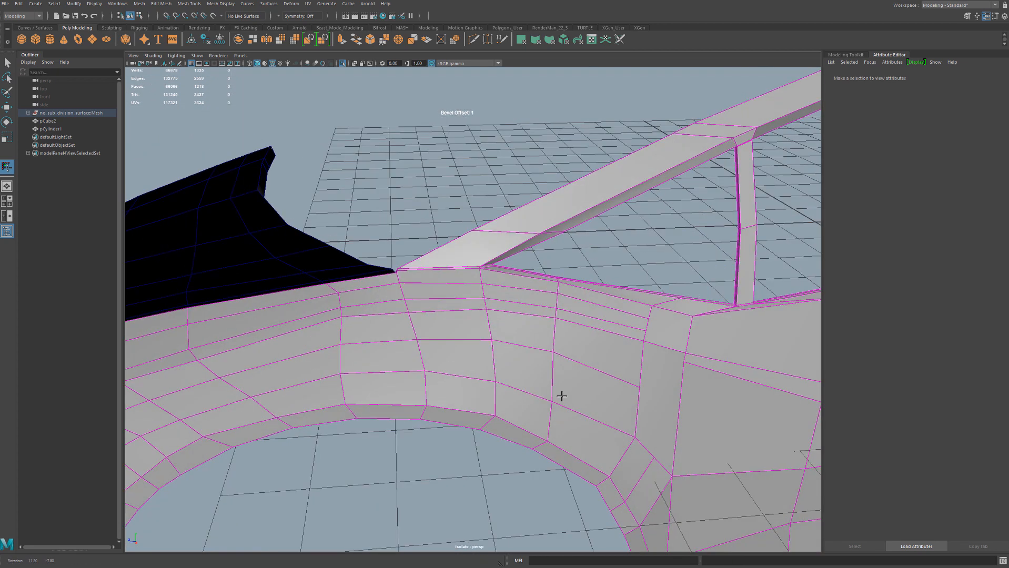
key("q")
Bevel the vertical edge loop between the front fender and the door into a narrow strip
right_click_drag(608, 385, 568, 382, "alt")
middle_click_drag(568, 382, 555, 375, "alt")
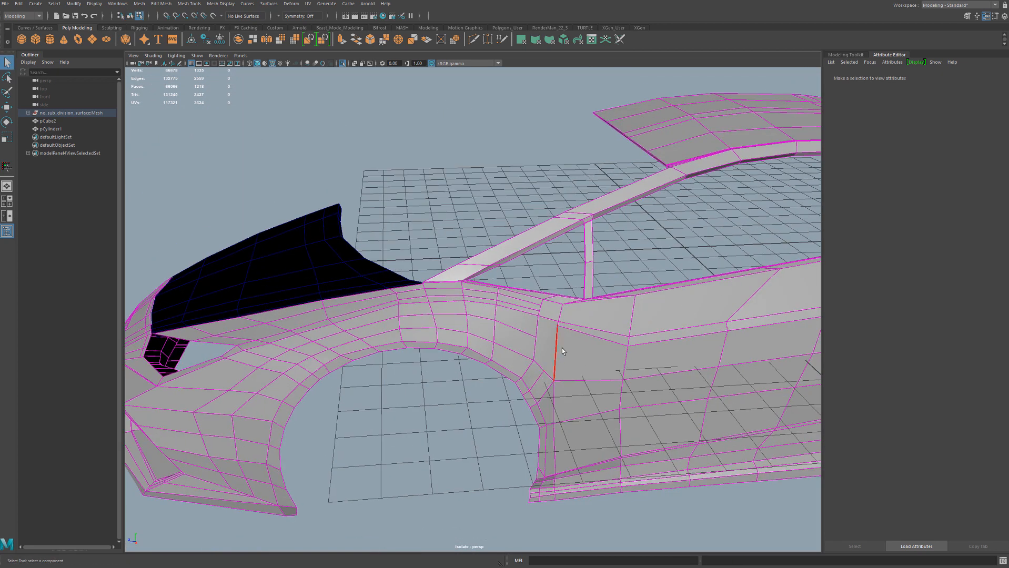
double_click(562, 348)
scroll(550, 412, "up", 6)
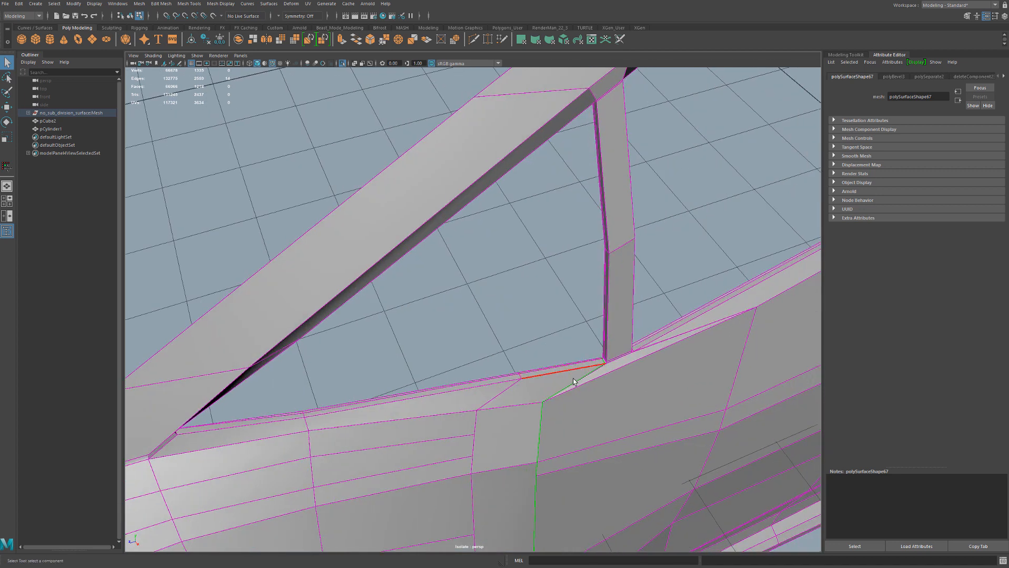
key("ctrl+b")
key("q")
Select the narrow strip of faces between the fender and the door and delete it to open the door gap
left_click(562, 461)
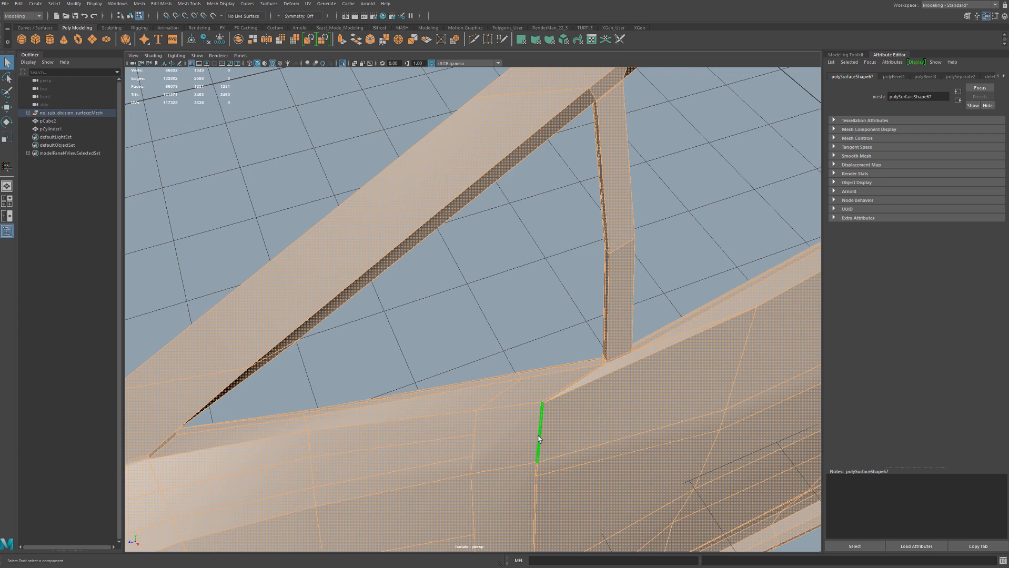
left_click(538, 438)
middle_click_drag(538, 438, 532, 332, "alt")
scroll(532, 332, "up", 3)
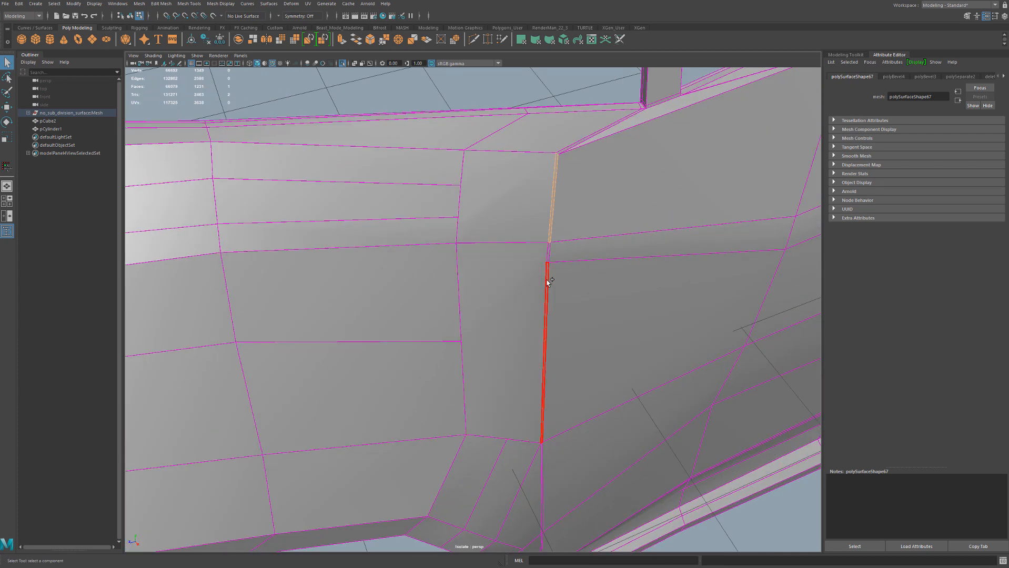
double_click(547, 252, "shift")
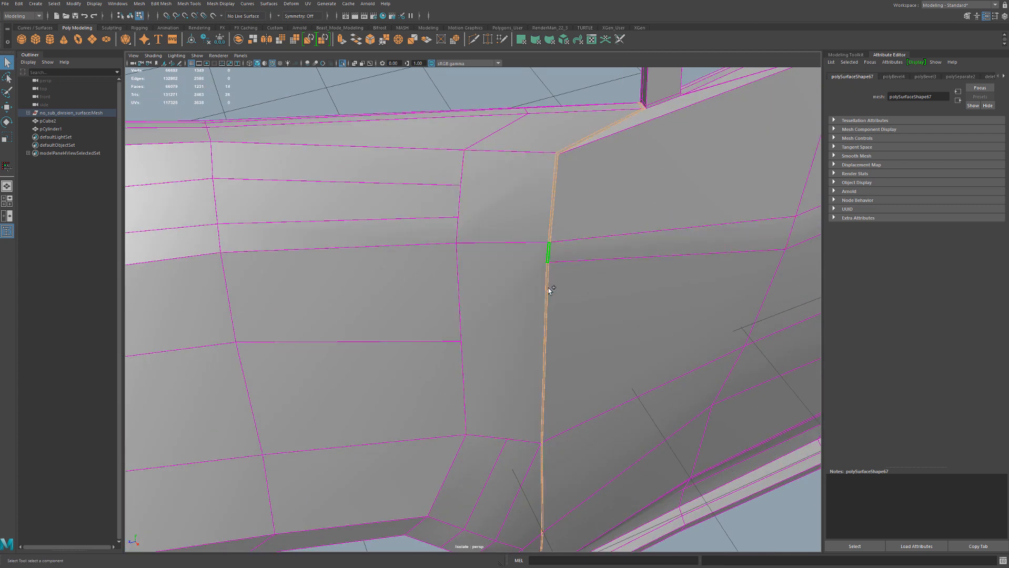
scroll(576, 298, "down", 5)
scroll(581, 308, "up", 3)
key("Delete")
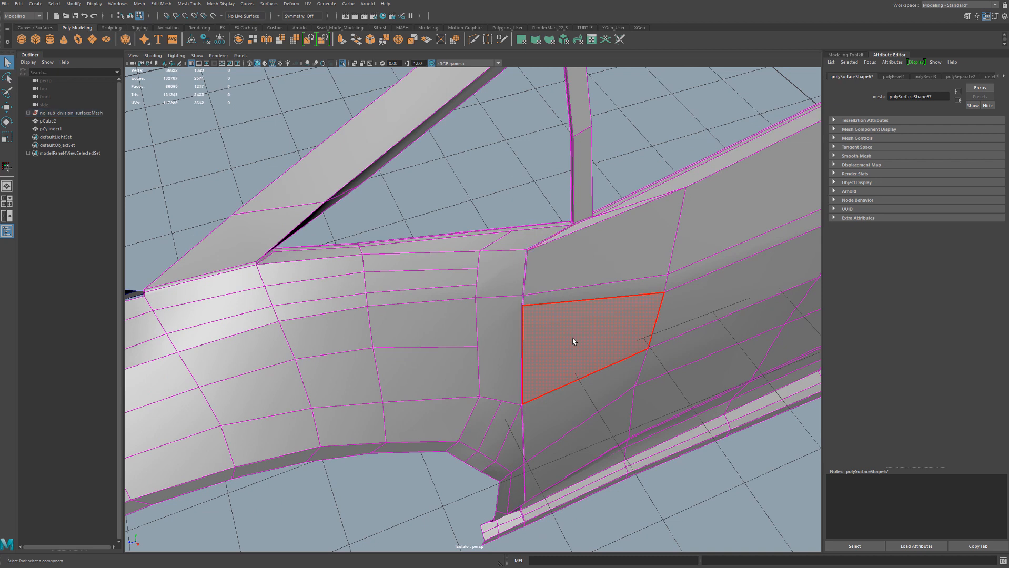
Delete the narrow strip of faces across the A-pillar base and merge the loose vertices at the gap
scroll(531, 338, "up", 5)
mouse_move(530, 338)
left_mouse_down("alt")
mouse_move(536, 295)
mouse_move(511, 349)
mouse_move(521, 351)
left_mouse_up("alt")
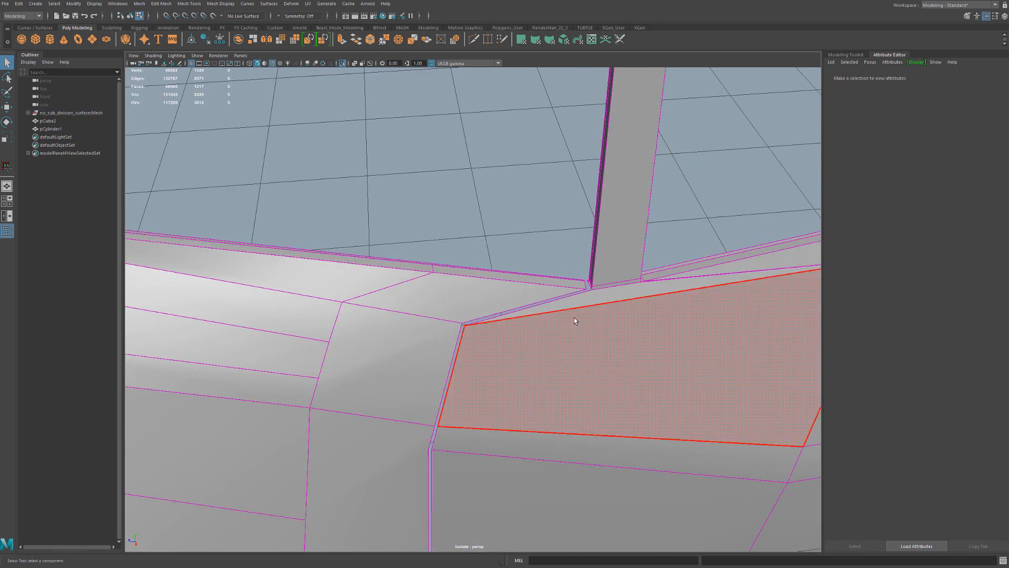
middle_click_drag(459, 486, 455, 428, "alt")
left_click_drag(455, 428, 460, 345, "alt")
scroll(446, 416, "down", 10)
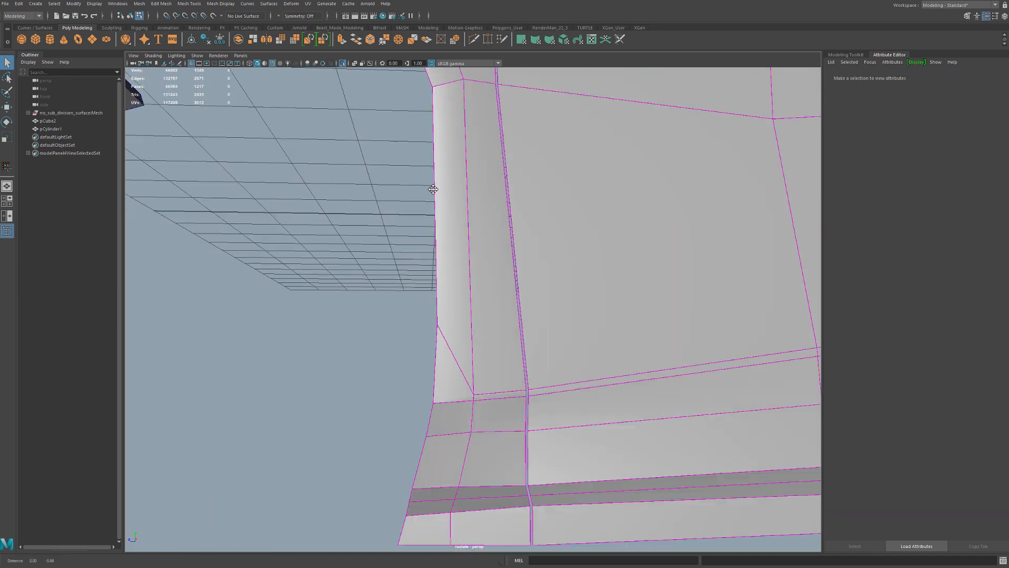
left_click_drag(458, 406, 462, 437, "alt")
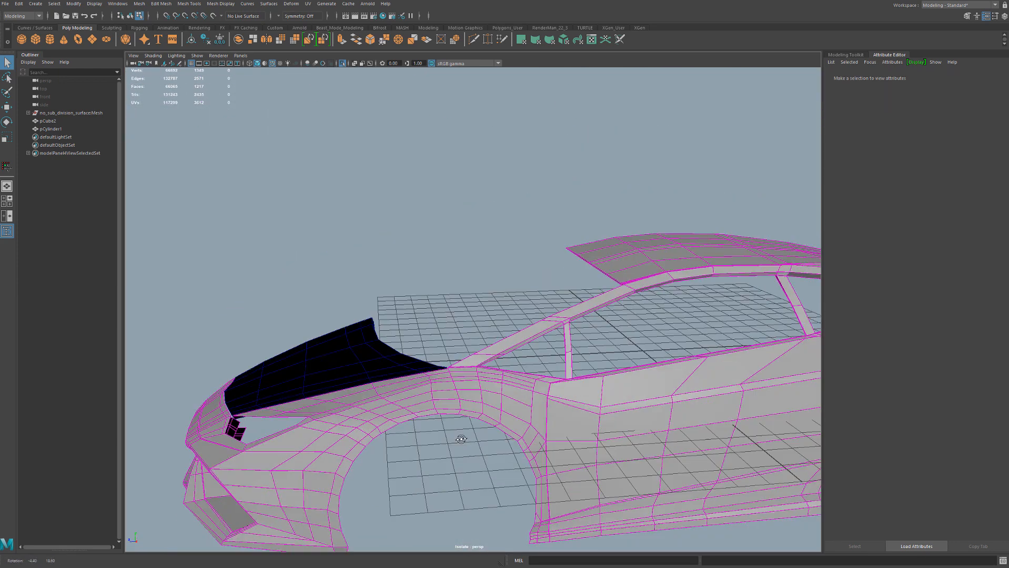
middle_click_drag(461, 437, 474, 382, "alt")
scroll(475, 382, "up", 10)
left_click_drag(427, 386, 363, 347, "alt")
left_click(432, 464)
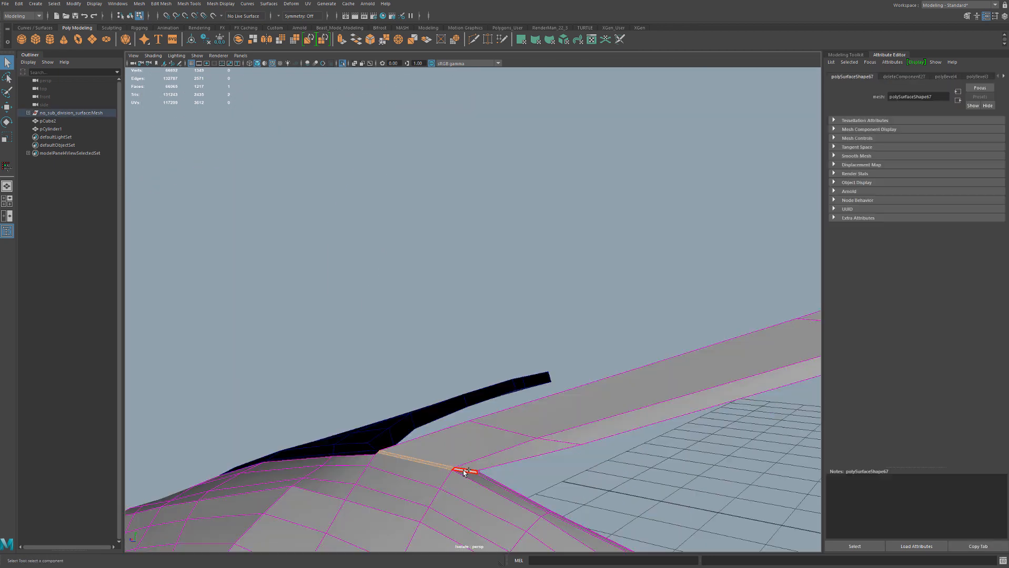
left_click_drag(463, 475, 517, 491, "alt")
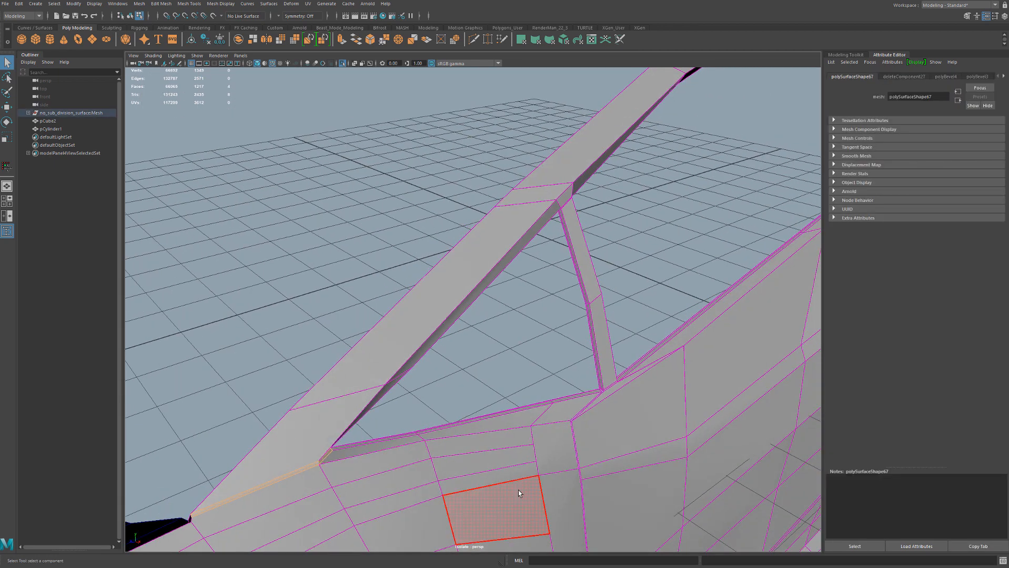
key("Delete")
left_click_drag(382, 444, 450, 415, "alt")
key("g")
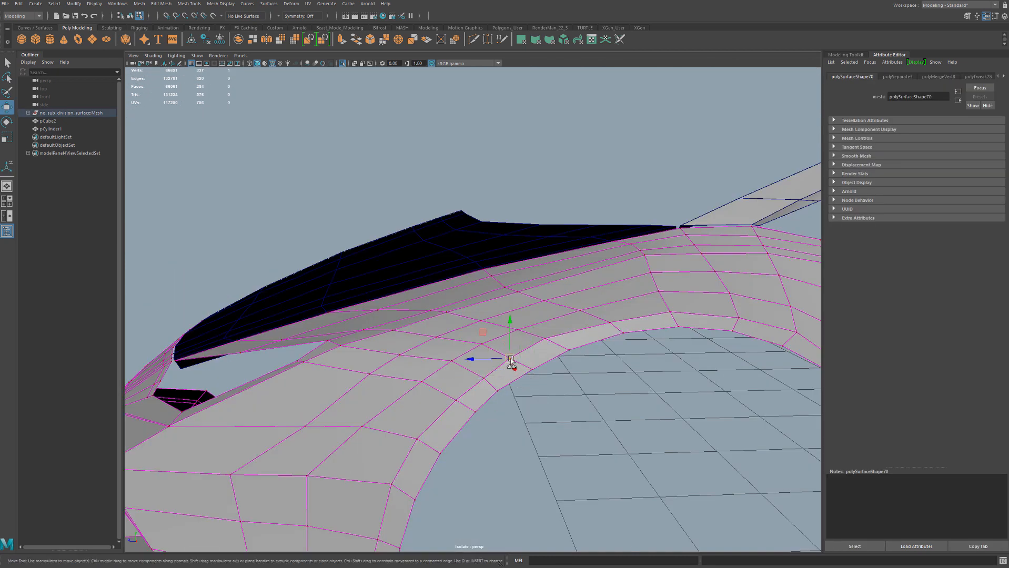
Slide two fender vertices along the edge line between the headlight opening's corner and the wheel arch
left_click_drag(491, 342, 480, 373, "alt")
key("q")
right_click_drag(422, 337, 422, 388)
right_click_drag(425, 341, 383, 337)
left_click(435, 388)
key("w")
left_click_drag(435, 387, 440, 386, "ctrl+shift")
left_click(510, 387)
left_click_drag(511, 388, 512, 386, "ctrl+shift")
Bevel the edge loop running from the headlight opening's corner to the wheel arch
right_click_drag(570, 338, 571, 319)
double_click(609, 398)
left_click_drag(518, 391, 435, 395, "alt")
key("ctrl+b")
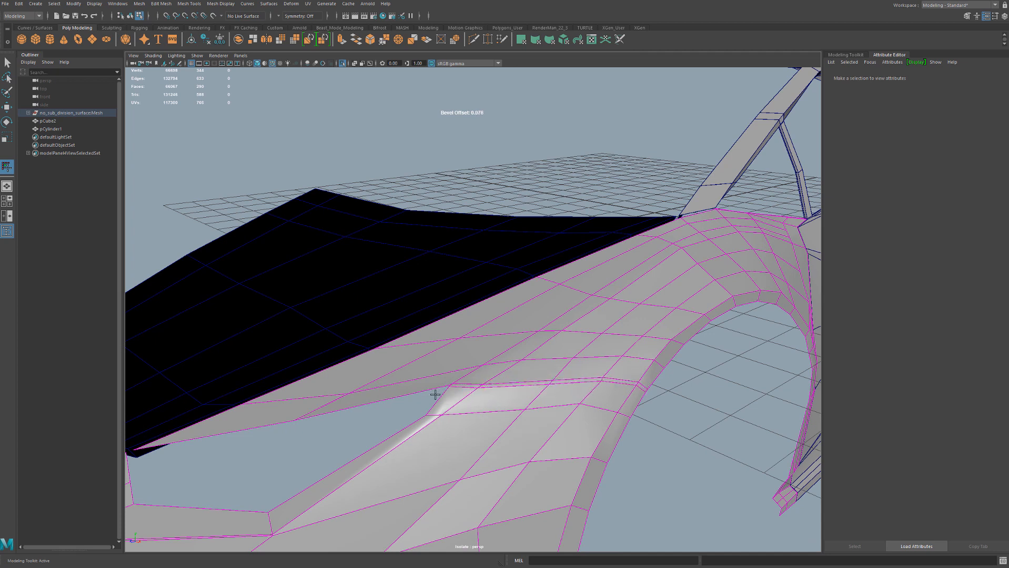
key("q")
Delete the narrow strip of faces between the headlight corner and the wheel arch to open the bumper gap
right_click_drag(443, 381, 444, 402)
left_click(458, 386)
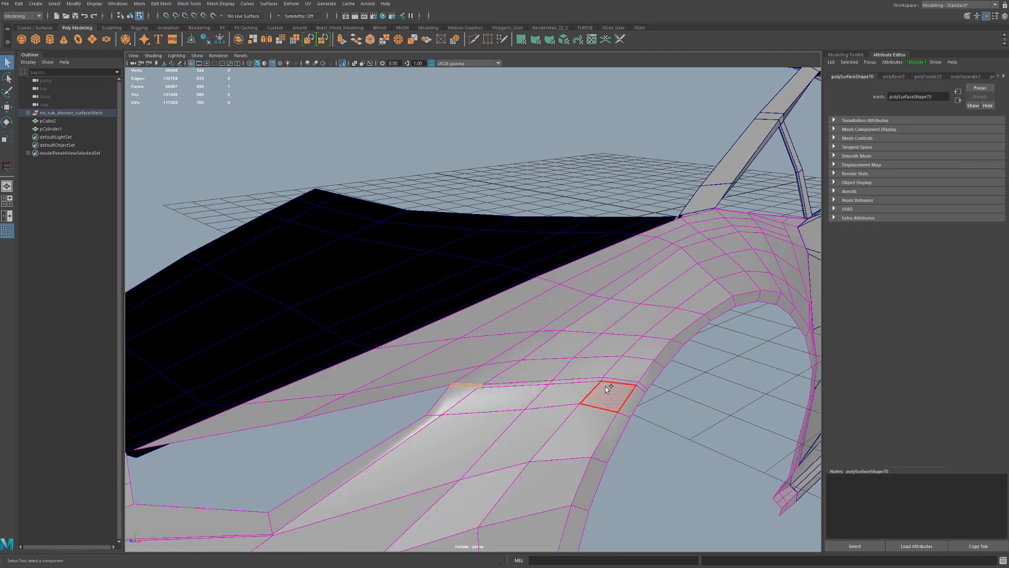
double_click(642, 390, "shift")
key("Delete")
Delete the leftover sliver face at the headlight end of the bumper gap and merge the two vertices there
scroll(555, 402, "up", 3)
mouse_move(555, 403)
left_mouse_down("alt")
mouse_move(578, 421)
mouse_move(563, 397)
mouse_move(554, 400)
left_mouse_up("alt")
scroll(579, 421, "up", 3)
left_click(546, 441)
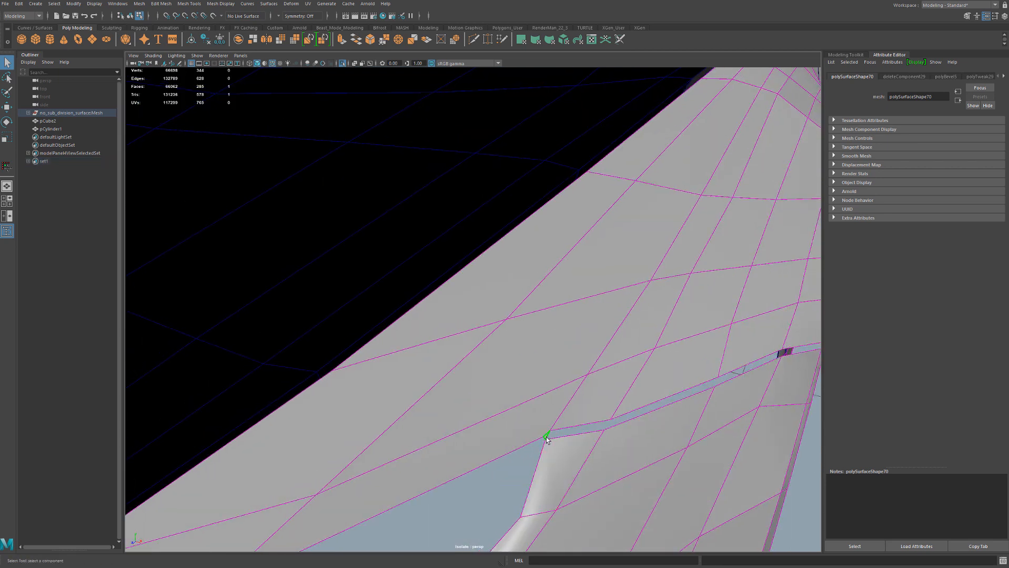
key("Delete")
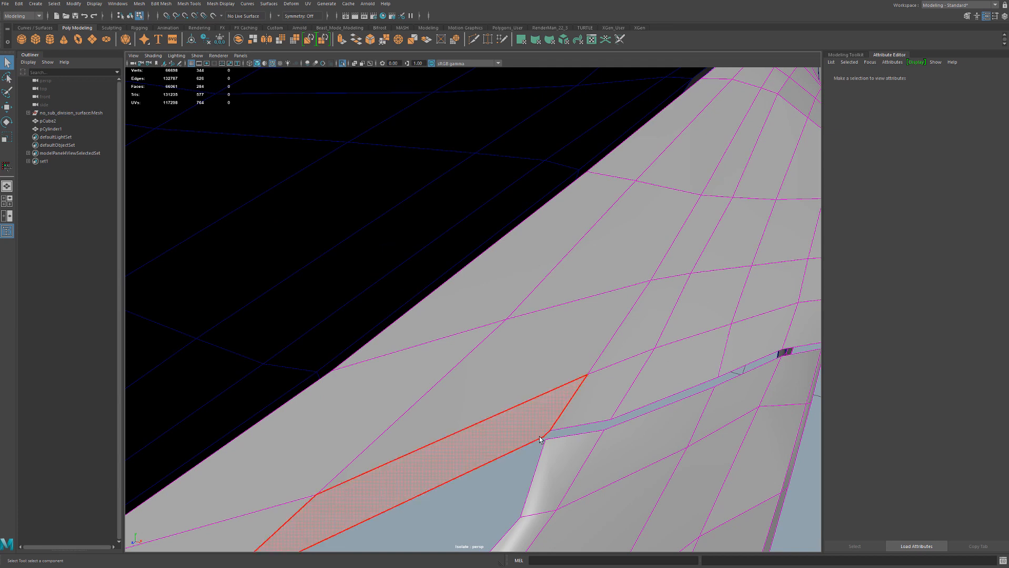
key("F9")
left_click_drag(552, 441, 552, 441)
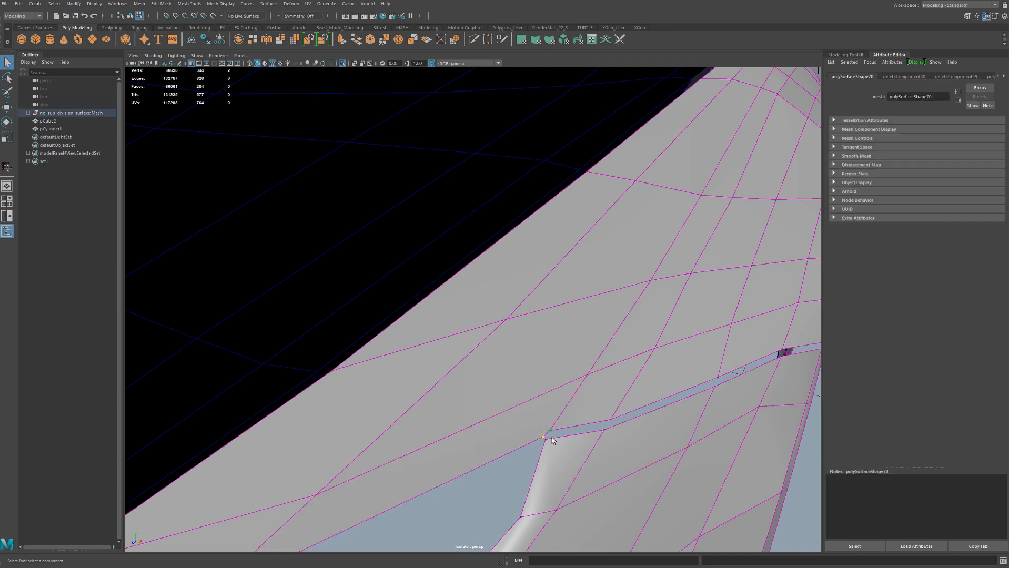
right_click_drag(554, 91, 554, 11, "shift")
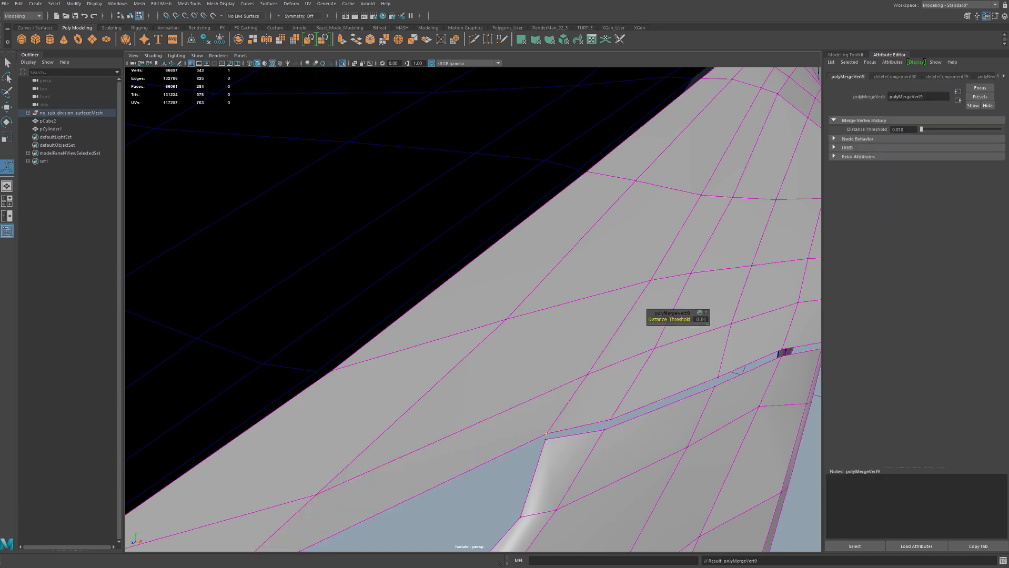
Separate the front fender and the front bumper into individual meshes
scroll(558, 289, "down", 6)
right_click_drag(516, 293, 543, 266)
key("alt+s")
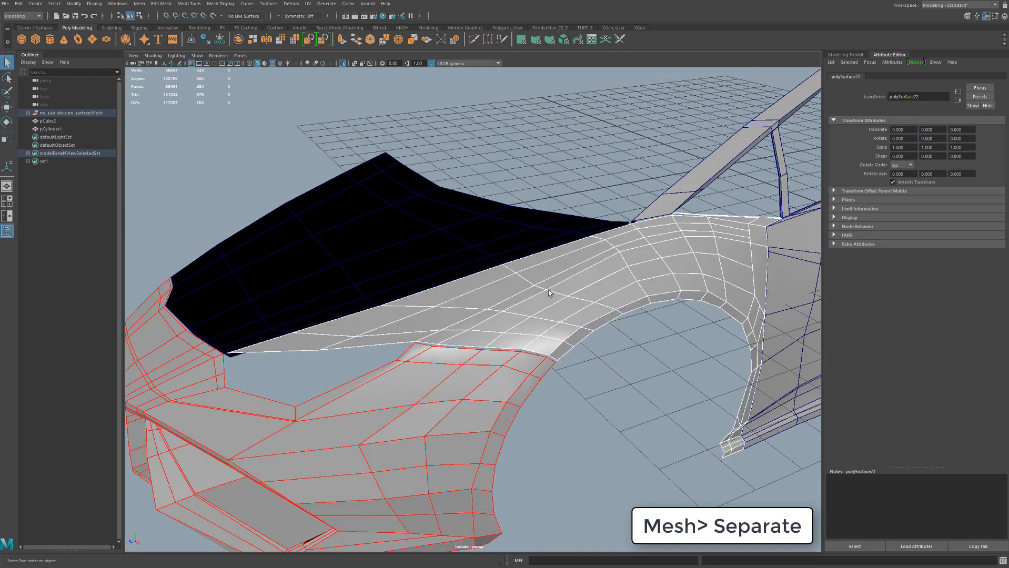
Extrude the whole front fender mesh to give it thickness, and clear the selection
left_click(549, 293)
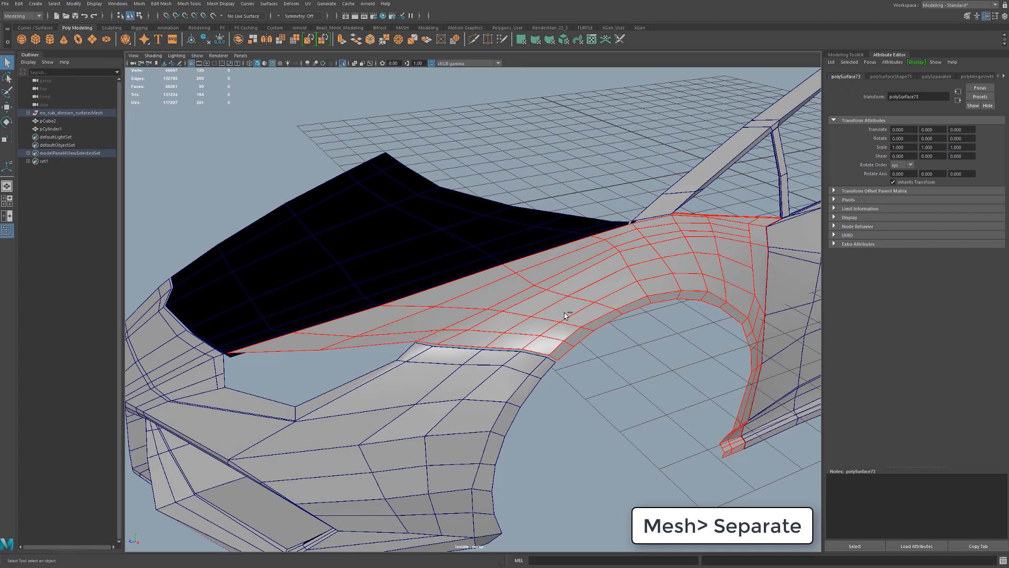
key("ctrl+e")
left_click_drag(662, 320, 651, 319)
left_click_drag(505, 322, 410, 365, "alt")
left_click_drag(232, 331, 562, 288, "alt")
right_click_drag(562, 286, 601, 274)
key("q")
left_click(594, 382)
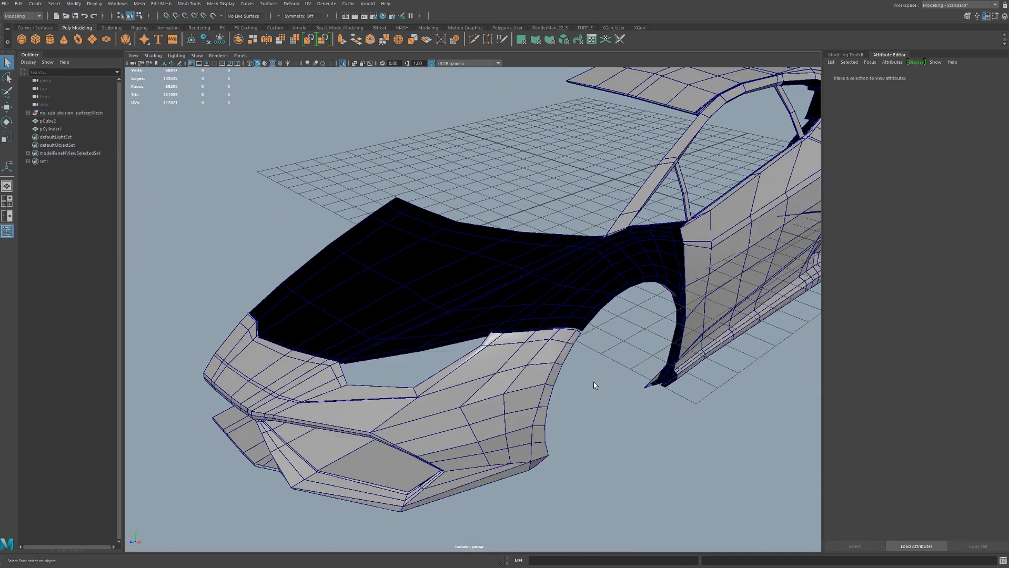
Reverse the normals of the hood and the front fender so both panels face outward
left_click_drag(593, 383, 532, 305, "alt")
left_click(530, 300)
left_click(462, 257)
left_click(519, 312, "shift")
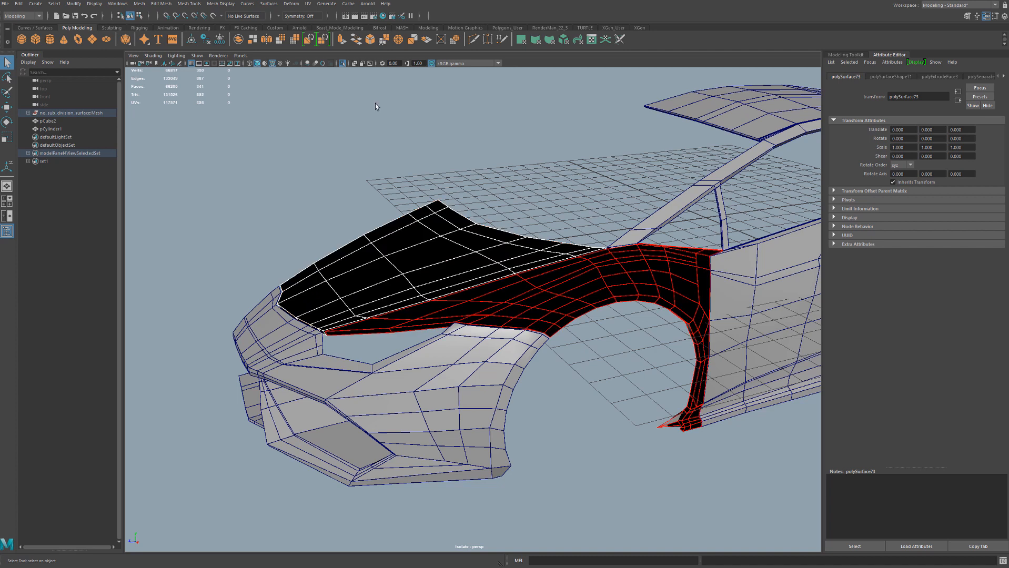
left_click(217, 3)
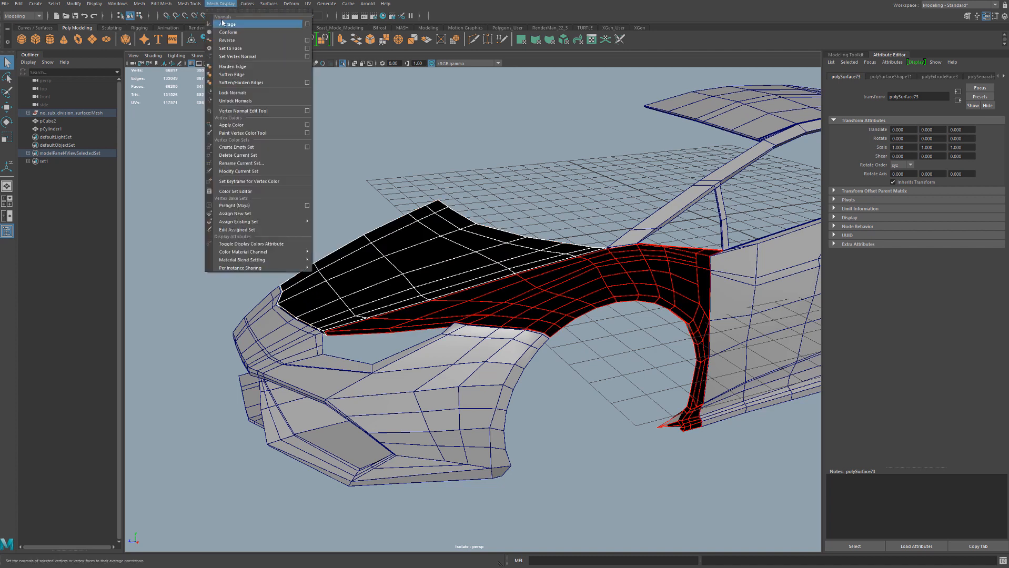
left_click(235, 48)
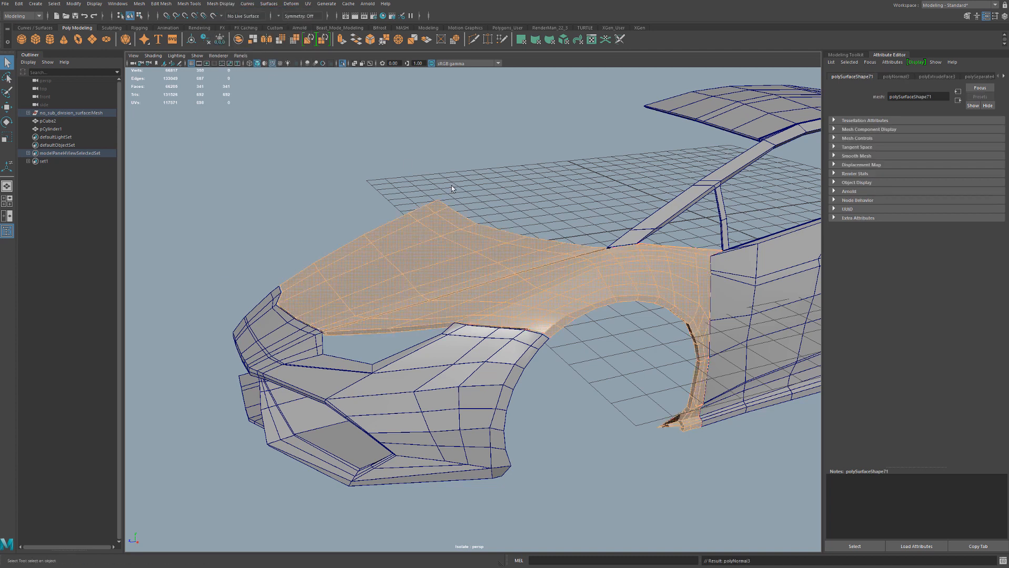
left_click(454, 190)
Insert supporting edge loops along the hood's fender-side edge and along its front edge
right_click_drag(454, 190, 544, 317, "alt")
middle_click_drag(544, 317, 406, 295, "alt")
left_click(406, 294)
right_click_drag(406, 295, 579, 327, "alt")
left_click_drag(579, 327, 431, 368, "alt")
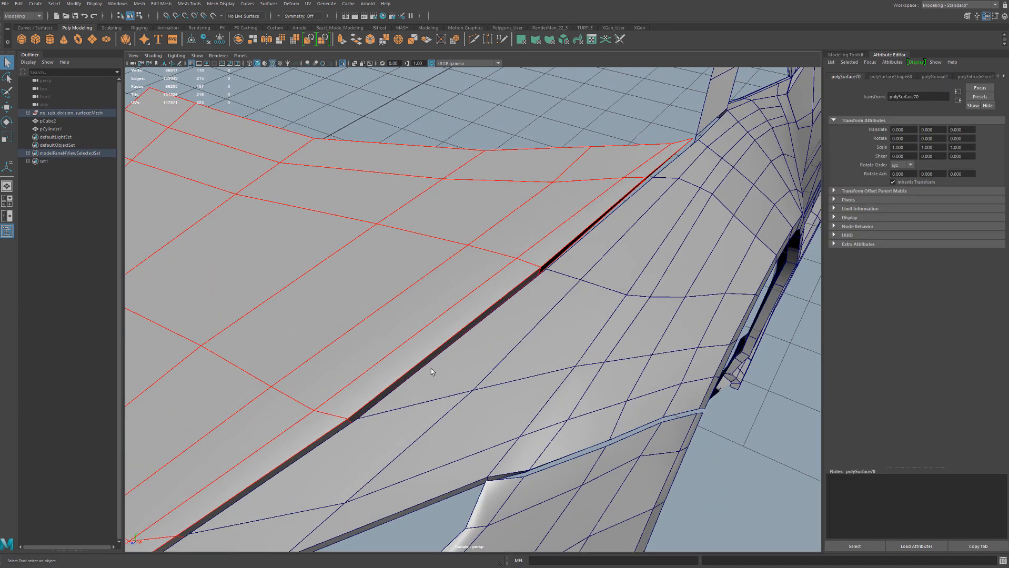
right_click_drag(427, 367, 453, 345, "shift")
left_click(532, 264)
left_click_drag(542, 268, 531, 314, "alt")
left_click(556, 261)
middle_click_drag(221, 484, 432, 337, "alt")
left_click(553, 282)
left_click_drag(394, 310, 457, 320, "alt")
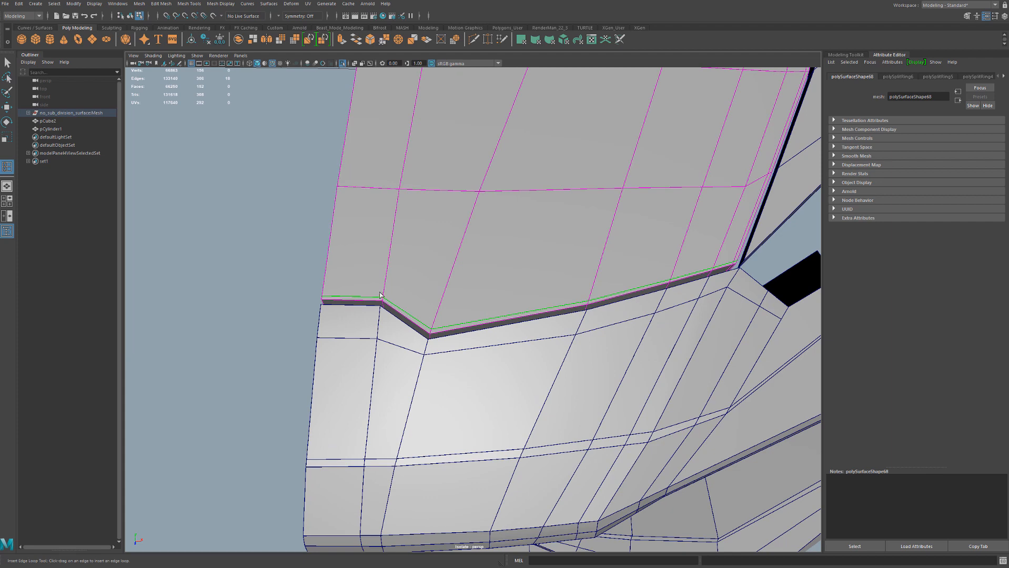
Insert lengthwise edge loops on the hood beside the two corners of its front notch
left_click(379, 299)
right_click_drag(378, 299, 452, 315, "alt")
left_click_drag(452, 316, 559, 322, "alt")
right_click_drag(198, 439, 372, 349, "alt")
left_click_drag(371, 350, 390, 330, "alt")
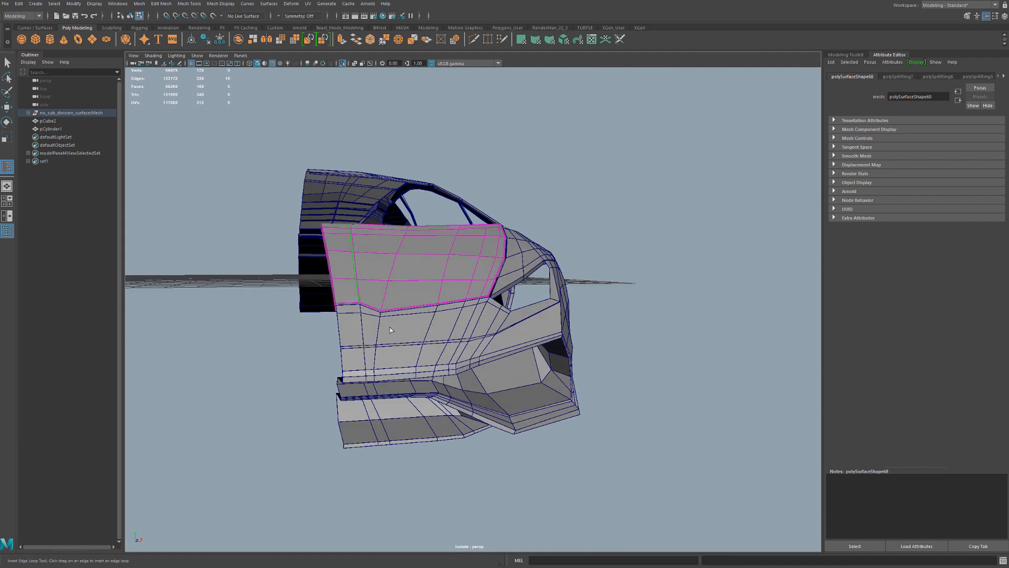
left_click(376, 309)
right_click_drag(376, 309, 452, 321, "alt")
left_click_drag(453, 321, 524, 415, "alt")
left_click(523, 416)
right_click_drag(523, 416, 469, 363, "alt")
left_click_drag(469, 363, 487, 423, "alt")
key("ctrl+z")
key("ctrl+z")
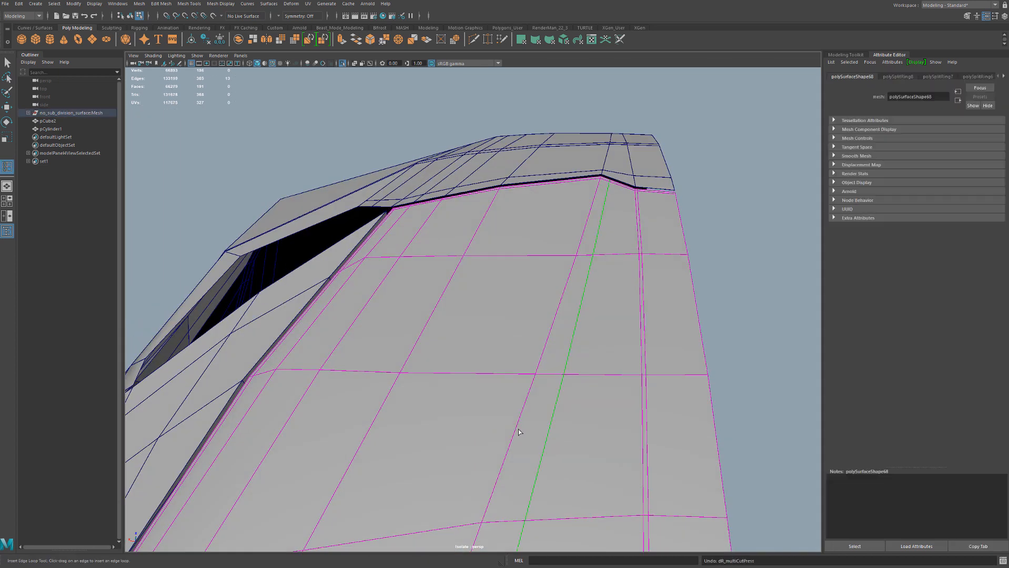
Cut connecting edges on the hood with Multi-Cut near the front notch corner and delete the surplus edge
right_click_drag(519, 421, 542, 402, "alt")
left_click(542, 402)
key("ctrl+shift+x")
left_click_drag(458, 475, 464, 373, "alt")
left_click(461, 331)
right_click(542, 367)
left_click_drag(522, 270, 568, 372, "alt")
key("q")
left_click(562, 452)
key("Delete")
Insert an edge loop close to the hood's rear edge and cut an edge linking it to the bend in that edge
left_click_drag(562, 452, 462, 375, "alt")
key("g")
left_click_drag(328, 332, 323, 326)
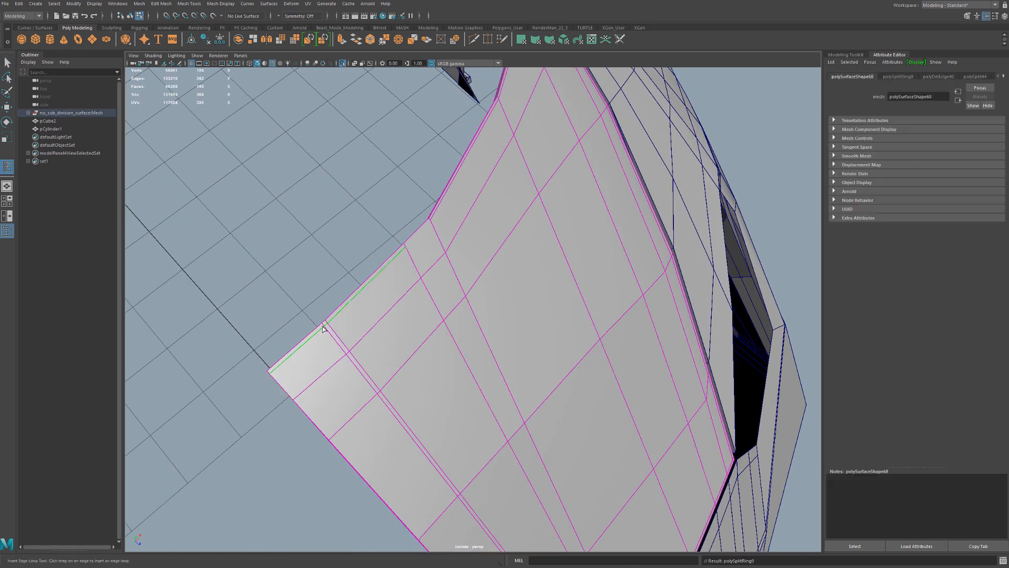
key("ctrl+shift+x")
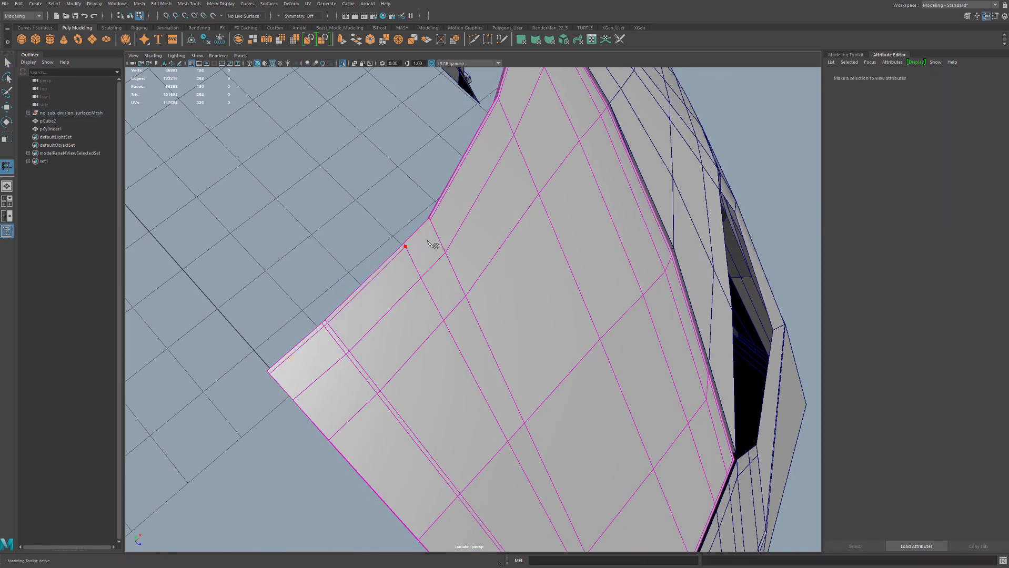
left_click(431, 221)
left_click_drag(431, 224, 411, 295, "alt")
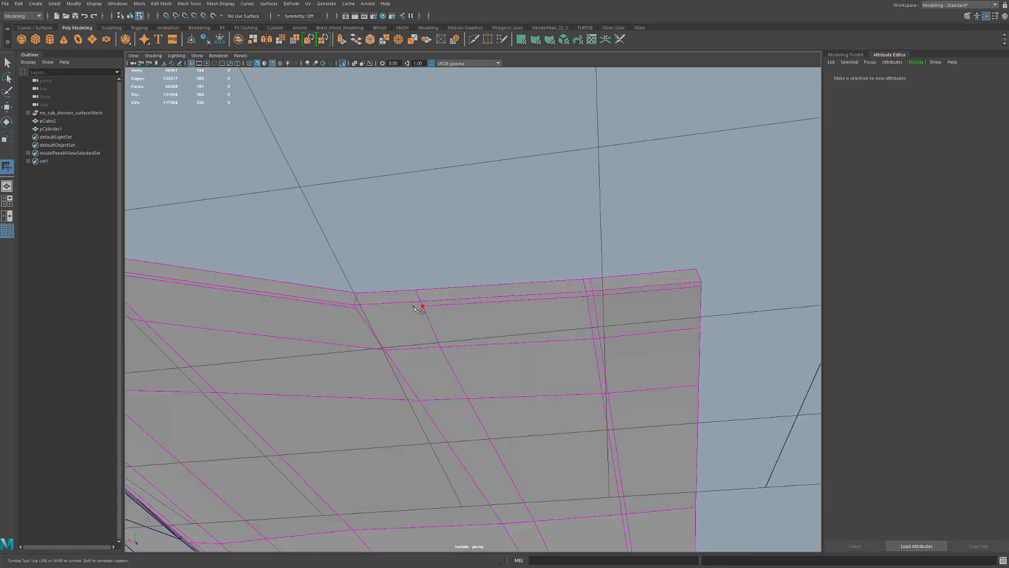
left_click_drag(408, 335, 537, 389, "alt")
left_click_drag(702, 441, 543, 314, "alt")
Insert supporting edge loops along the front fender's borders, including the wheel arch
left_click(479, 439)
left_click(479, 439)
left_click(480, 501)
left_click(441, 314)
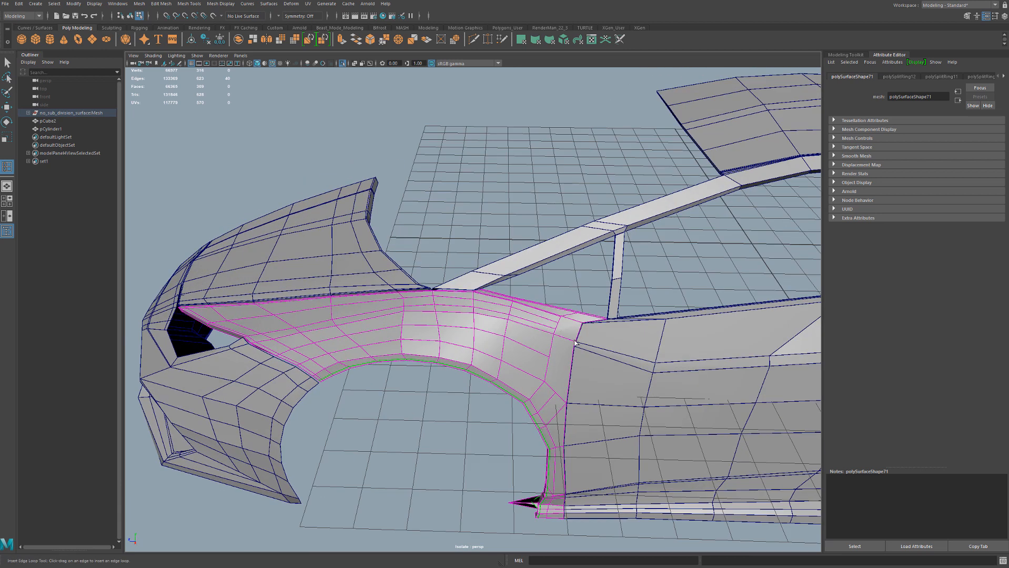
Return to object mode, display the hood and front fender with smooth preview, and clear the selection
right_click(518, 337)
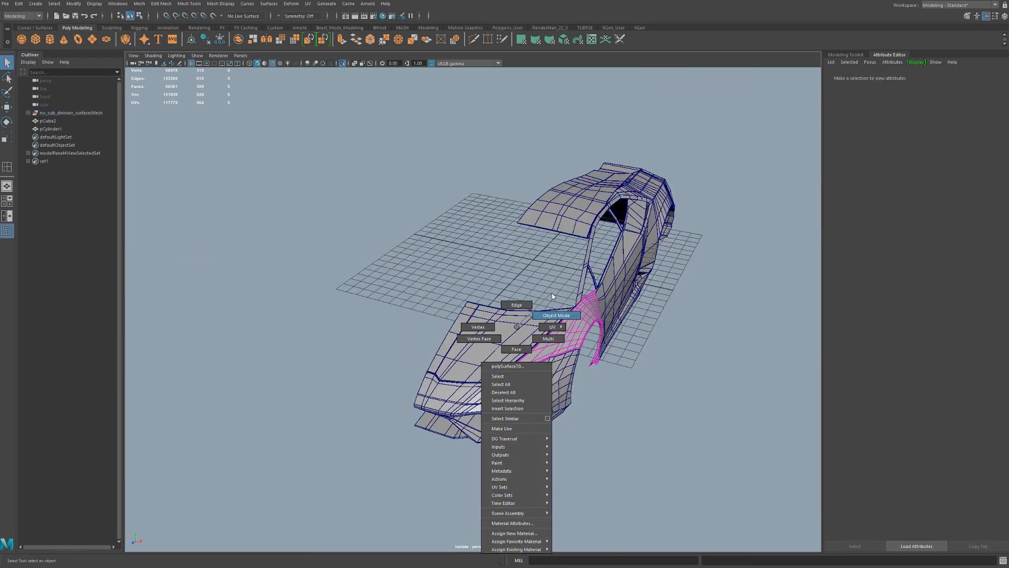
left_click(488, 339)
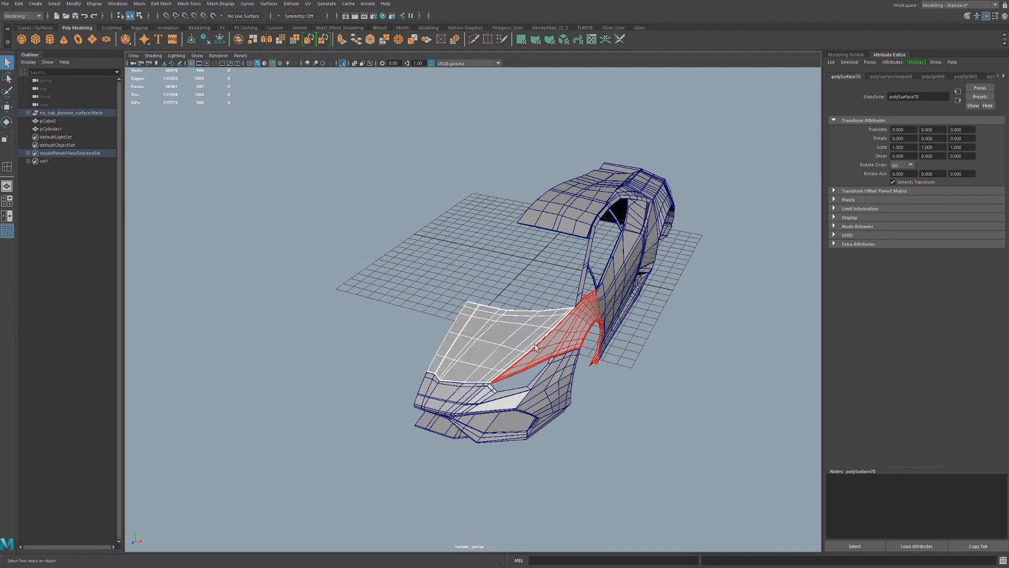
left_click(659, 419)
left_click_drag(659, 419, 620, 407, "alt")
scroll(622, 408, "up", 4)
middle_click_drag(621, 408, 616, 379, "alt")
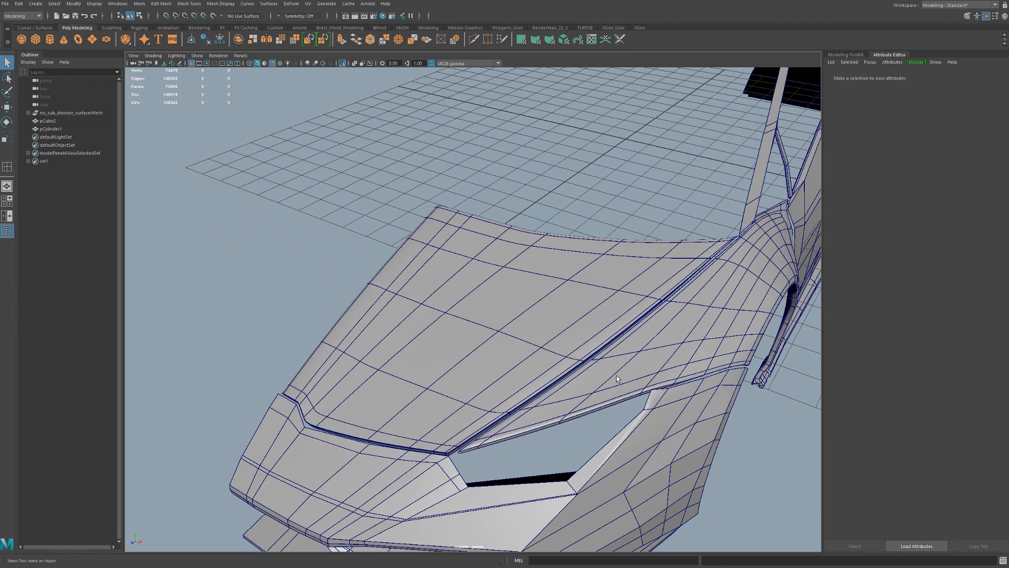
Turn off the hood's smooth preview and insert a lengthwise edge loop beside its front notch corner
middle_click_drag(419, 397, 447, 352, "alt")
left_click_drag(447, 352, 500, 347, "alt")
left_click_drag(455, 399, 472, 398, "alt")
left_click(466, 416)
key("ctrl+z")
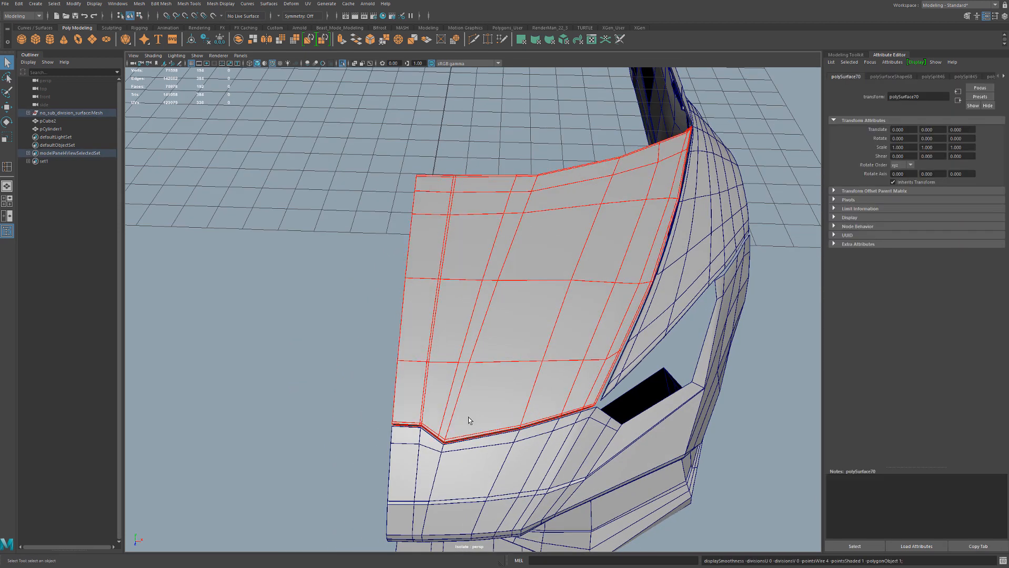
scroll(466, 387, "up", 2)
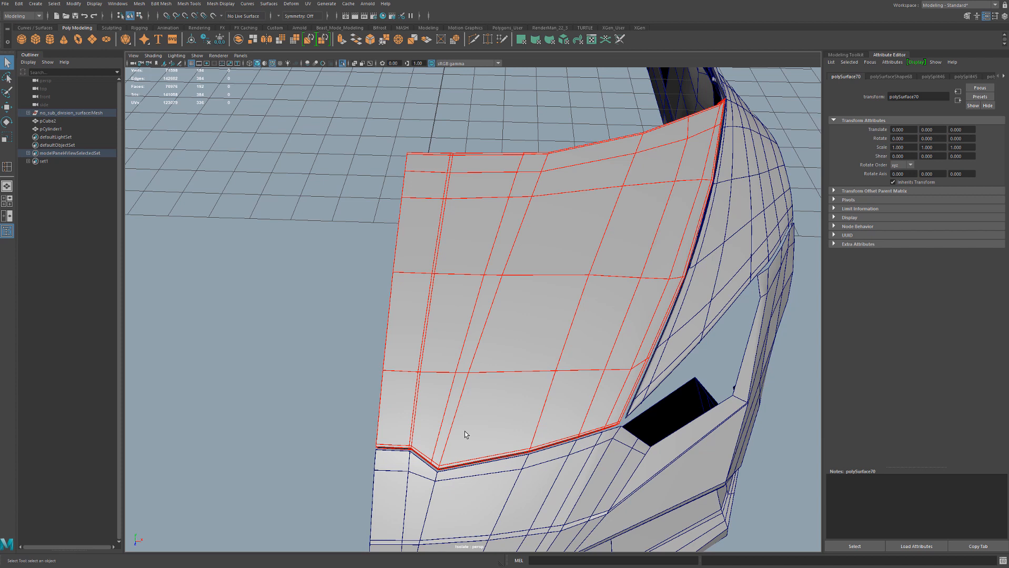
key("g")
left_click_drag(449, 464, 444, 467)
Delete the strip of thickness faces along the hood's centre line to open it for mirroring
key("q")
left_click_drag(489, 439, 514, 234, "alt")
scroll(503, 217, "up", 4)
right_click_drag(504, 217, 521, 234)
left_click(532, 239)
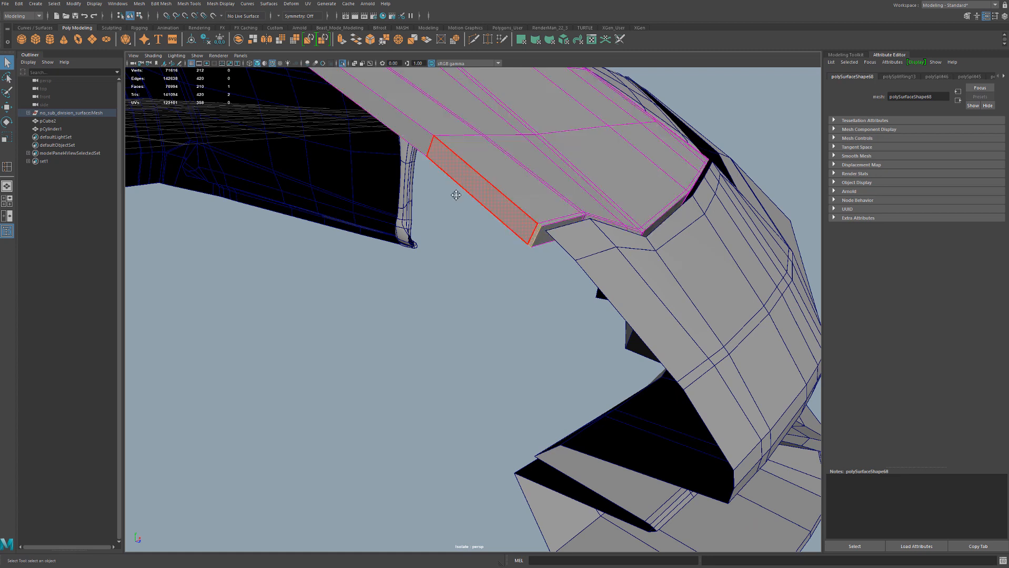
middle_click_drag(455, 193, 531, 332, "alt")
double_click(310, 221)
key("Delete")
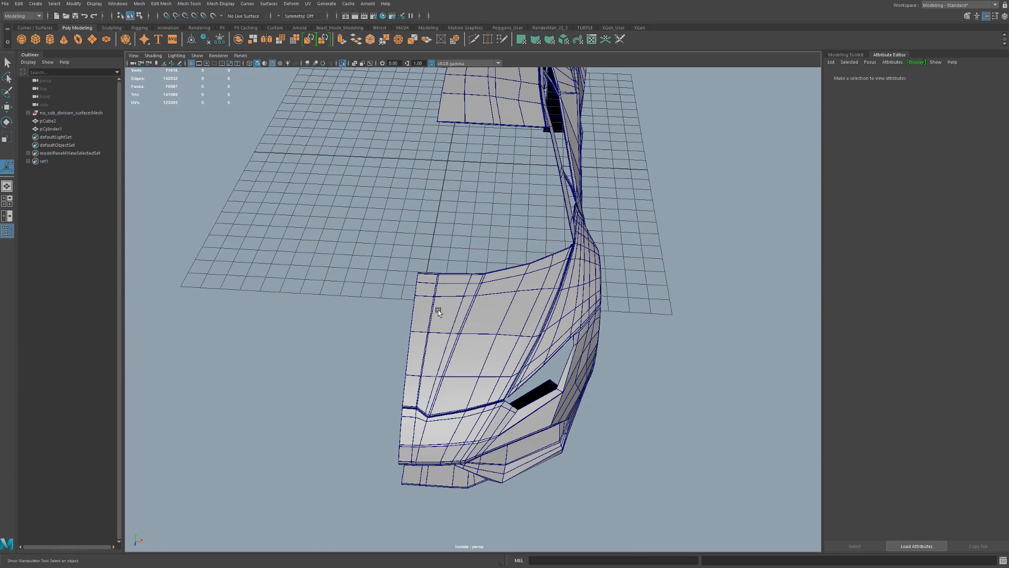
Mirror the hood across the world X axis as a combined copy with merged border vertices
left_click(439, 314)
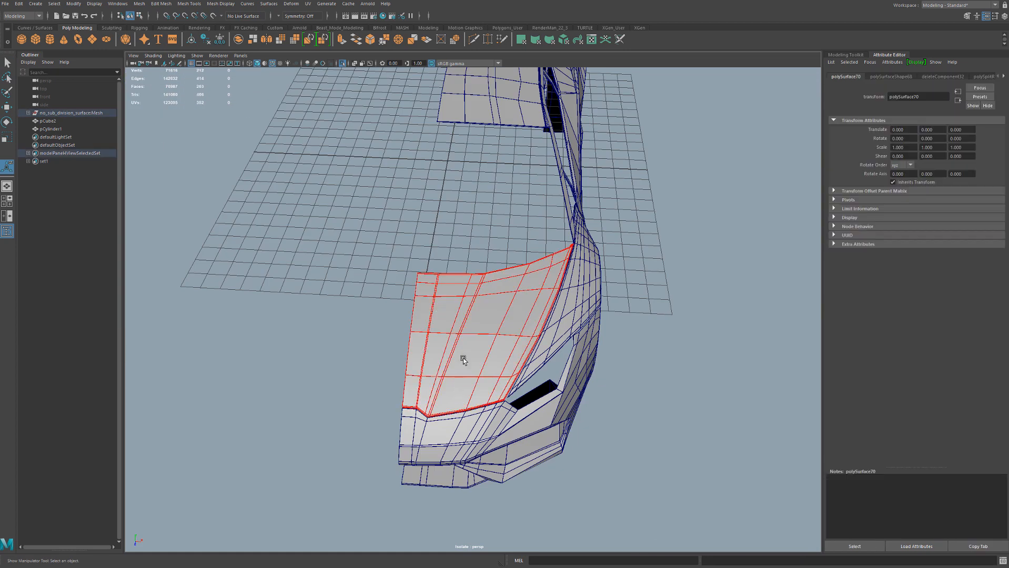
scroll(463, 360, "up", 2)
right_click_drag(475, 342, 518, 432, "shift")
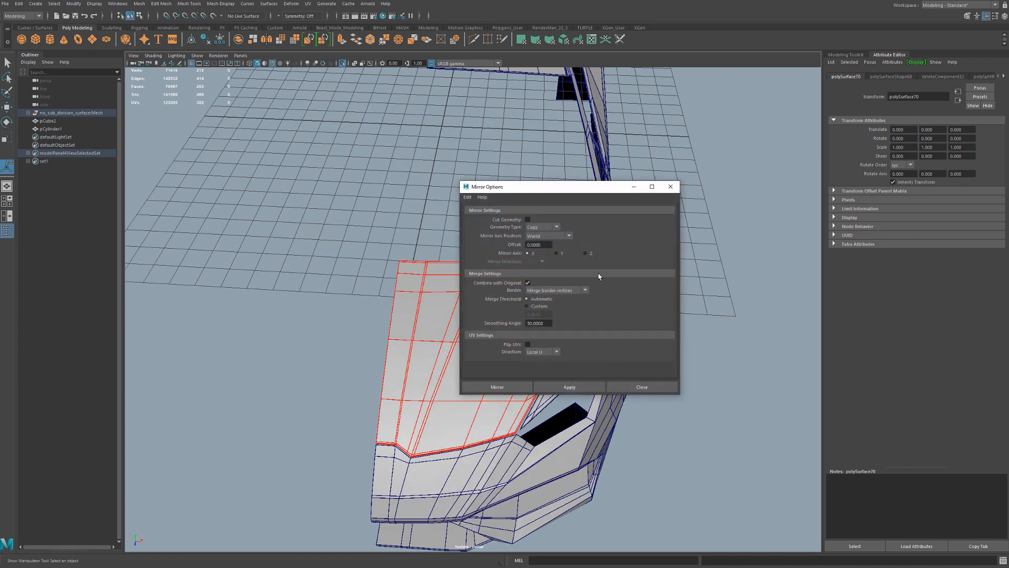
left_click(499, 387)
Mirror the front bumper across the world X axis with a merge threshold of 0.017
left_click(474, 480)
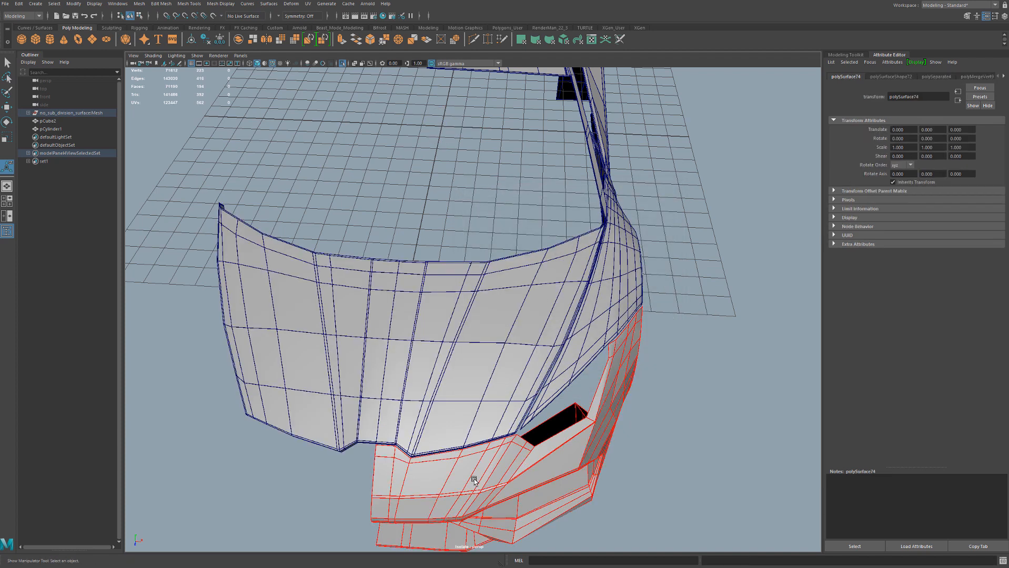
key("g")
left_click_drag(474, 480, 575, 361, "alt")
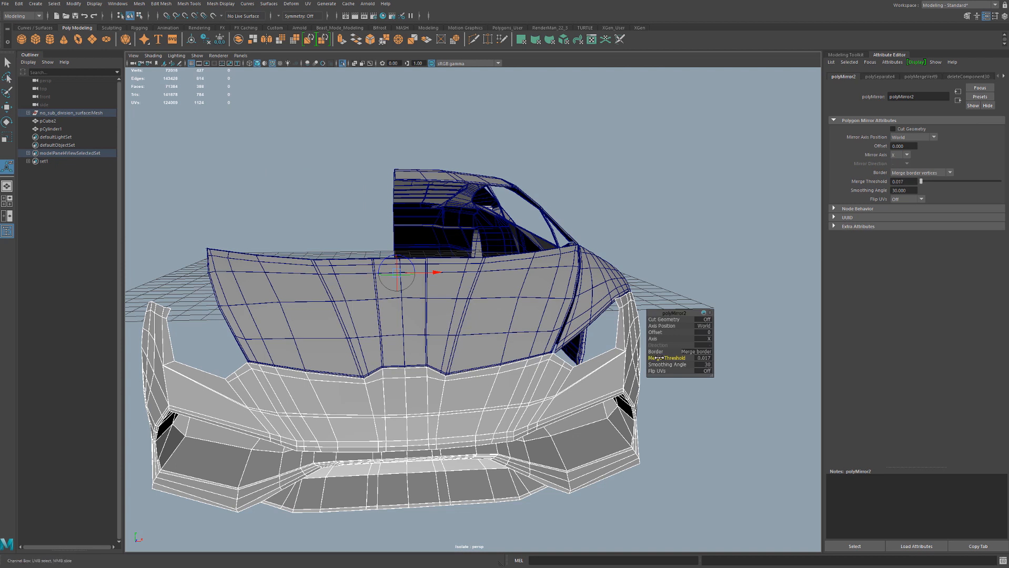
left_click_drag(573, 357, 522, 380, "alt")
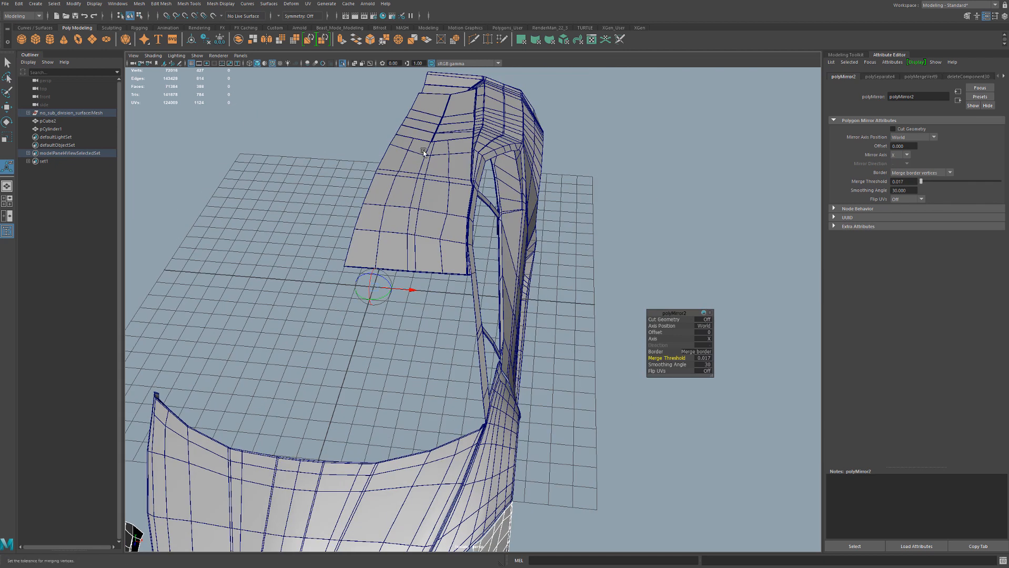
Mirror the roof and the windshield across the world X axis, and lower the windshield's merge threshold
left_click(425, 211)
key("g")
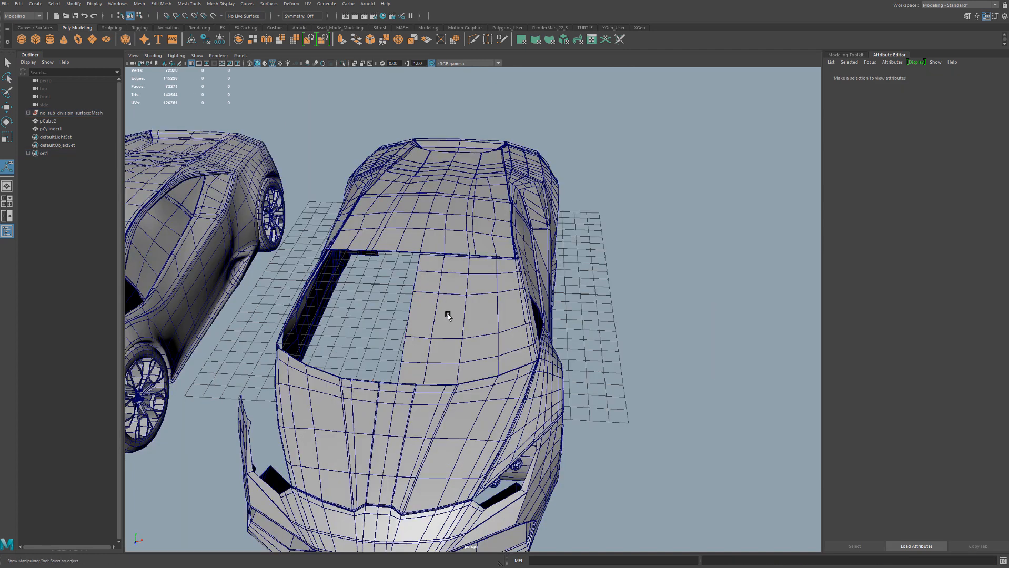
left_click(448, 316)
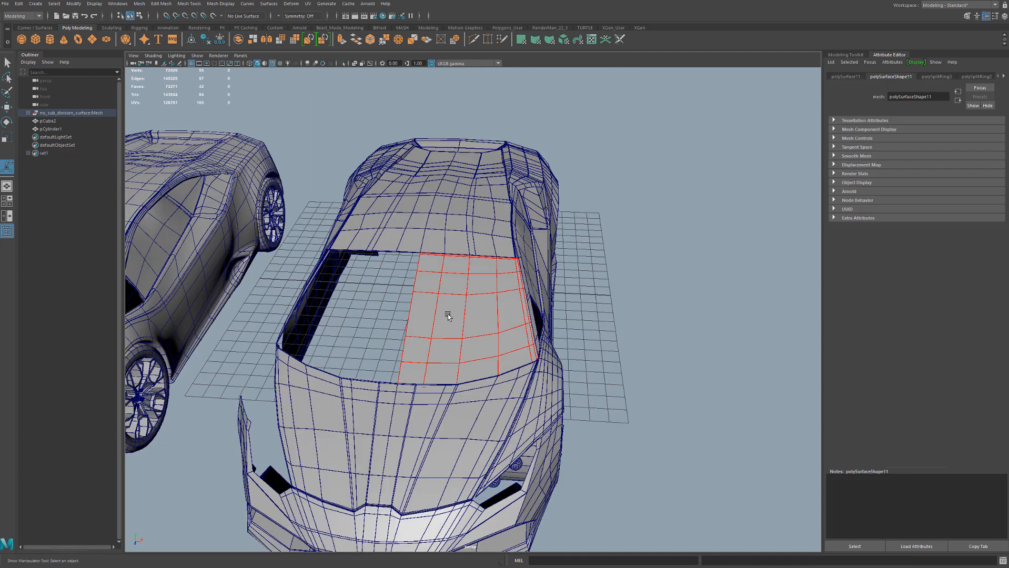
key("g")
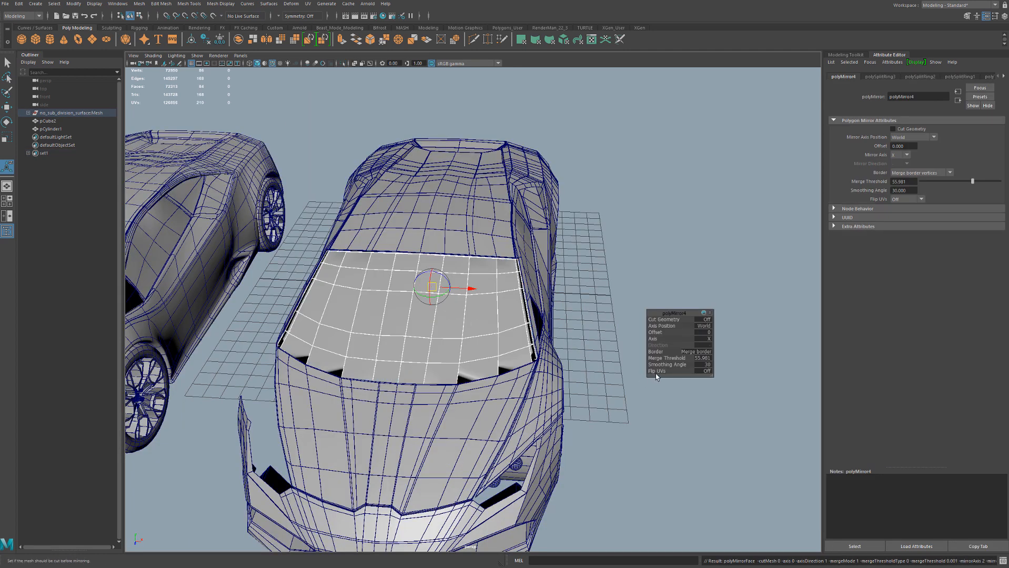
mouse_move(663, 357)
left_mouse_down()
mouse_move(574, 364)
mouse_move(658, 359)
left_mouse_up()
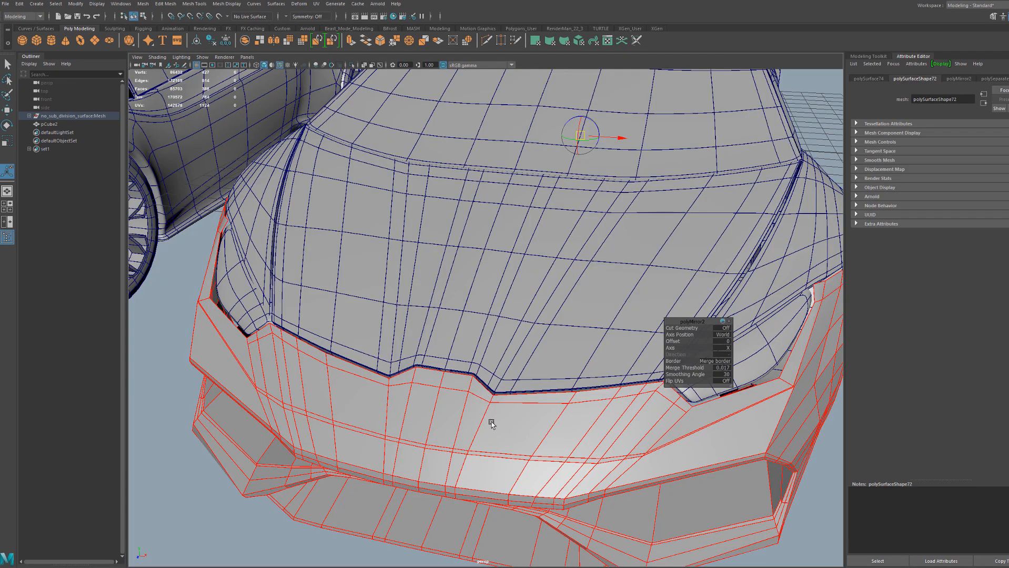
Insert vertical edge loops in the front bumper just below the corners of the hood notch
key("y")
left_click_drag(501, 403, 483, 401)
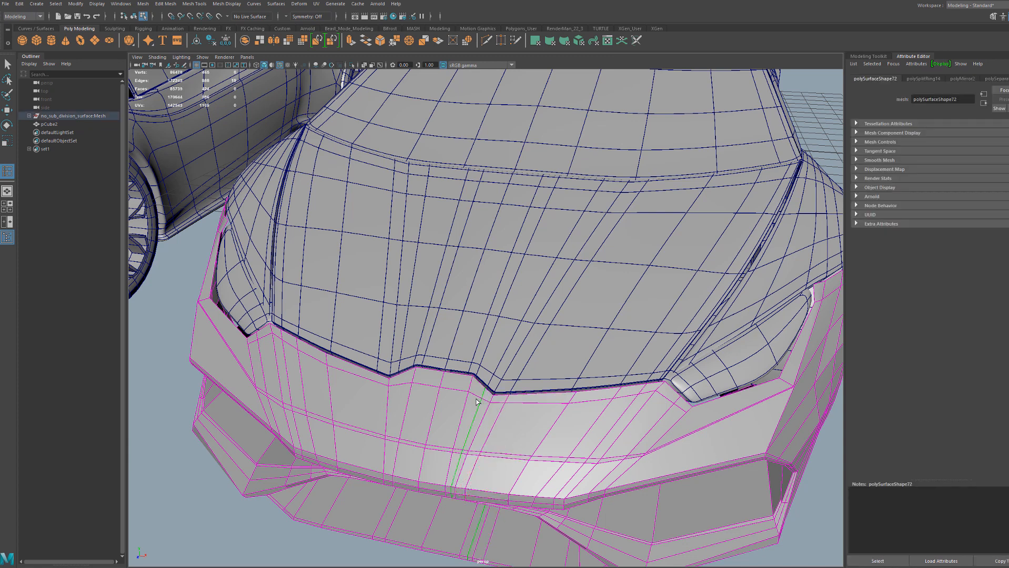
left_click(462, 392)
right_click_drag(610, 340, 500, 330, "alt")
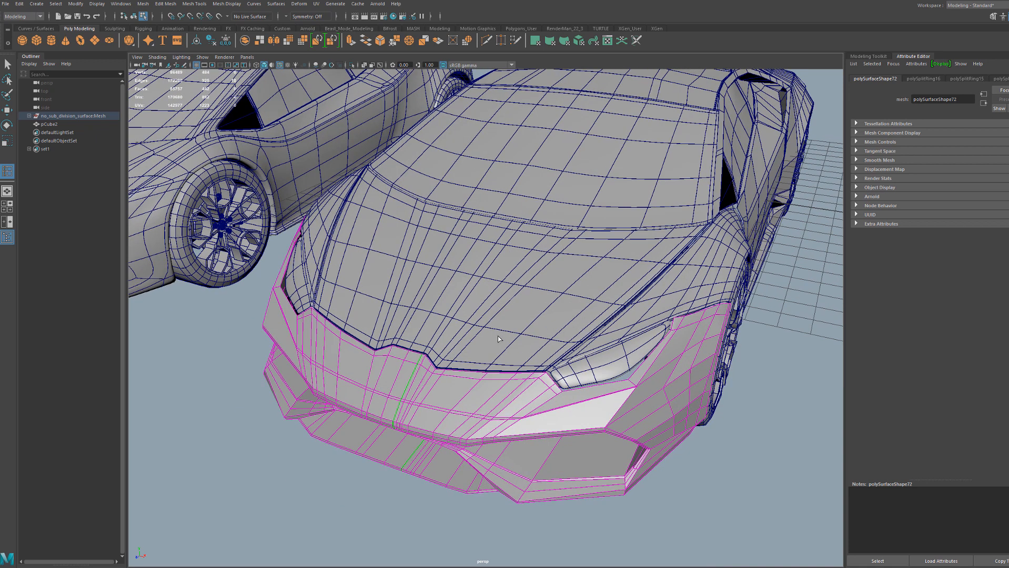
Return the front bumper to object mode and display it with smooth preview
key("3")
key("1")
left_click(7, 64)
right_click_drag(387, 357, 418, 338)
key("3")
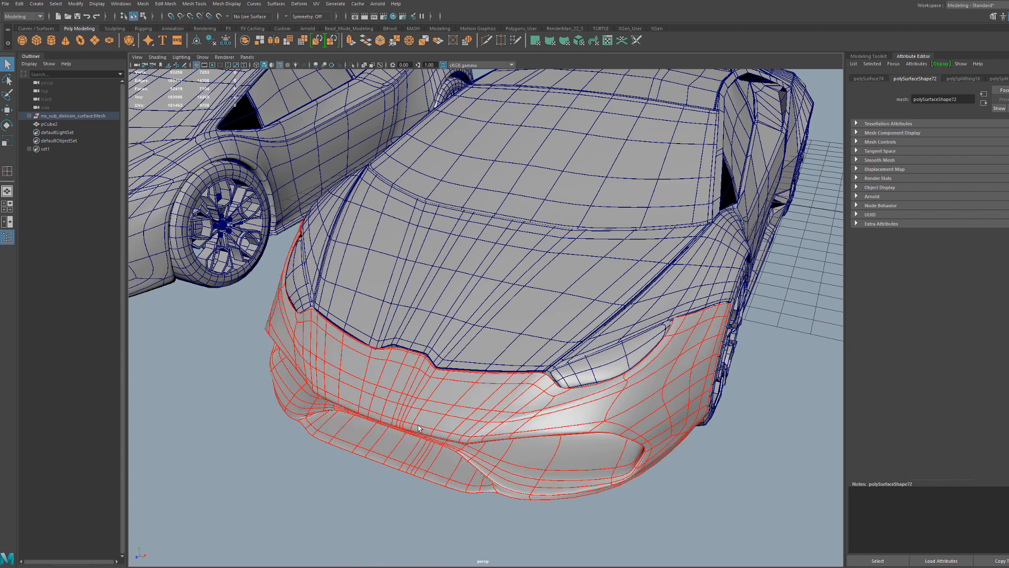
Delete one half of the front bumper, mirror the other half across the world X axis, and adjust the merge threshold
left_click(375, 506)
right_click_drag(483, 335, 481, 337, "alt")
right_click_drag(481, 338, 478, 340, "alt")
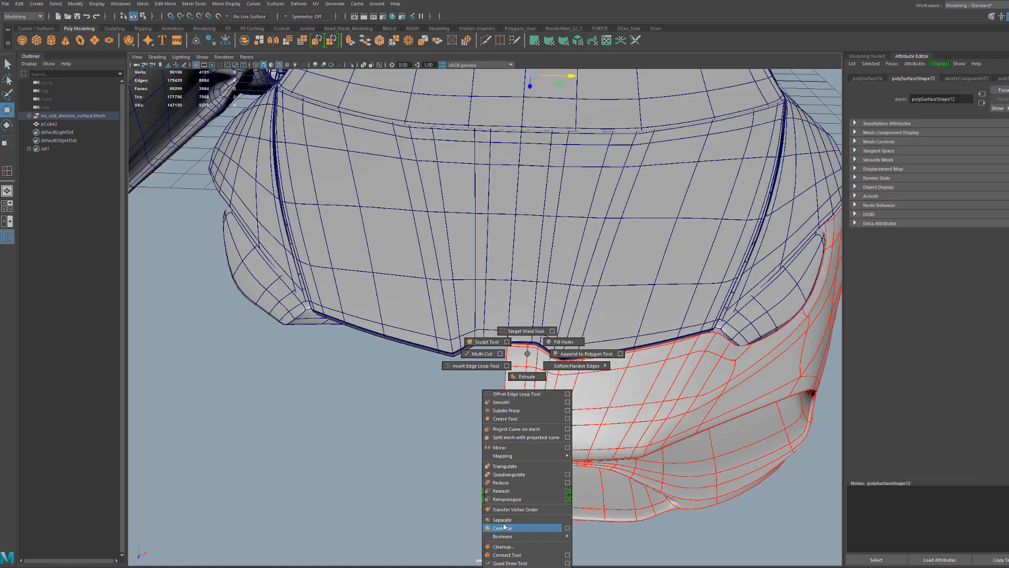
right_click_drag(503, 526, 567, 448, "shift")
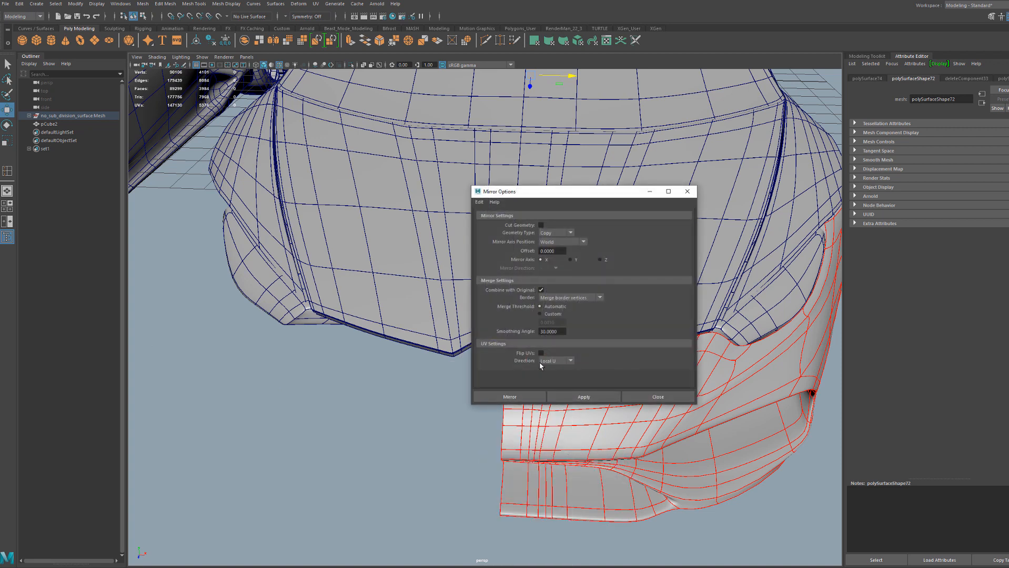
left_click(513, 397)
left_click_drag(682, 367, 637, 356)
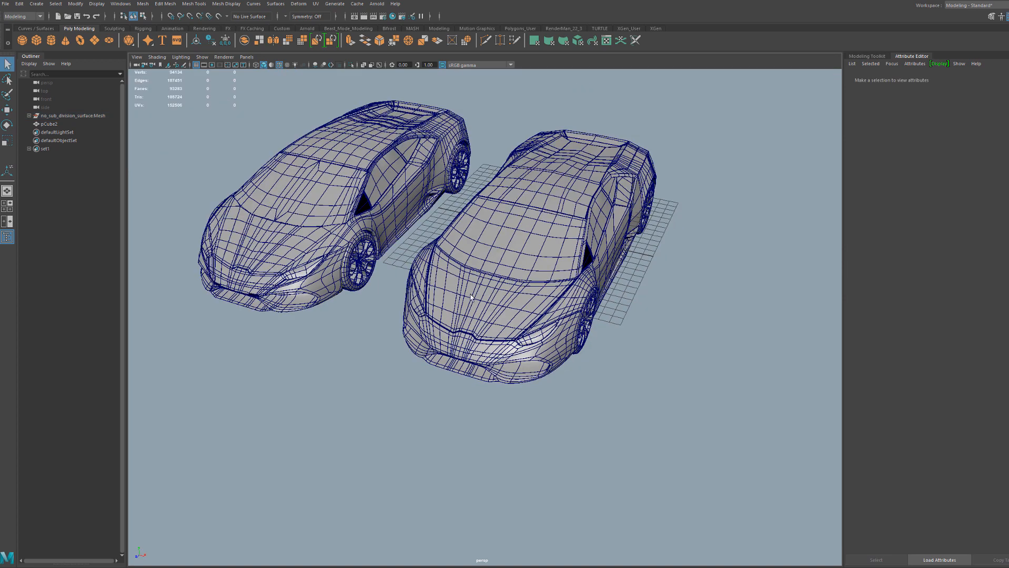
Switch to the Modeling - Expert workspace and close the floating Attribute Editor and Outliner
left_click_drag(623, 306, 635, 362, "alt")
scroll(612, 364, "up", 5)
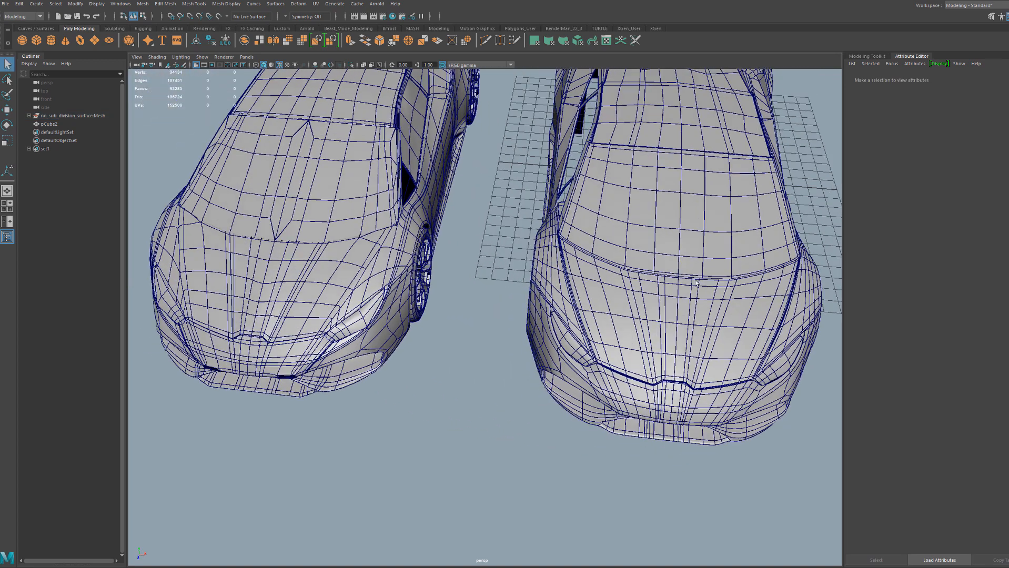
right_click(916, 55)
left_click(936, 86)
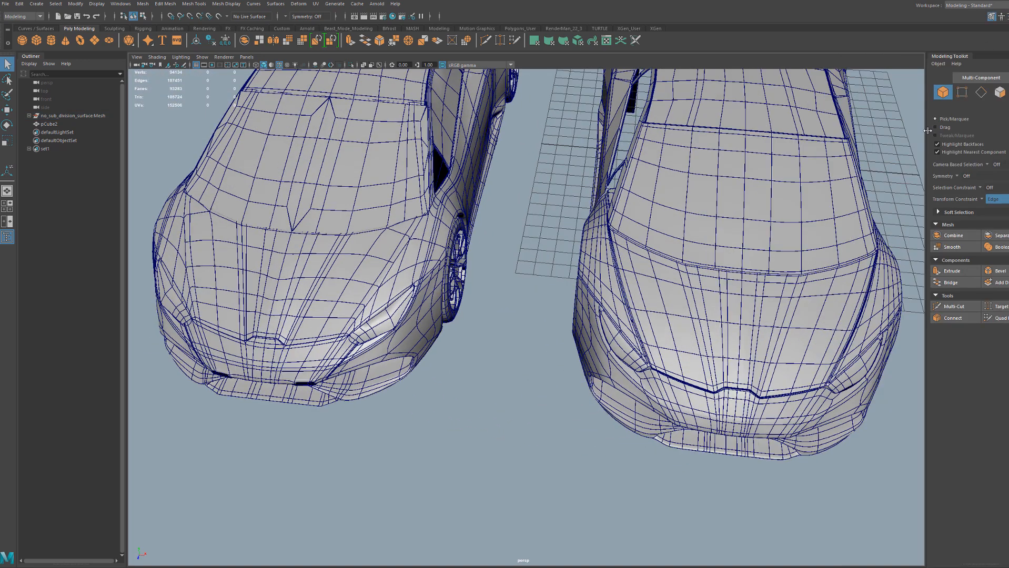
left_click(968, 7)
left_click(970, 34)
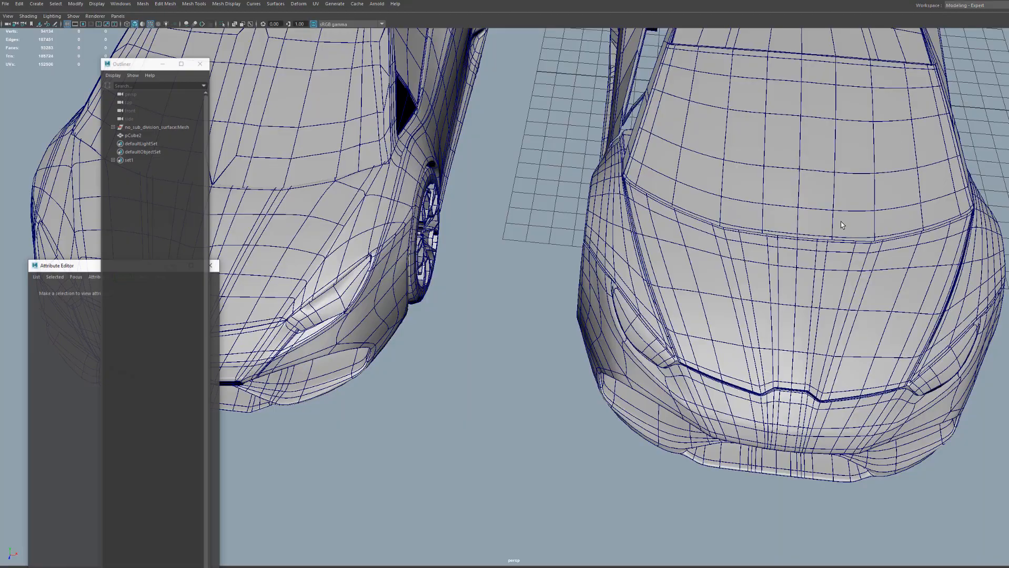
left_click(210, 264)
left_click(199, 63)
left_click_drag(484, 287, 618, 371, "alt")
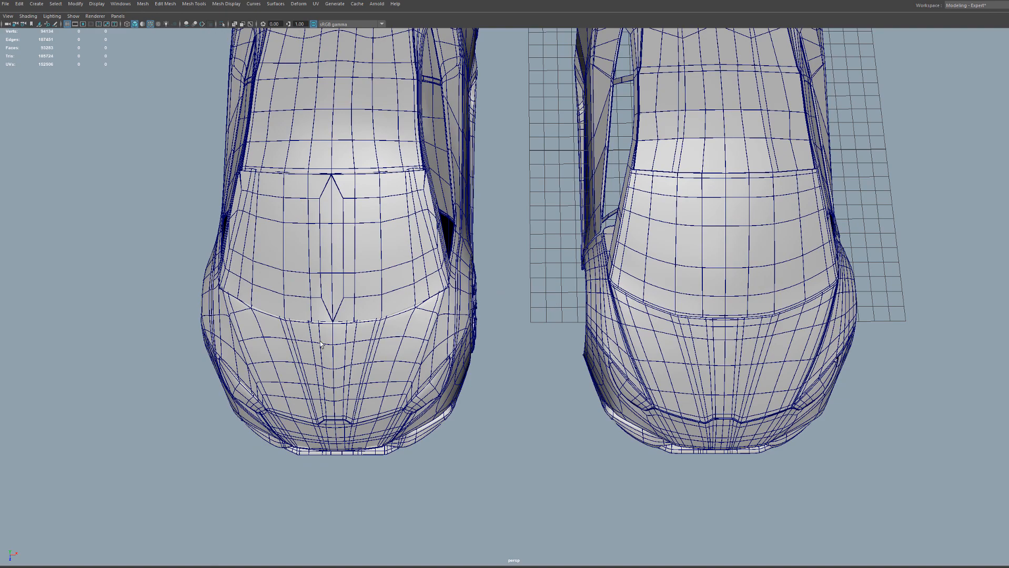
left_click_drag(806, 309, 724, 289, "alt")
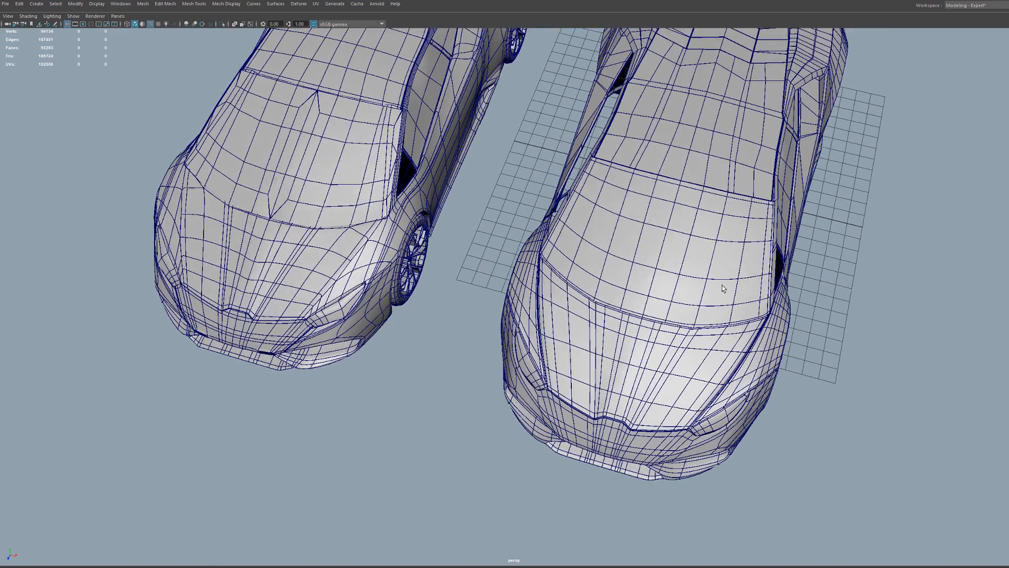
left_click_drag(723, 289, 587, 295, "alt")
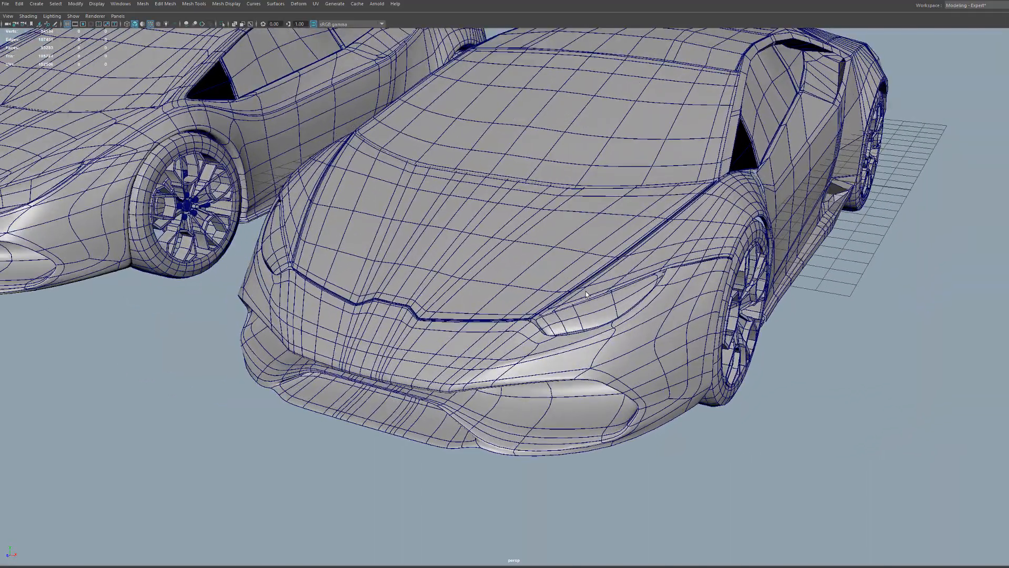